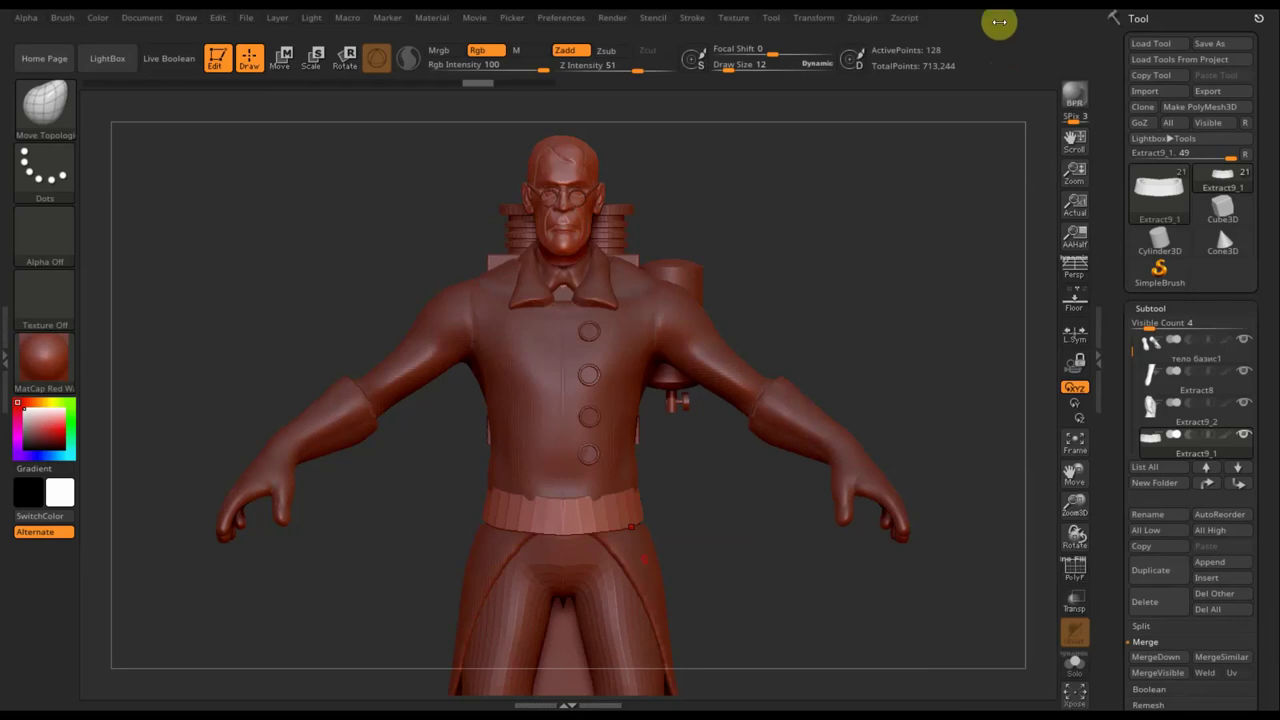
# - Orbit the doctor from front, back and sides, ending on a side view of the backpack
pyautogui.moveTo(831, 363)
pyautogui.mouseDown()
pyautogui.moveTo(789, 357)
pyautogui.moveTo(906, 354)
pyautogui.moveTo(647, 502)
pyautogui.mouseUp()
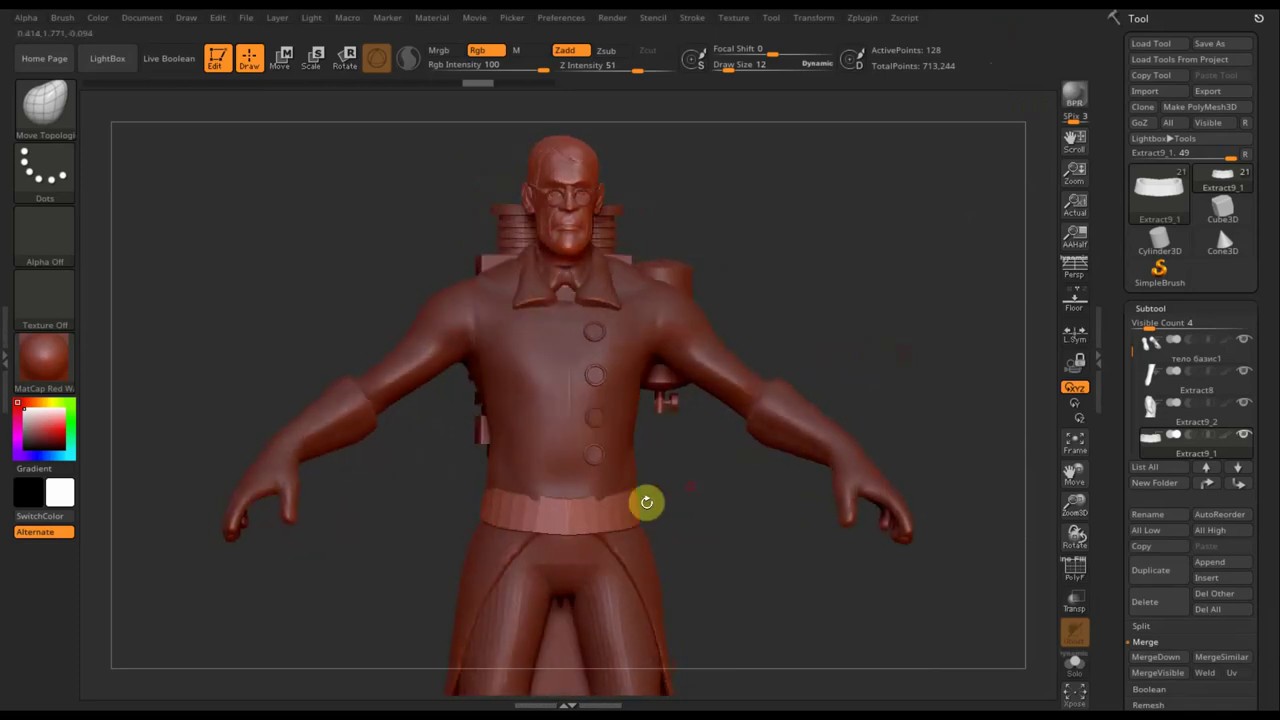
pyautogui.moveTo(709, 543); pyautogui.dragTo(603, 497)
pyautogui.moveTo(771, 553)
pyautogui.mouseDown()
pyautogui.moveTo(646, 560)
pyautogui.moveTo(566, 491)
pyautogui.moveTo(574, 477)
pyautogui.mouseUp()
pyautogui.moveTo(654, 499)
pyautogui.mouseDown()
pyautogui.moveTo(794, 500)
pyautogui.moveTo(809, 491)
pyautogui.moveTo(823, 429)
pyautogui.mouseUp()
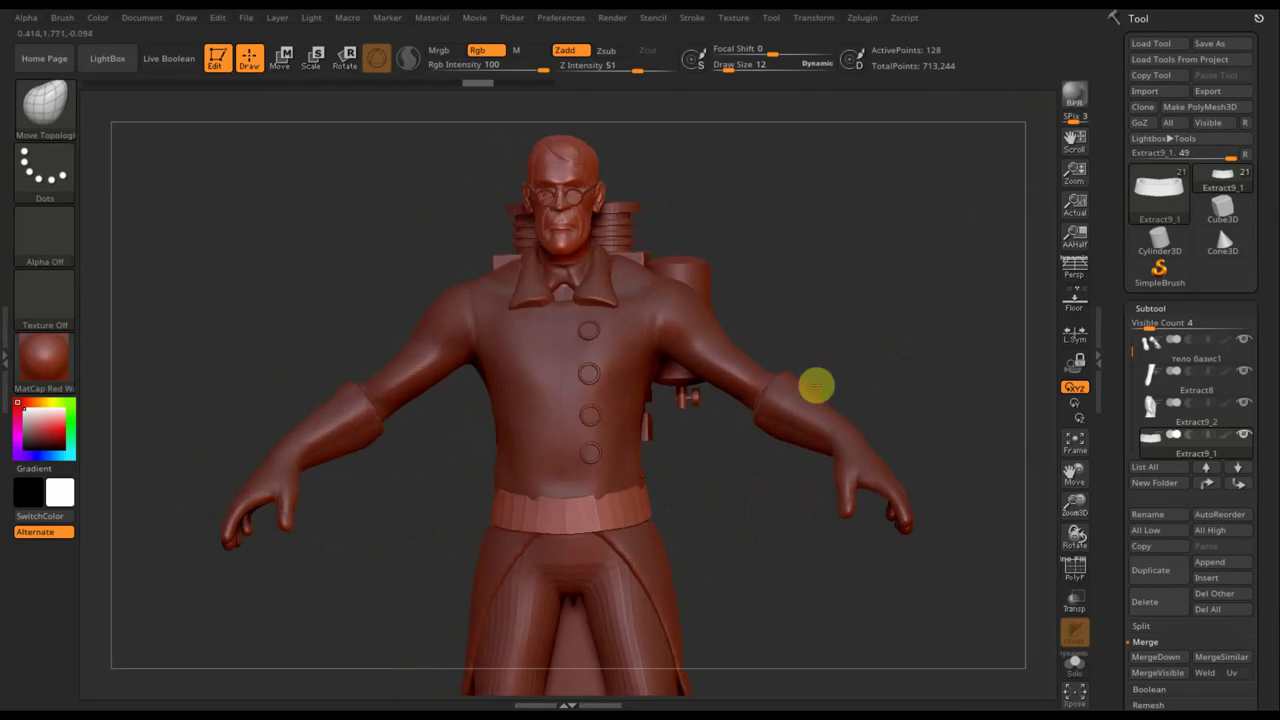
pyautogui.moveTo(891, 329)
pyautogui.mouseDown()
pyautogui.moveTo(849, 277)
pyautogui.moveTo(877, 303)
pyautogui.moveTo(924, 310)
pyautogui.mouseUp()
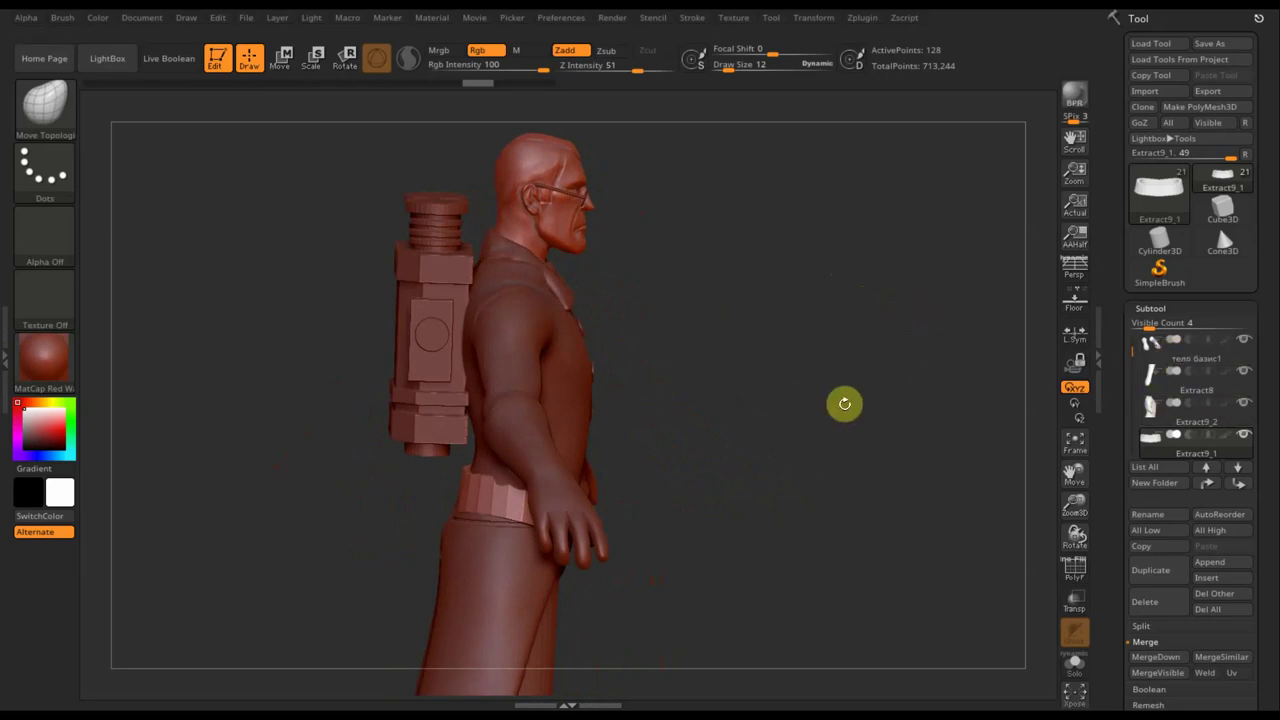
# - Hide the PM3D_Cube3D1 box and PM3D_Cylinder3D1_4 top, leaving PM3D_Sphereinder3D1 active
pyautogui.press('n')
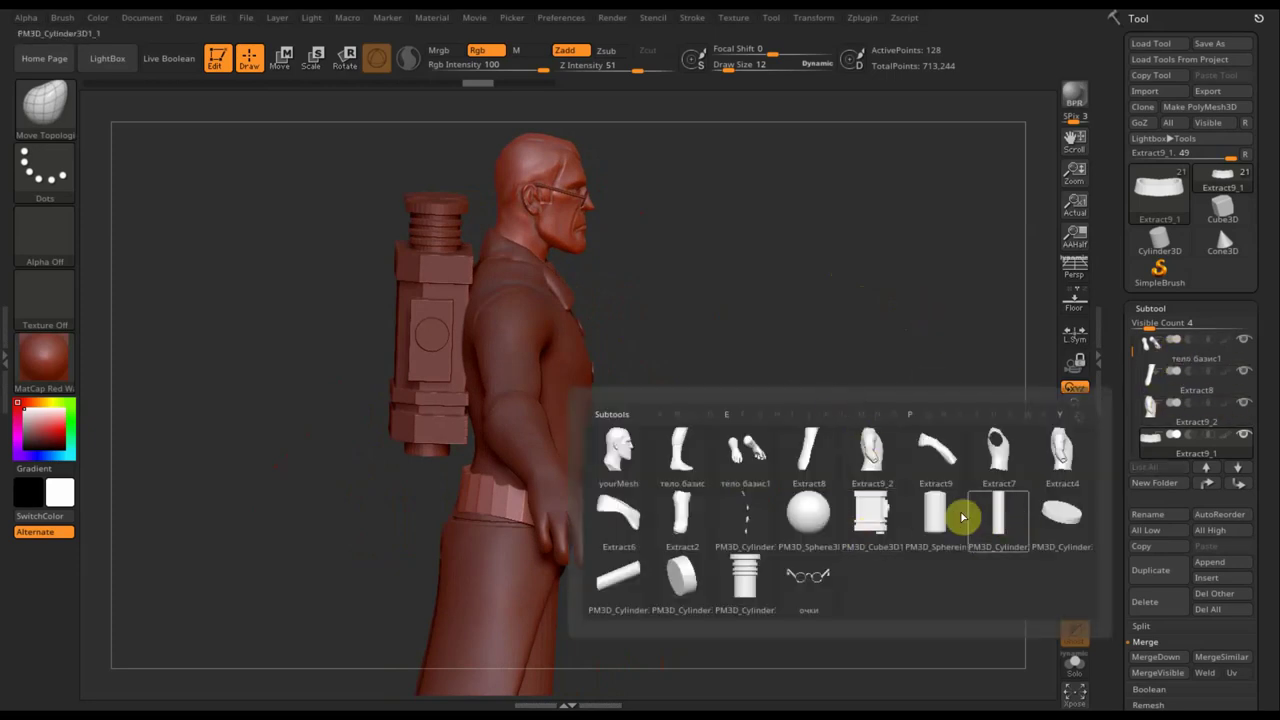
pyautogui.moveTo(934, 518)
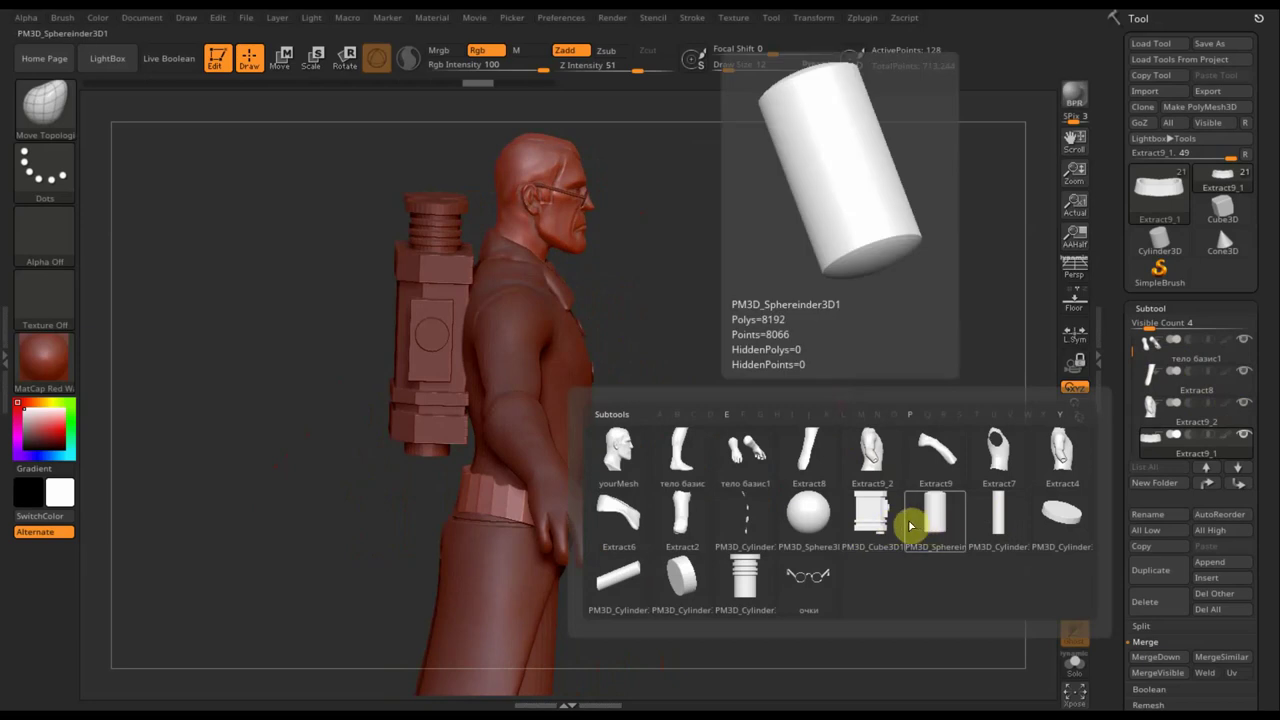
pyautogui.click(879, 517)
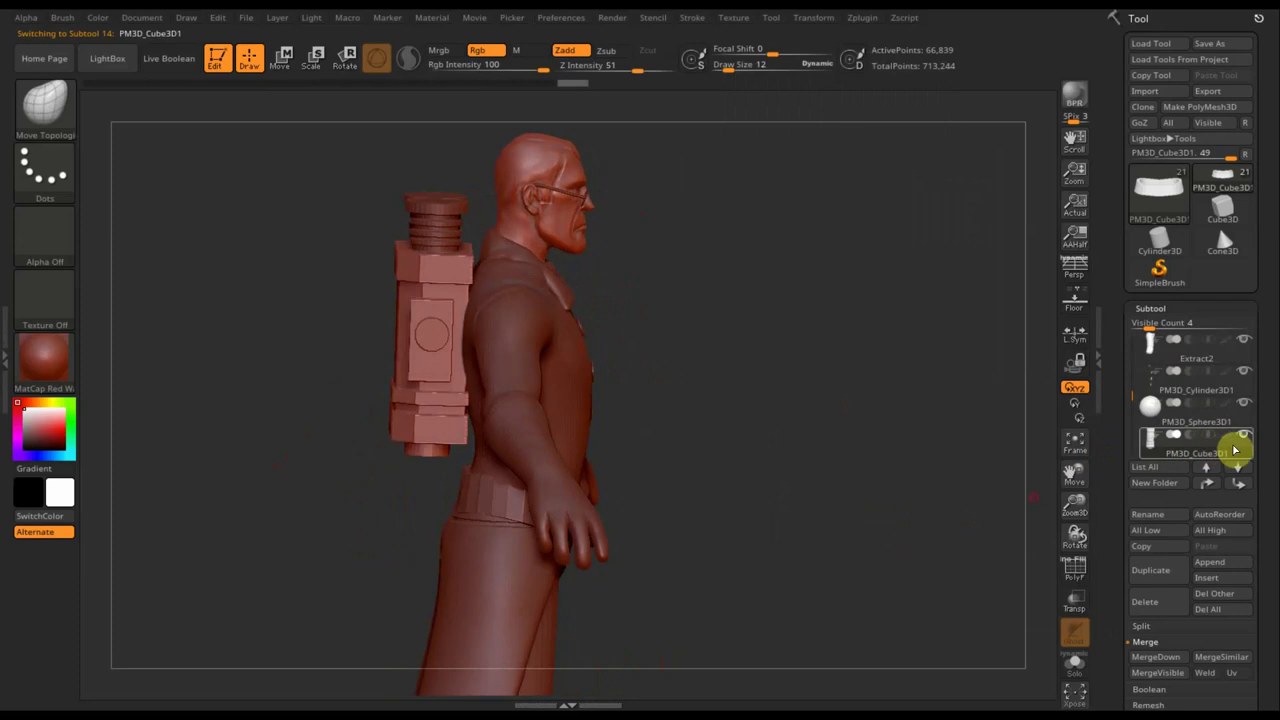
pyautogui.press('n')
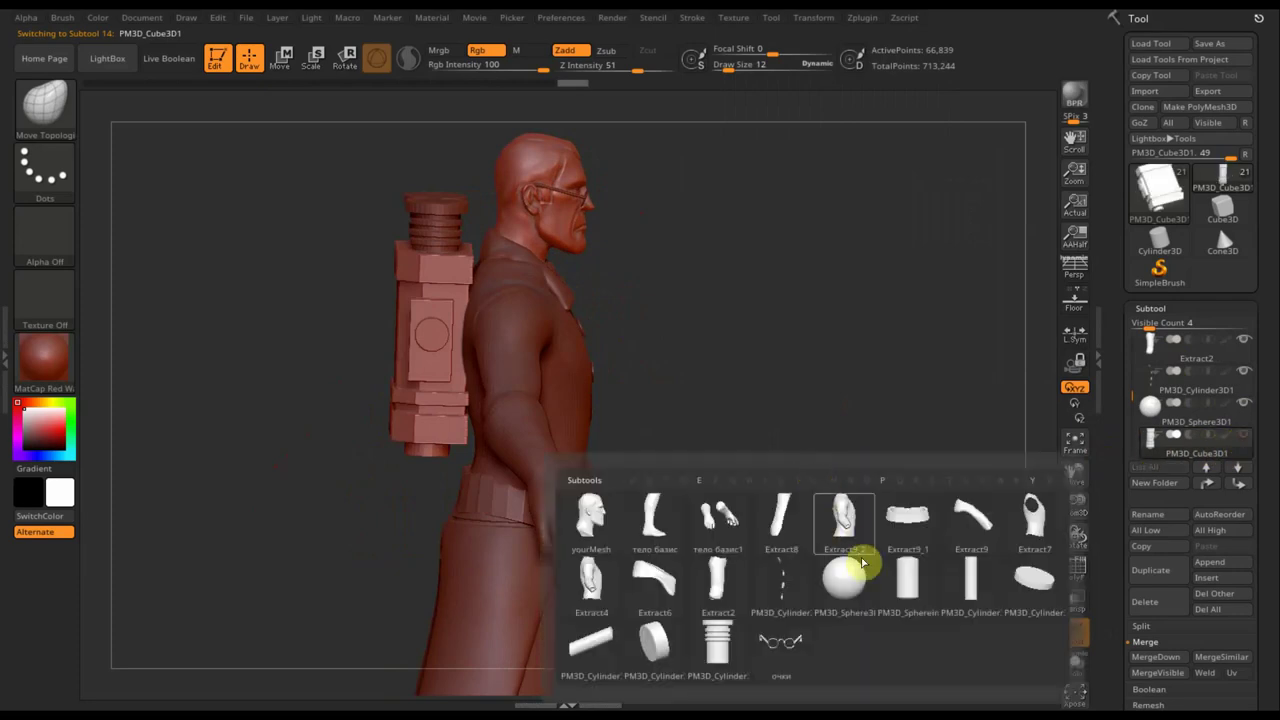
pyautogui.moveTo(779, 648)
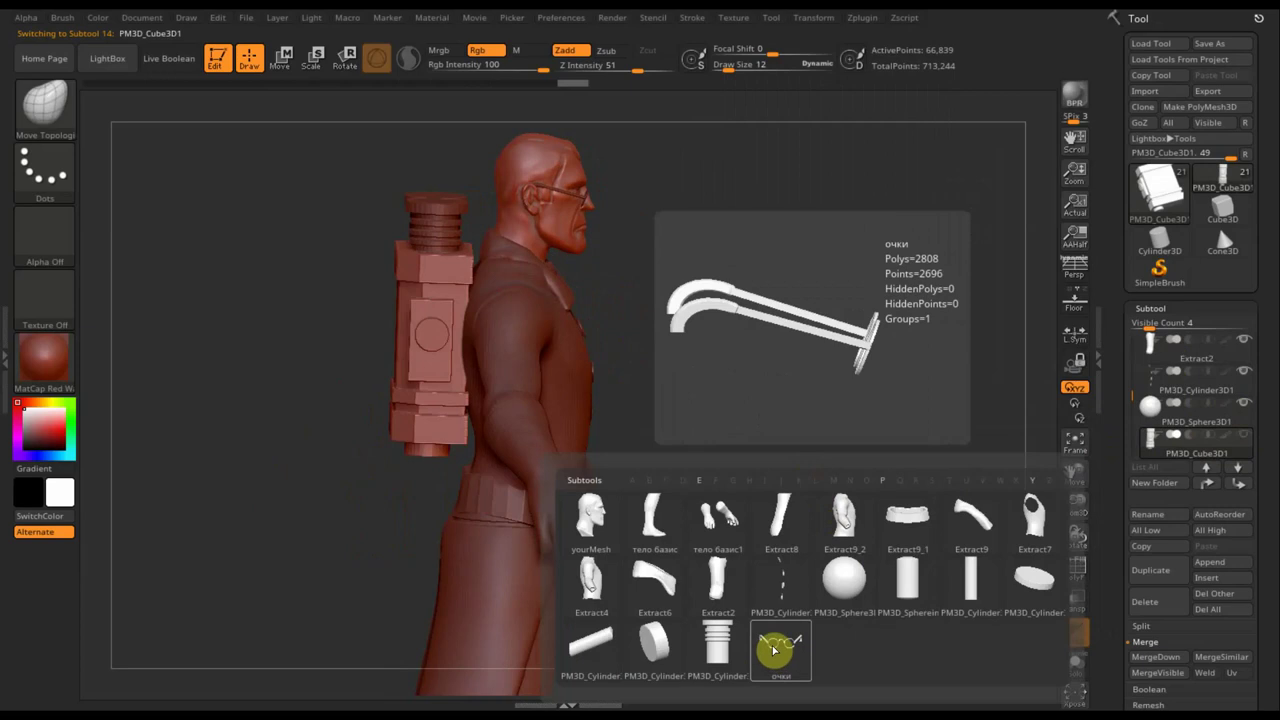
pyautogui.click(736, 655)
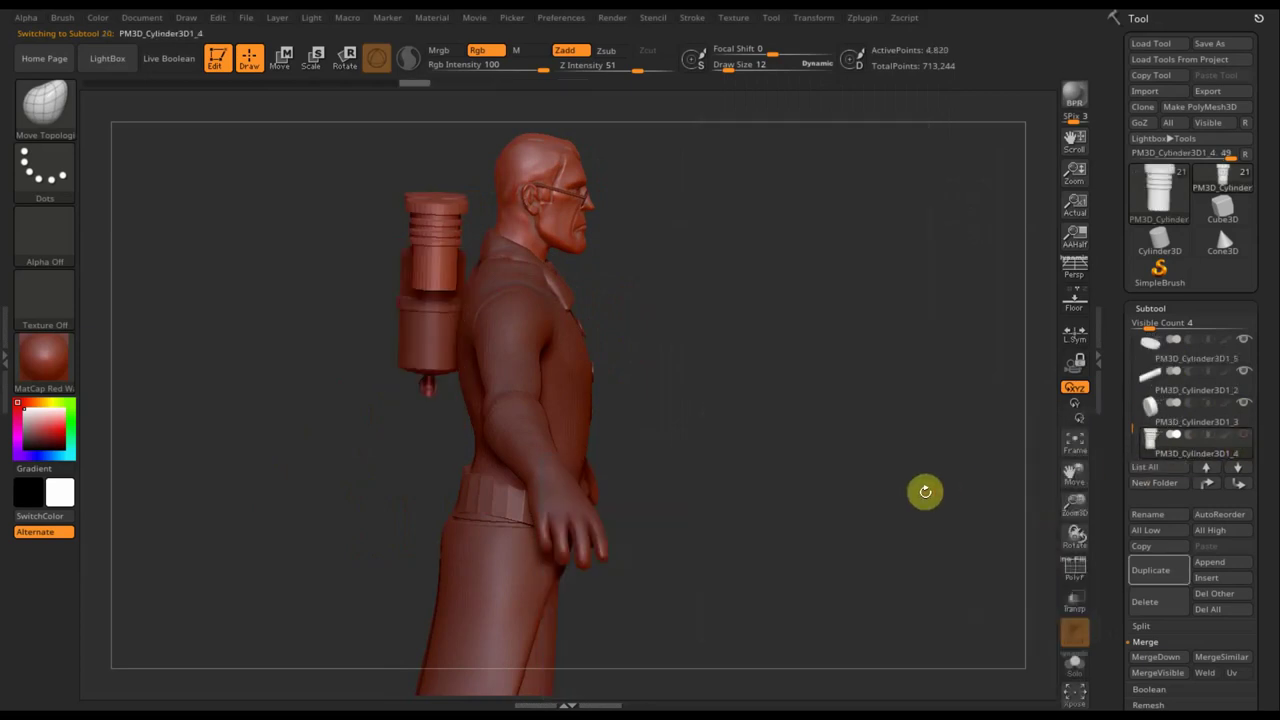
pyautogui.press('n')
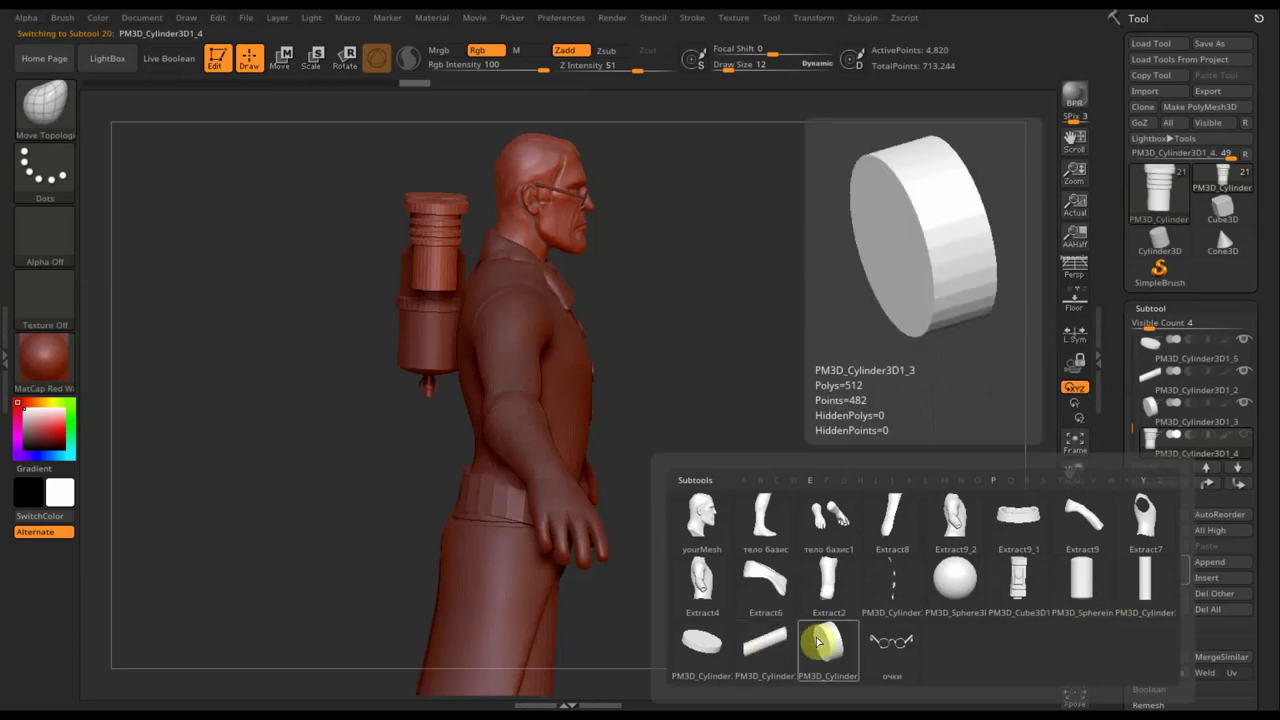
pyautogui.click(1080, 587)
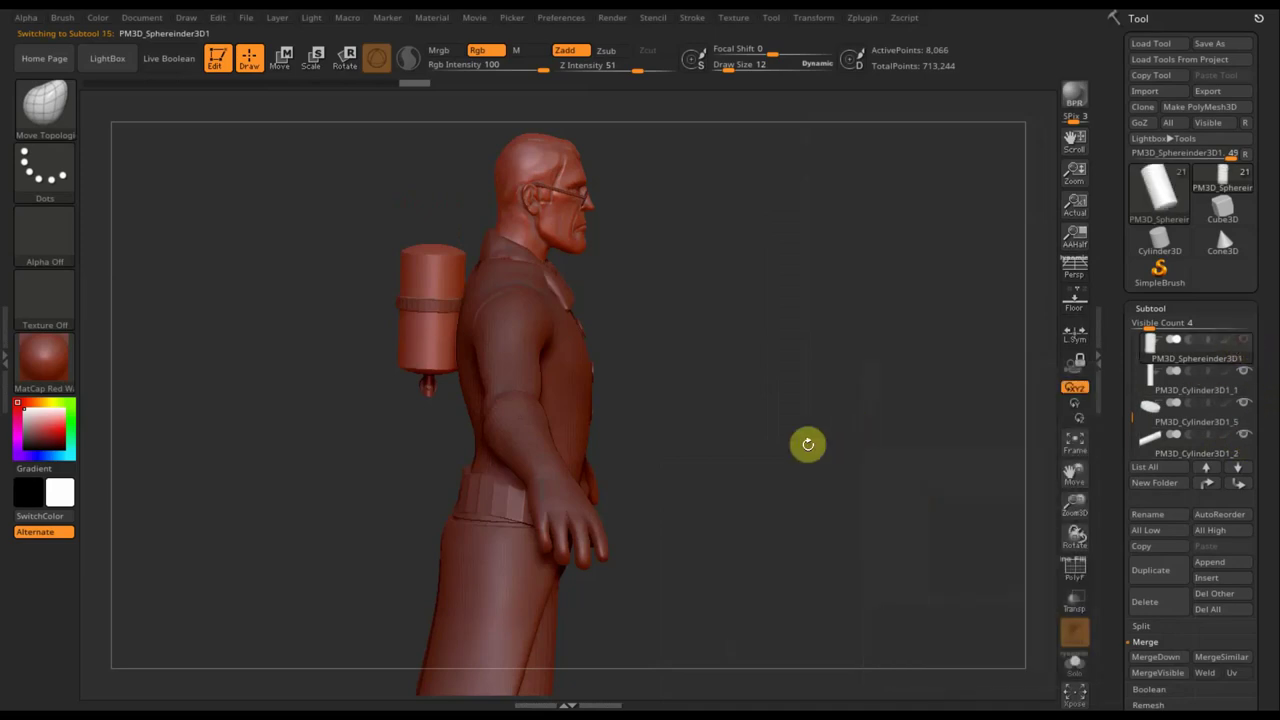
pyautogui.press('n')
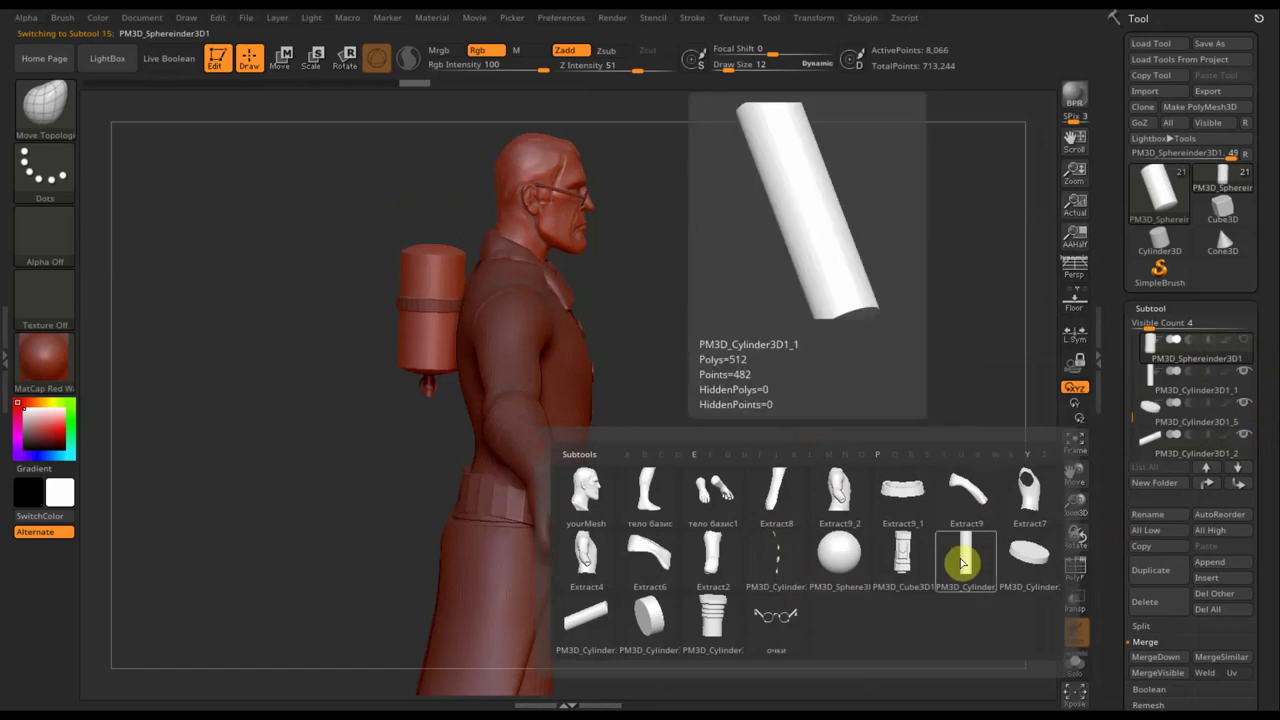
# - Hide the PM3D_Cylinder3D1_5, _3 and _2 pieces, then make Extract9_2 the active subtool
pyautogui.click(1017, 555)
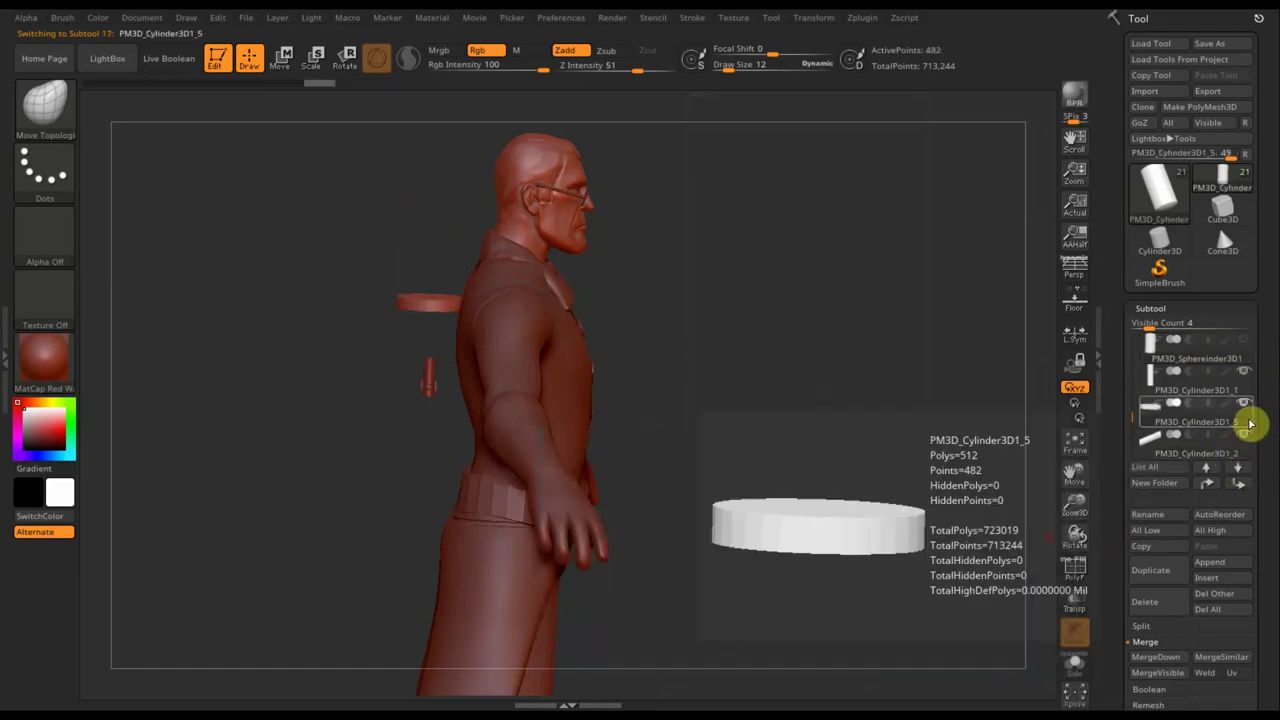
pyautogui.press('n')
pyautogui.click(697, 655)
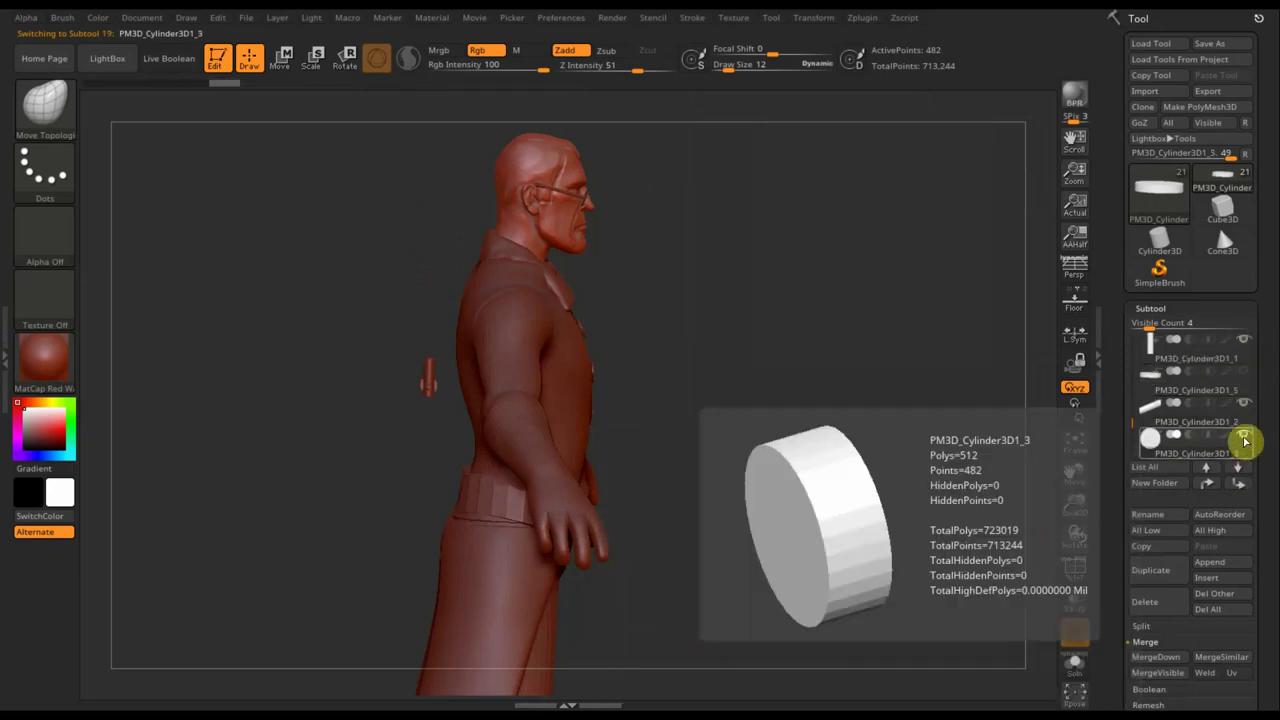
pyautogui.press('n')
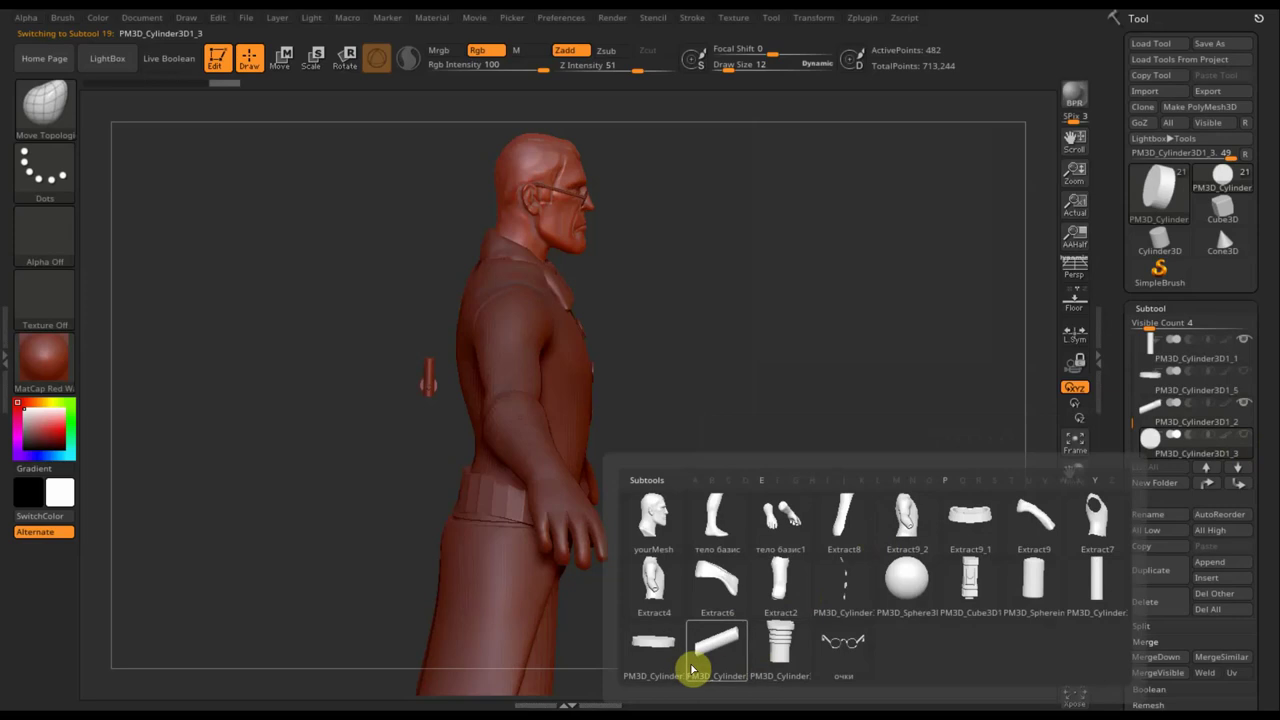
pyautogui.click(712, 659)
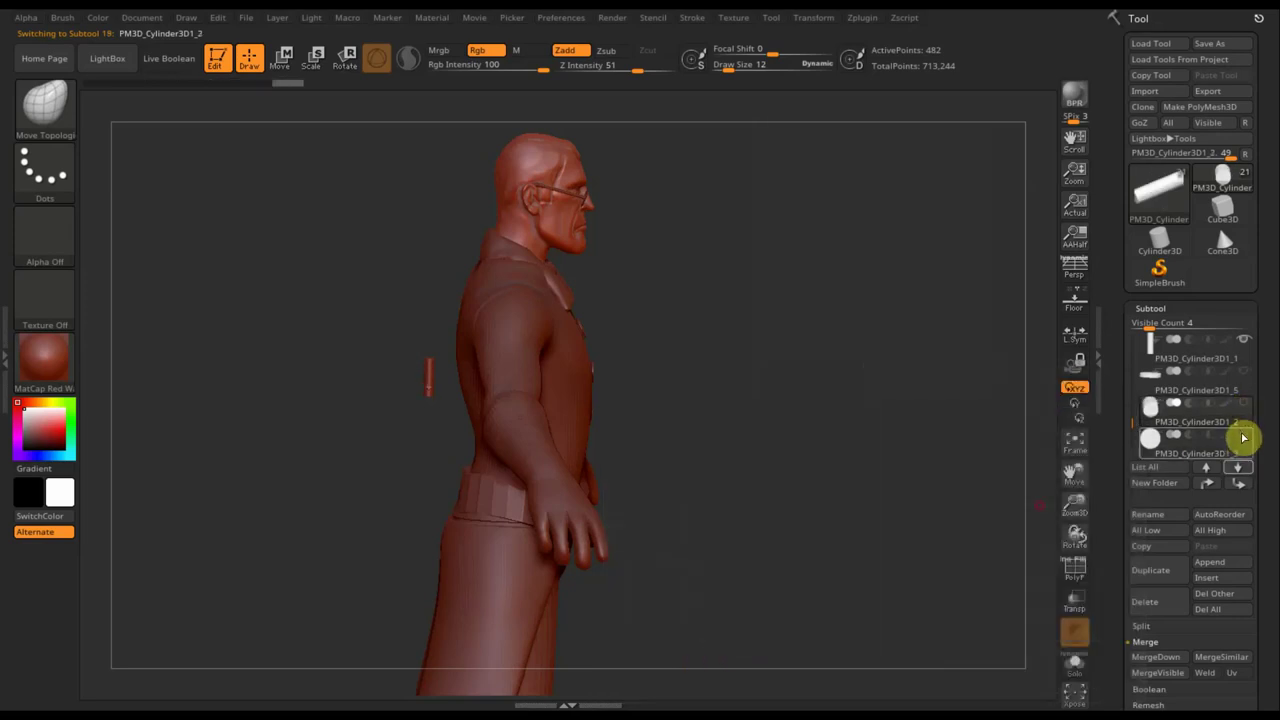
pyautogui.click(1240, 348)
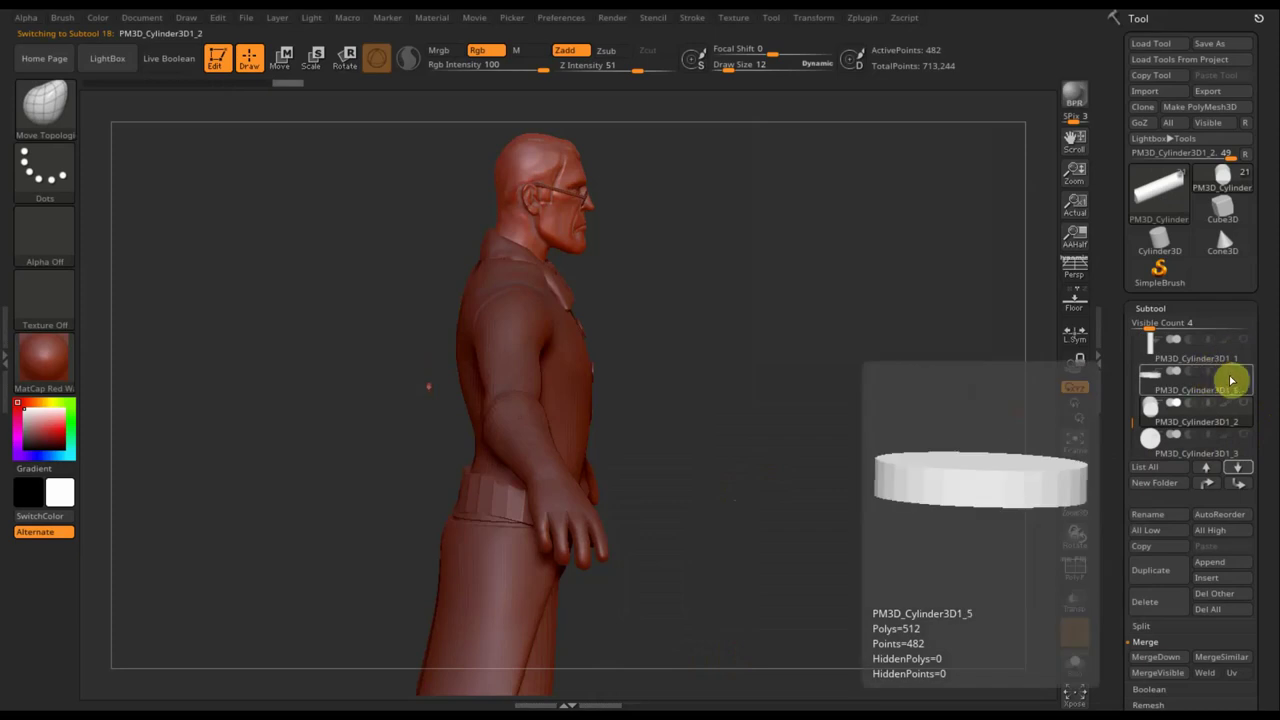
pyautogui.click(1208, 468)
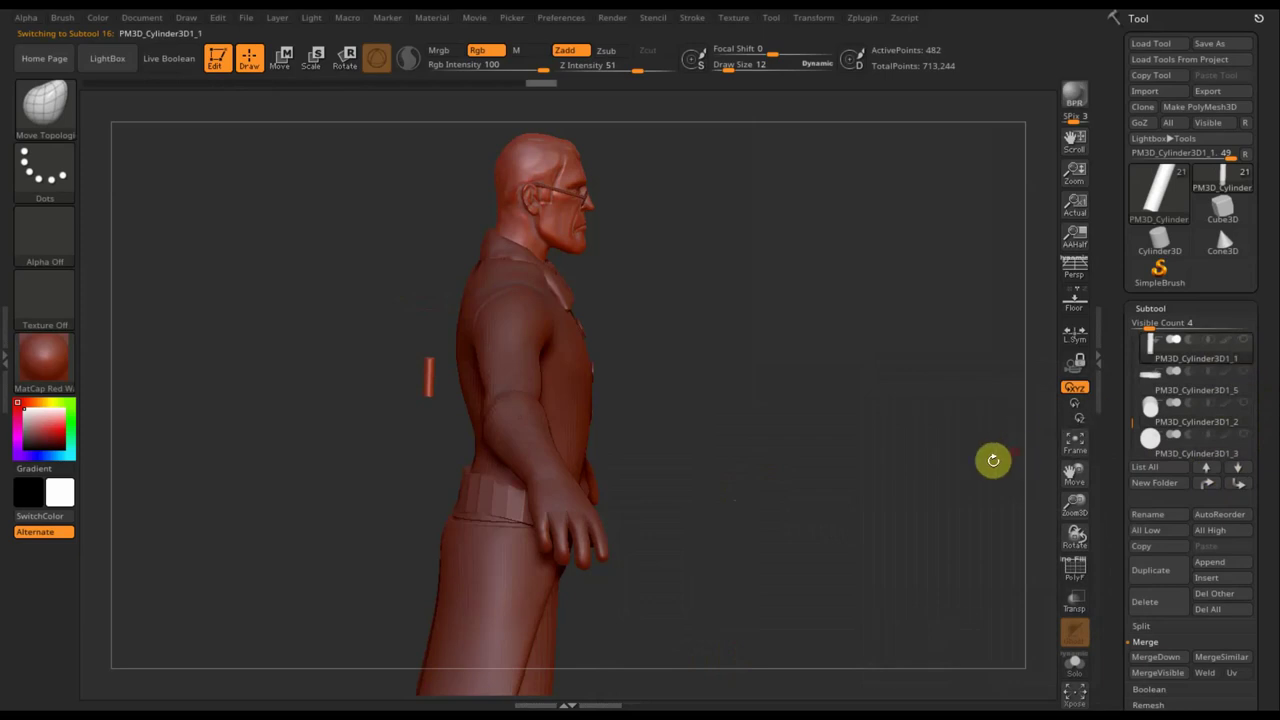
pyautogui.press('n')
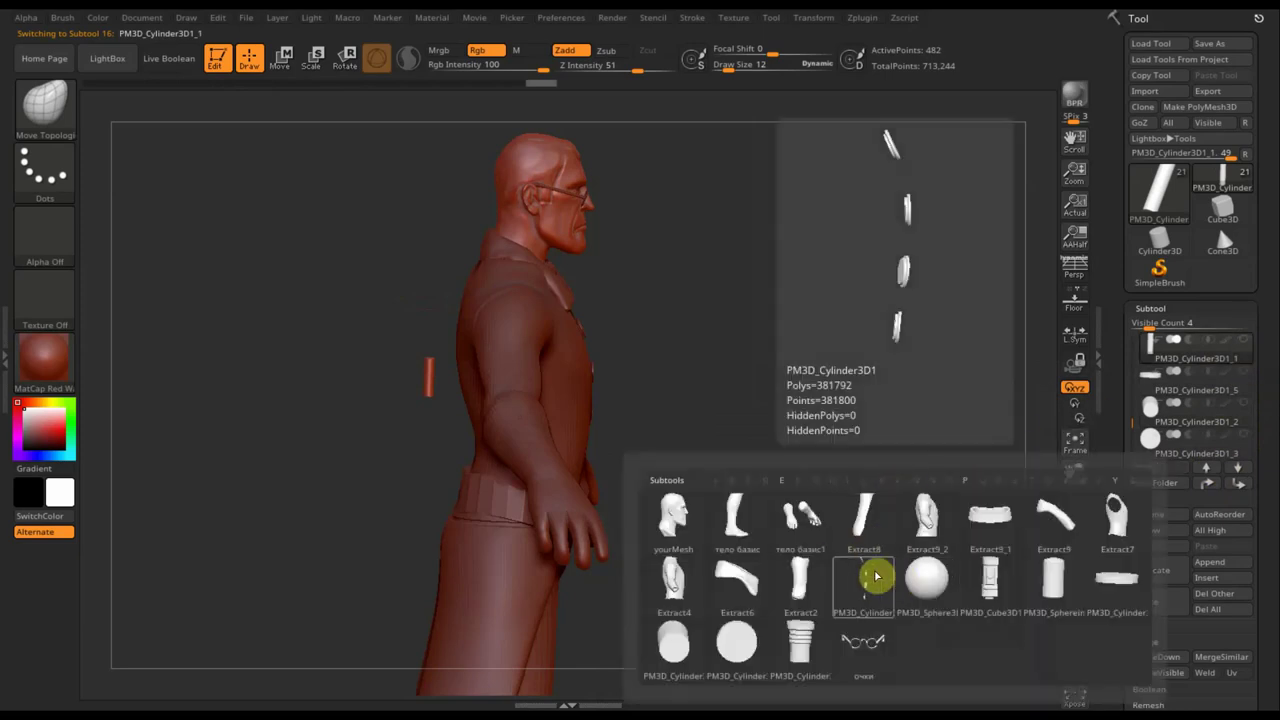
pyautogui.moveTo(674, 585)
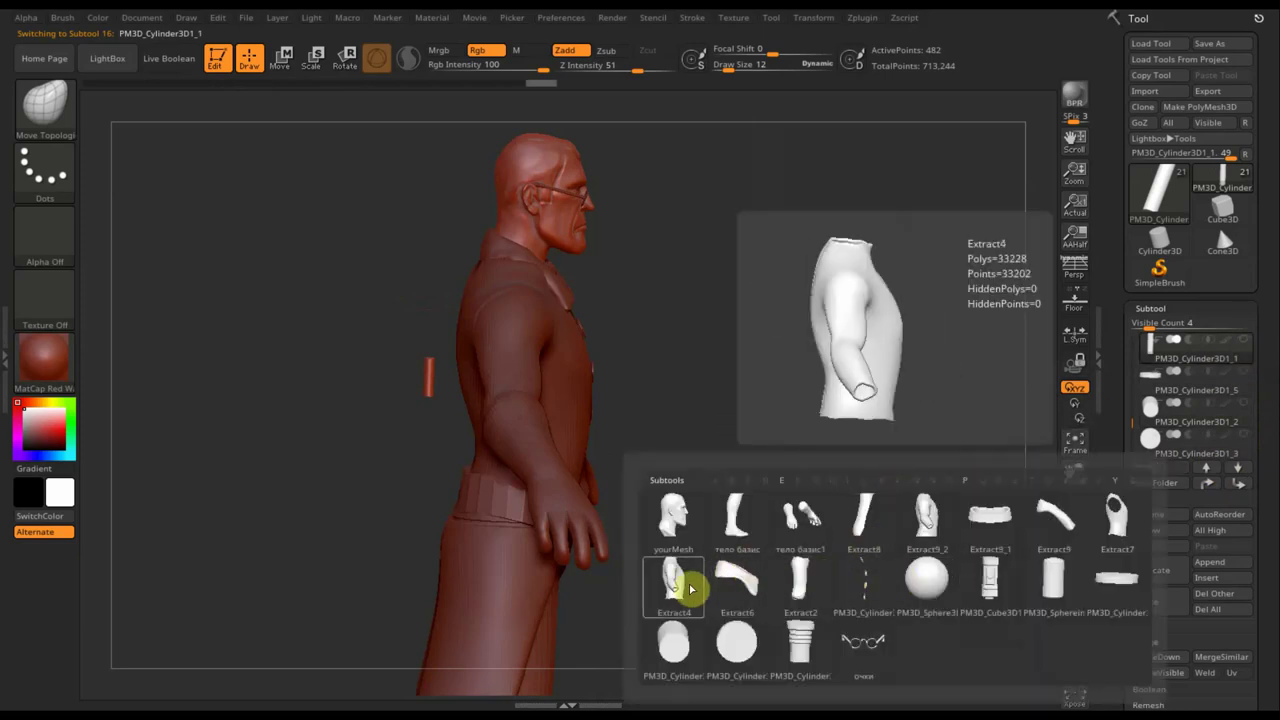
pyautogui.click(927, 533)
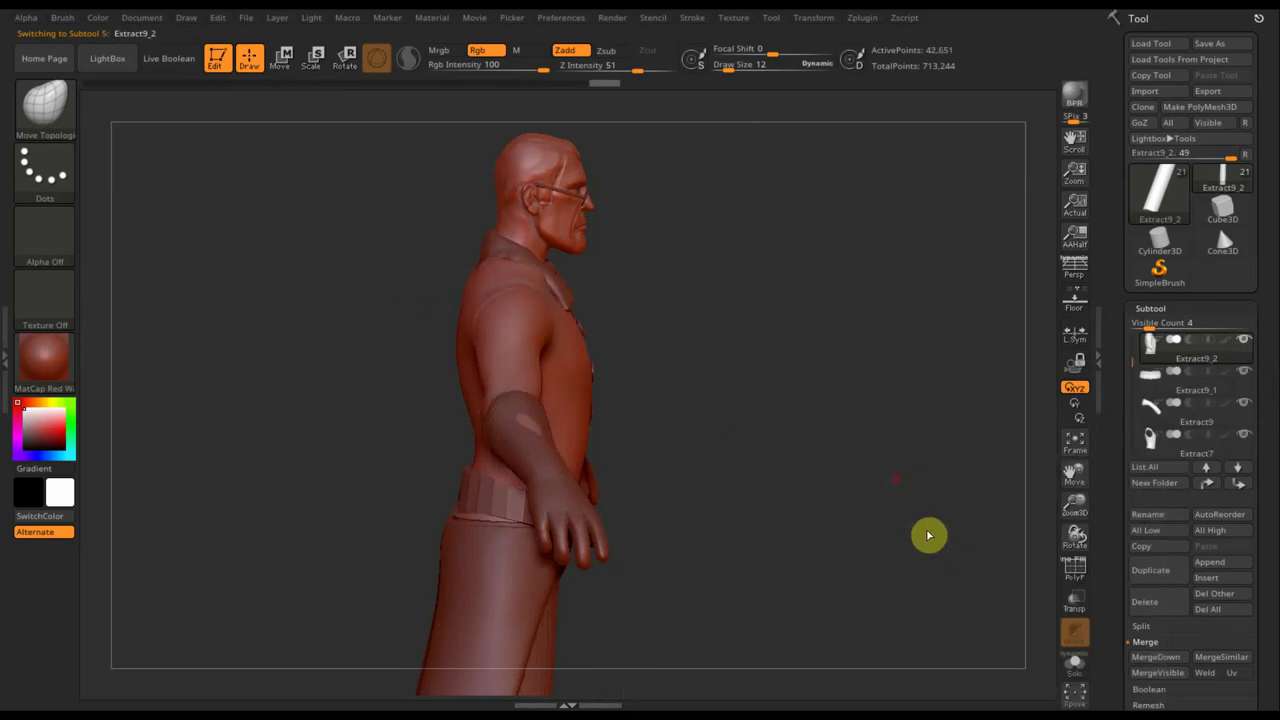
# - Duplicate Extract9_2 into a new Extract9_3 subtool and check its polygon frame
pyautogui.moveTo(918, 520)
pyautogui.mouseDown()
pyautogui.moveTo(880, 523)
pyautogui.moveTo(929, 520)
pyautogui.moveTo(920, 528)
pyautogui.mouseUp()
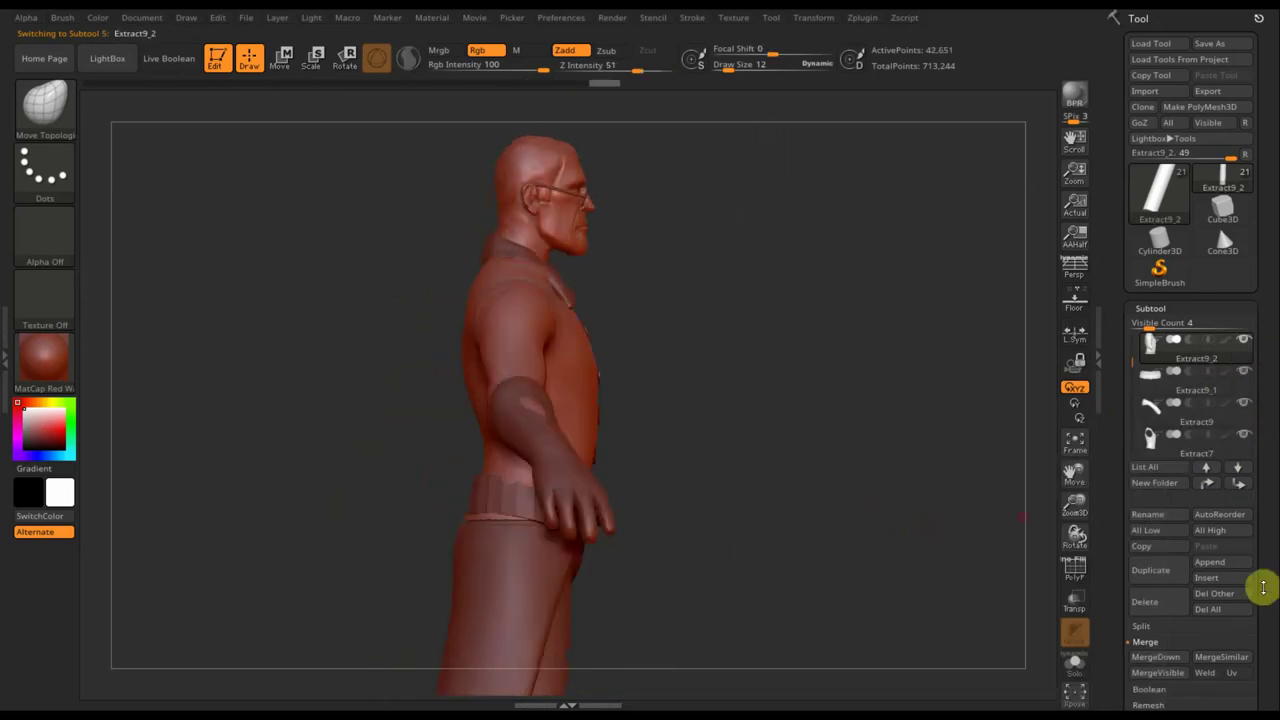
pyautogui.click(1156, 572)
pyautogui.click(1075, 568)
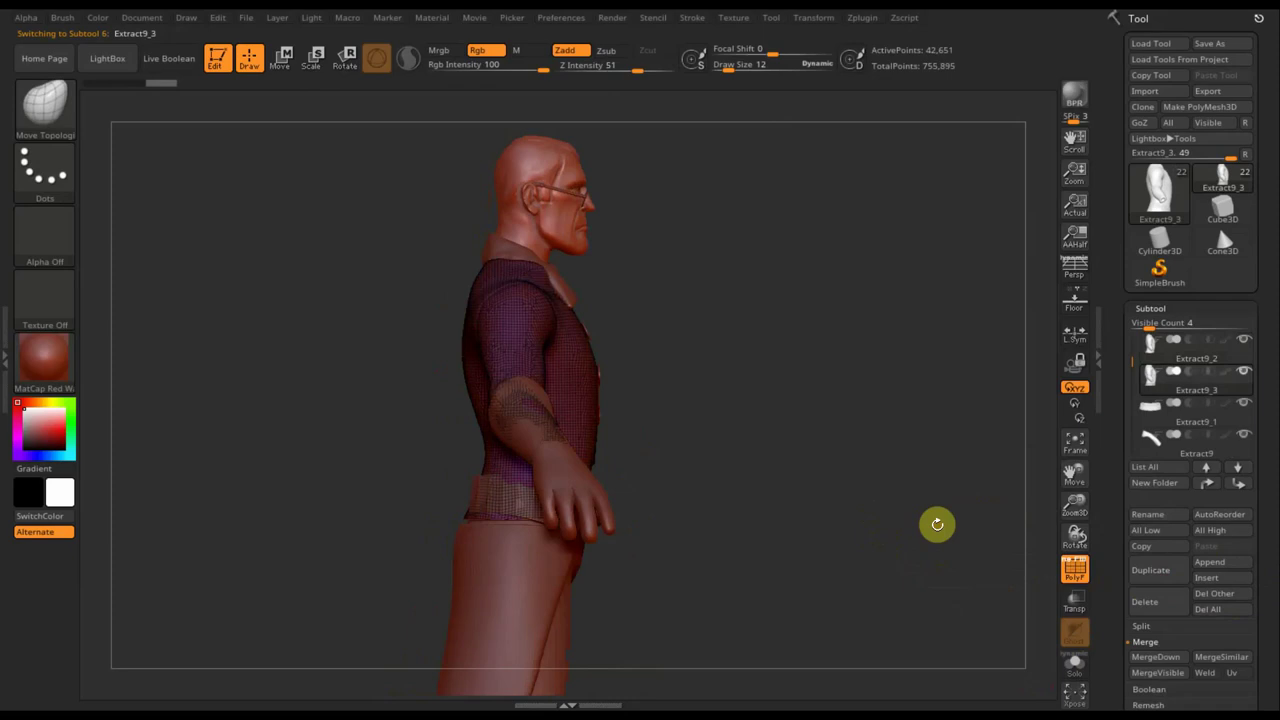
pyautogui.moveTo(869, 386)
pyautogui.mouseDown()
pyautogui.moveTo(862, 477)
pyautogui.moveTo(871, 446)
pyautogui.moveTo(853, 377)
pyautogui.moveTo(860, 397)
pyautogui.mouseUp()
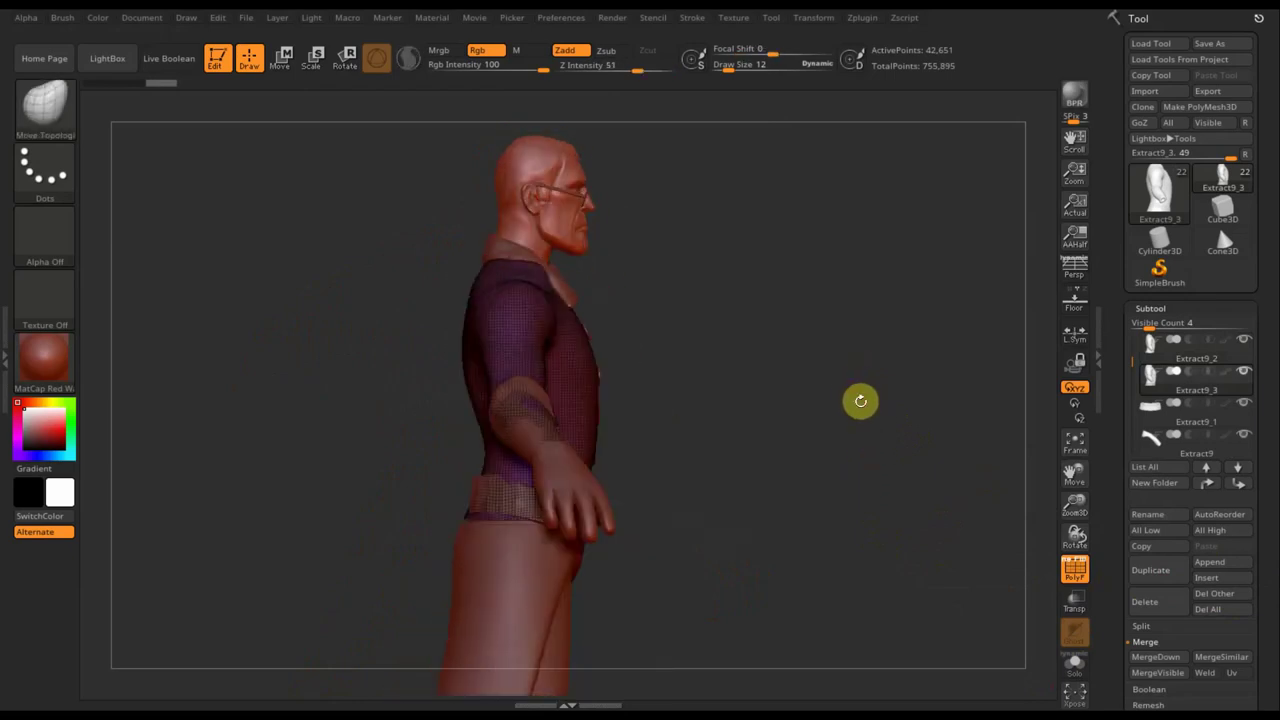
pyautogui.click(1074, 569)
# - Review the model from back, front and side, then bring up the 3D Sculpting Brushes library
pyautogui.moveTo(791, 457); pyautogui.dragTo(846, 476)
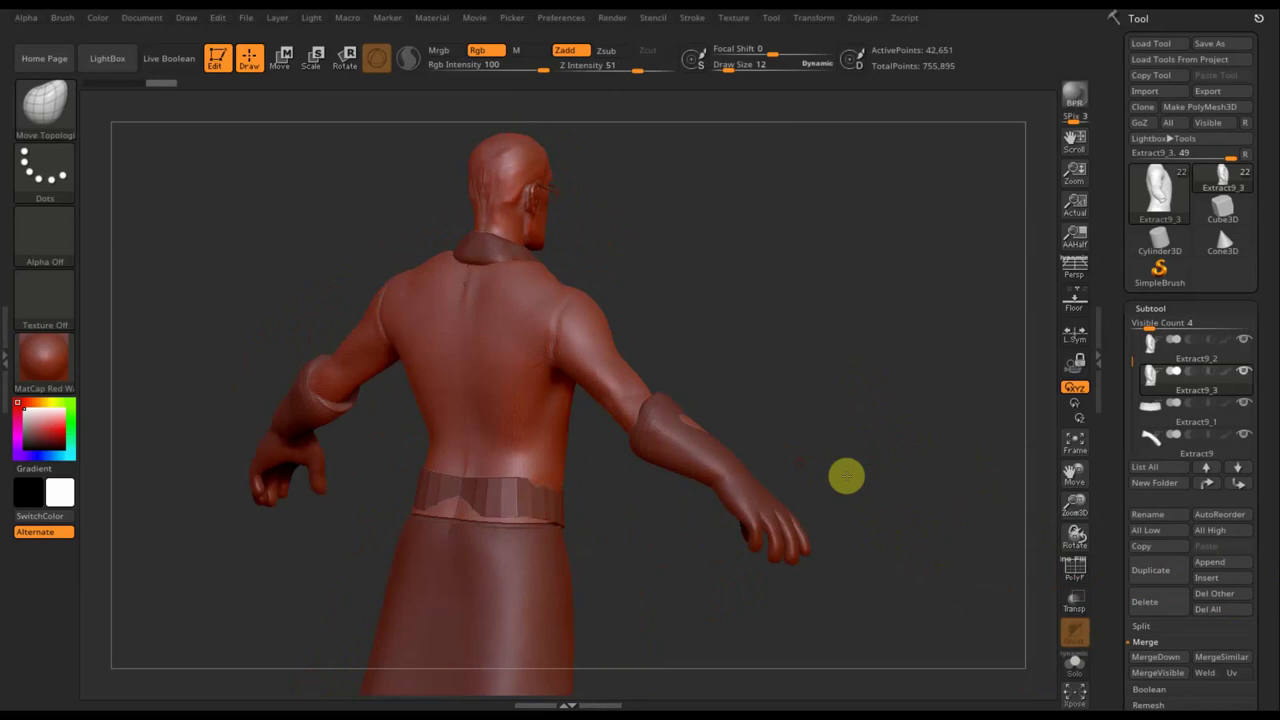
pyautogui.moveTo(769, 327)
pyautogui.mouseDown()
pyautogui.moveTo(703, 331)
pyautogui.moveTo(440, 283)
pyautogui.mouseUp()
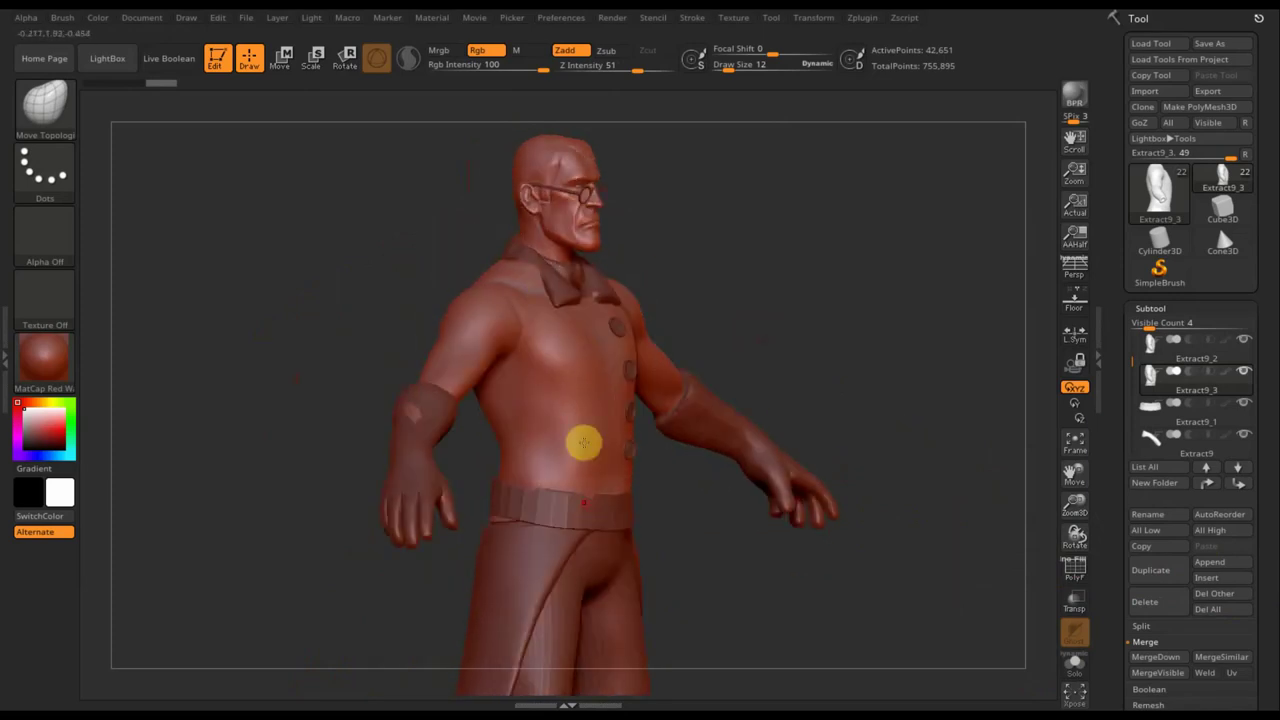
pyautogui.moveTo(763, 294); pyautogui.dragTo(651, 277)
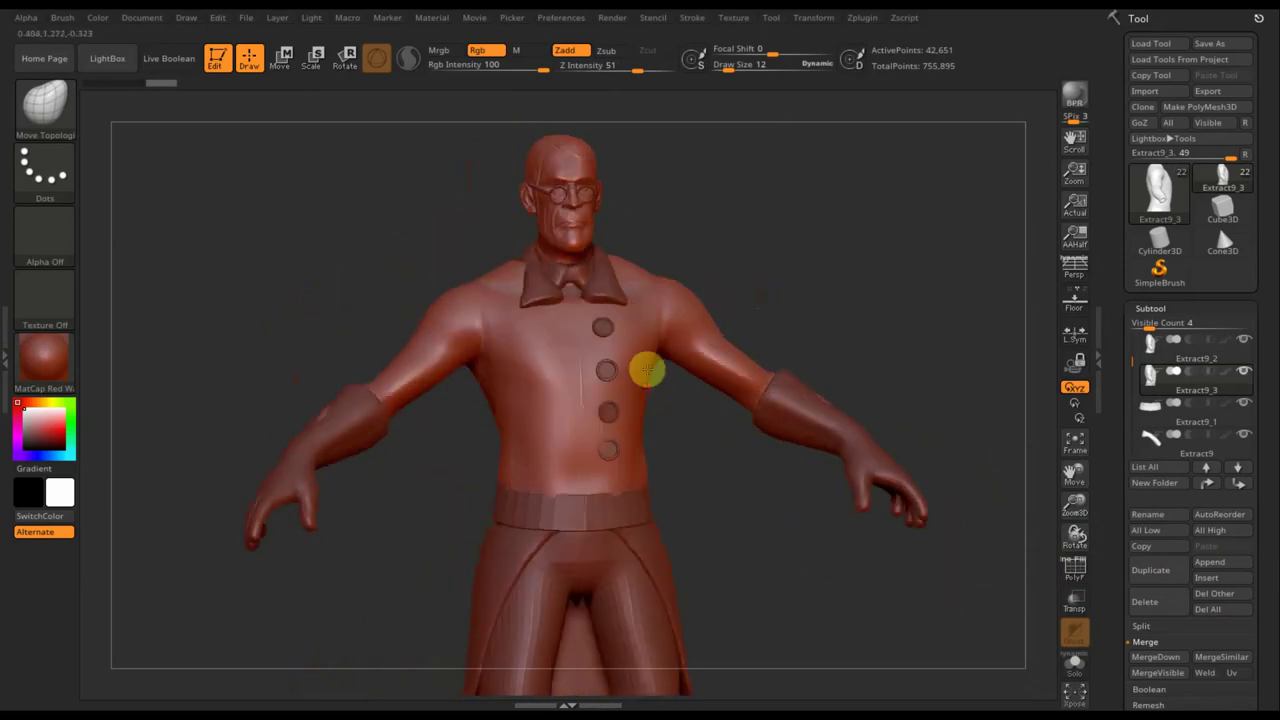
pyautogui.moveTo(898, 259)
pyautogui.mouseDown()
pyautogui.moveTo(963, 271)
pyautogui.moveTo(957, 293)
pyautogui.moveTo(914, 300)
pyautogui.mouseUp()
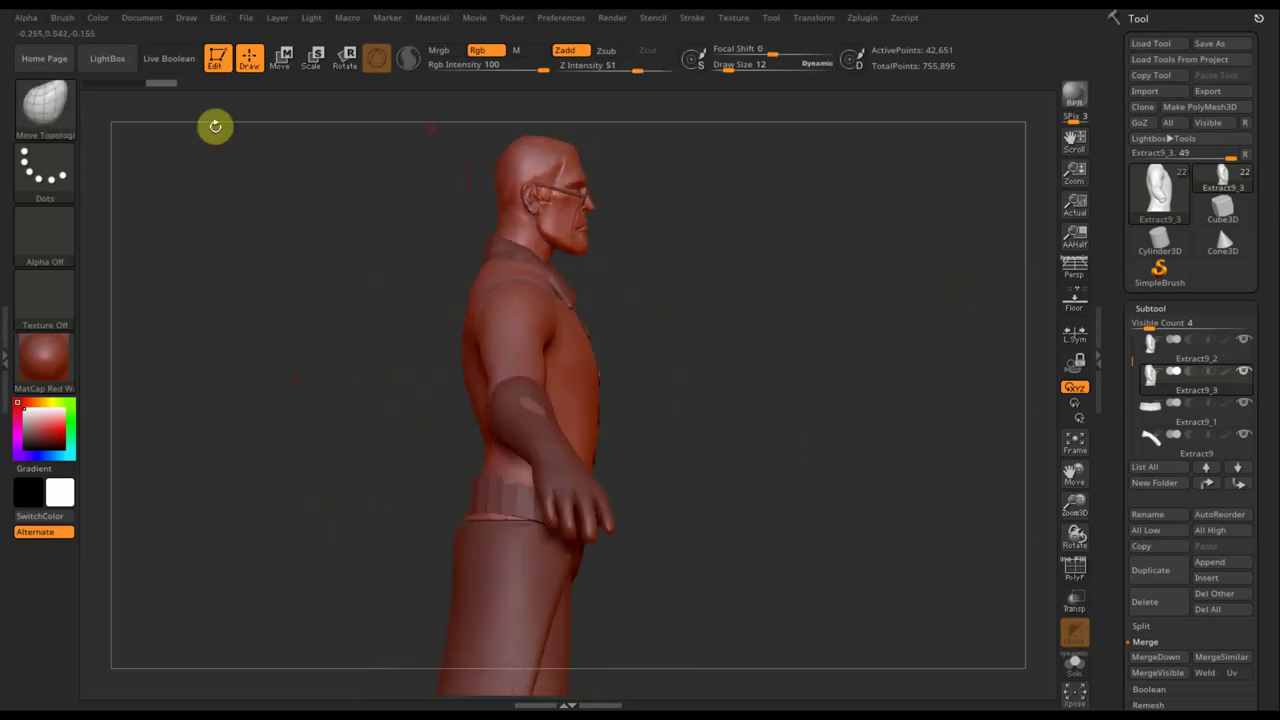
pyautogui.click(48, 115)
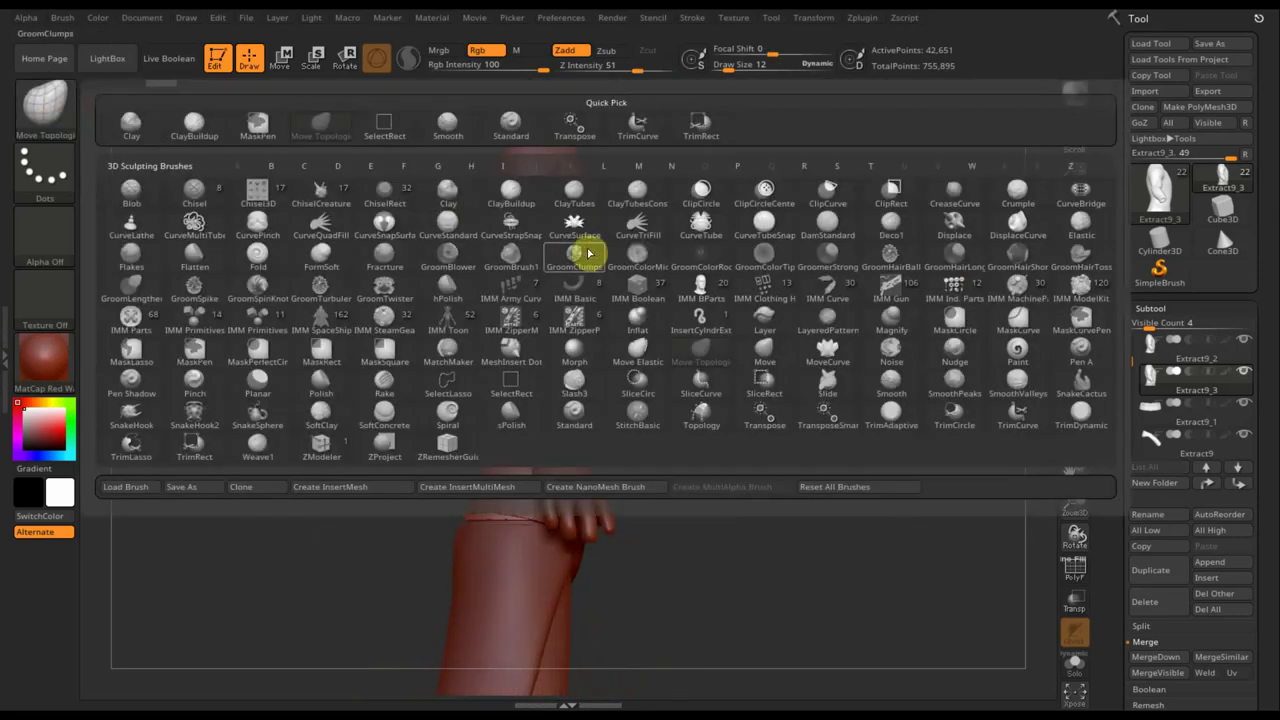
# - Select CurveStrapSnap and draw a strap curve from the belt up the back
pyautogui.click(512, 216)
pyautogui.moveTo(672, 291)
pyautogui.mouseDown()
pyautogui.moveTo(671, 303)
pyautogui.moveTo(746, 317)
pyautogui.moveTo(723, 309)
pyautogui.mouseUp()
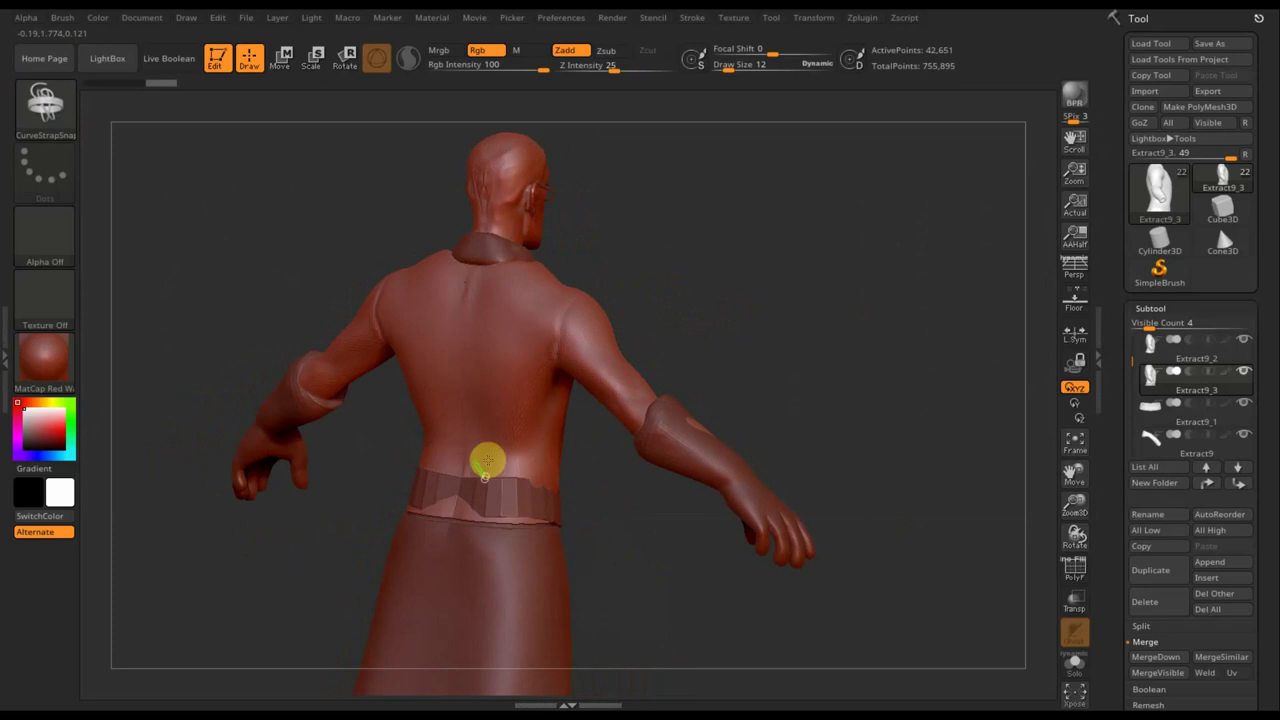
pyautogui.moveTo(490, 451); pyautogui.dragTo(524, 337)
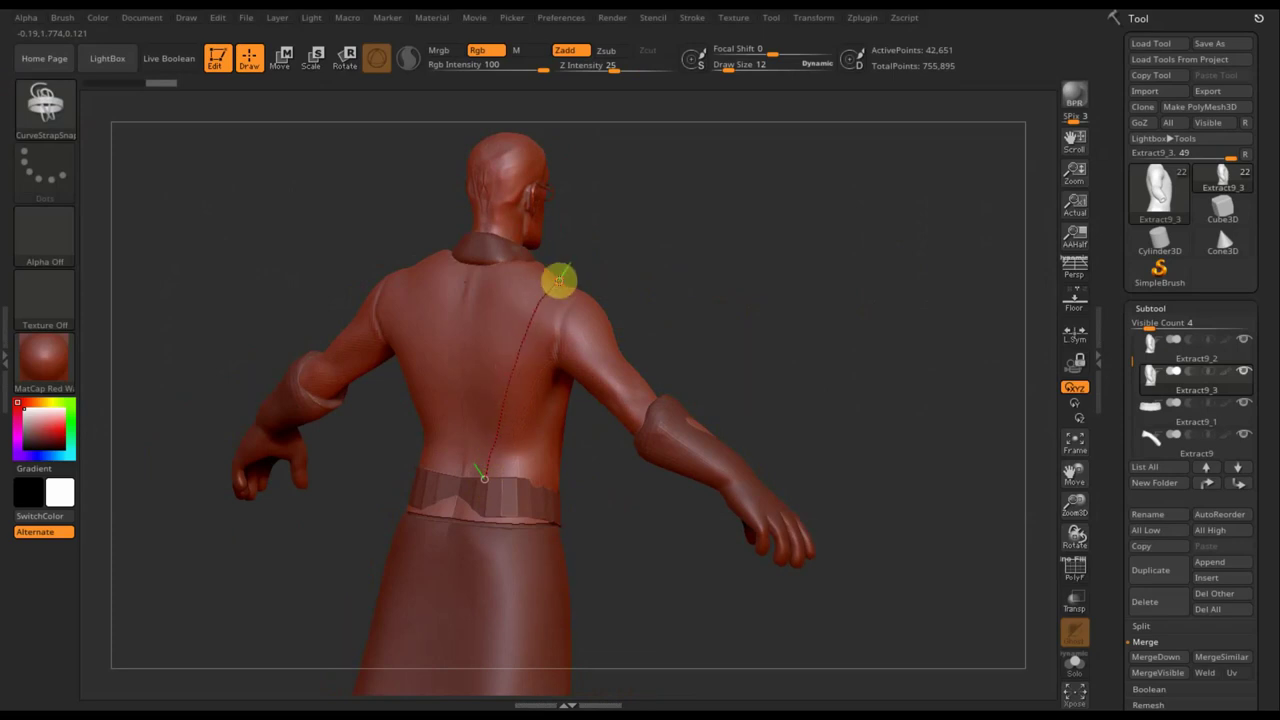
pyautogui.moveTo(559, 281); pyautogui.dragTo(560, 279)
# - Rebuild the back strap at Draw Size 30, then slightly narrower, and commit it
pyautogui.moveTo(729, 68); pyautogui.dragTo(736, 67)
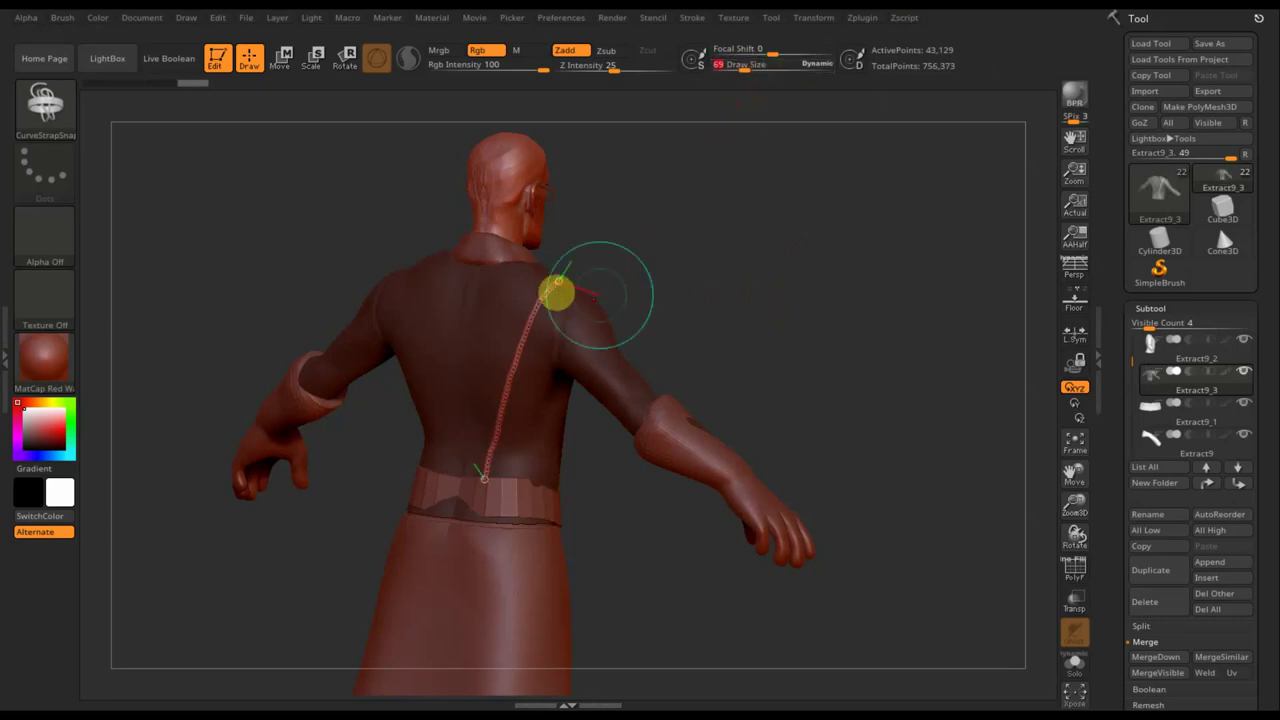
pyautogui.click(545, 291)
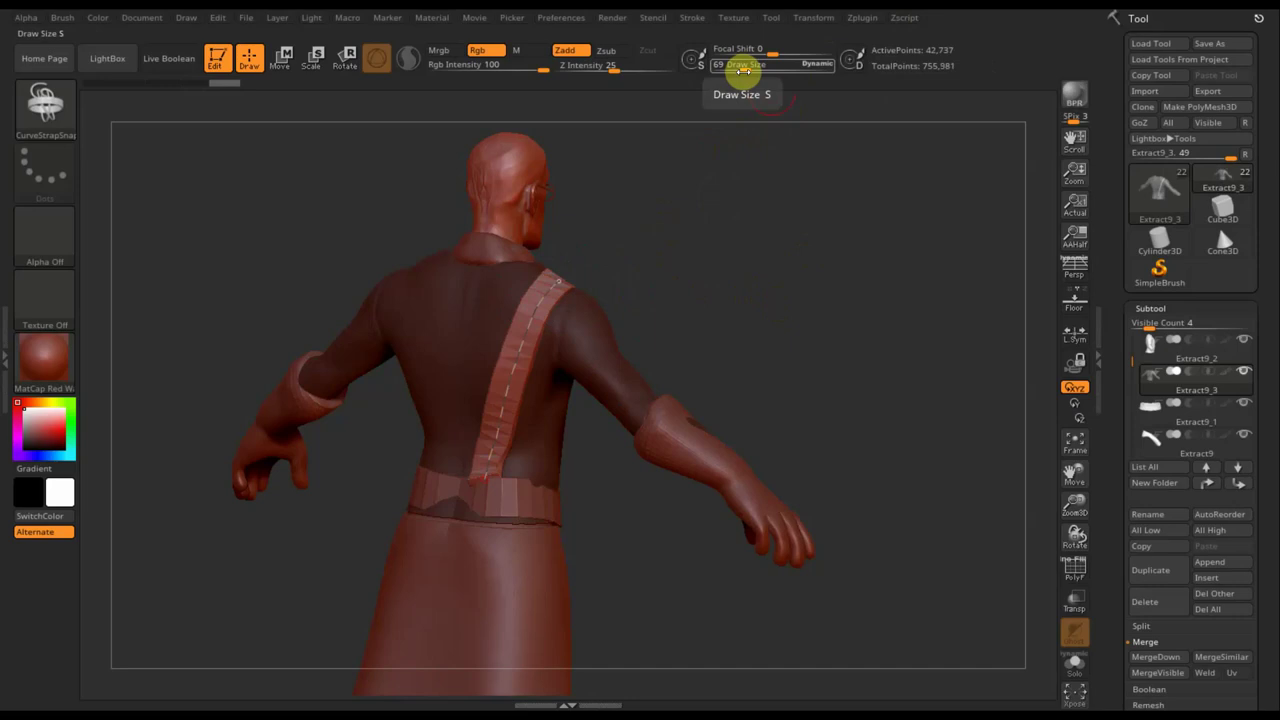
pyautogui.moveTo(744, 70); pyautogui.dragTo(743, 71)
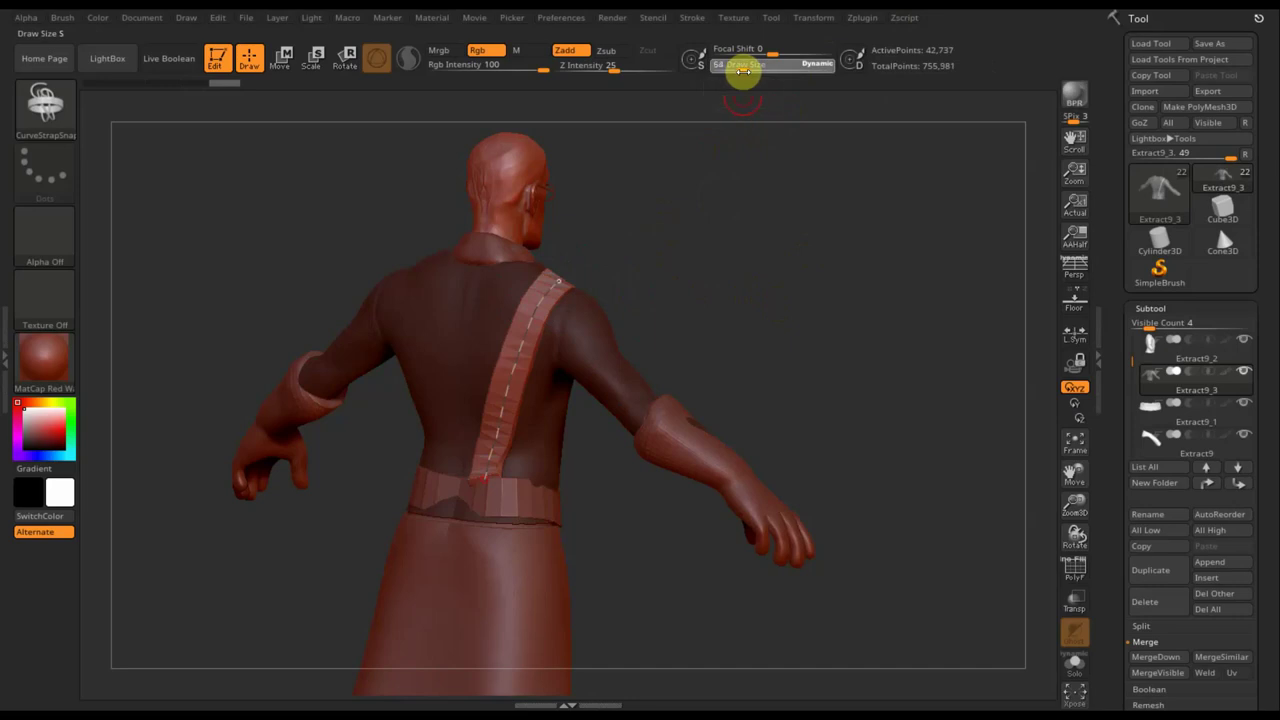
pyautogui.click(543, 291)
pyautogui.click(764, 291)
pyautogui.moveTo(762, 293)
pyautogui.mouseDown()
pyautogui.moveTo(671, 294)
pyautogui.moveTo(691, 306)
pyautogui.moveTo(700, 278)
pyautogui.mouseUp()
pyautogui.moveTo(763, 306)
pyautogui.mouseDown()
pyautogui.moveTo(746, 423)
pyautogui.moveTo(571, 344)
pyautogui.mouseUp()
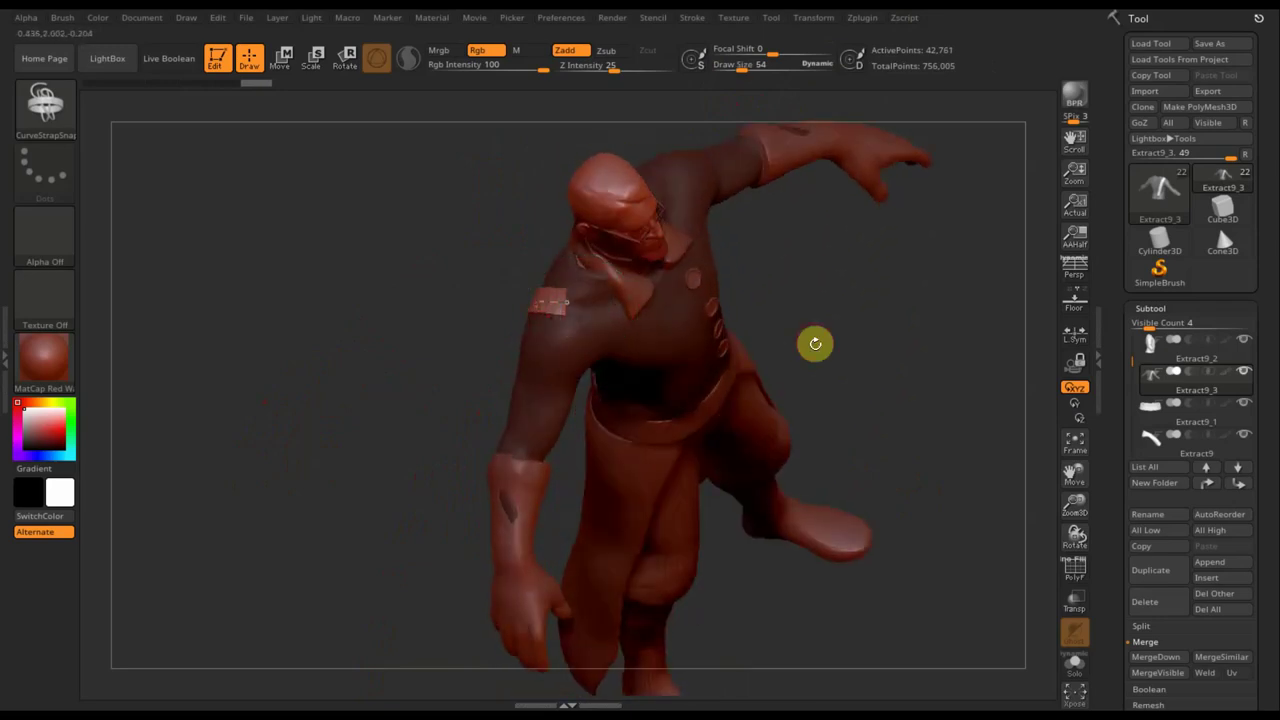
# - Start a CurveStrapSnap strap at the shoulder patch and commit it there
pyautogui.moveTo(876, 330)
pyautogui.keyDown('alt'); pyautogui.mouseDown()
pyautogui.moveTo(920, 500)
pyautogui.moveTo(706, 343)
pyautogui.mouseUp(); pyautogui.keyUp('alt')
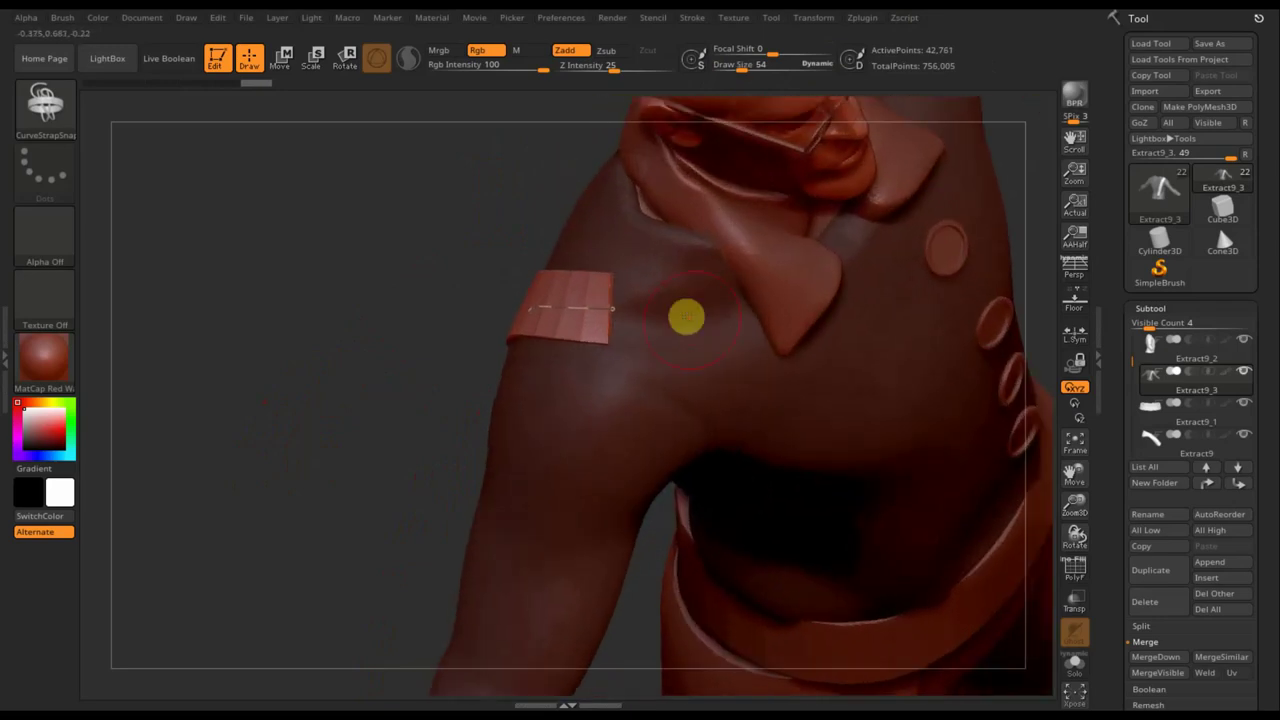
pyautogui.click(637, 313)
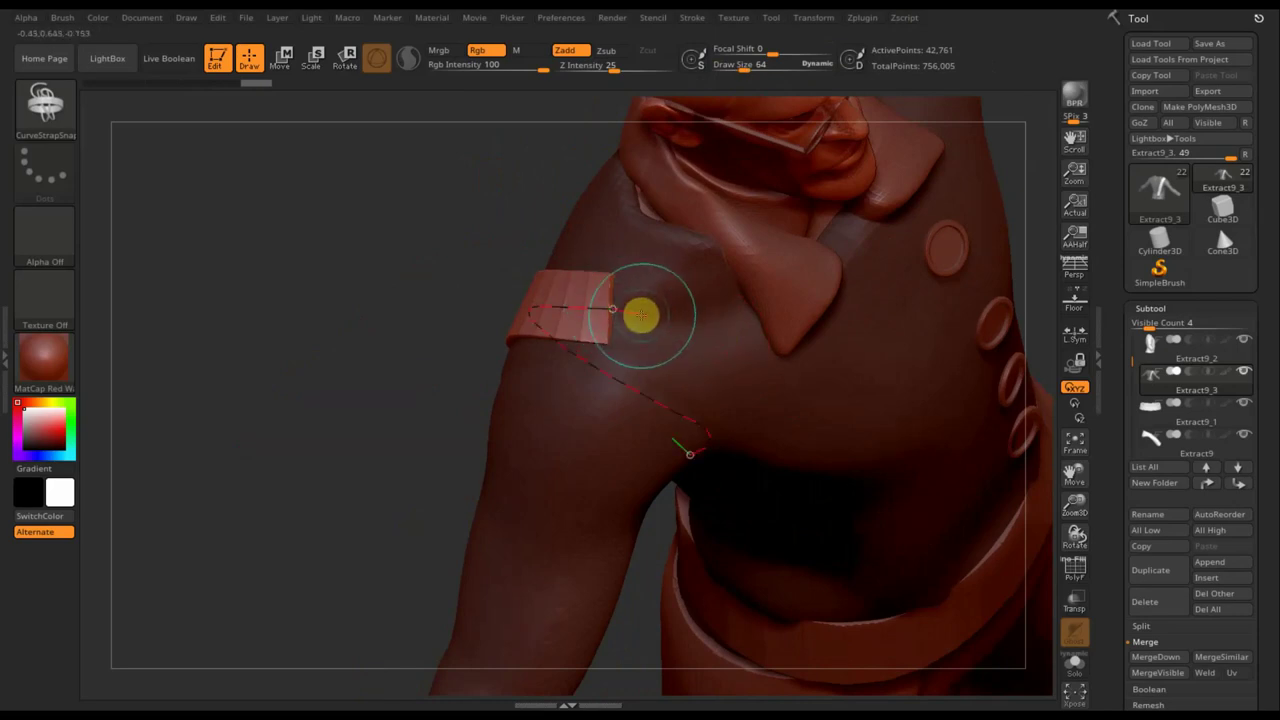
pyautogui.moveTo(394, 314)
pyautogui.mouseDown()
pyautogui.moveTo(400, 237)
pyautogui.moveTo(394, 223)
pyautogui.moveTo(394, 249)
pyautogui.moveTo(366, 163)
pyautogui.moveTo(496, 242)
pyautogui.mouseUp()
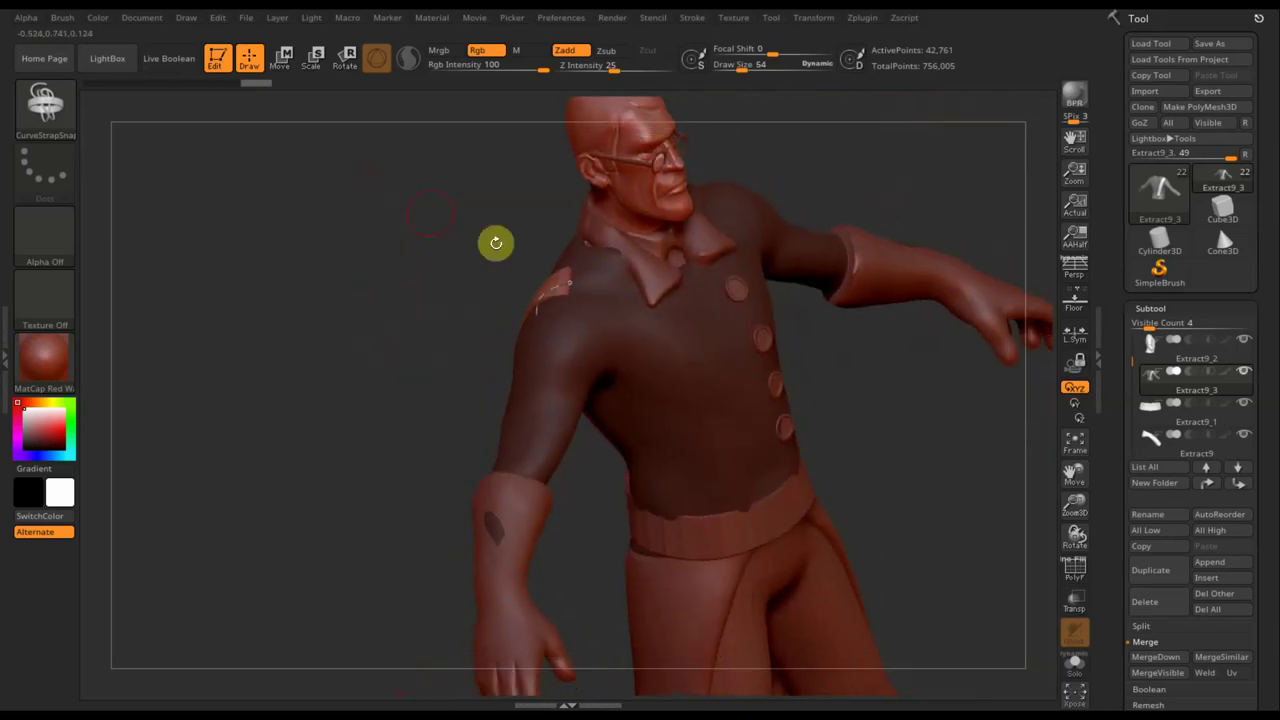
pyautogui.click(585, 284)
# - Extend the strap down the front of the torso to the belt
pyautogui.moveTo(803, 331); pyautogui.dragTo(836, 381, button='right')
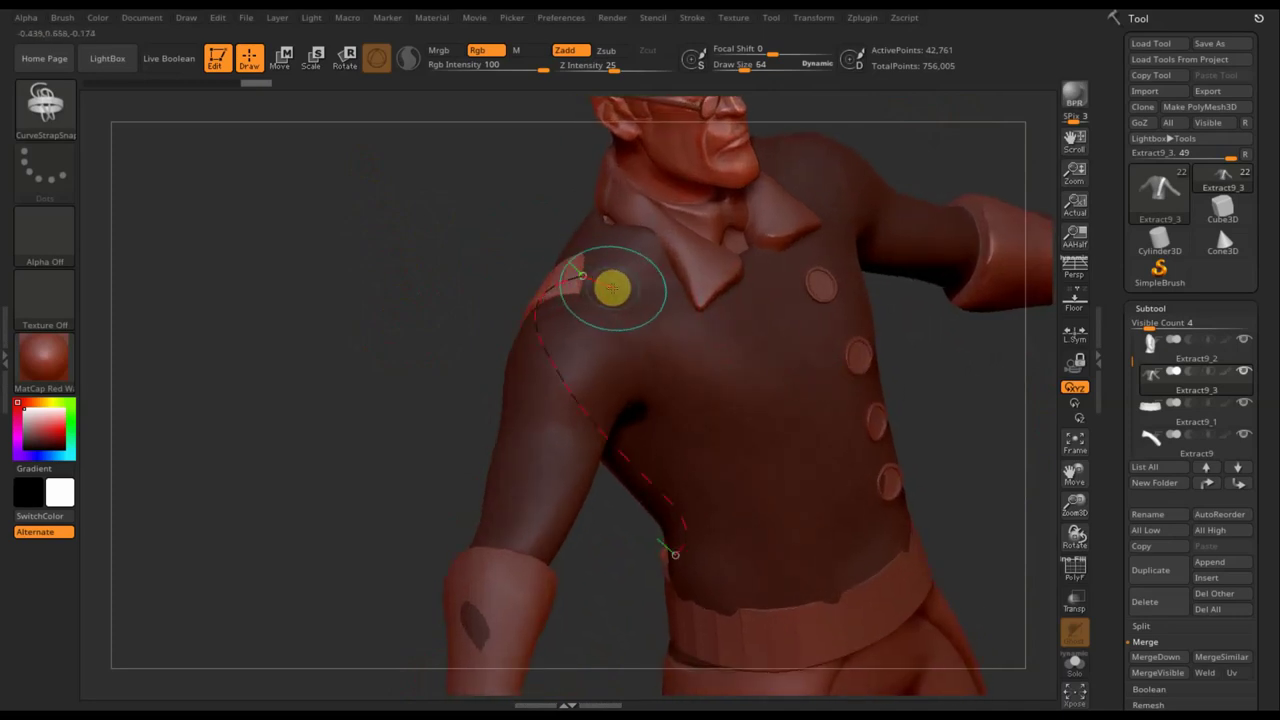
pyautogui.moveTo(668, 338); pyautogui.dragTo(779, 563)
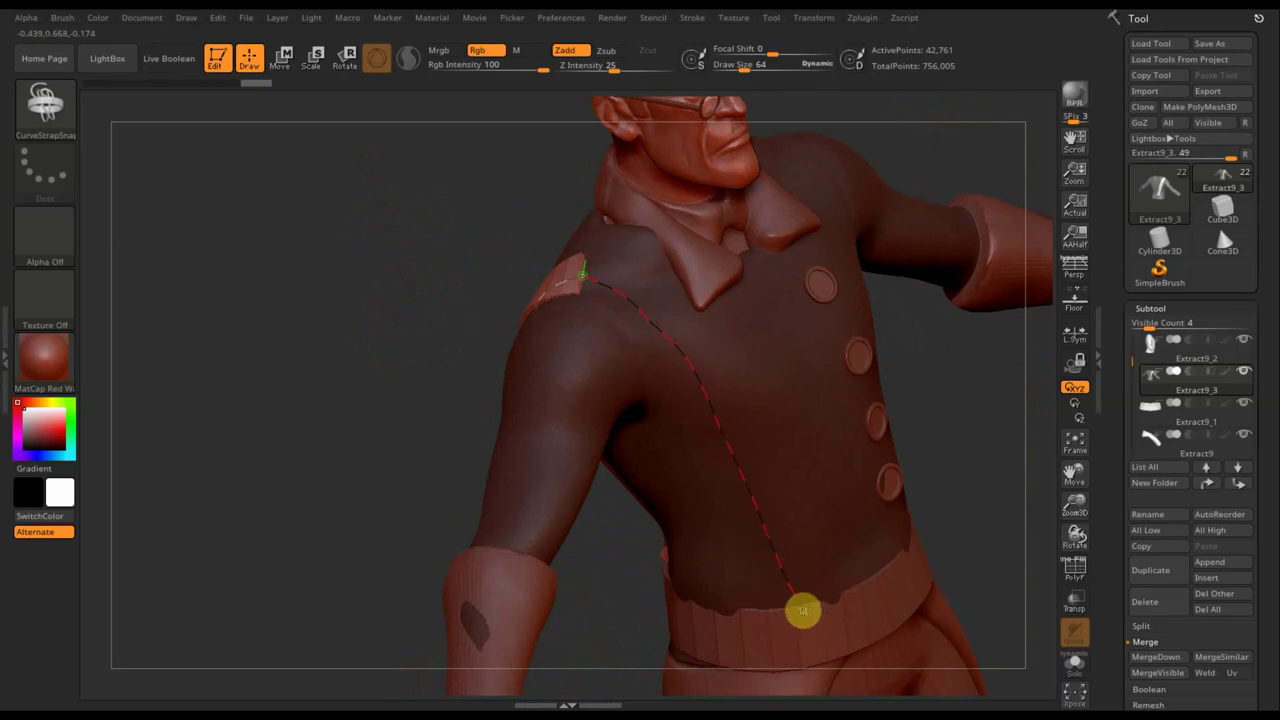
pyautogui.moveTo(803, 610); pyautogui.dragTo(795, 602)
pyautogui.moveTo(363, 460)
pyautogui.mouseDown(button='right')
pyautogui.moveTo(339, 483)
pyautogui.moveTo(334, 454)
pyautogui.moveTo(409, 383)
pyautogui.moveTo(365, 390)
pyautogui.mouseUp(button='right')
pyautogui.keyDown('shift'); pyautogui.moveTo(945, 184); pyautogui.dragTo(840, 237); pyautogui.keyUp('shift')
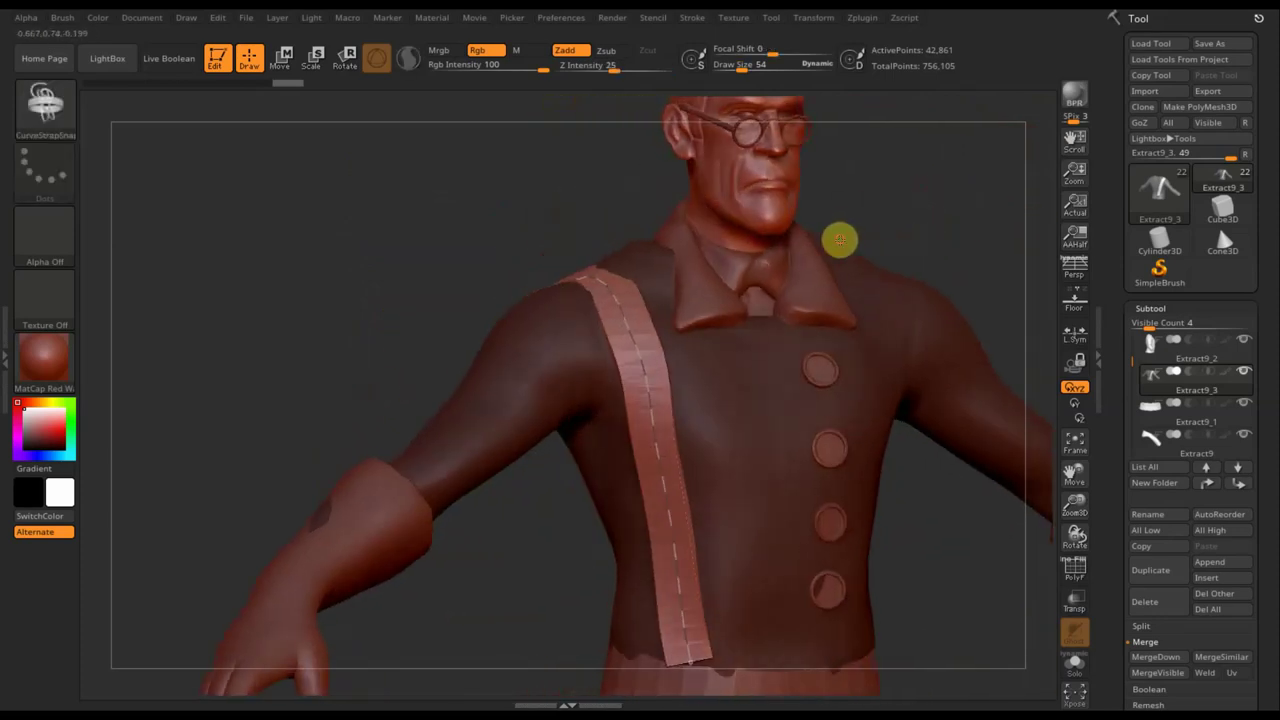
pyautogui.moveTo(943, 589)
pyautogui.keyDown('alt'); pyautogui.mouseDown()
pyautogui.moveTo(888, 431)
pyautogui.moveTo(869, 438)
pyautogui.moveTo(860, 391)
pyautogui.moveTo(863, 466)
pyautogui.mouseUp(); pyautogui.keyUp('alt')
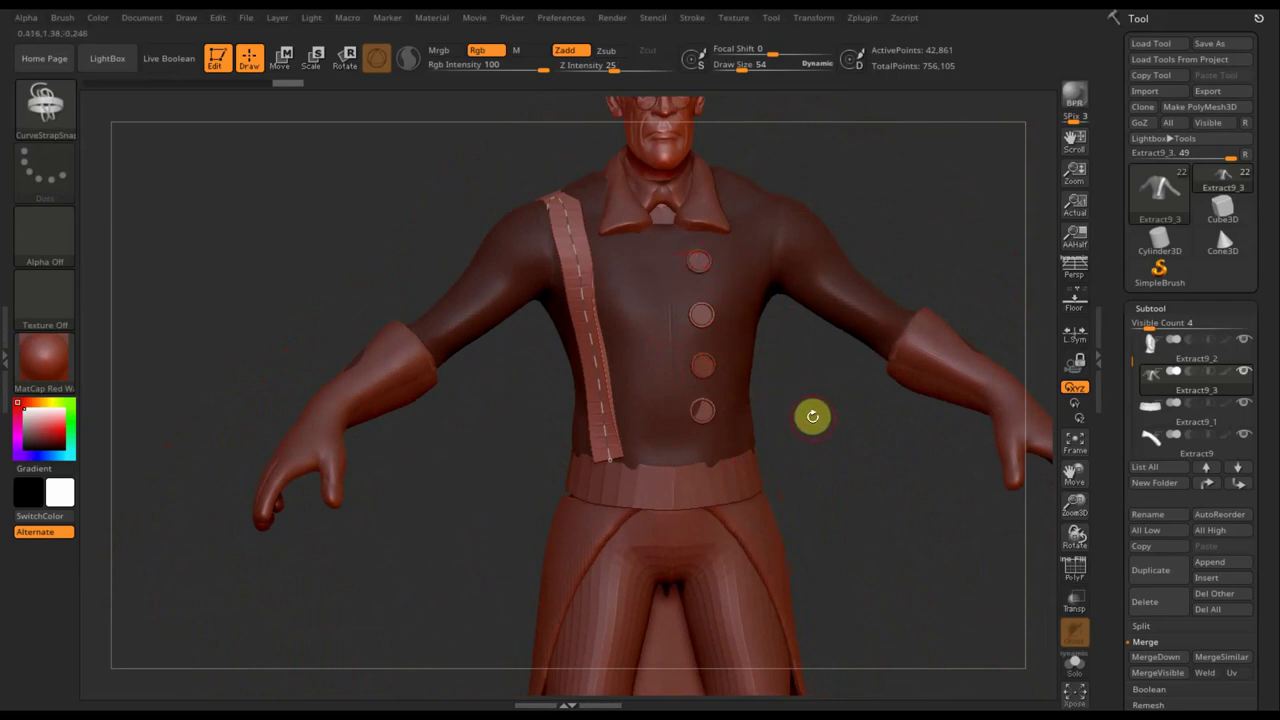
pyautogui.moveTo(818, 418)
pyautogui.mouseDown()
pyautogui.moveTo(960, 409)
pyautogui.moveTo(934, 380)
pyautogui.mouseUp()
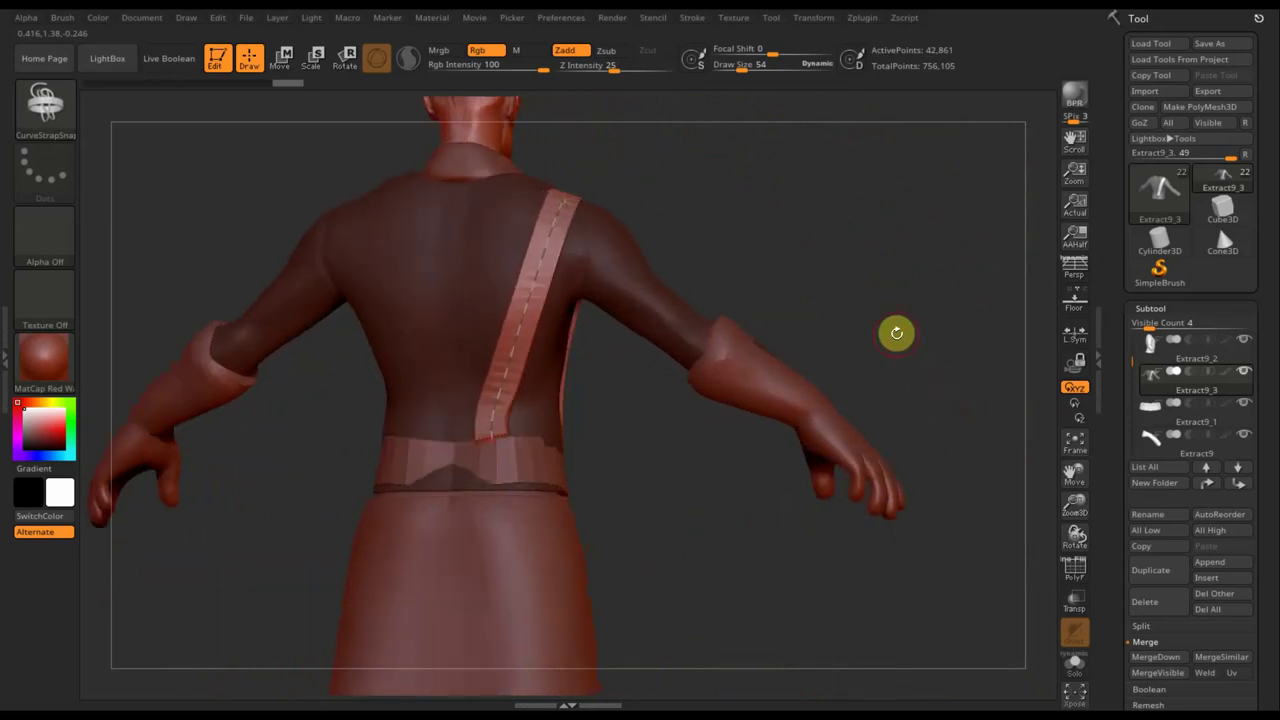
# - Undo the back strap edits to remove the strap from the back
pyautogui.press('ctrl')
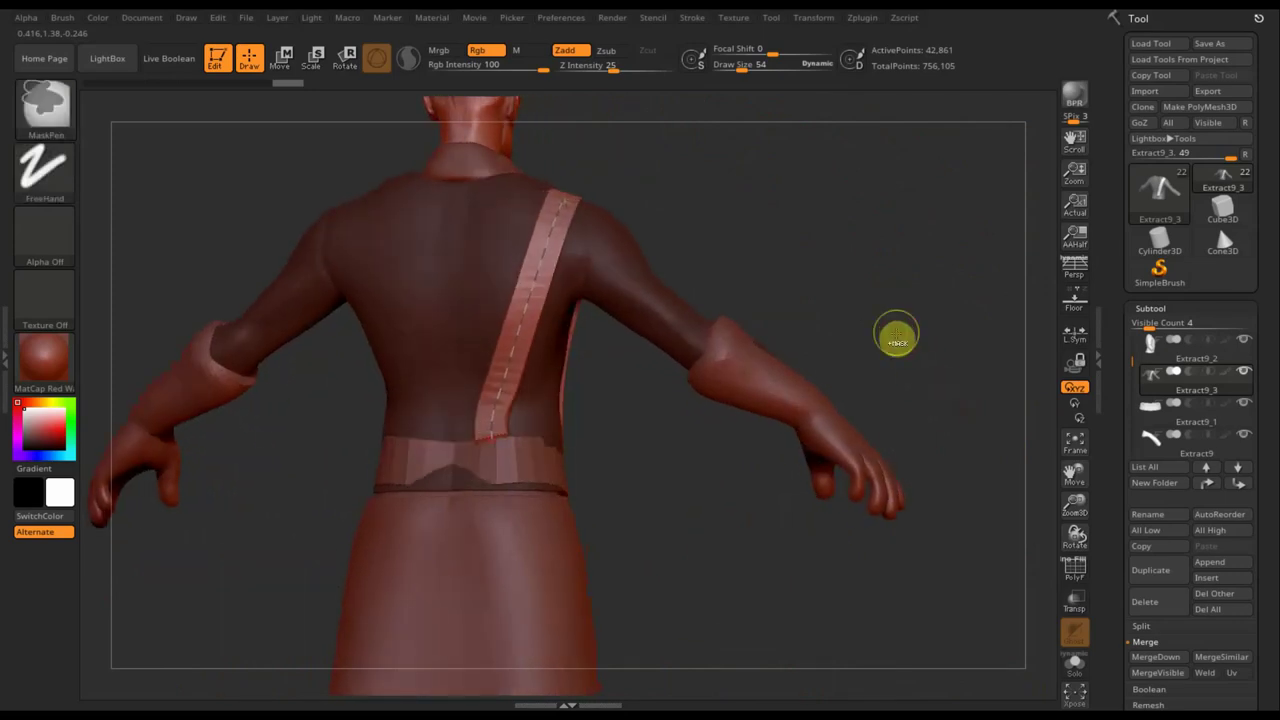
pyautogui.press('ctrl')
pyautogui.hotkey('ctrl', 'z')
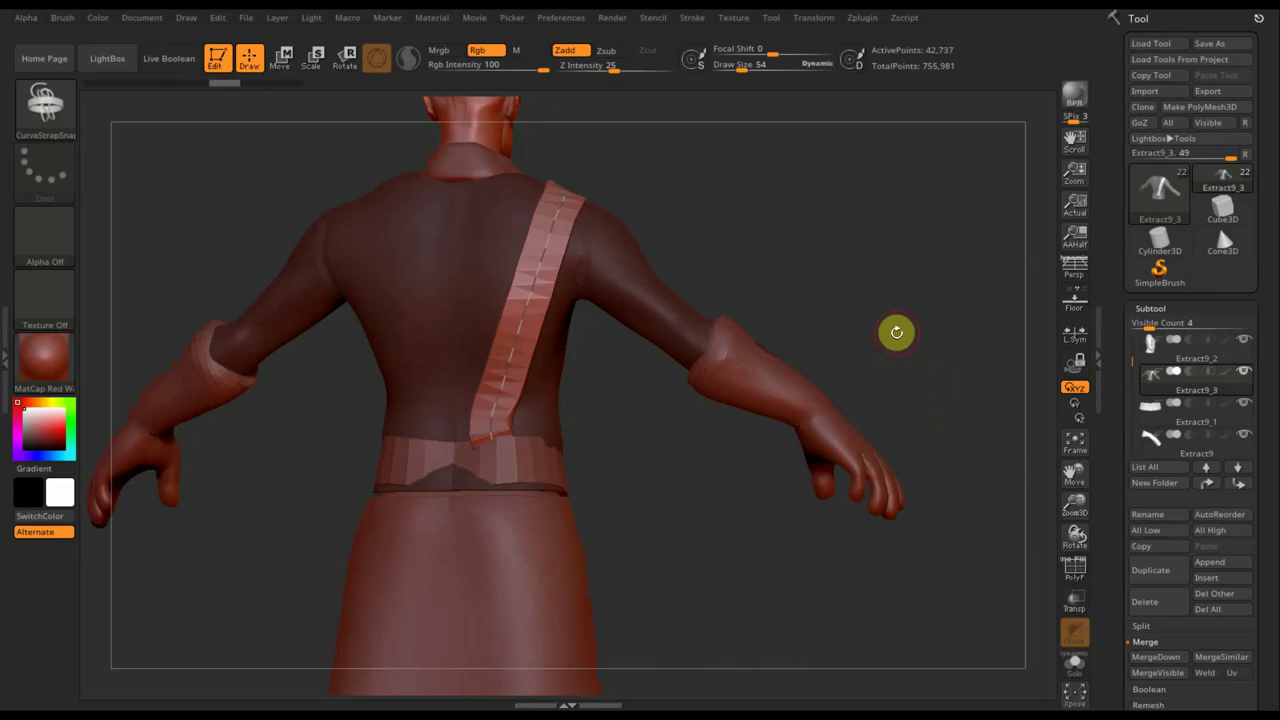
pyautogui.hotkey('ctrl', 'z')
pyautogui.hotkey('ctrl', 'z')
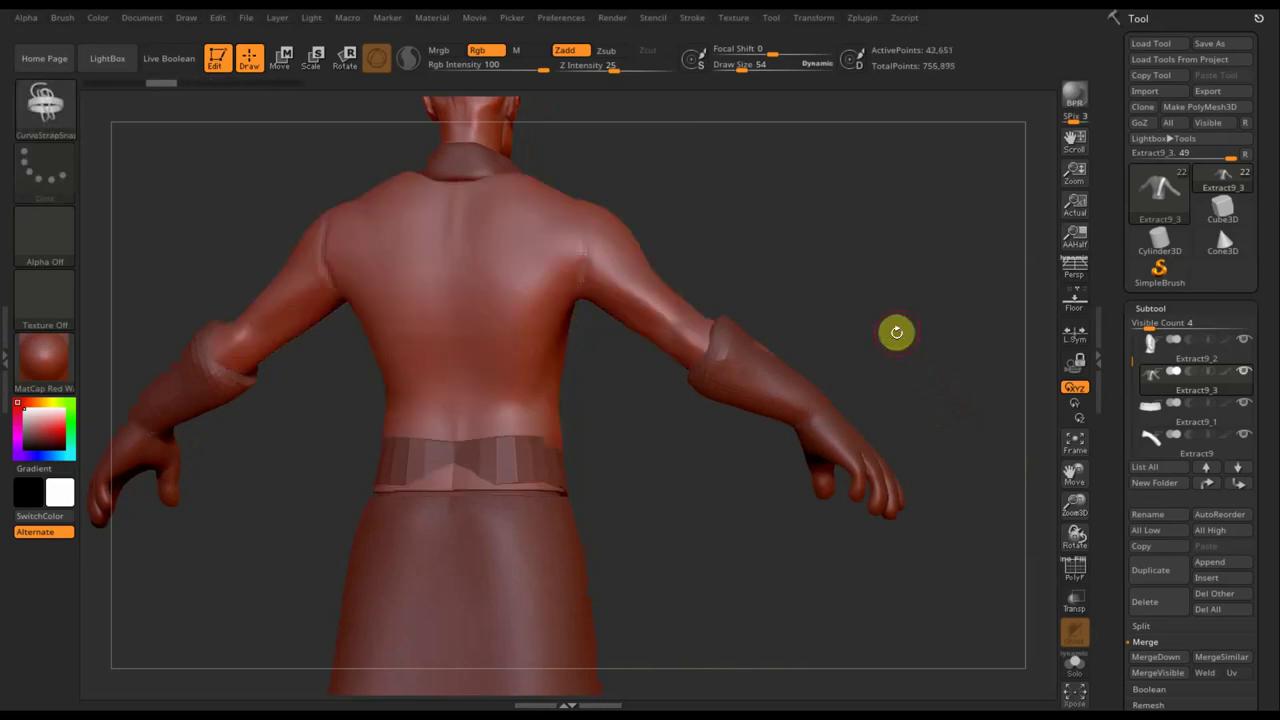
# - Draw one CurveStrapSnap strap from the front belt over the shoulder and down the back
pyautogui.moveTo(874, 269)
pyautogui.mouseDown()
pyautogui.moveTo(808, 323)
pyautogui.moveTo(777, 296)
pyautogui.moveTo(834, 391)
pyautogui.moveTo(659, 460)
pyautogui.mouseUp()
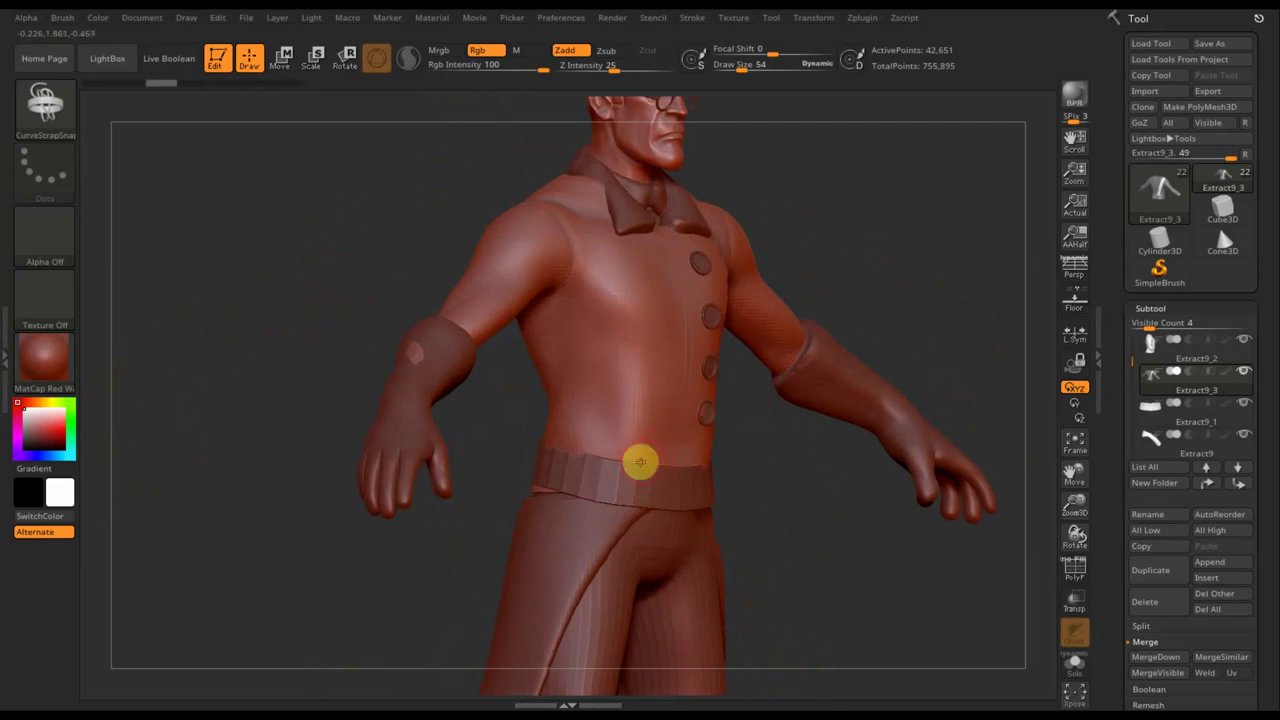
pyautogui.moveTo(640, 406); pyautogui.dragTo(630, 322)
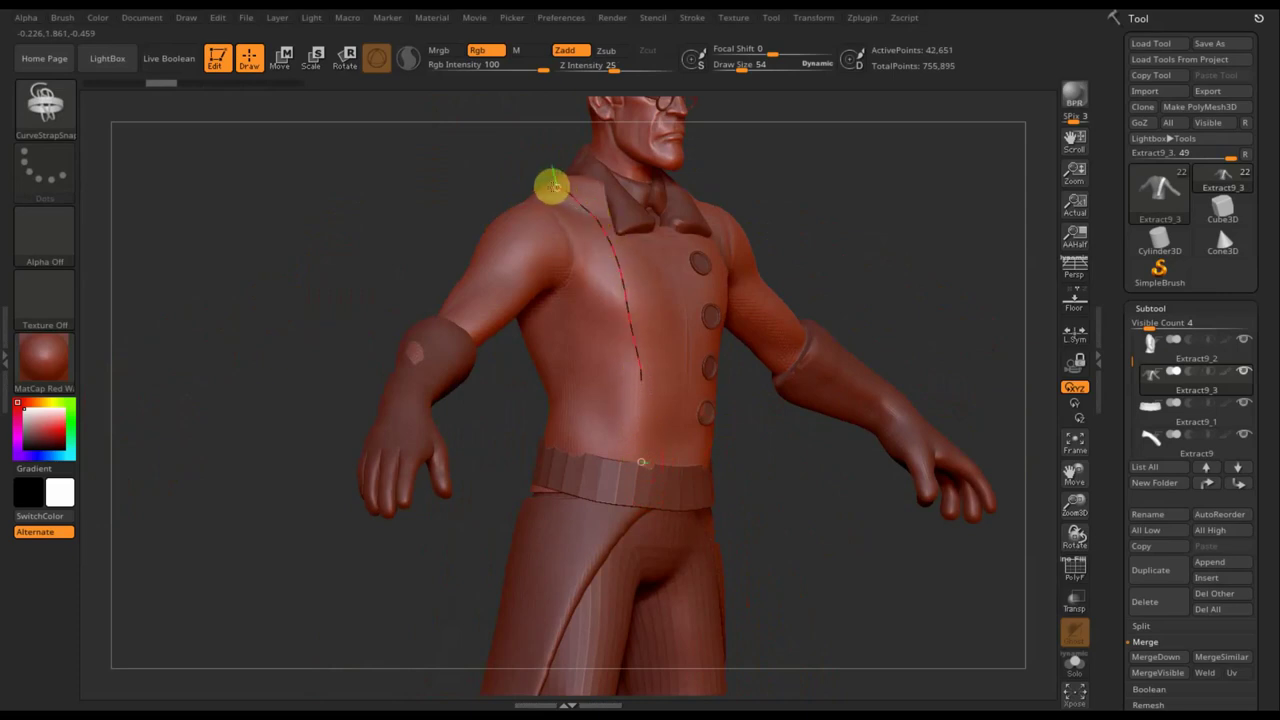
pyautogui.moveTo(546, 184); pyautogui.dragTo(544, 182)
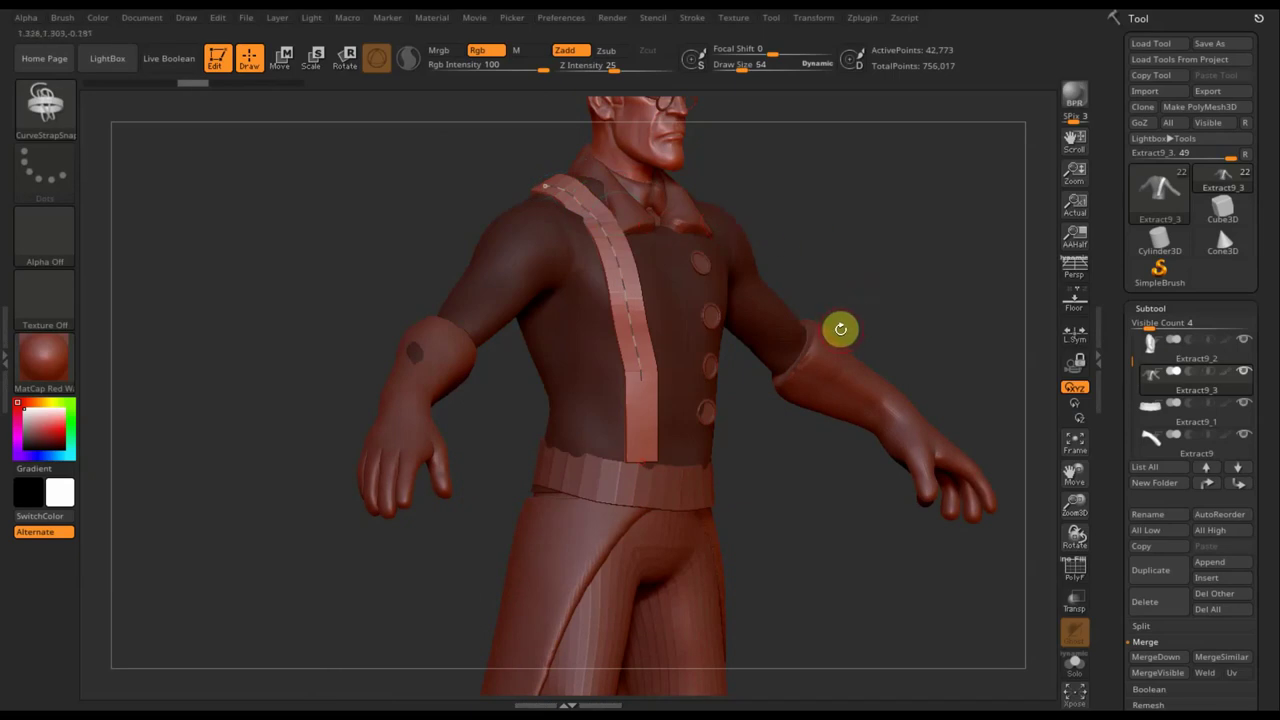
pyautogui.moveTo(816, 472)
pyautogui.mouseDown()
pyautogui.moveTo(871, 466)
pyautogui.moveTo(817, 354)
pyautogui.mouseUp()
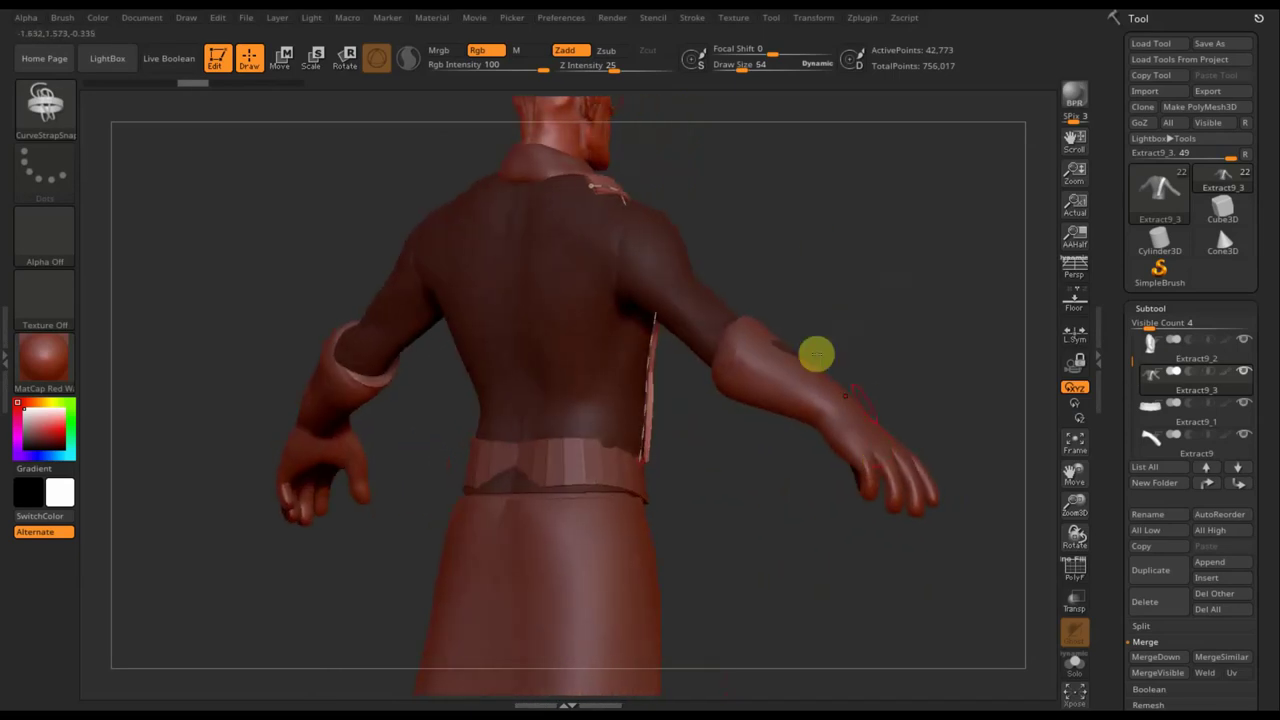
pyautogui.moveTo(640, 462)
pyautogui.mouseDown()
pyautogui.moveTo(613, 204)
pyautogui.moveTo(567, 341)
pyautogui.mouseUp()
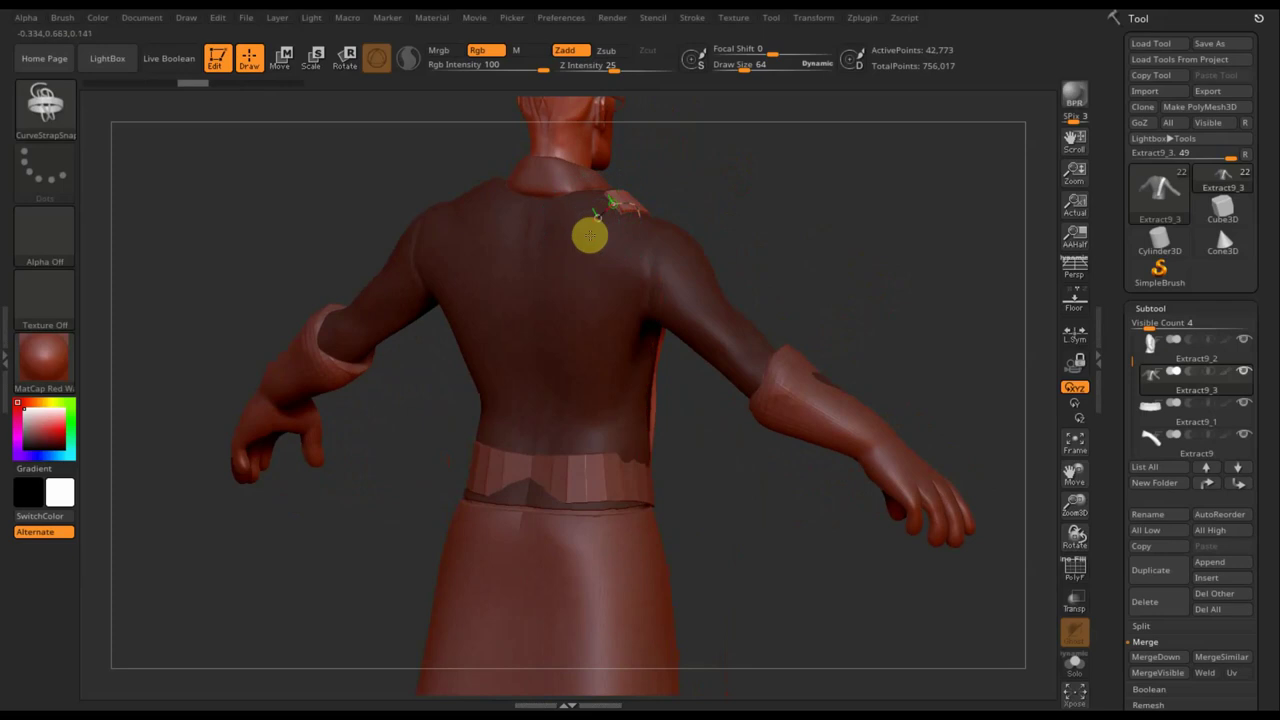
pyautogui.moveTo(564, 386); pyautogui.dragTo(556, 448)
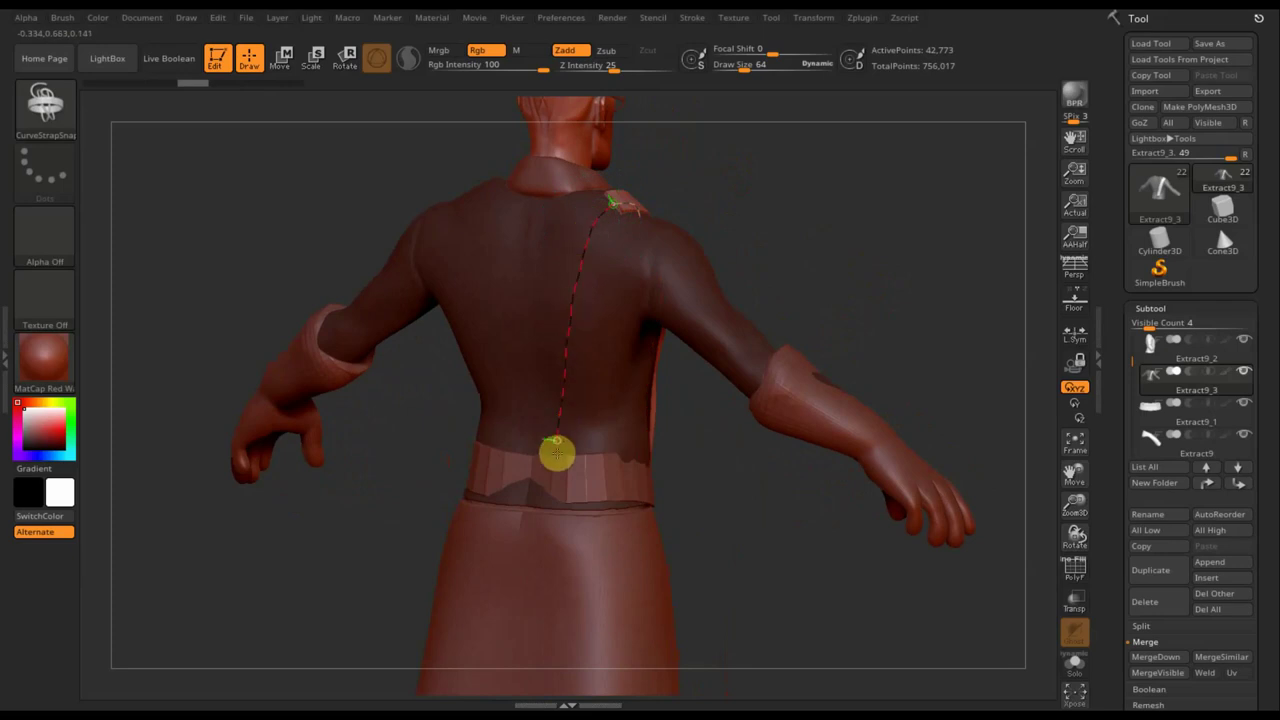
pyautogui.moveTo(826, 223)
pyautogui.mouseDown()
pyautogui.moveTo(874, 214)
pyautogui.moveTo(709, 223)
pyautogui.mouseUp()
pyautogui.moveTo(834, 189); pyautogui.dragTo(857, 189)
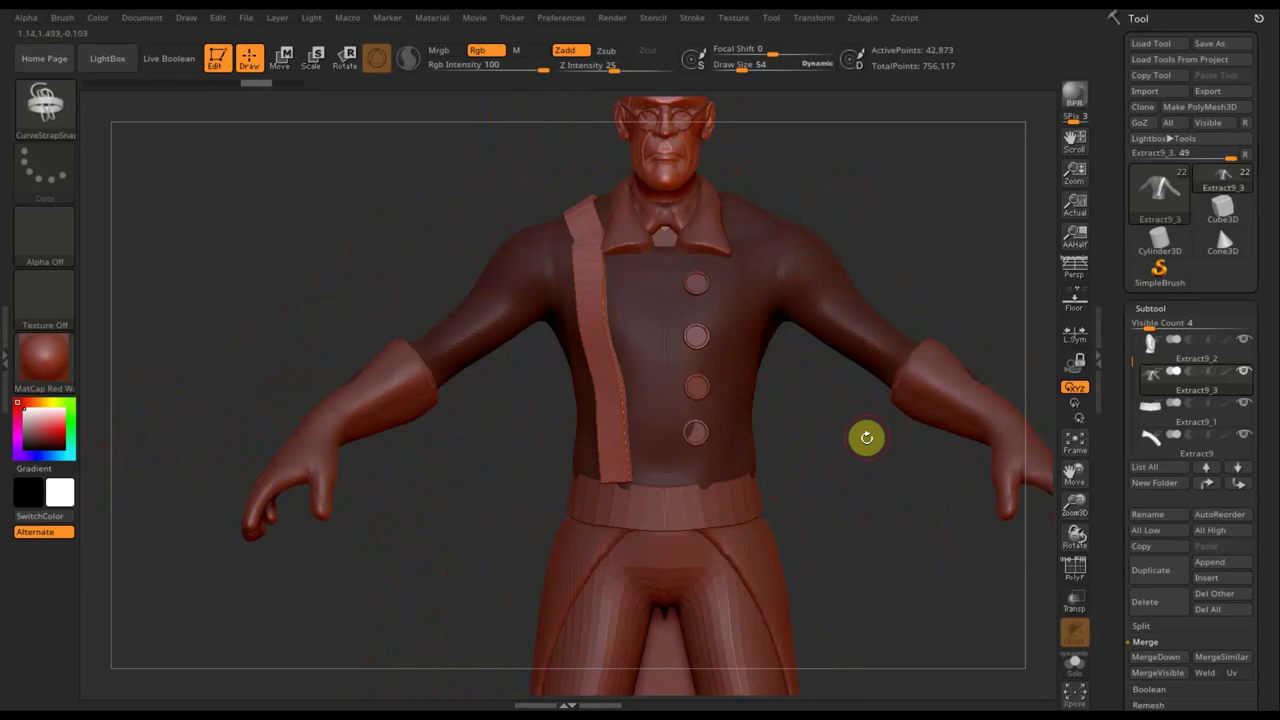
# - Split the strap subtool into its parts with Groups Split
pyautogui.click(1145, 628)
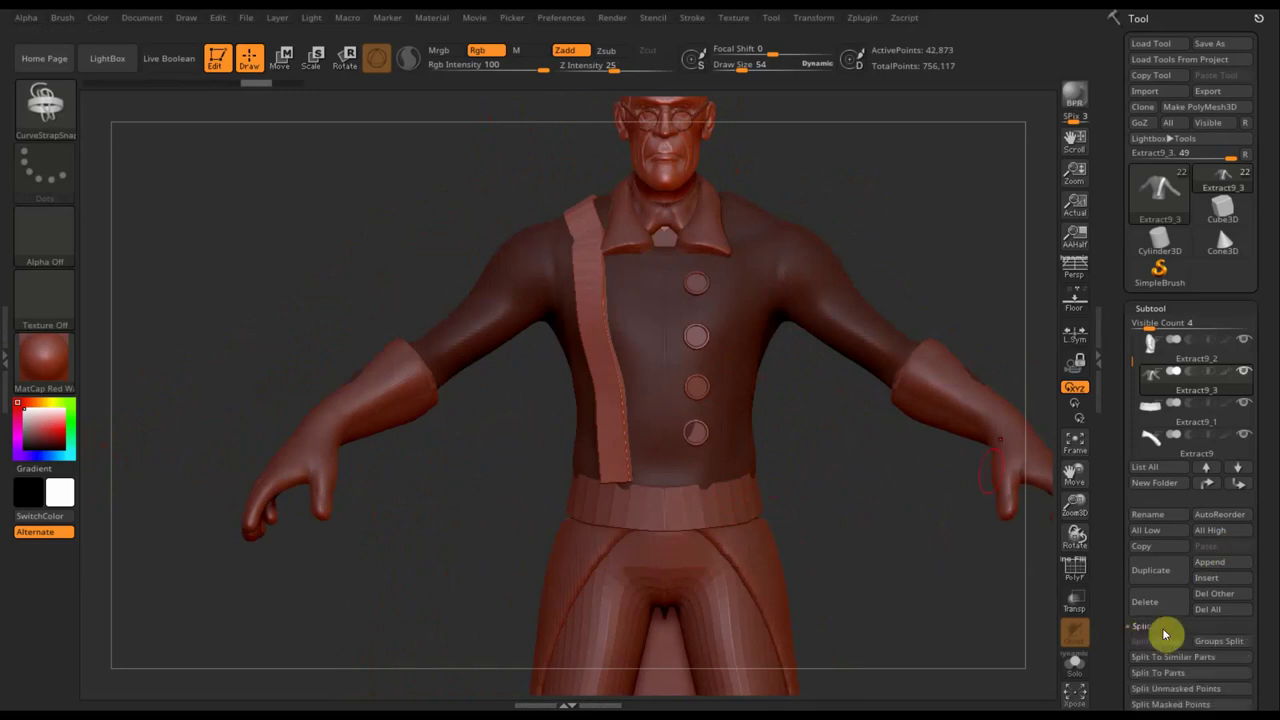
pyautogui.click(1218, 642)
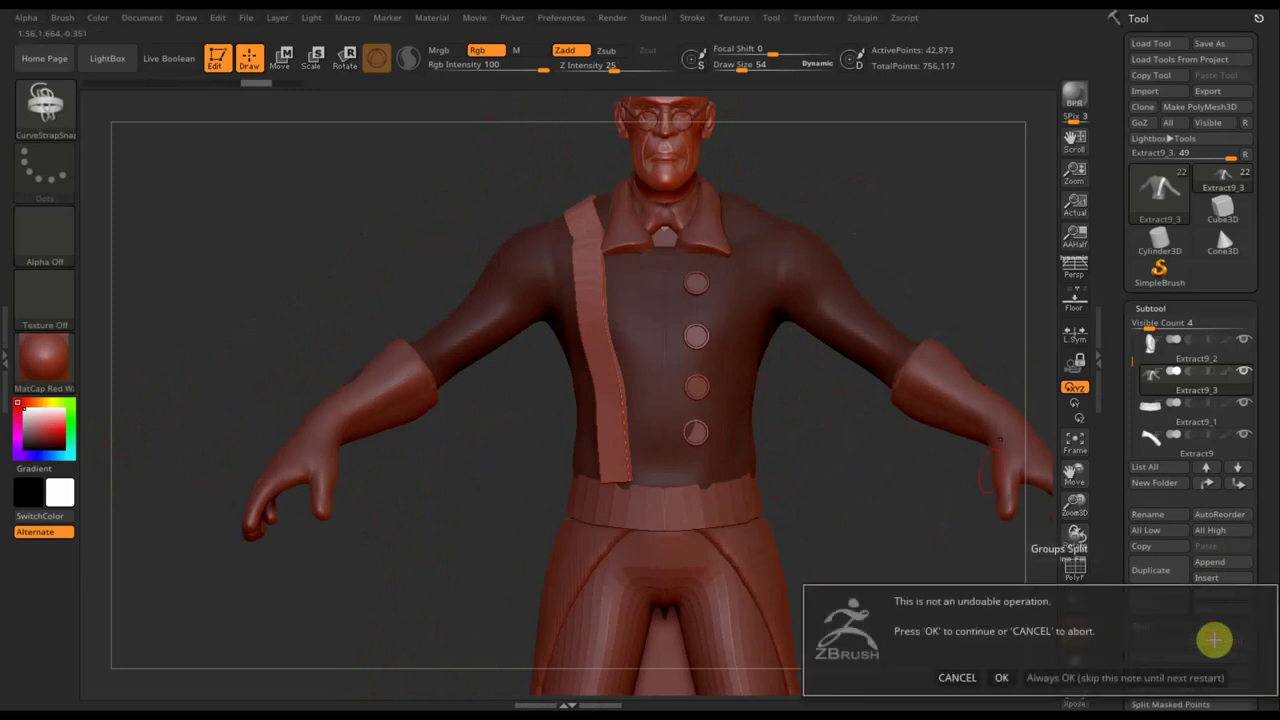
pyautogui.click(998, 677)
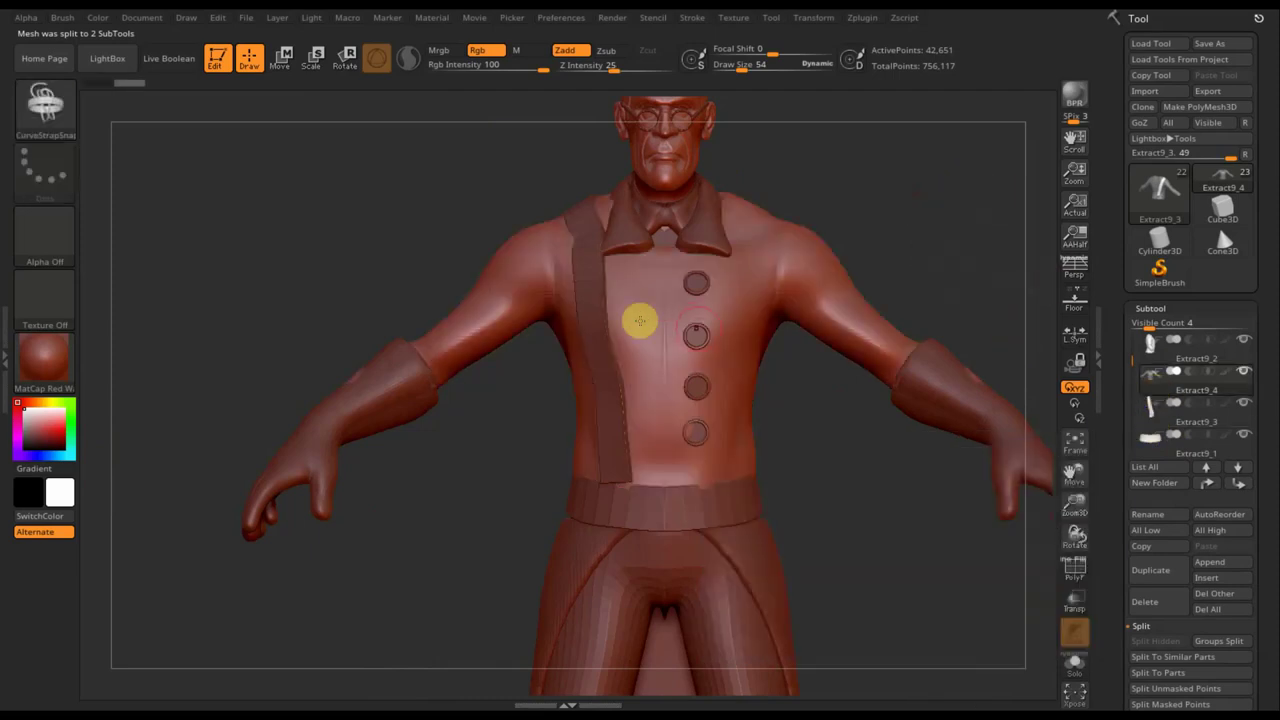
pyautogui.moveTo(1150, 345)
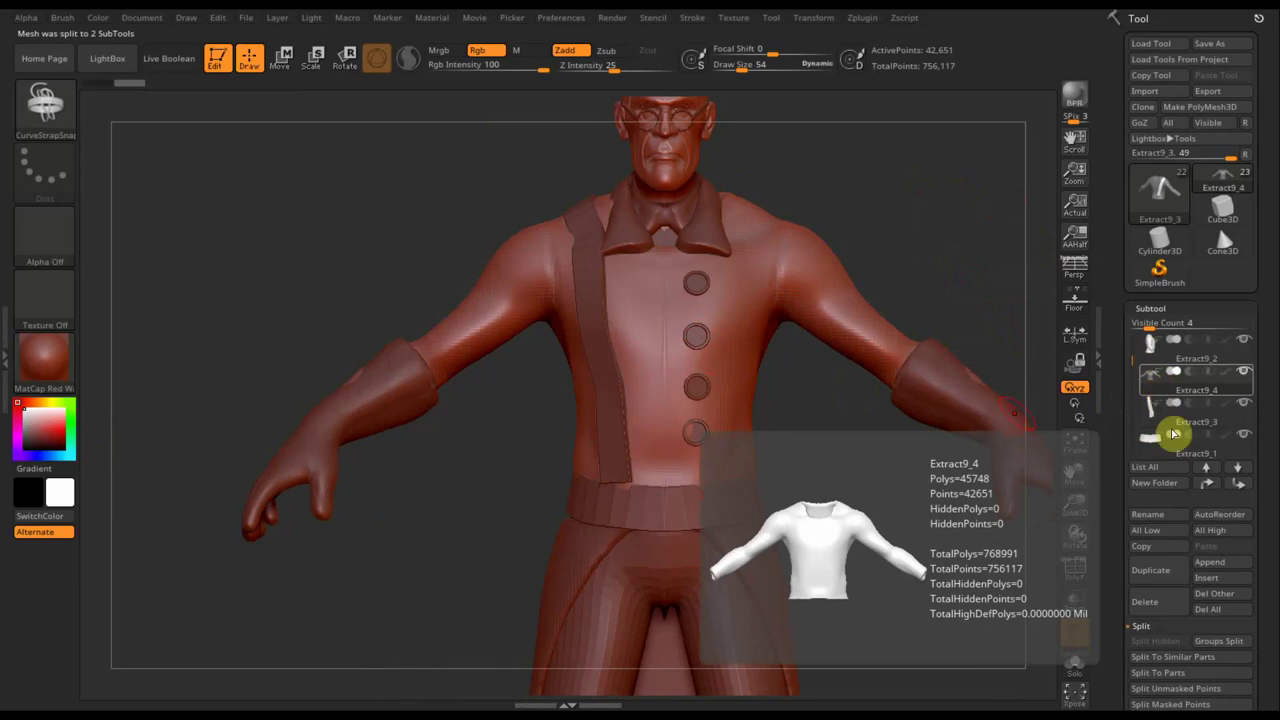
# - Delete the extra shirt-shaped Extract9_4 subtool and show the strap's polygon frame
pyautogui.click(1156, 606)
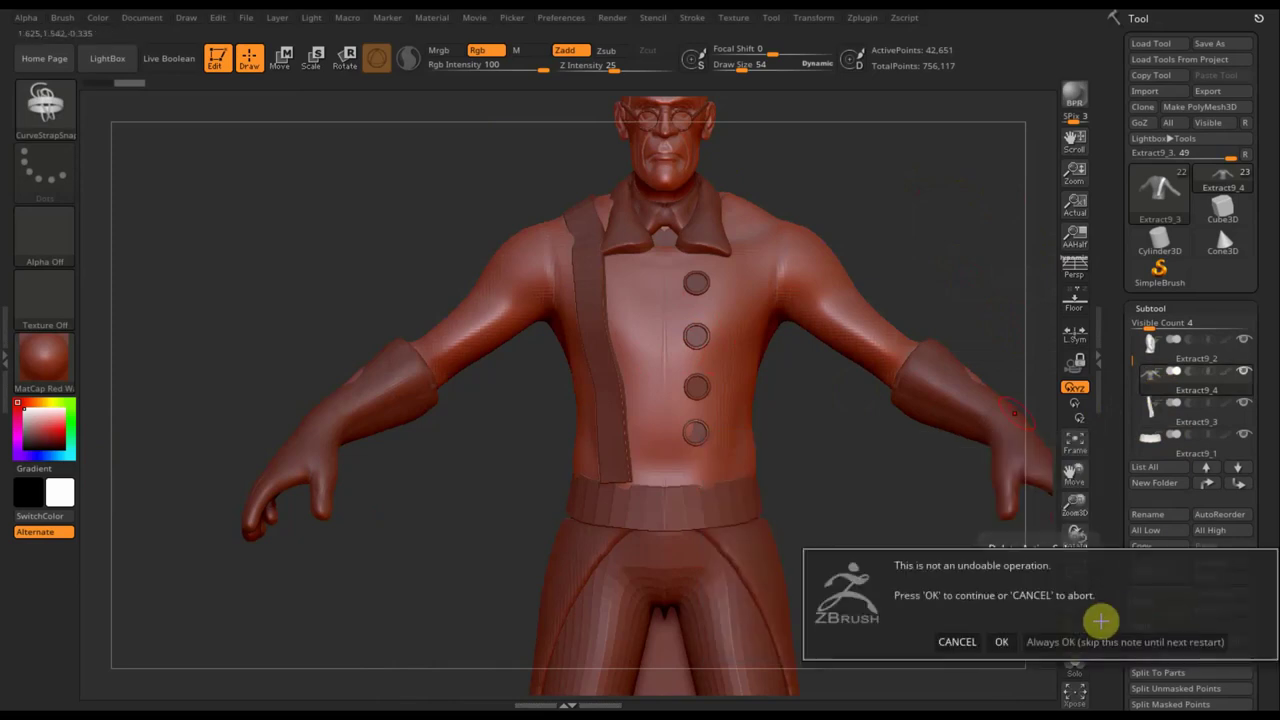
pyautogui.click(1003, 642)
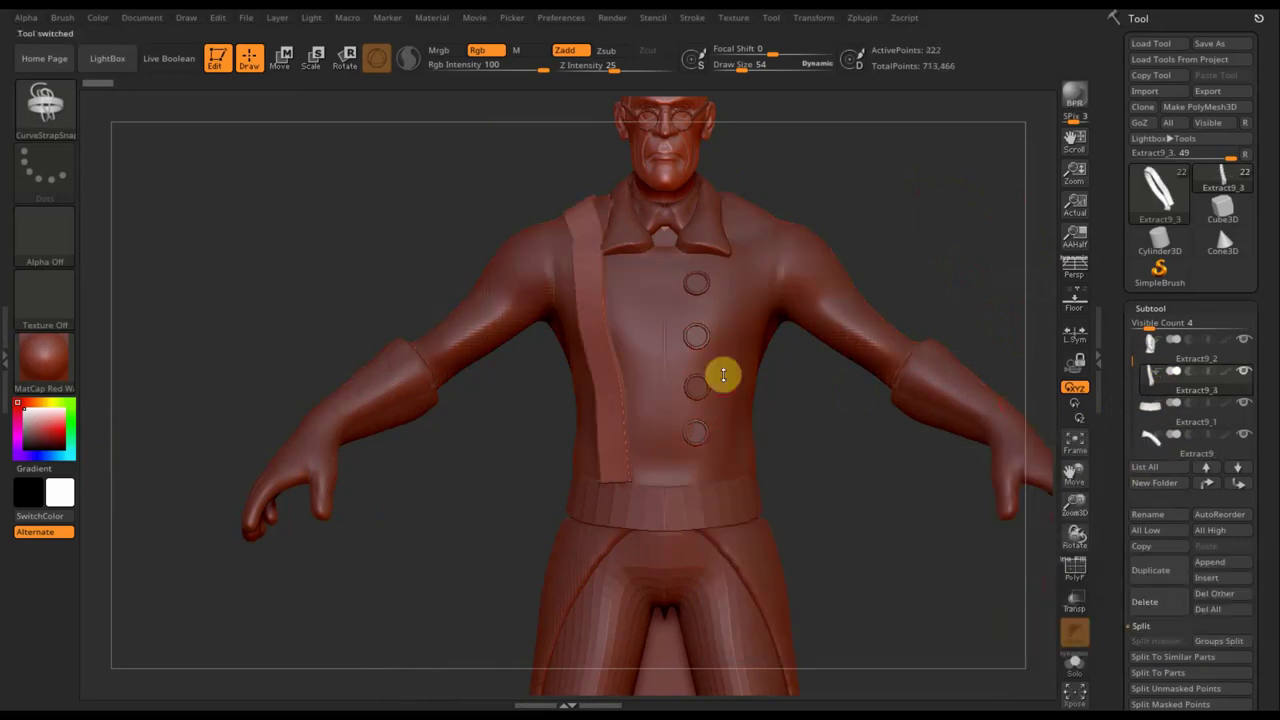
pyautogui.moveTo(868, 189)
pyautogui.mouseDown()
pyautogui.moveTo(551, 283)
pyautogui.moveTo(880, 246)
pyautogui.moveTo(858, 262)
pyautogui.mouseUp()
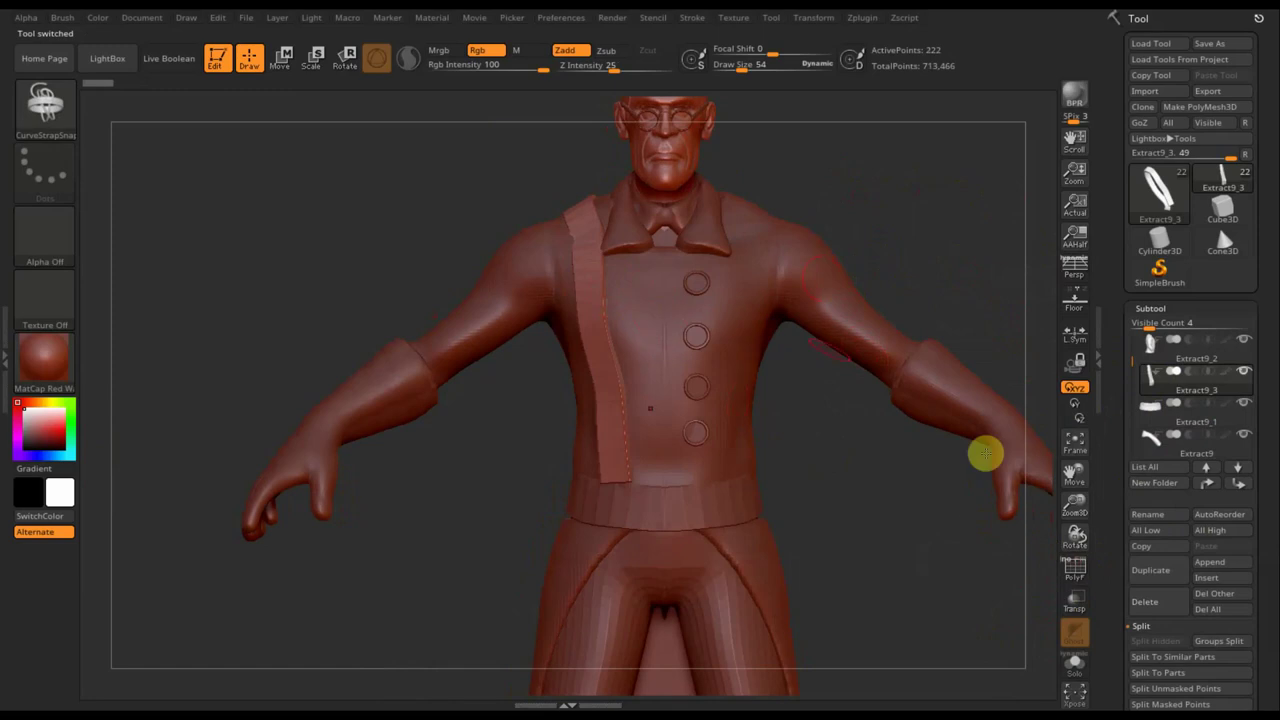
pyautogui.click(1076, 574)
# - Mask a rectangle over the torso, then invert the mask on the strap
pyautogui.moveTo(914, 297)
pyautogui.mouseDown()
pyautogui.moveTo(914, 277)
pyautogui.moveTo(884, 278)
pyautogui.mouseUp()
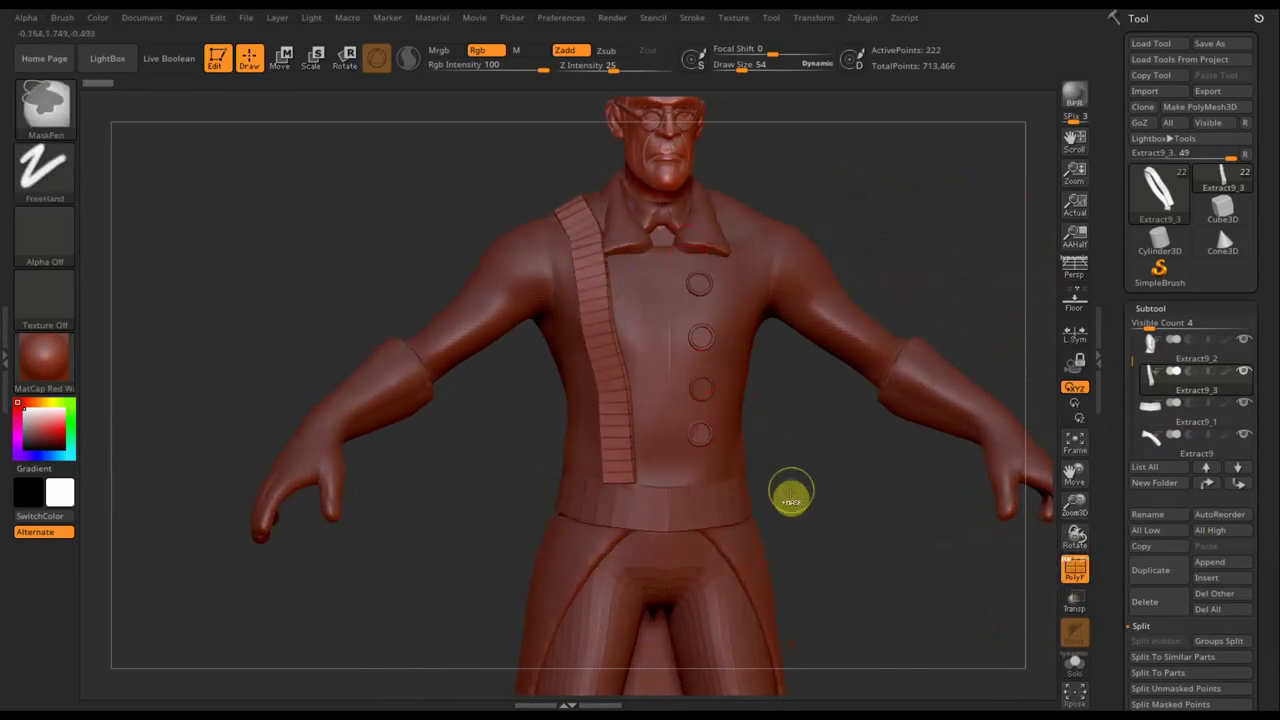
pyautogui.moveTo(779, 519)
pyautogui.keyDown('ctrl'); pyautogui.mouseDown()
pyautogui.moveTo(558, 299)
pyautogui.moveTo(546, 261)
pyautogui.mouseUp(); pyautogui.keyUp('ctrl')
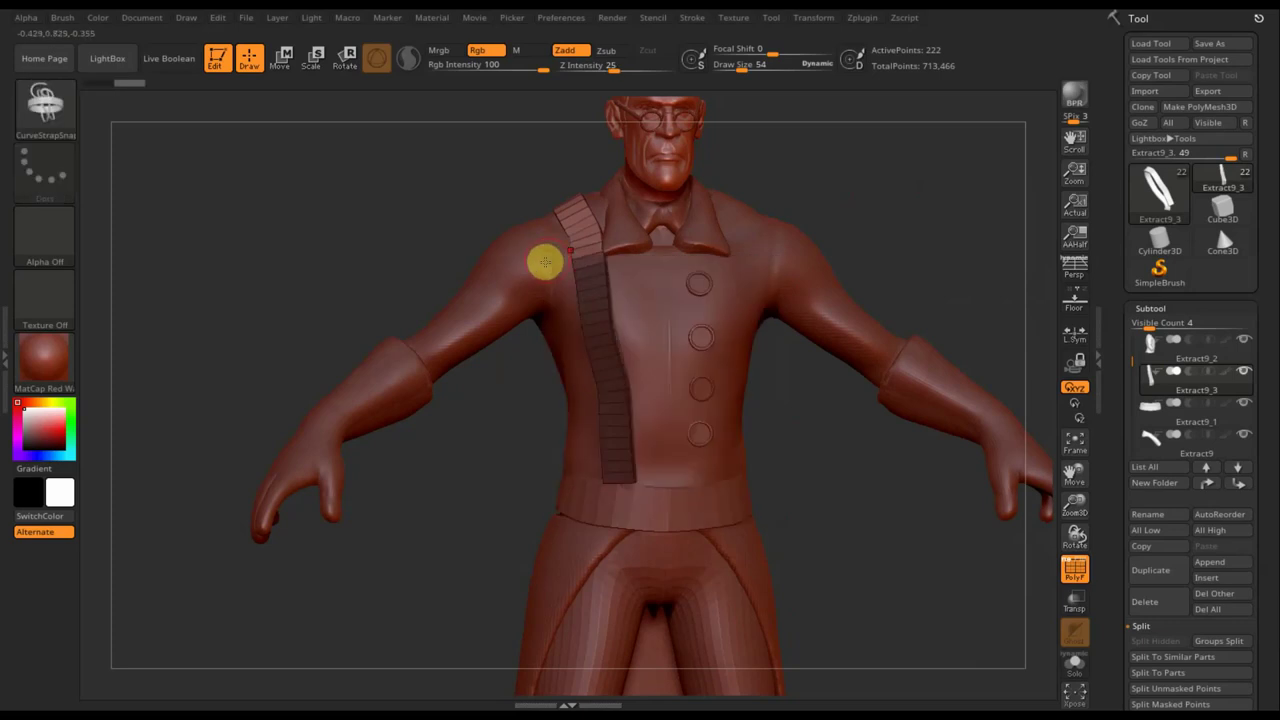
pyautogui.press('ctrl')
pyautogui.keyDown('ctrl'); pyautogui.click(821, 178); pyautogui.keyUp('ctrl')
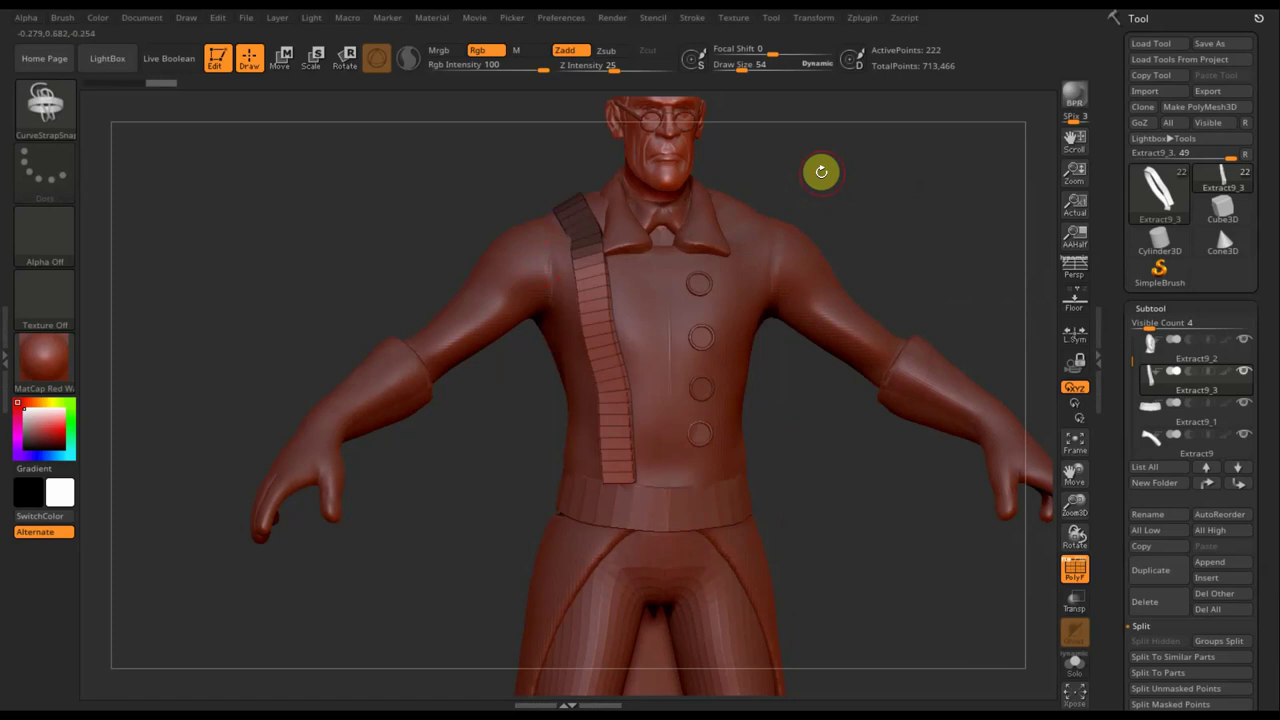
# - With Move/Transpose, try shrinking the strap to about 0.88, then undo it
pyautogui.click(282, 62)
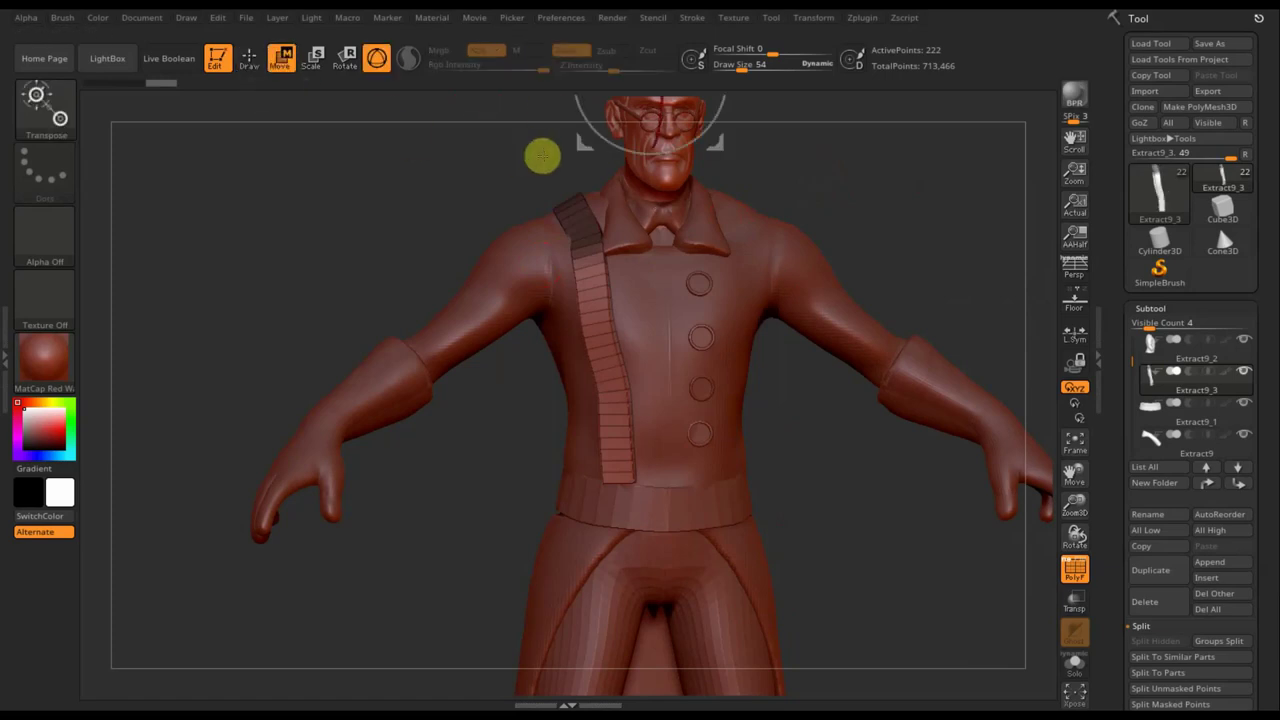
pyautogui.keyDown('alt'); pyautogui.moveTo(914, 200); pyautogui.dragTo(895, 331); pyautogui.keyUp('alt')
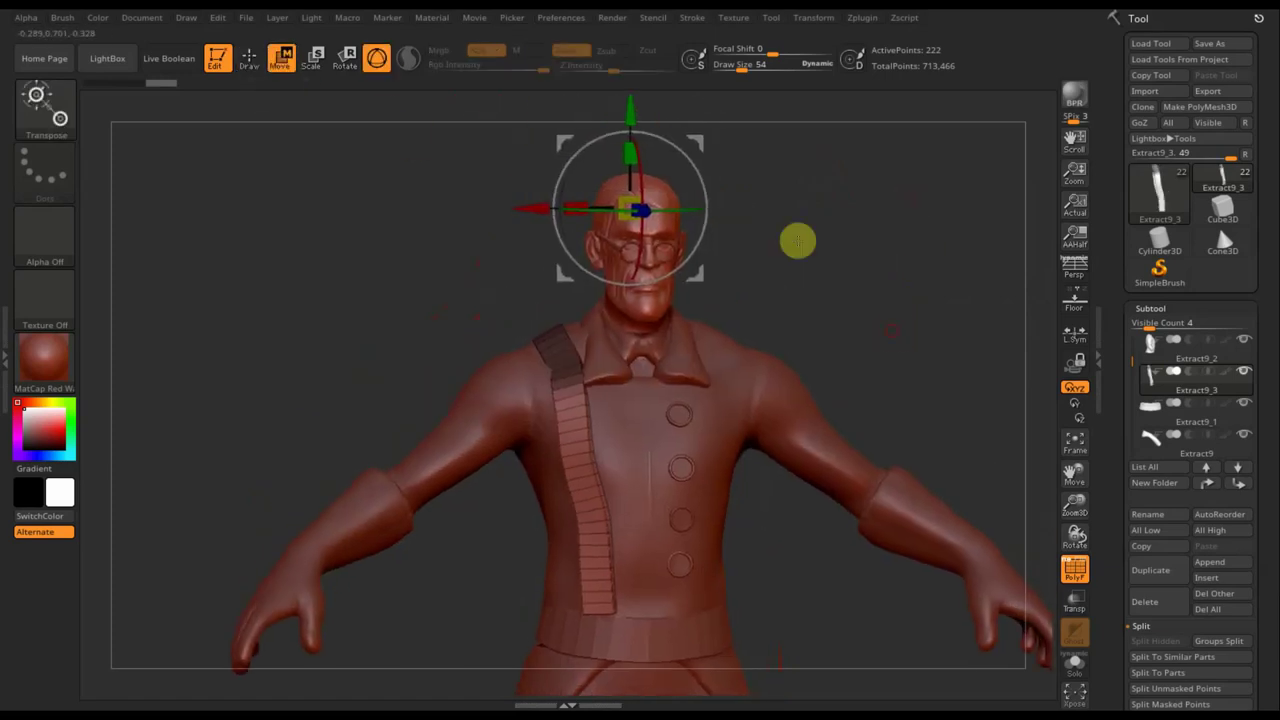
pyautogui.moveTo(624, 204); pyautogui.dragTo(630, 208)
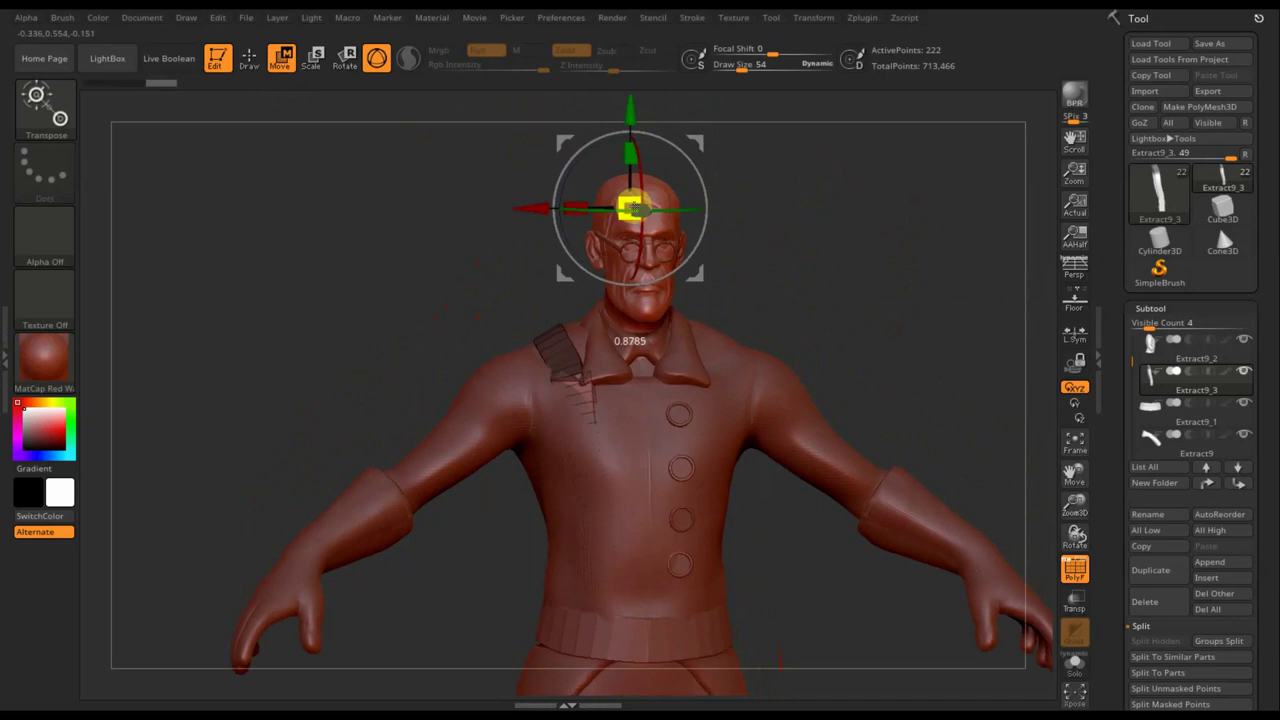
pyautogui.moveTo(631, 207); pyautogui.dragTo(634, 208)
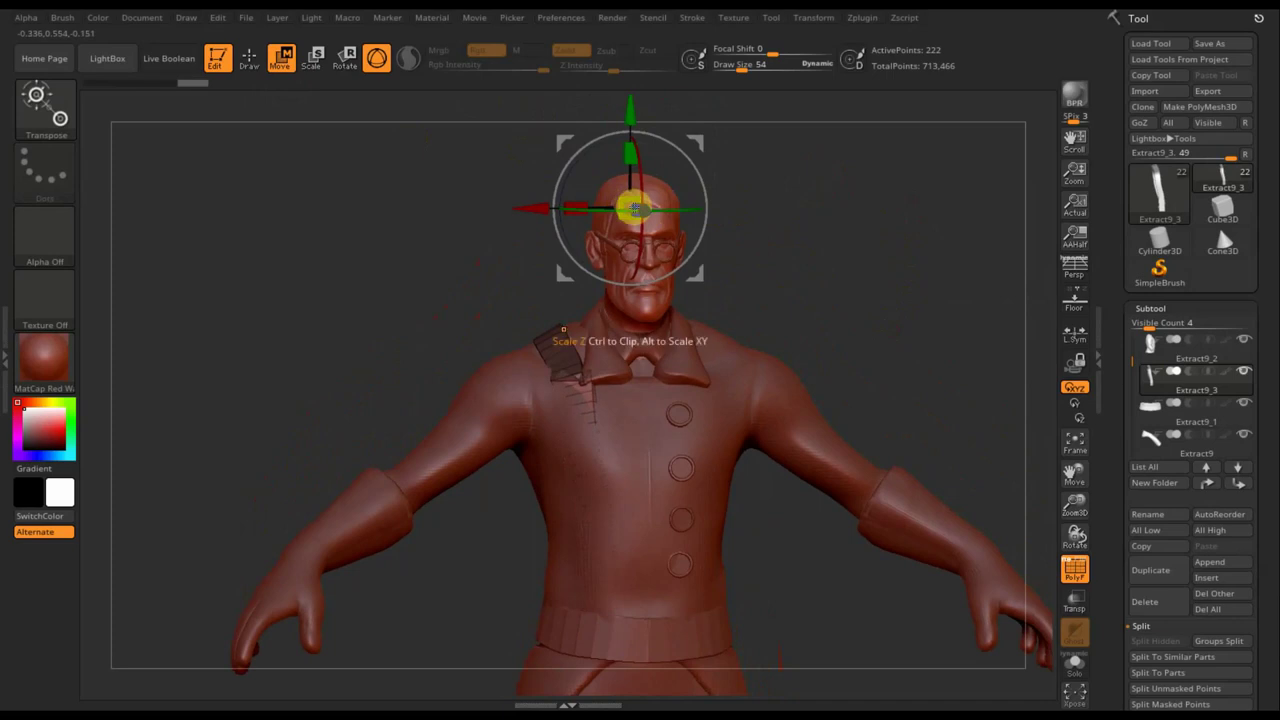
pyautogui.hotkey('ctrl', 'z')
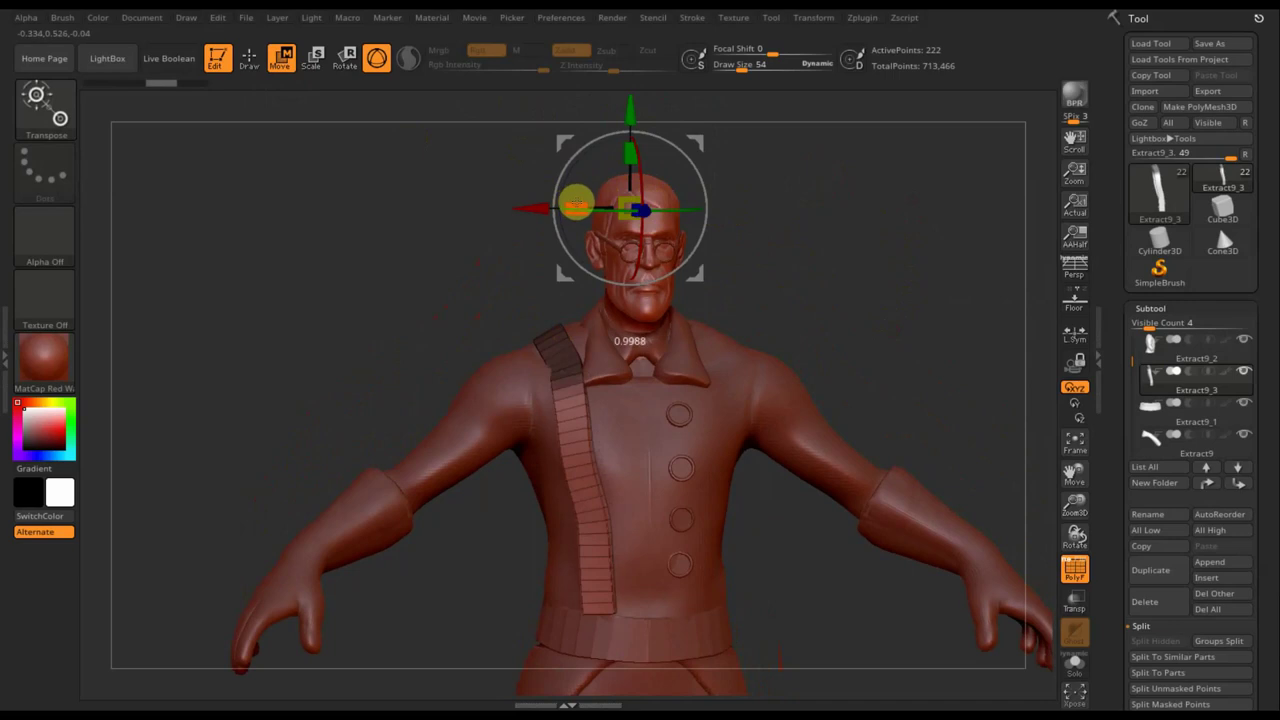
# - Scale the chest strap down again, shrinking it further into the coat
pyautogui.moveTo(582, 204); pyautogui.dragTo(591, 206)
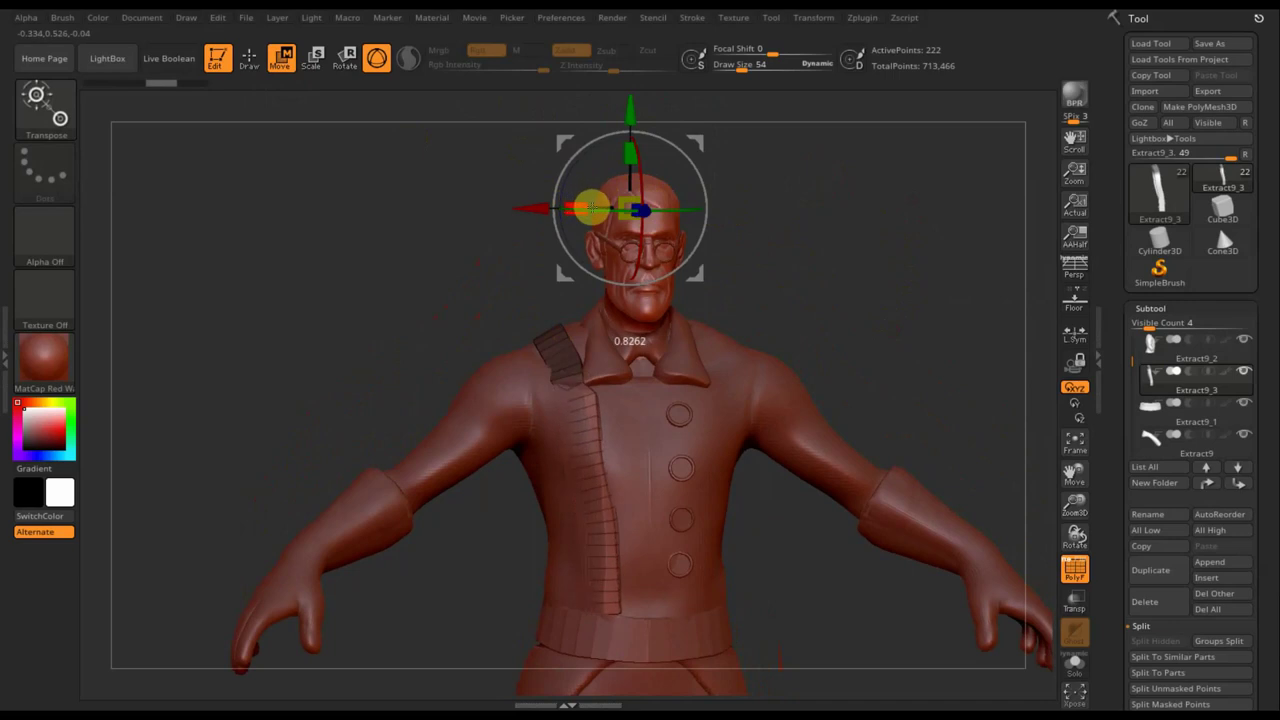
pyautogui.moveTo(820, 200); pyautogui.dragTo(788, 188)
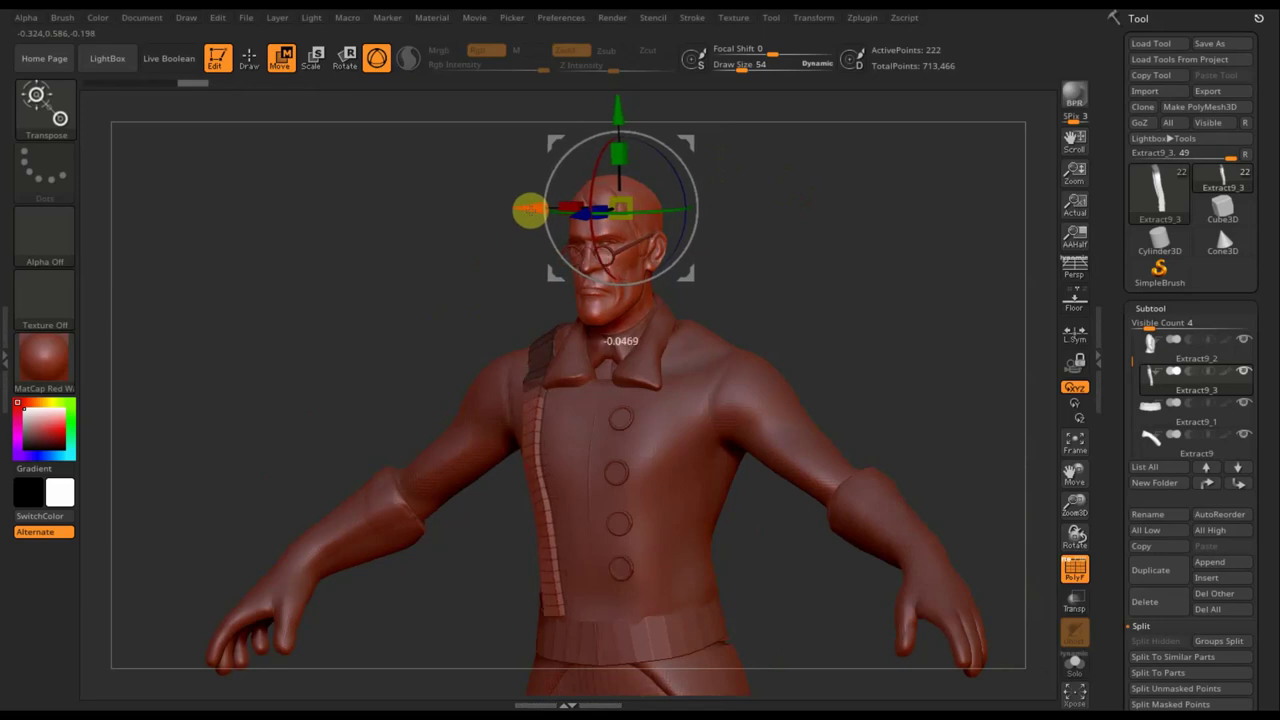
pyautogui.moveTo(793, 313); pyautogui.dragTo(826, 303)
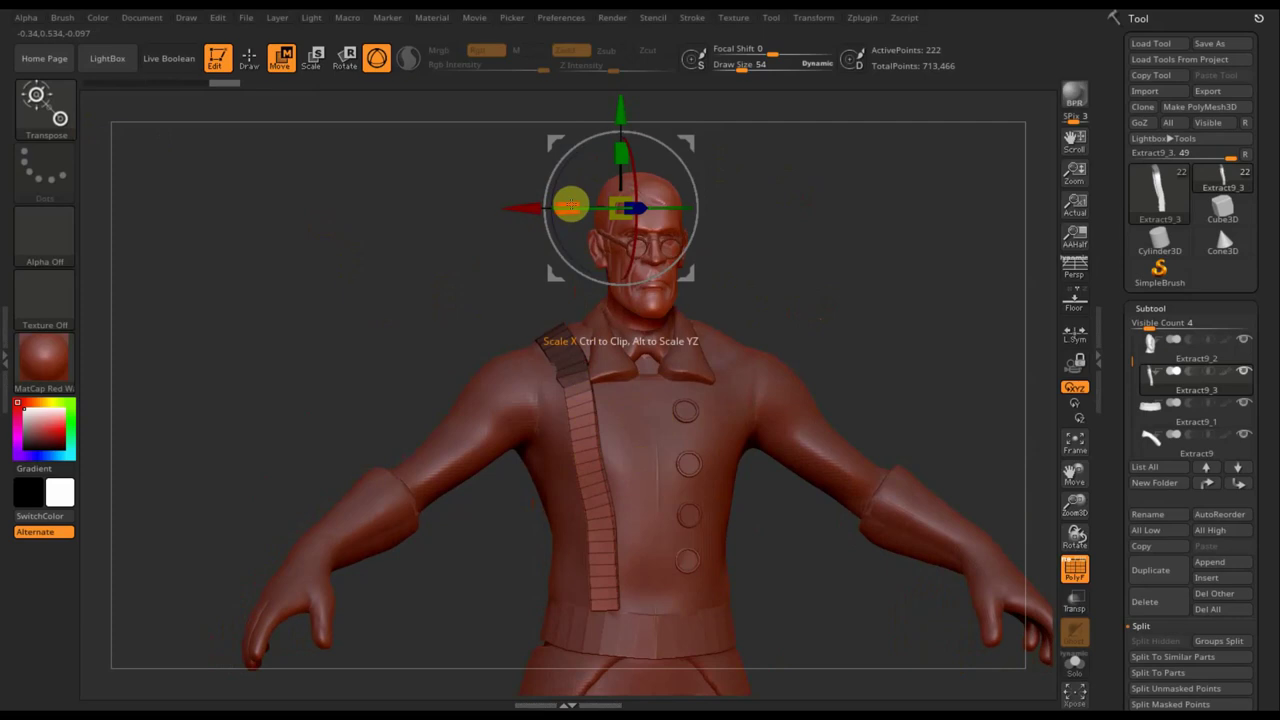
pyautogui.moveTo(573, 206); pyautogui.dragTo(588, 202)
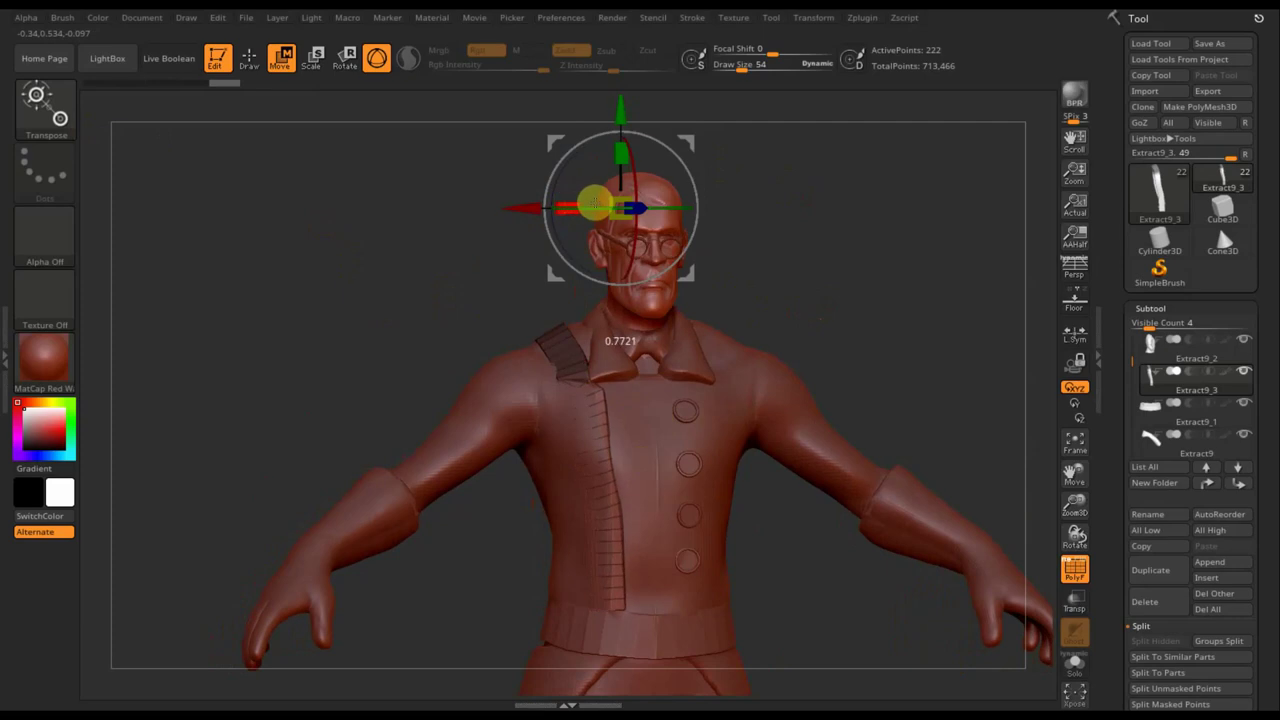
pyautogui.moveTo(865, 191)
pyautogui.mouseDown()
pyautogui.moveTo(806, 200)
pyautogui.moveTo(708, 148)
pyautogui.moveTo(840, 253)
pyautogui.moveTo(880, 238)
pyautogui.mouseUp()
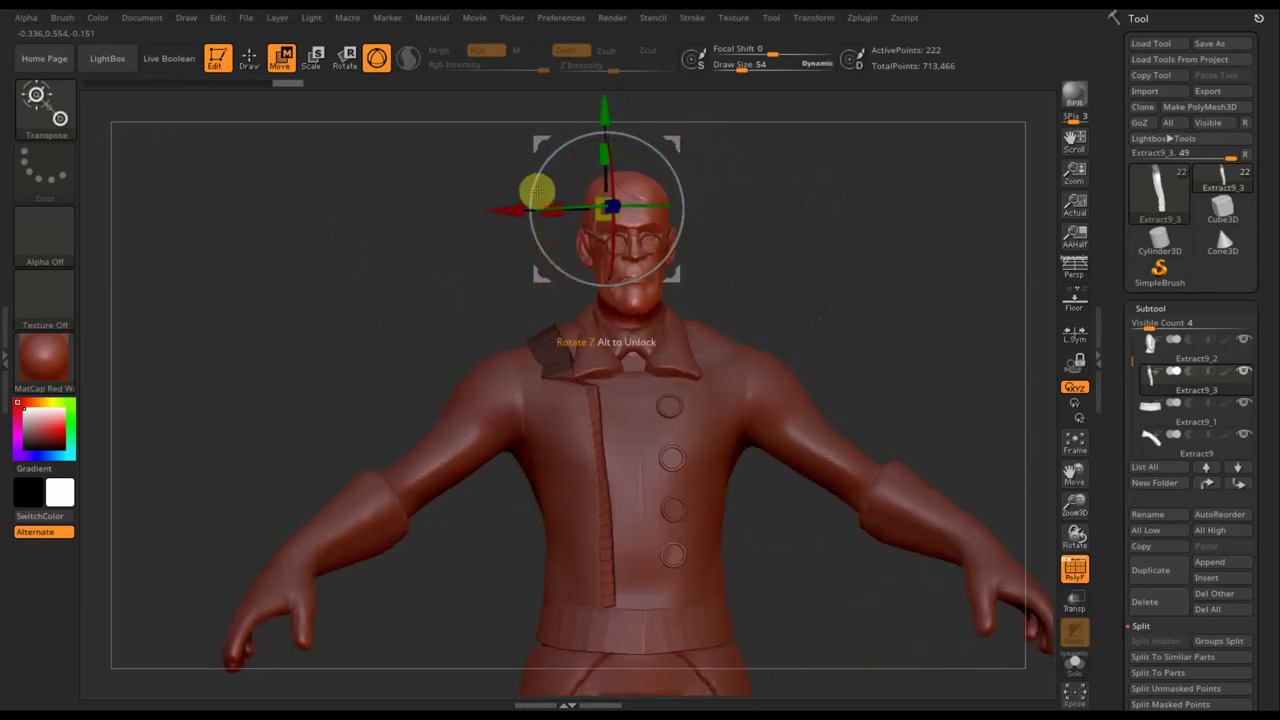
# - Rotate the strap toward the chest centre and check how it wraps over the back
pyautogui.moveTo(531, 202); pyautogui.dragTo(481, 215)
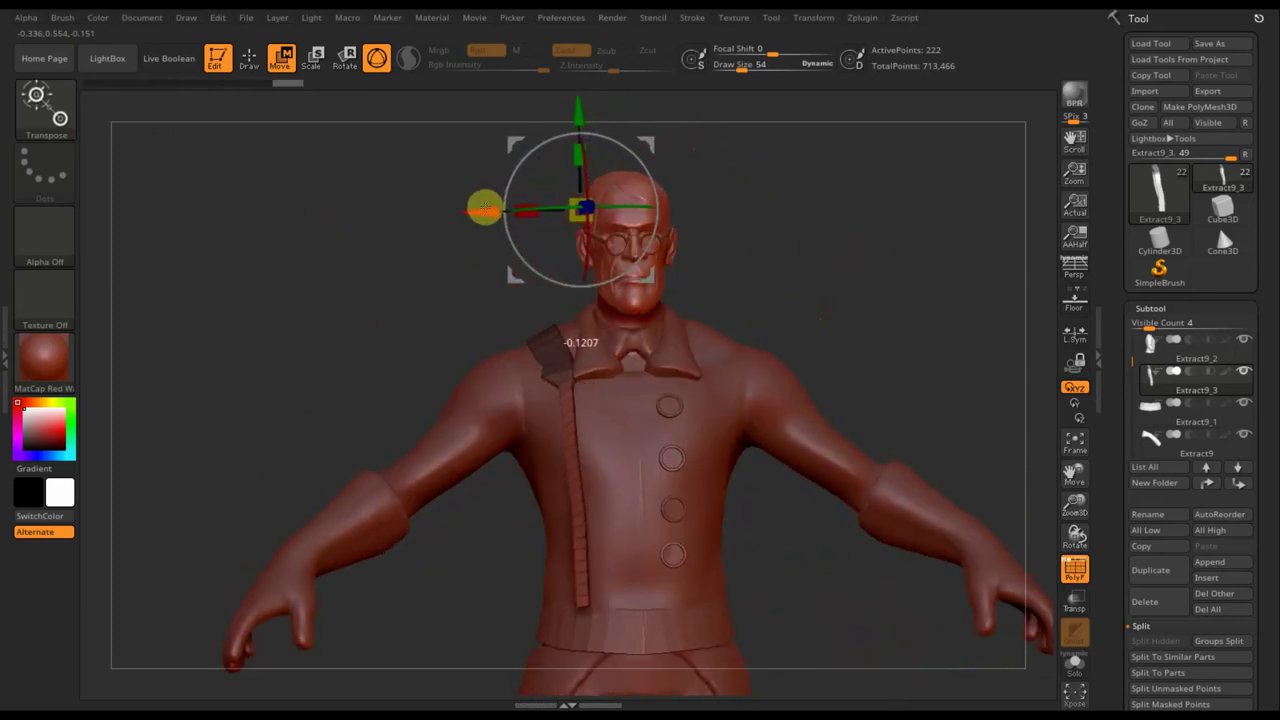
pyautogui.moveTo(771, 246)
pyautogui.mouseDown()
pyautogui.moveTo(850, 239)
pyautogui.moveTo(823, 246)
pyautogui.moveTo(846, 243)
pyautogui.moveTo(731, 220)
pyautogui.mouseUp()
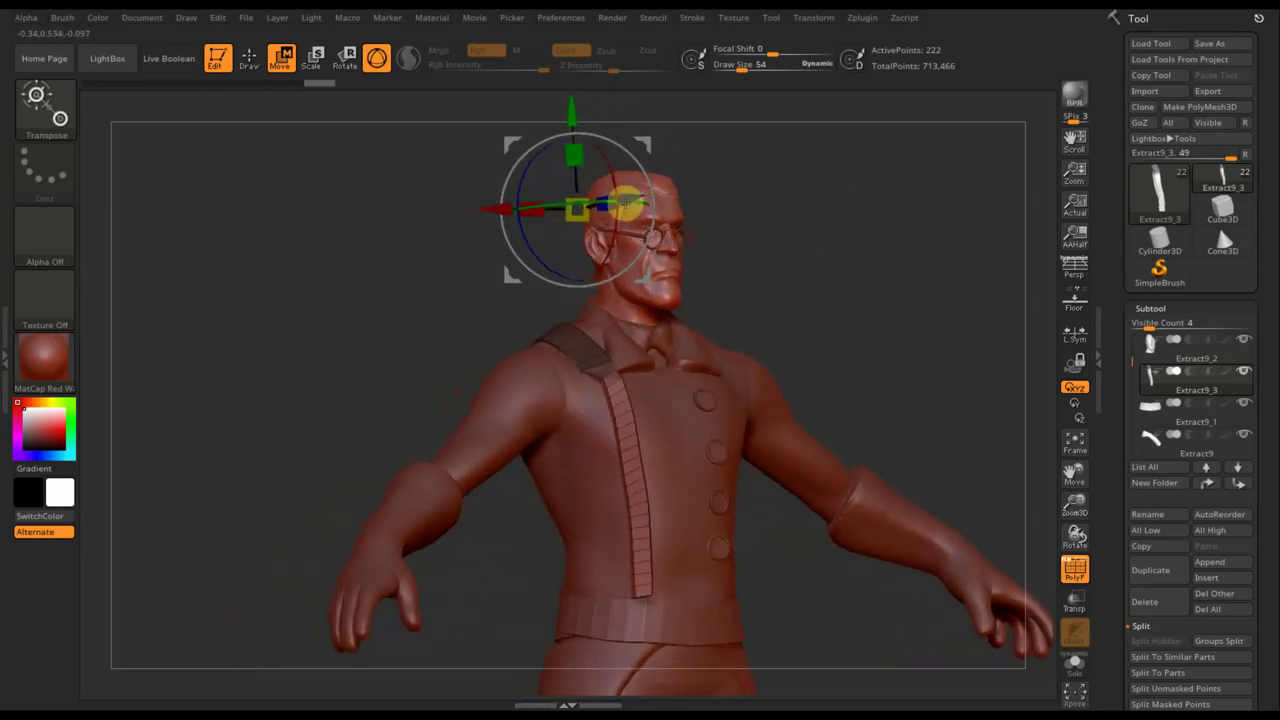
pyautogui.moveTo(550, 205); pyautogui.dragTo(586, 206)
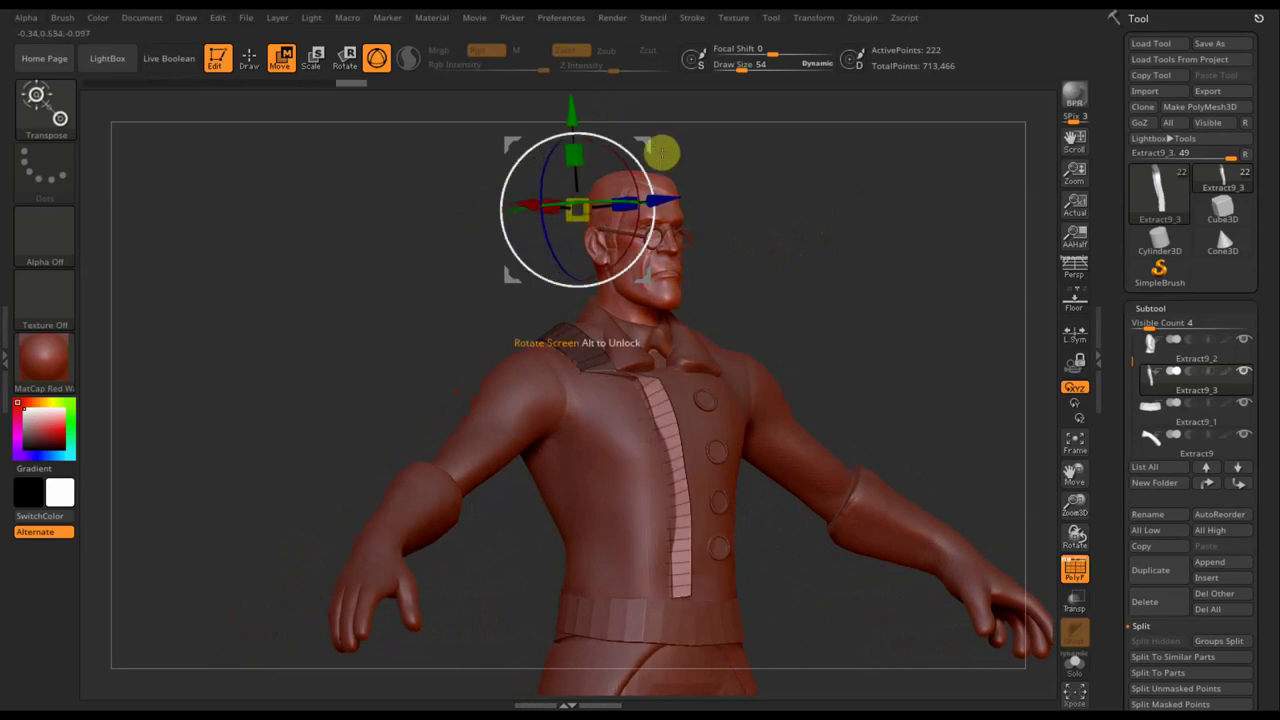
pyautogui.moveTo(645, 145); pyautogui.dragTo(620, 149)
pyautogui.moveTo(813, 275); pyautogui.dragTo(901, 266)
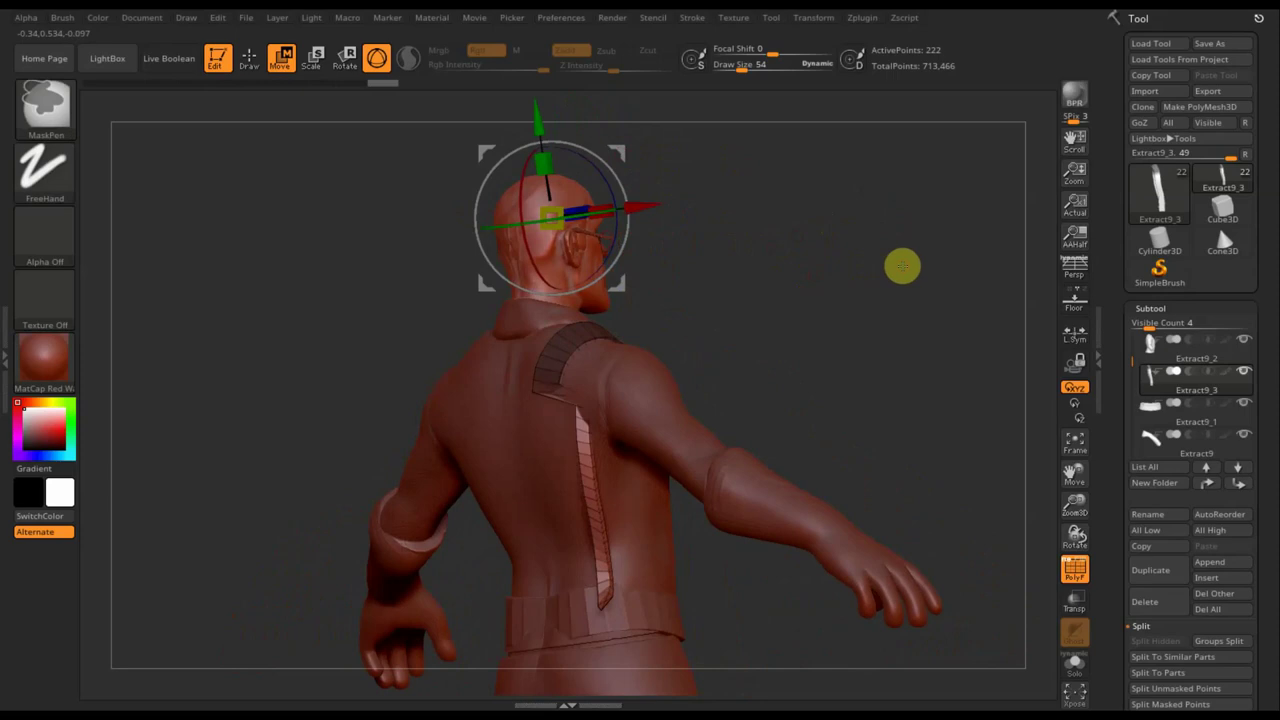
# - Revert the latest strap adjustment after comparing undo and redo, then return to Draw mode
pyautogui.hotkey('ctrl', 'z')
pyautogui.hotkey('ctrl', 'z')
pyautogui.hotkey('ctrl', 'shift', 'z')
pyautogui.hotkey('ctrl', 'shift', 'z')
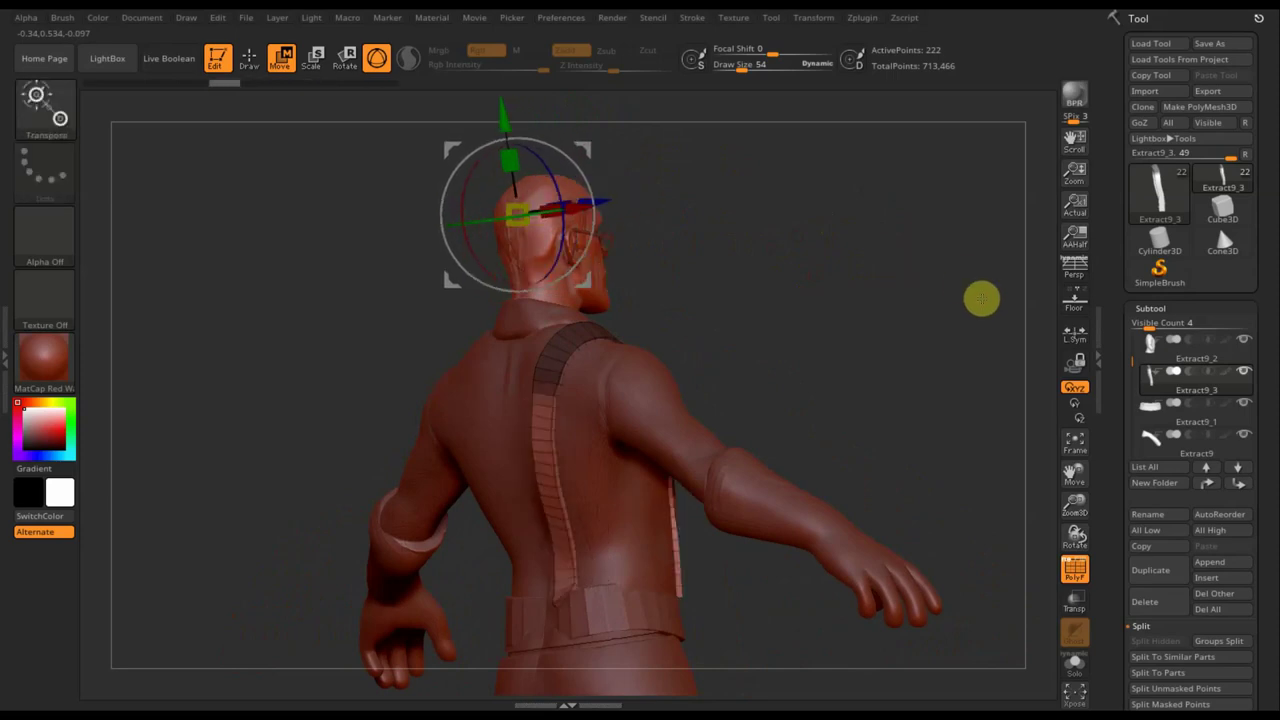
pyautogui.hotkey('ctrl', 'z')
pyautogui.hotkey('ctrl', 'z')
pyautogui.moveTo(963, 260); pyautogui.dragTo(854, 314)
pyautogui.click(249, 57)
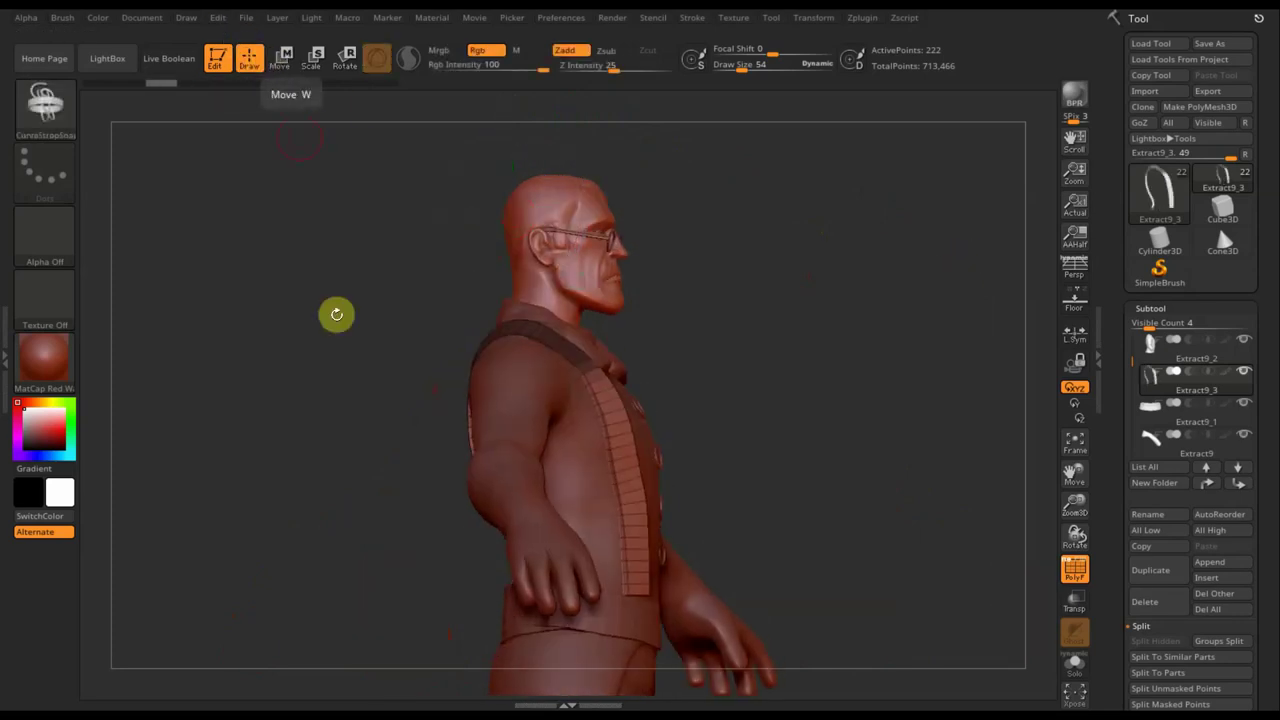
# - Box-mask the chest strap and smooth its upper section with a larger brush
pyautogui.keyDown('ctrl'); pyautogui.moveTo(327, 262); pyautogui.dragTo(548, 668); pyautogui.keyUp('ctrl')
pyautogui.moveTo(814, 563)
pyautogui.keyDown('shift'); pyautogui.mouseDown()
pyautogui.moveTo(734, 563)
pyautogui.moveTo(825, 409)
pyautogui.mouseUp(); pyautogui.keyUp('shift')
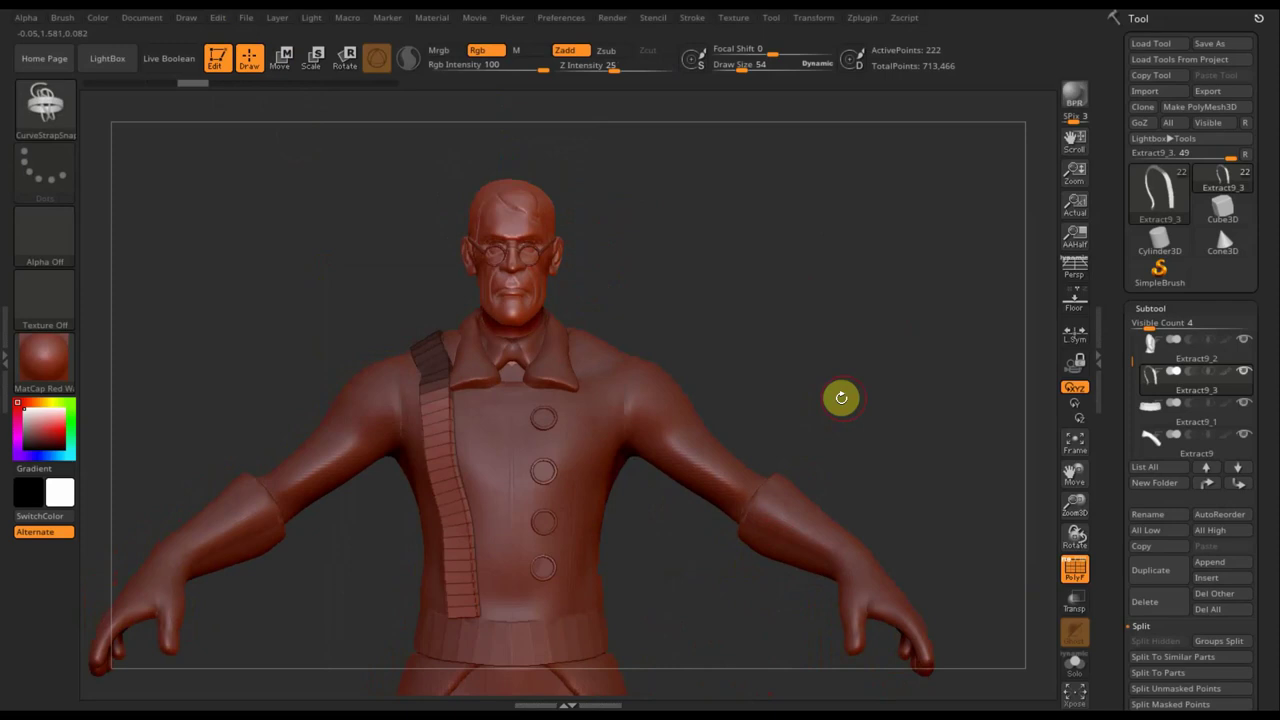
pyautogui.moveTo(839, 392); pyautogui.dragTo(843, 377)
pyautogui.moveTo(725, 75); pyautogui.dragTo(750, 73)
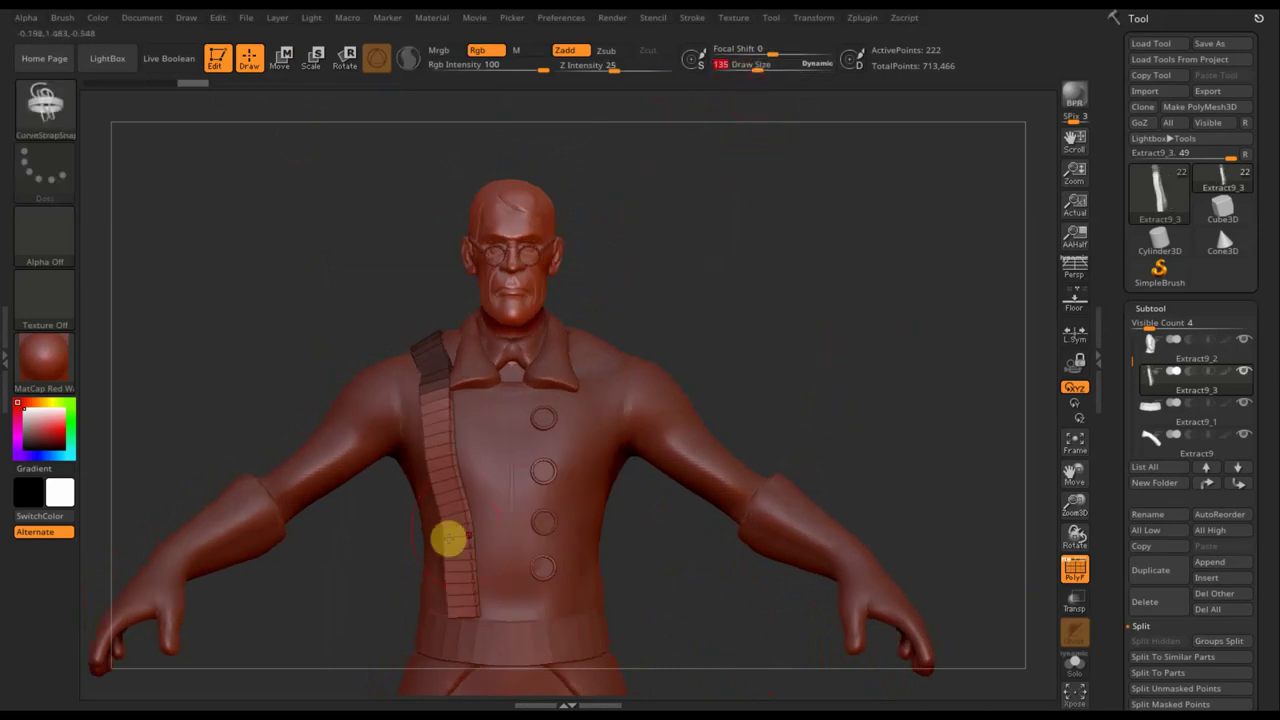
pyautogui.moveTo(431, 514)
pyautogui.keyDown('shift'); pyautogui.mouseDown()
pyautogui.moveTo(437, 426)
pyautogui.moveTo(445, 553)
pyautogui.mouseUp(); pyautogui.keyUp('shift')
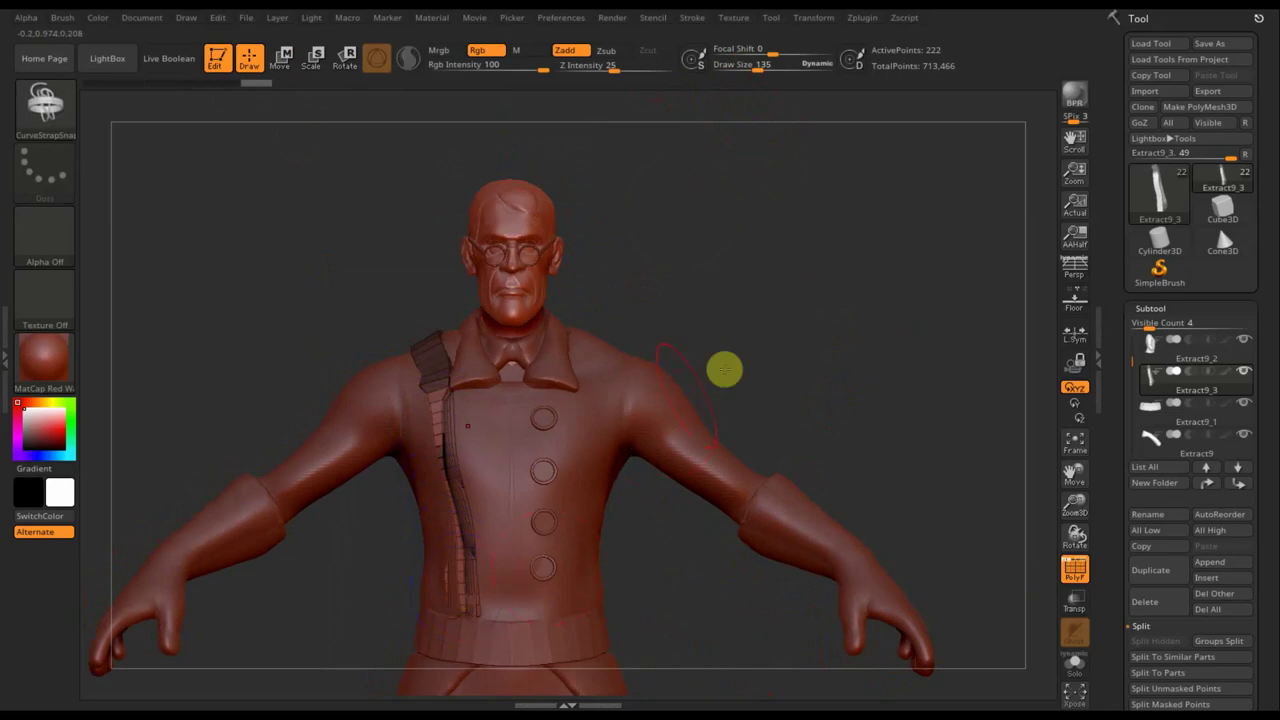
# - Invert the strap mask, restore it, and toggle the mask from the front view
pyautogui.moveTo(780, 340); pyautogui.dragTo(812, 343)
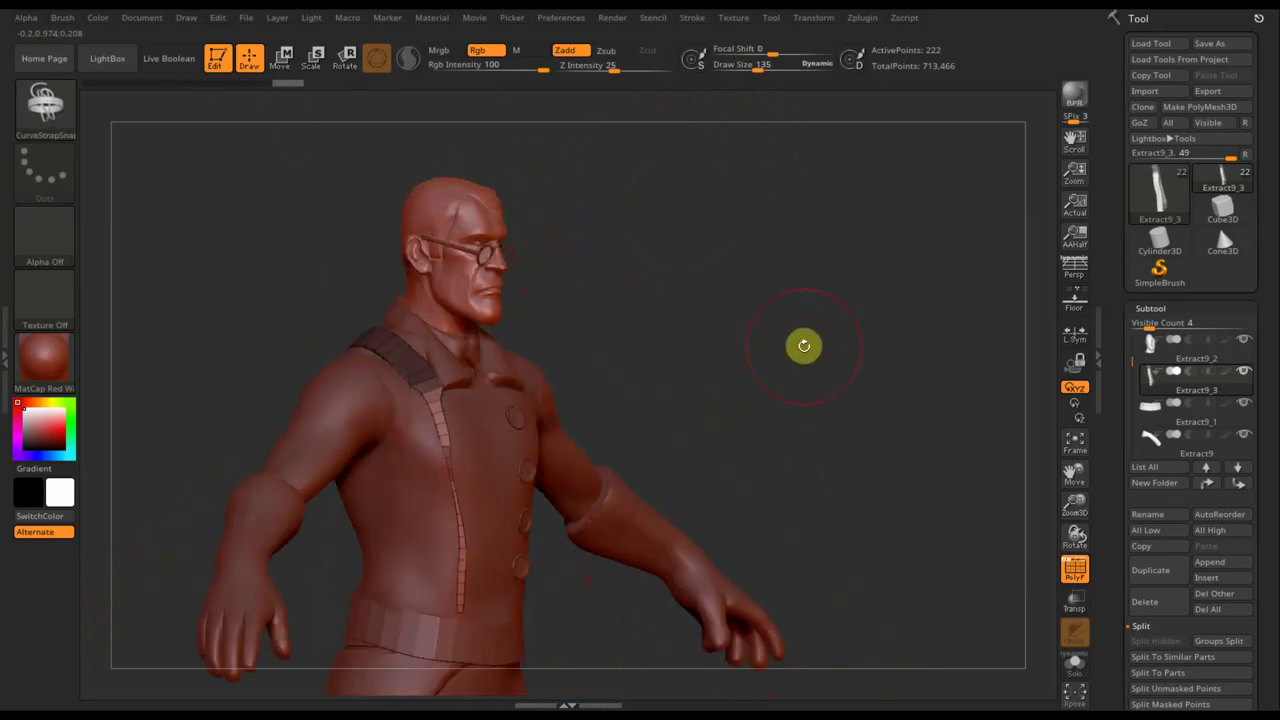
pyautogui.keyDown('ctrl'); pyautogui.click(804, 346); pyautogui.keyUp('ctrl')
pyautogui.keyDown('ctrl'); pyautogui.click(805, 346); pyautogui.keyUp('ctrl')
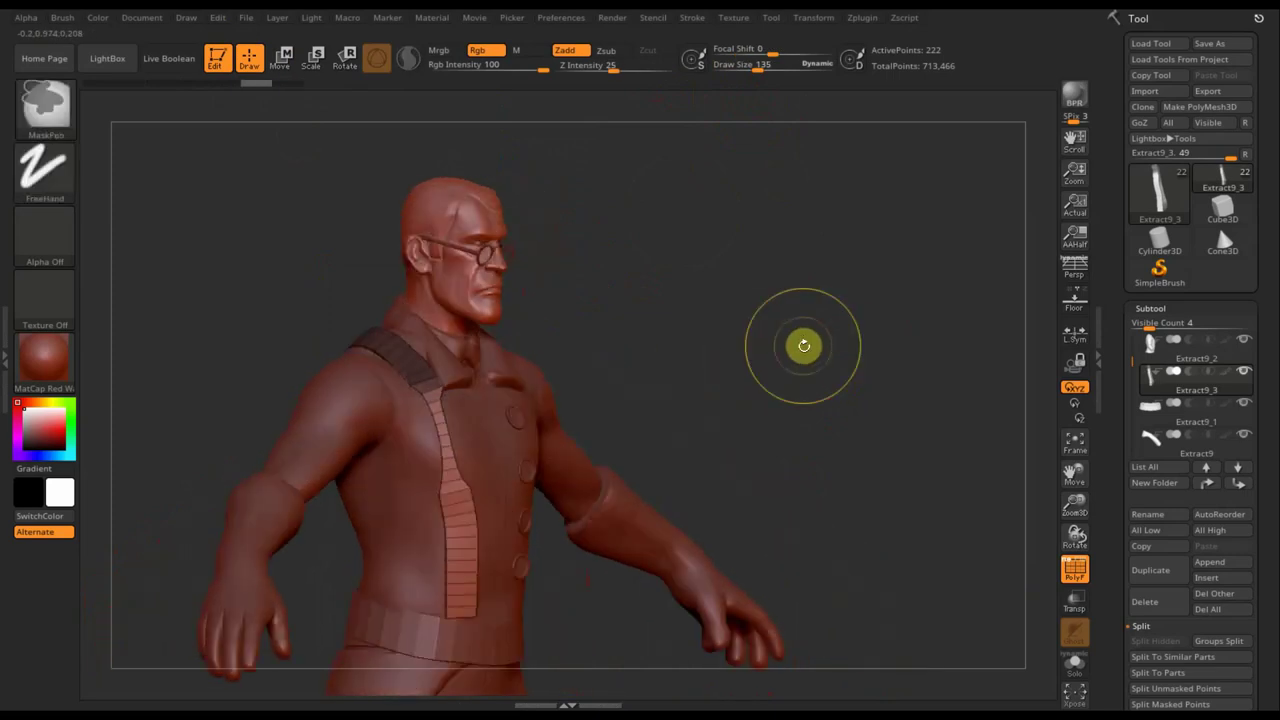
pyautogui.moveTo(795, 315)
pyautogui.mouseDown()
pyautogui.moveTo(752, 333)
pyautogui.moveTo(712, 282)
pyautogui.mouseUp()
pyautogui.keyDown('ctrl'); pyautogui.click(752, 333); pyautogui.keyUp('ctrl')
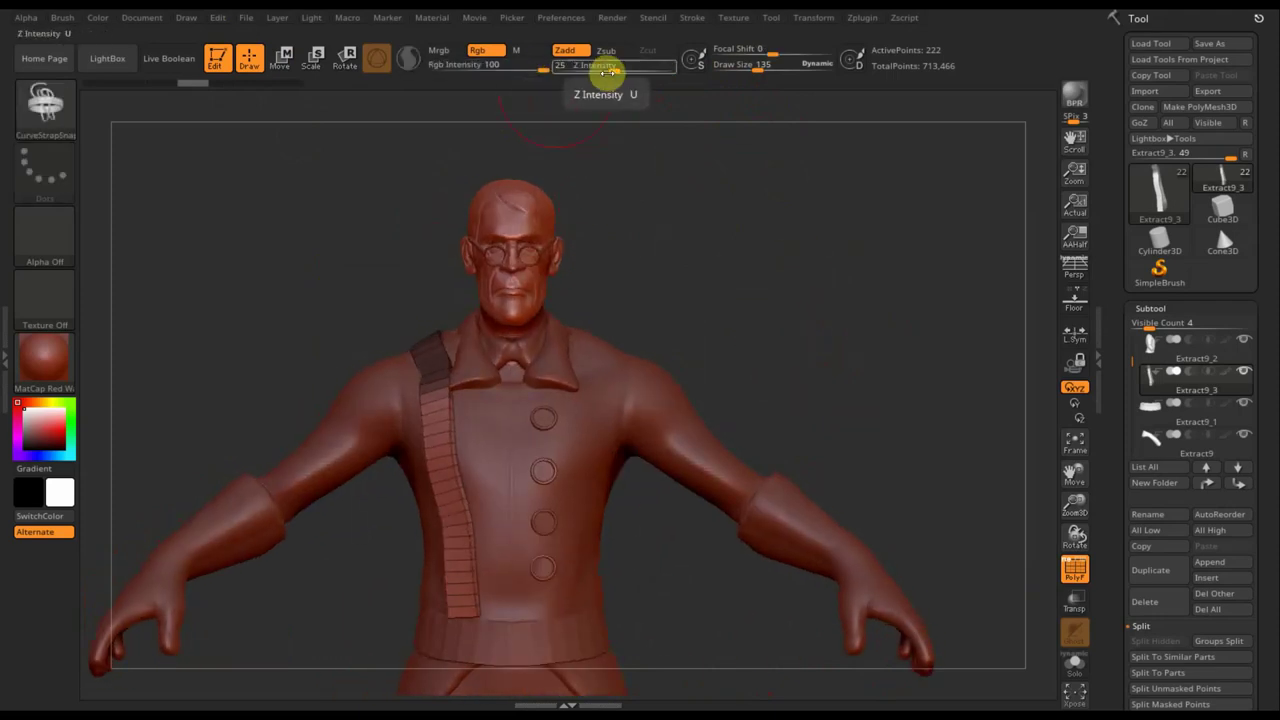
# - Smooth the ridges along the chest strap with a stronger smoothing intensity
pyautogui.moveTo(610, 68); pyautogui.dragTo(584, 76)
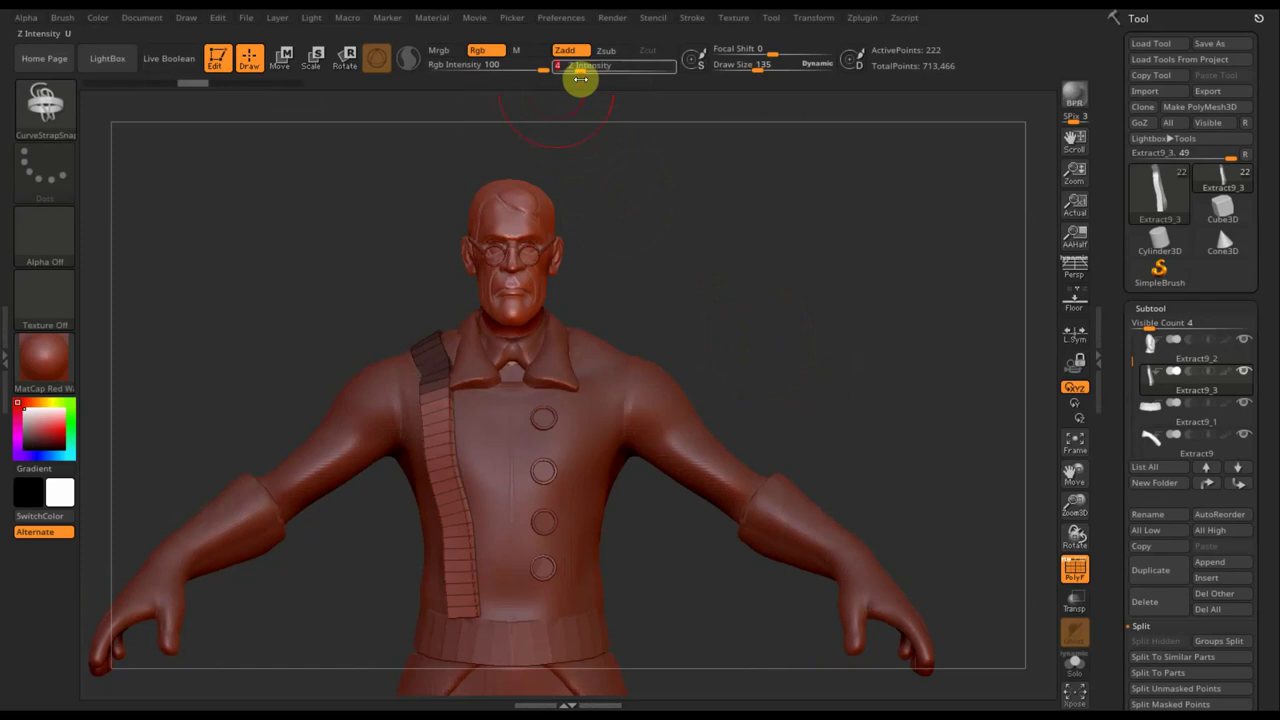
pyautogui.press('shift')
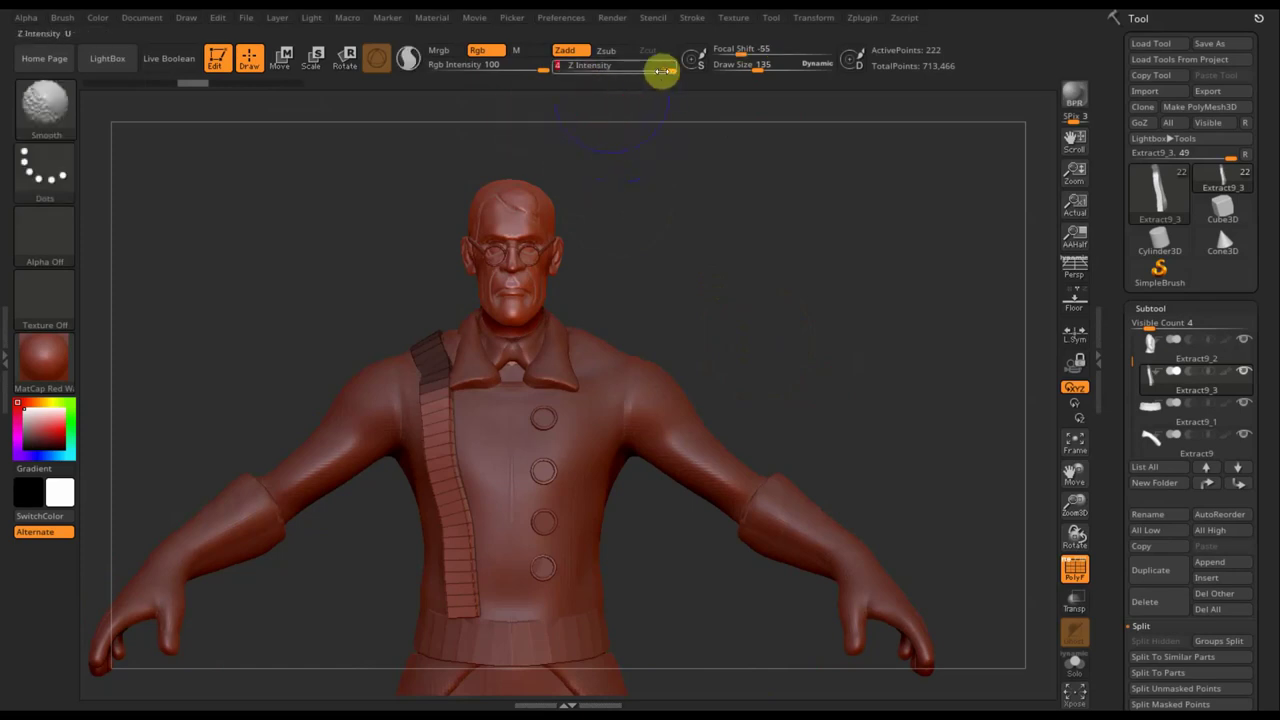
pyautogui.moveTo(657, 66); pyautogui.dragTo(583, 79)
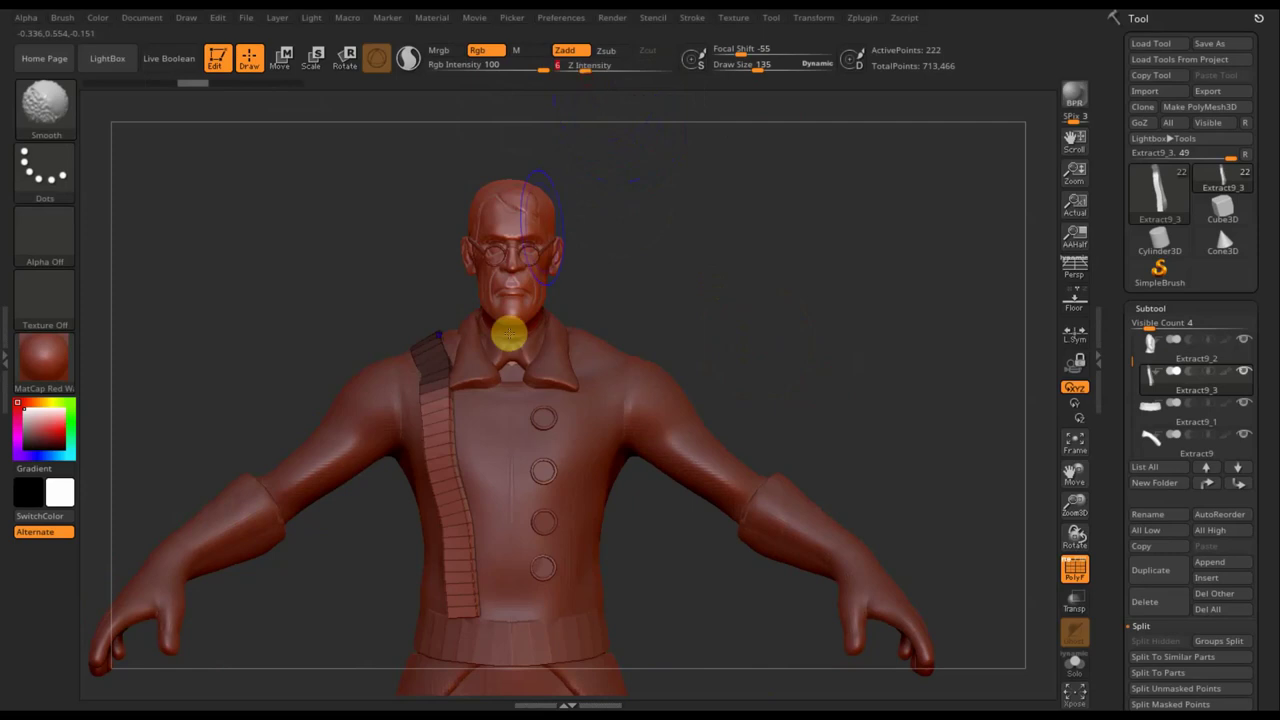
pyautogui.moveTo(440, 444)
pyautogui.keyDown('shift'); pyautogui.mouseDown()
pyautogui.moveTo(463, 637)
pyautogui.moveTo(451, 436)
pyautogui.moveTo(434, 437)
pyautogui.moveTo(466, 614)
pyautogui.moveTo(452, 558)
pyautogui.mouseUp(); pyautogui.keyUp('shift')
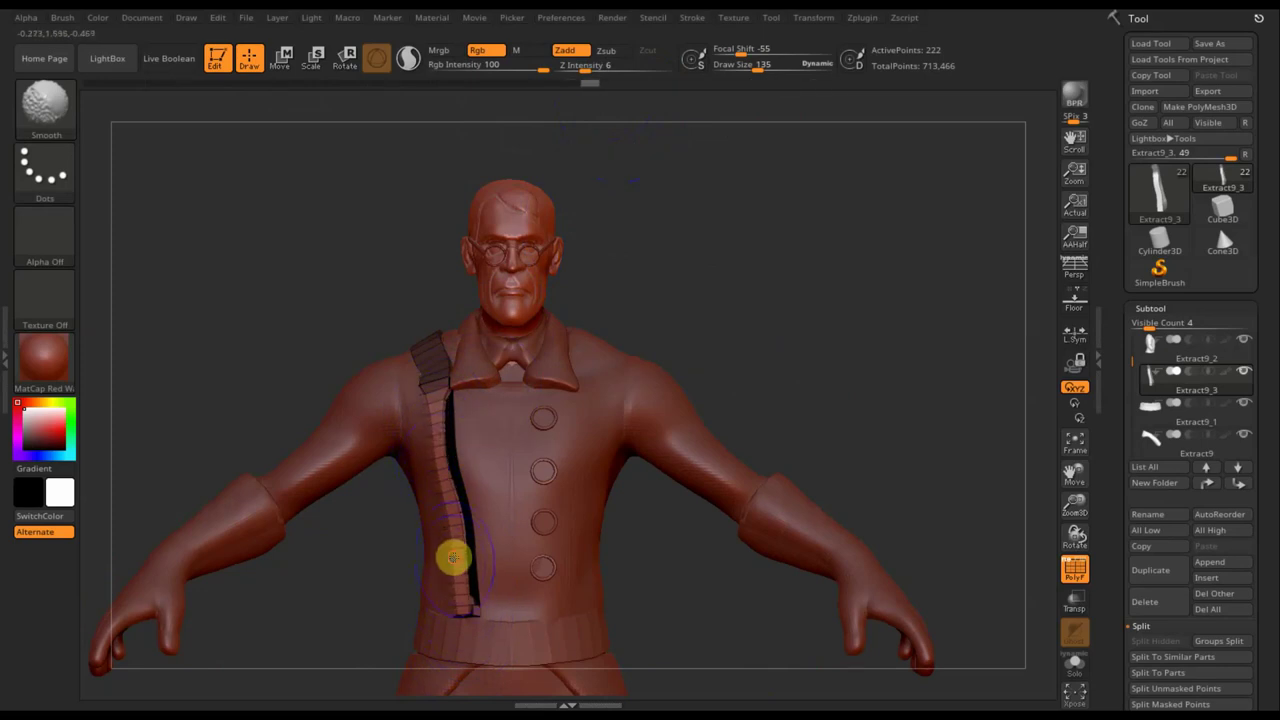
# - Check the strap from a three-quarter view and bring up the brush palette
pyautogui.moveTo(700, 329)
pyautogui.mouseDown()
pyautogui.moveTo(763, 340)
pyautogui.moveTo(486, 377)
pyautogui.mouseUp()
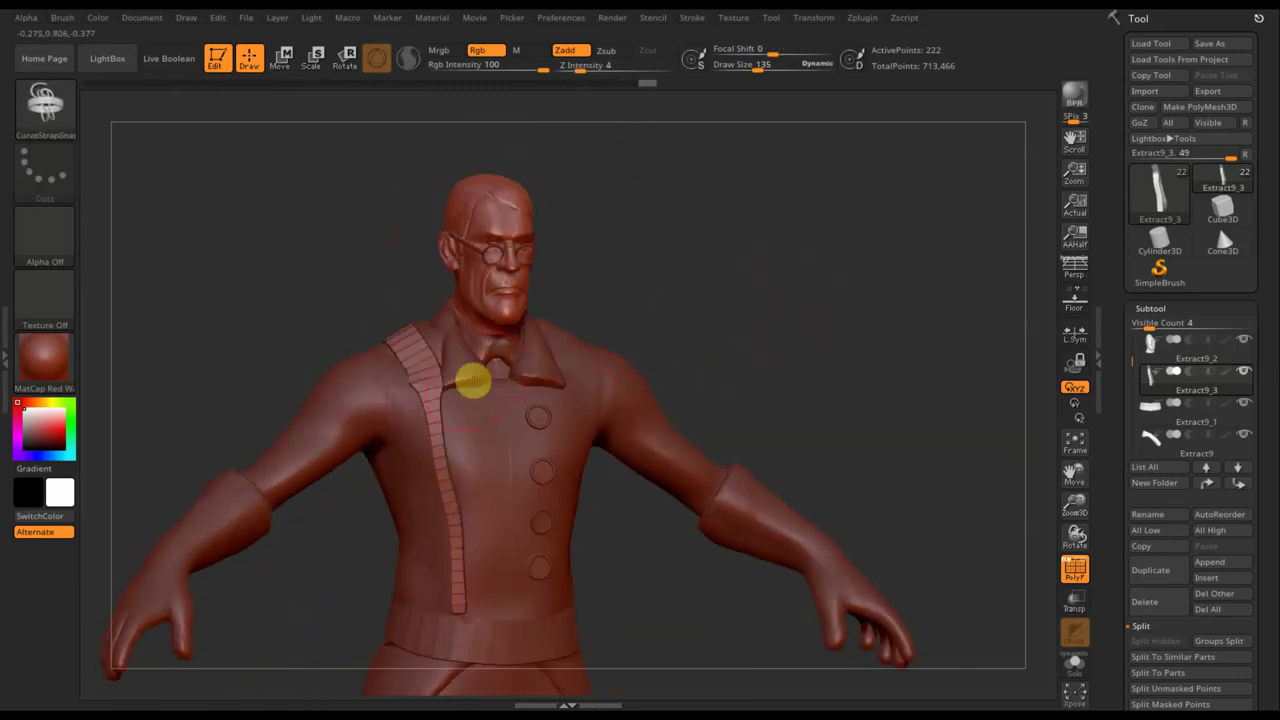
pyautogui.keyDown('shift'); pyautogui.moveTo(851, 286); pyautogui.dragTo(806, 309); pyautogui.keyUp('shift')
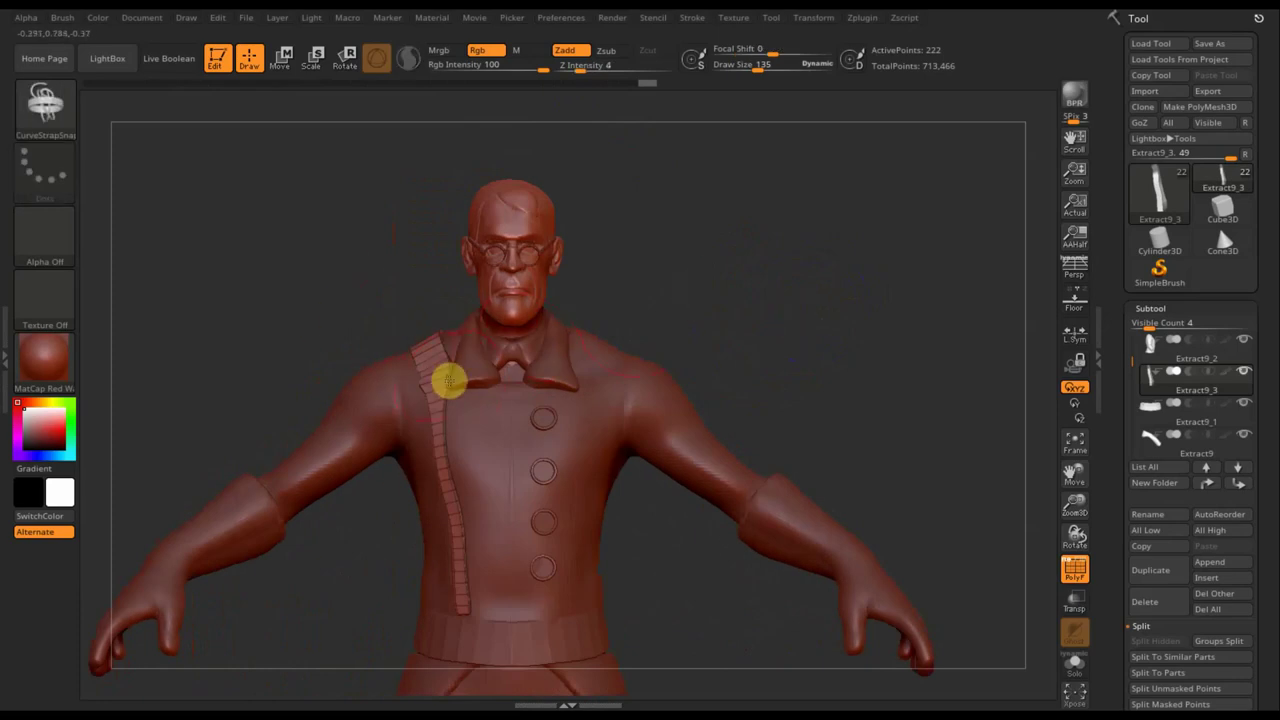
pyautogui.click(48, 112)
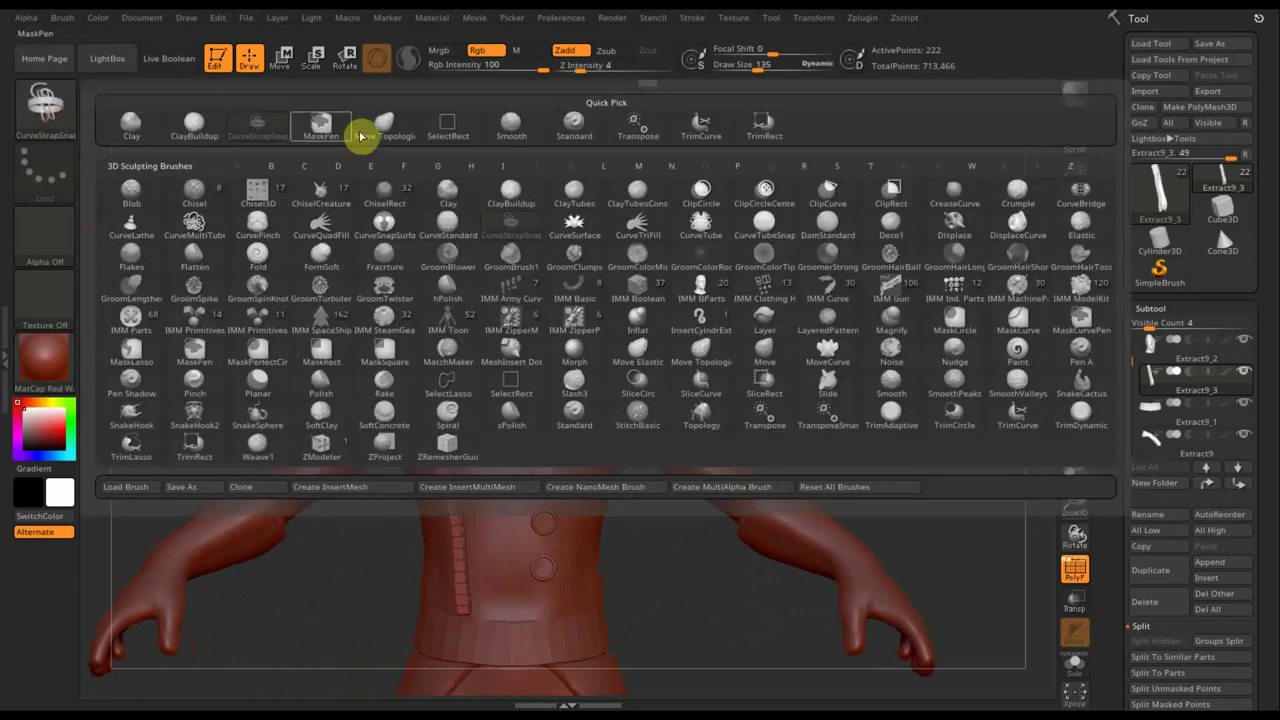
# - With Move Topological at size 222, pull the strap's back end to the belt and trim the overhang
pyautogui.click(388, 135)
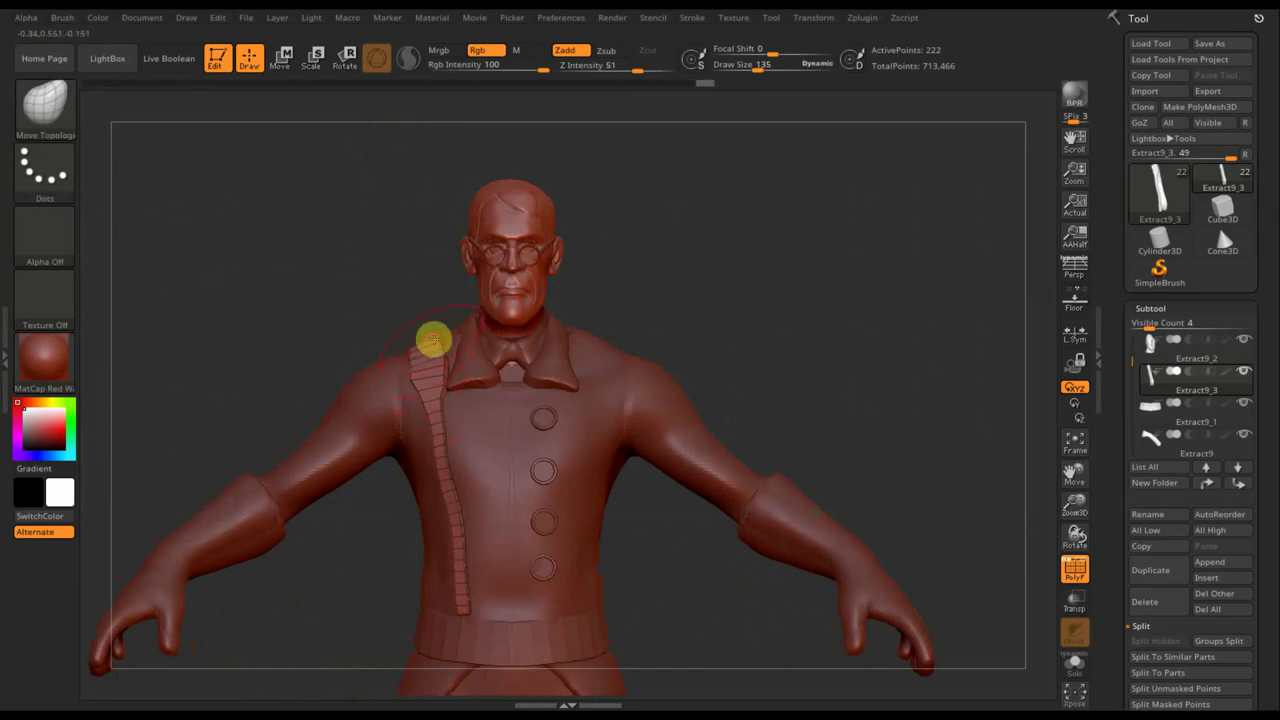
pyautogui.moveTo(675, 311); pyautogui.dragTo(831, 294)
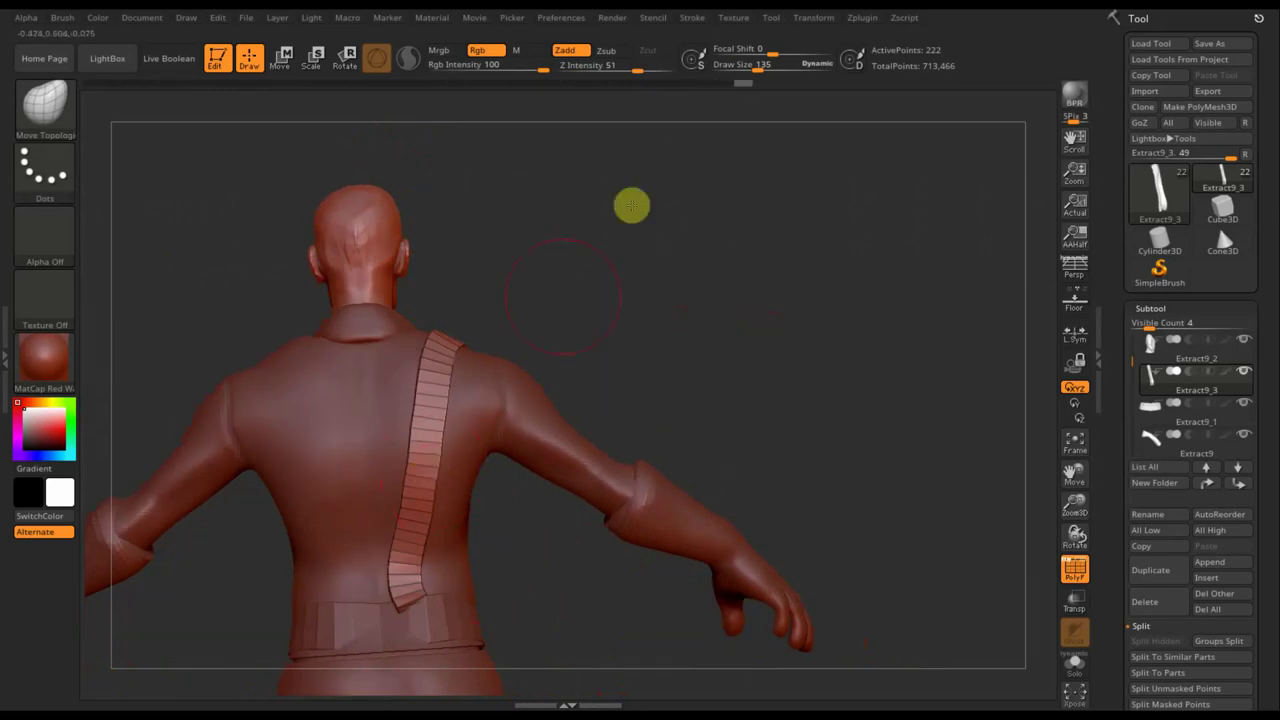
pyautogui.moveTo(749, 60); pyautogui.dragTo(768, 70)
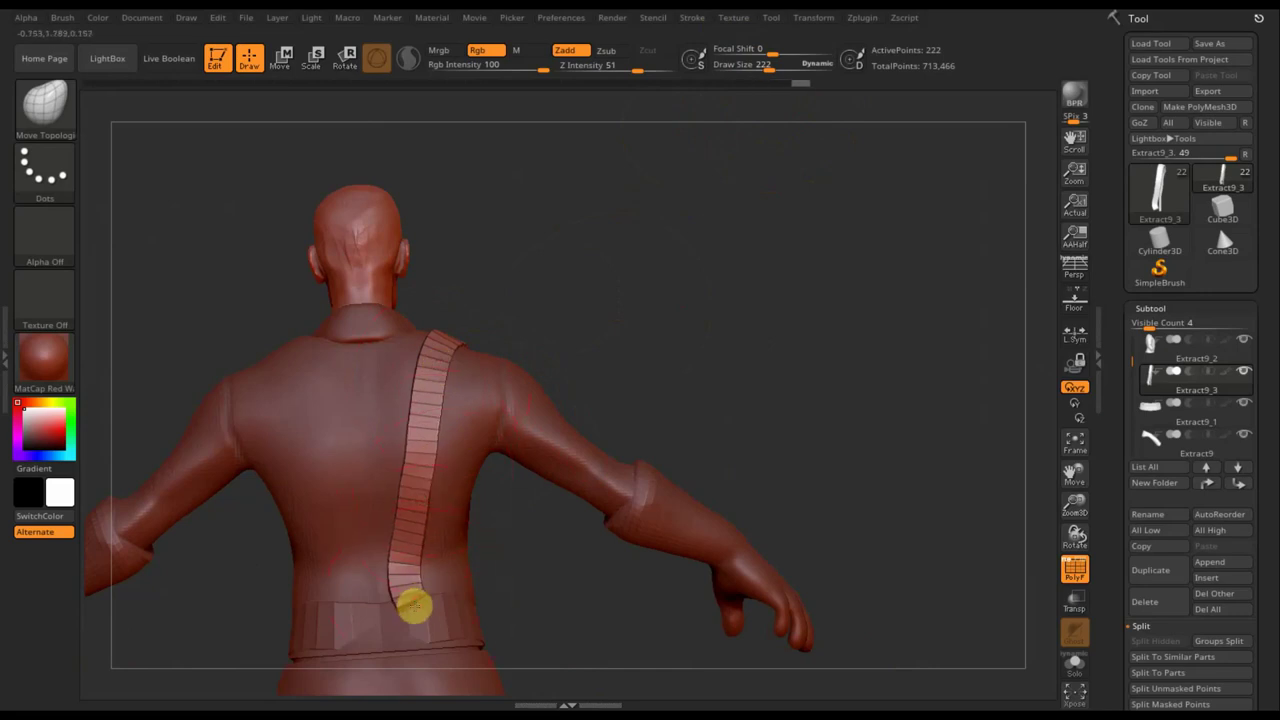
pyautogui.moveTo(410, 621); pyautogui.dragTo(408, 631)
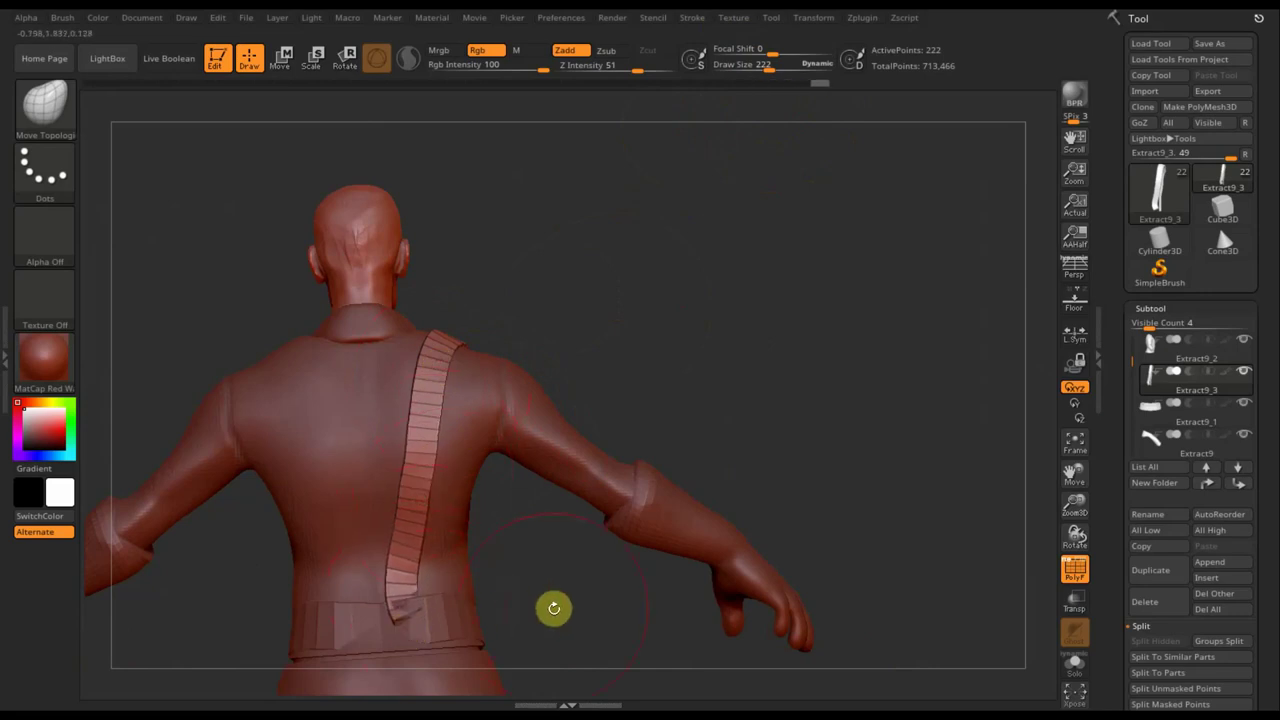
pyautogui.moveTo(584, 643)
pyautogui.keyDown('ctrl'); pyautogui.keyDown('shift'); pyautogui.mouseDown()
pyautogui.moveTo(358, 625)
pyautogui.moveTo(340, 592)
pyautogui.mouseUp(); pyautogui.keyUp('shift'); pyautogui.keyUp('ctrl')
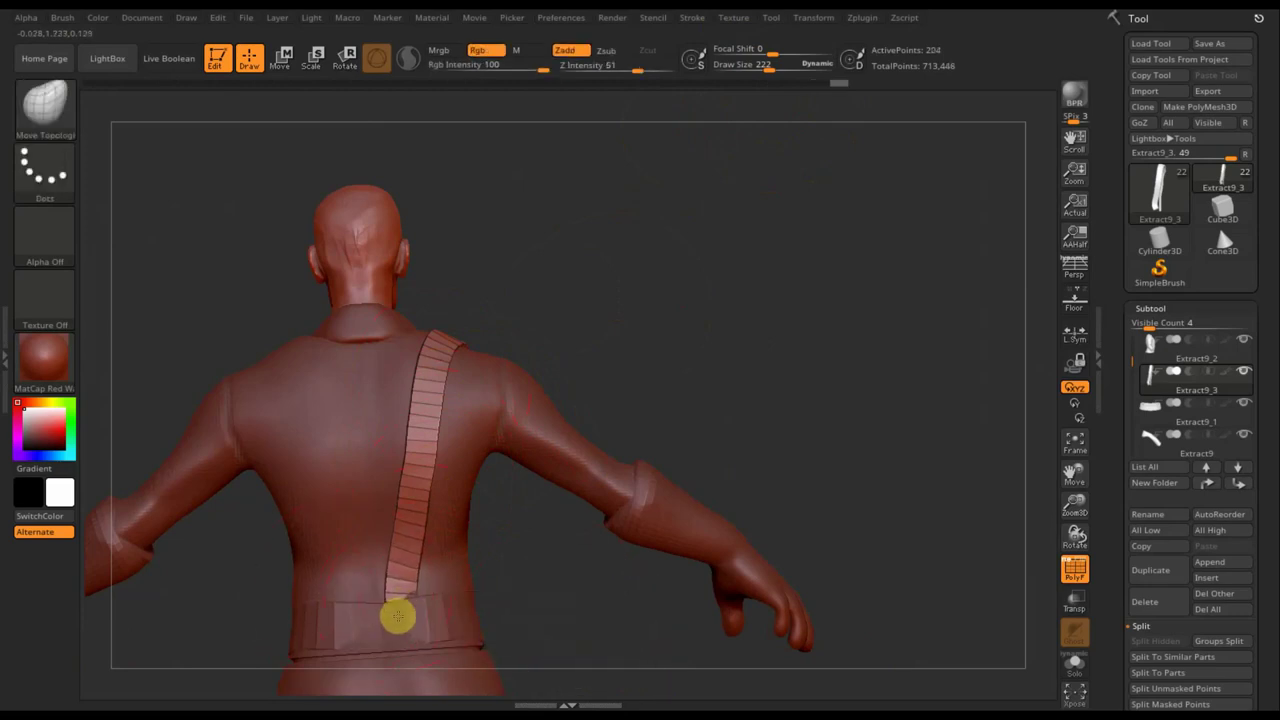
# - Inspect the strap from the side, redo the last change, and shrink the brush to 65
pyautogui.moveTo(551, 594); pyautogui.dragTo(388, 545)
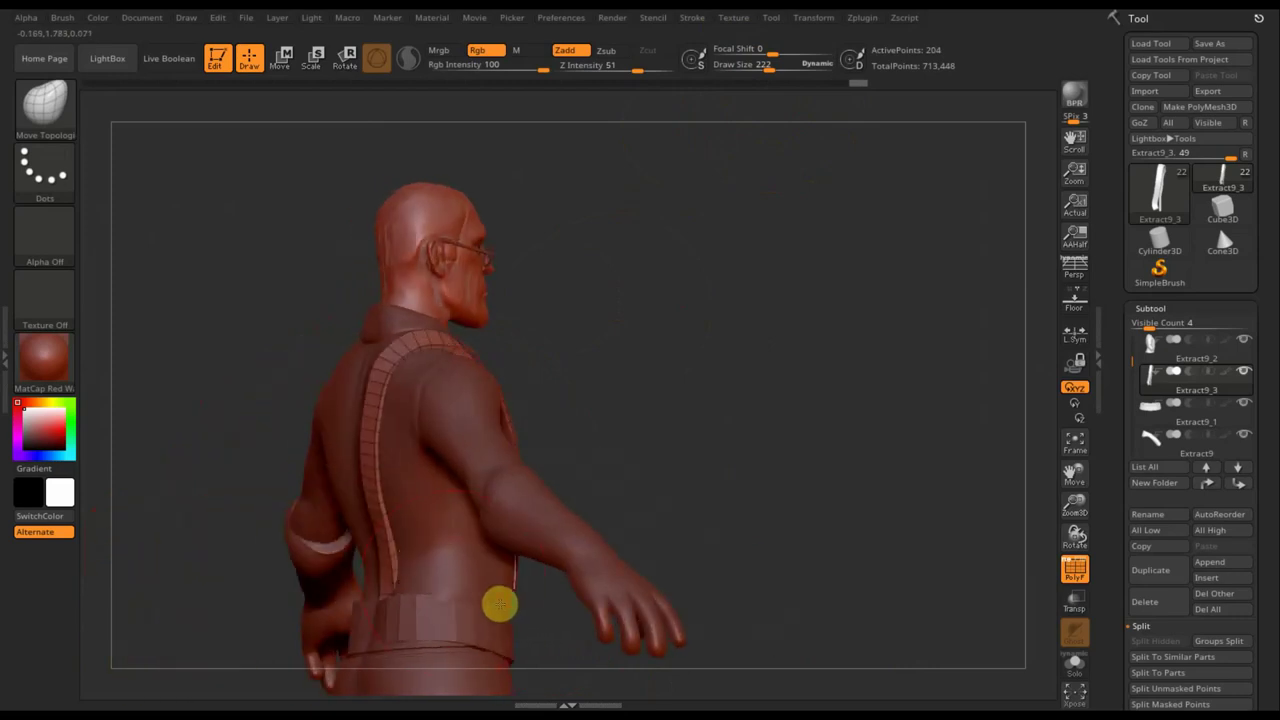
pyautogui.moveTo(709, 420)
pyautogui.mouseDown()
pyautogui.moveTo(694, 417)
pyautogui.moveTo(706, 486)
pyautogui.moveTo(543, 503)
pyautogui.mouseUp()
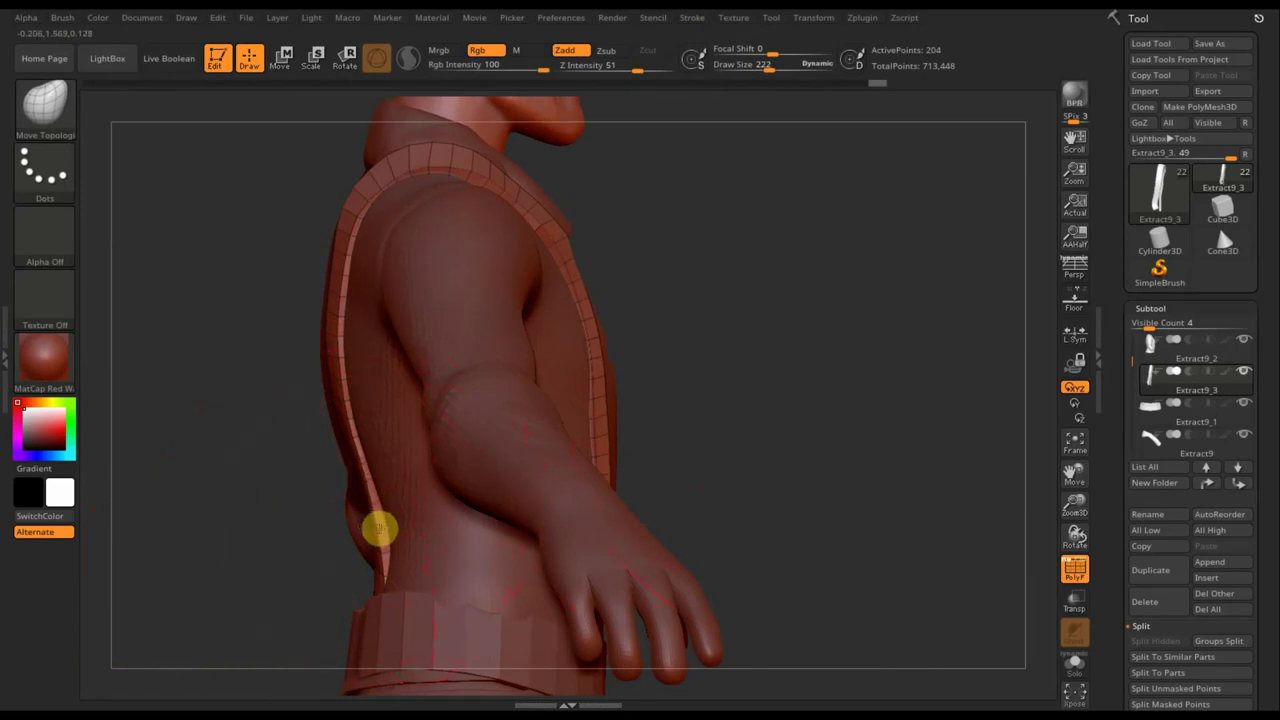
pyautogui.hotkey('ctrl', 'shift', 'z')
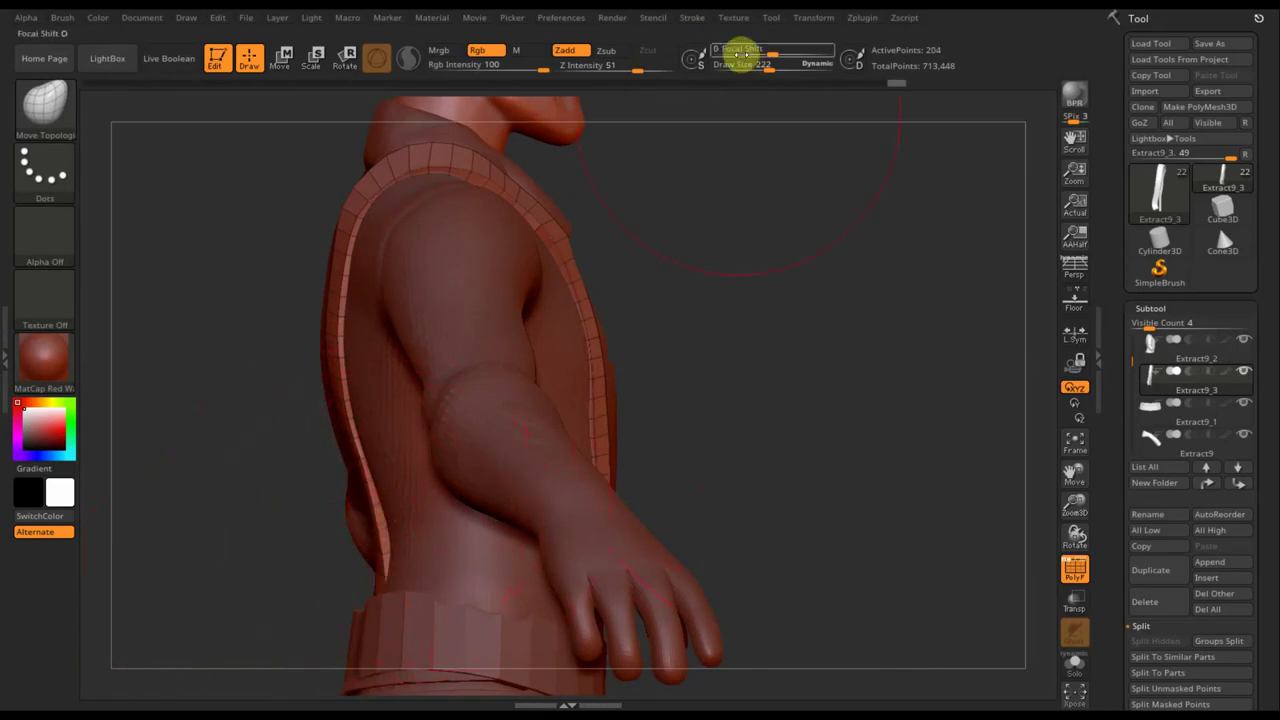
pyautogui.moveTo(755, 75); pyautogui.dragTo(742, 68)
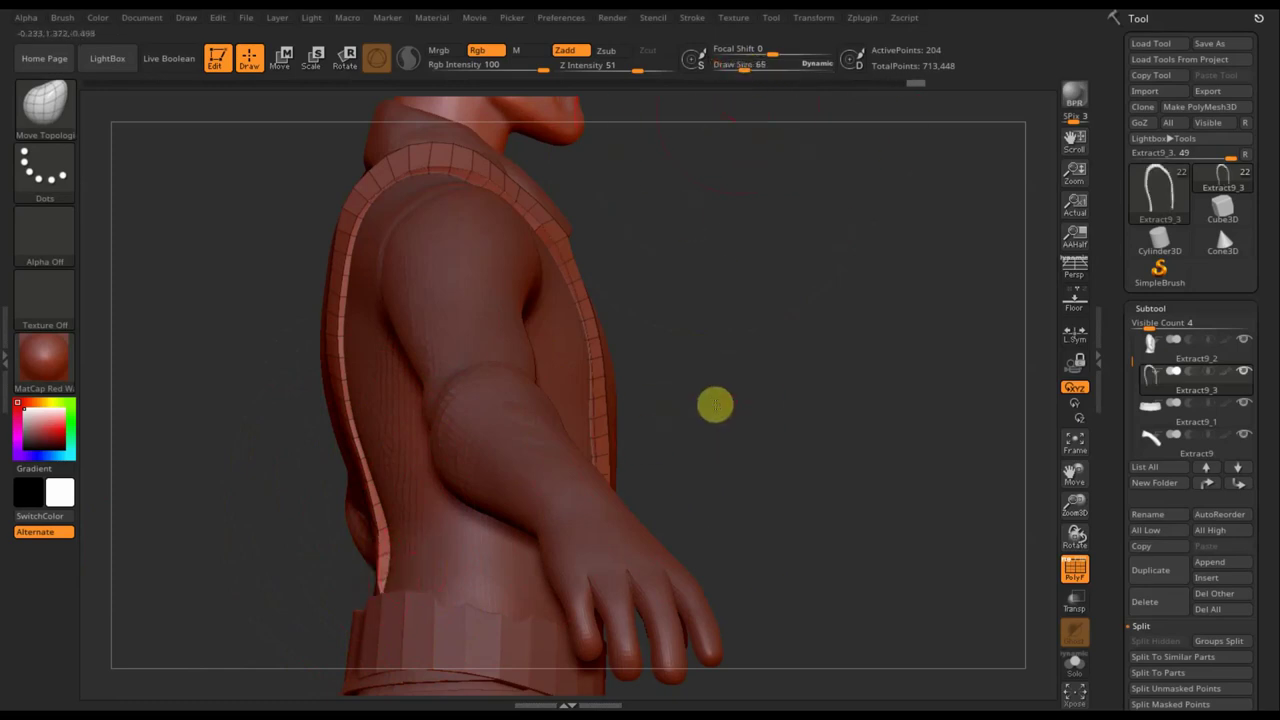
pyautogui.moveTo(714, 403); pyautogui.dragTo(582, 371)
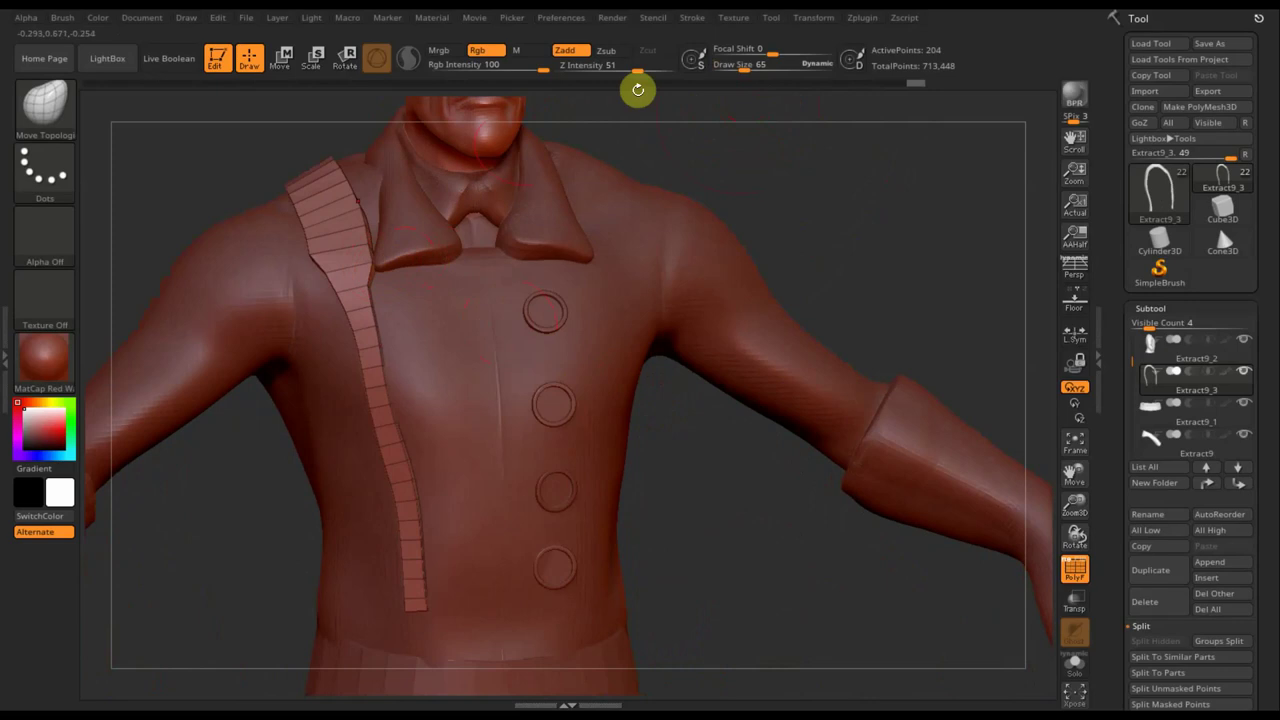
# - Set Move Topological to size 104 and smooth the upper strap over the shoulder
pyautogui.moveTo(743, 70); pyautogui.dragTo(751, 69)
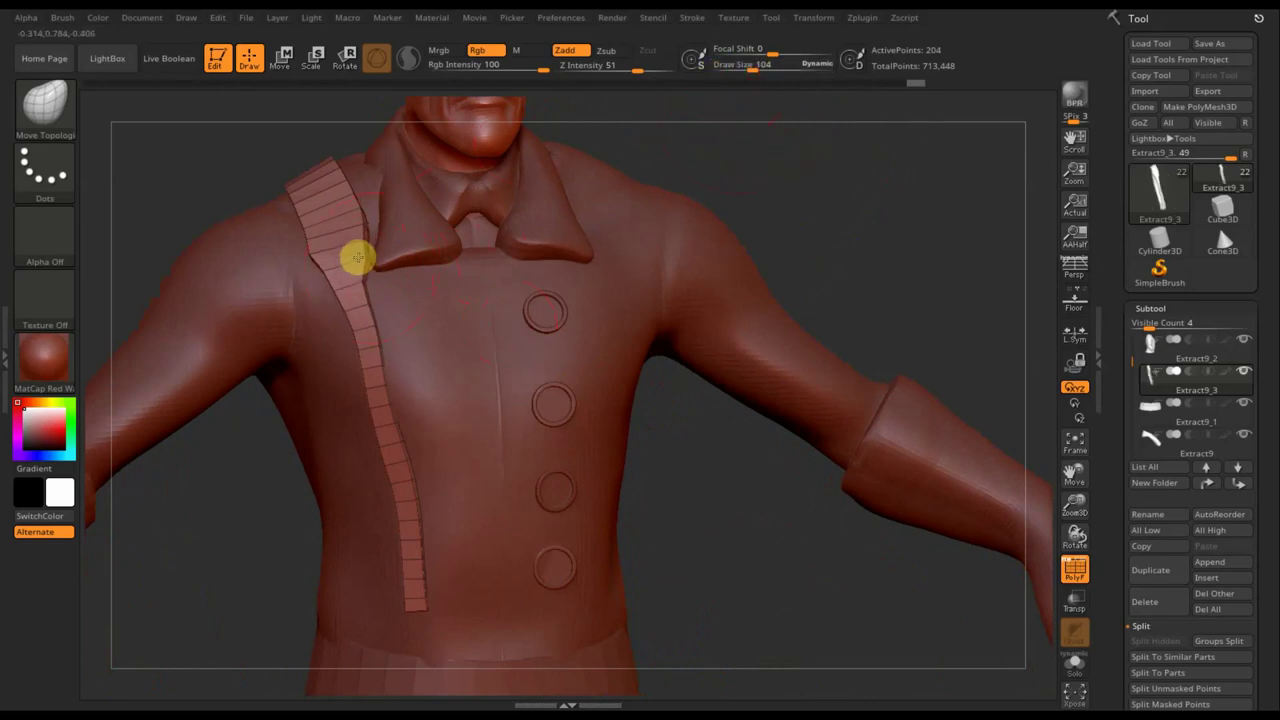
pyautogui.moveTo(263, 177); pyautogui.dragTo(320, 158)
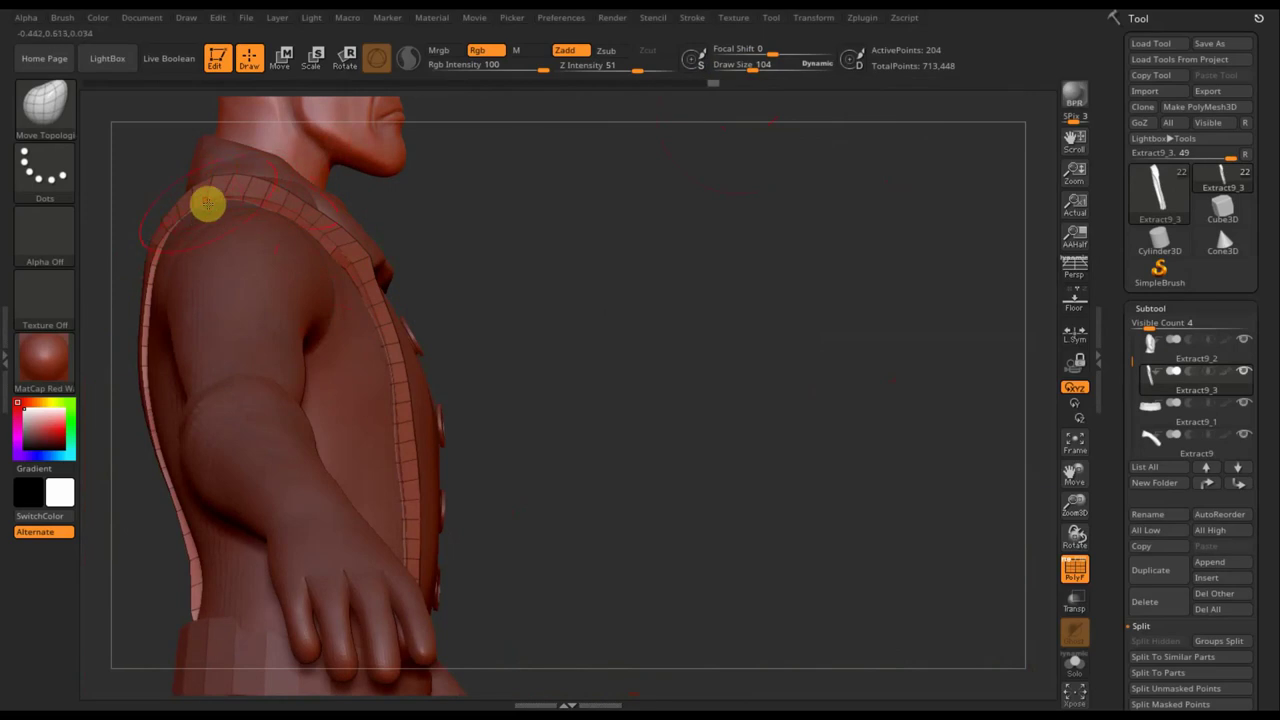
pyautogui.moveTo(489, 200); pyautogui.dragTo(337, 211)
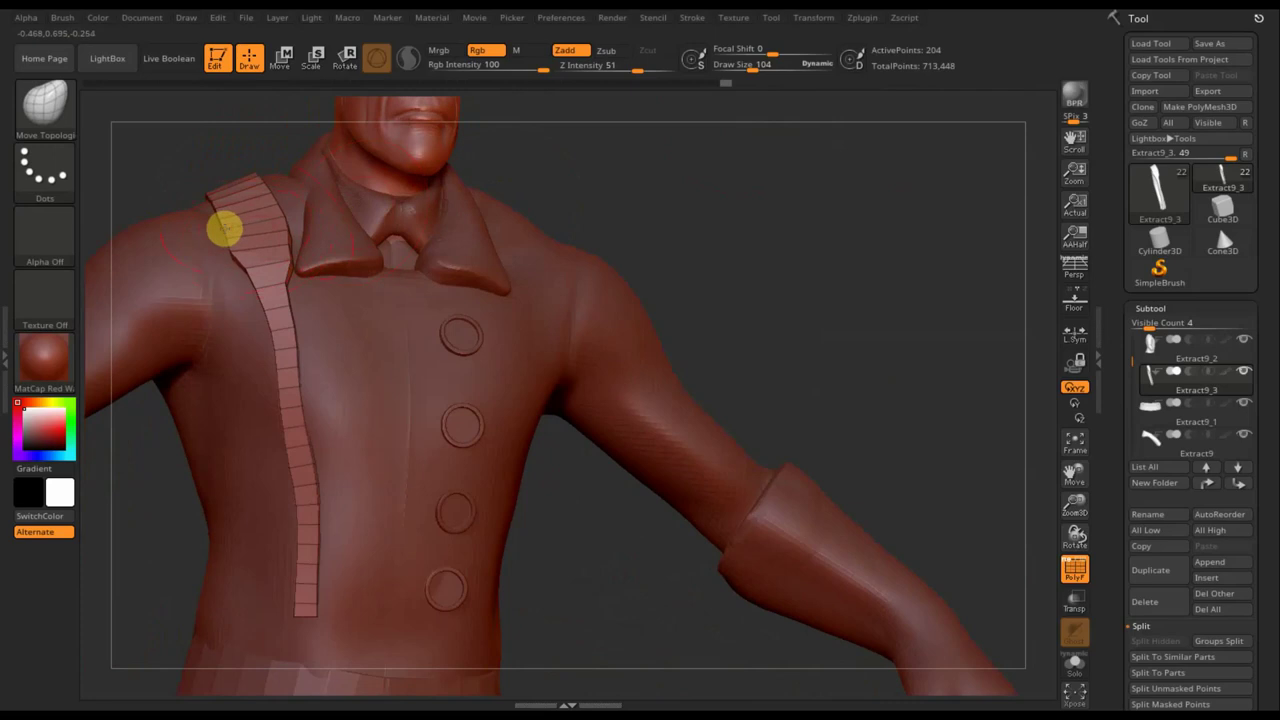
pyautogui.moveTo(700, 214); pyautogui.dragTo(483, 266)
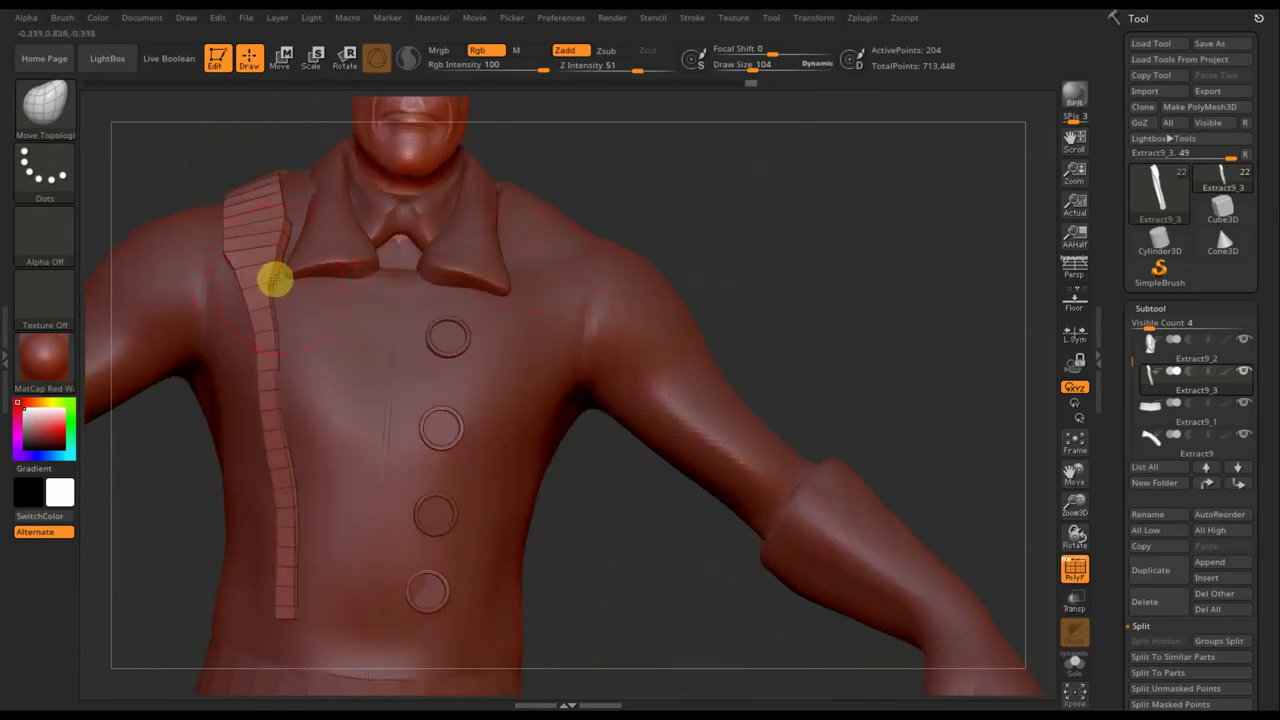
pyautogui.press('shift')
pyautogui.keyDown('shift'); pyautogui.moveTo(277, 257); pyautogui.dragTo(263, 354); pyautogui.keyUp('shift')
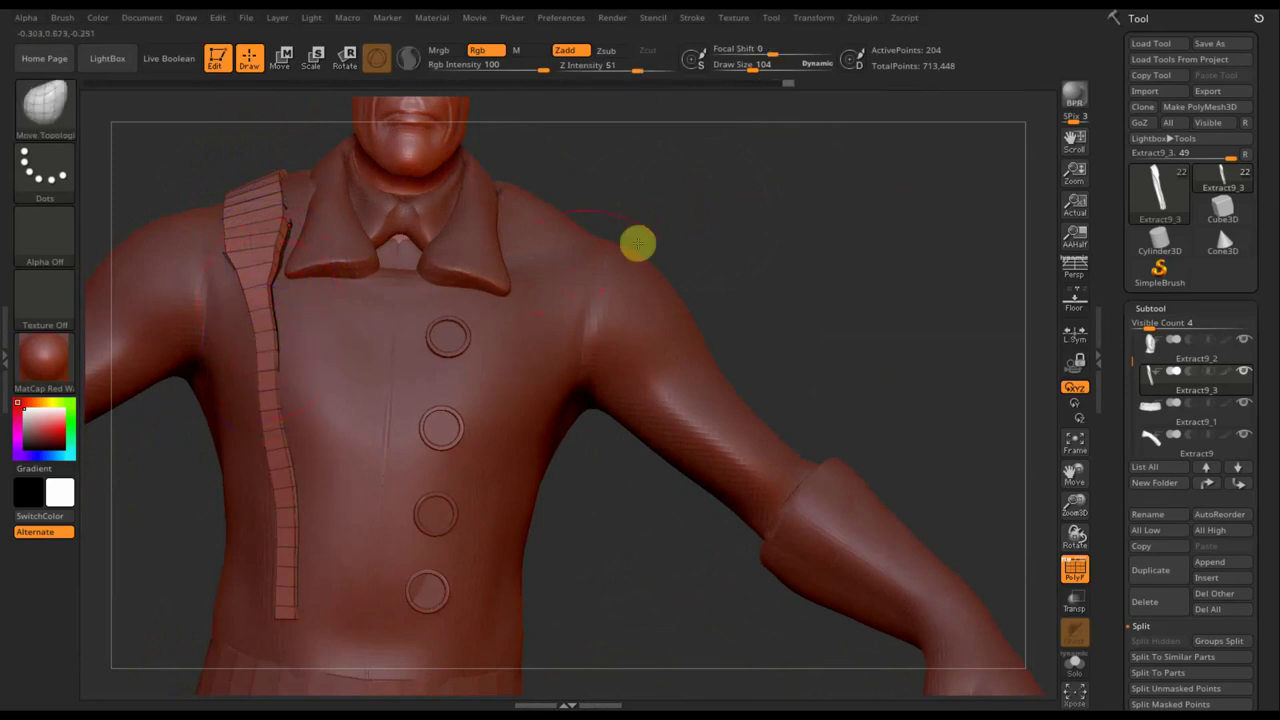
# - Check the strap from side and front, then mask its lower end over the waist
pyautogui.moveTo(737, 249); pyautogui.dragTo(810, 316)
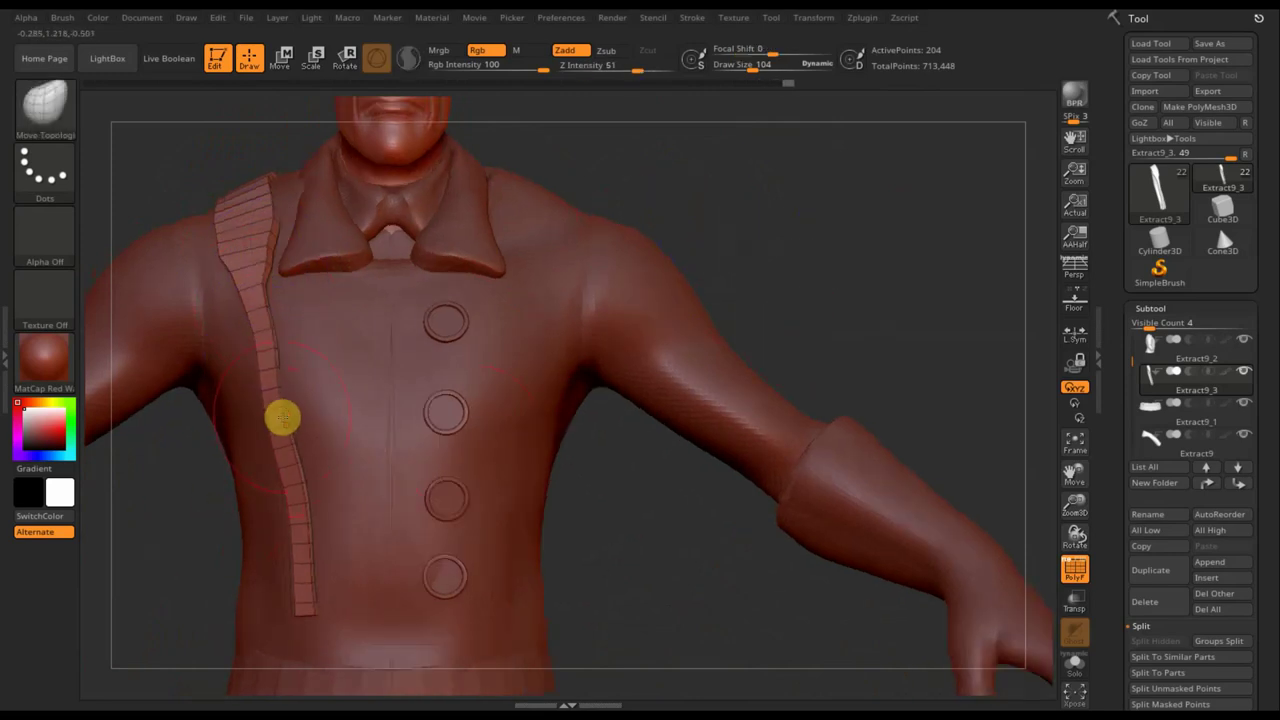
pyautogui.moveTo(609, 517)
pyautogui.mouseDown()
pyautogui.moveTo(686, 534)
pyautogui.moveTo(406, 449)
pyautogui.mouseUp()
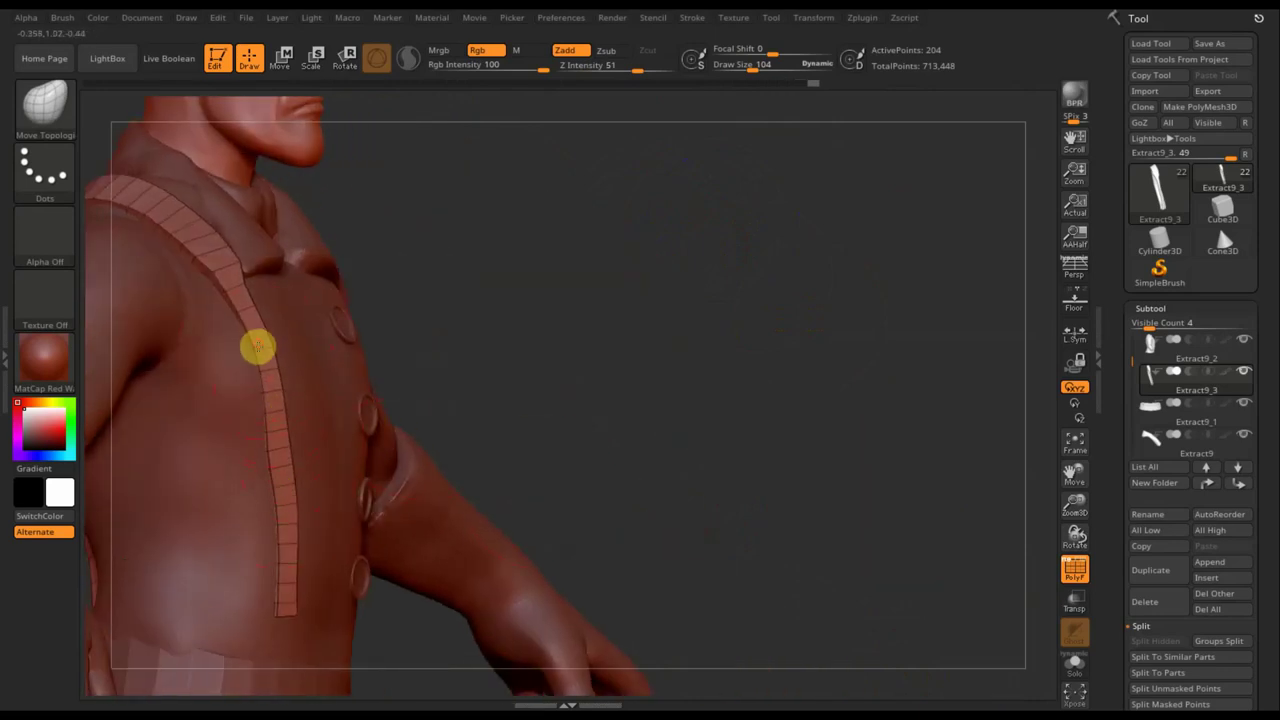
pyautogui.moveTo(480, 377)
pyautogui.mouseDown()
pyautogui.moveTo(491, 371)
pyautogui.moveTo(477, 380)
pyautogui.mouseUp()
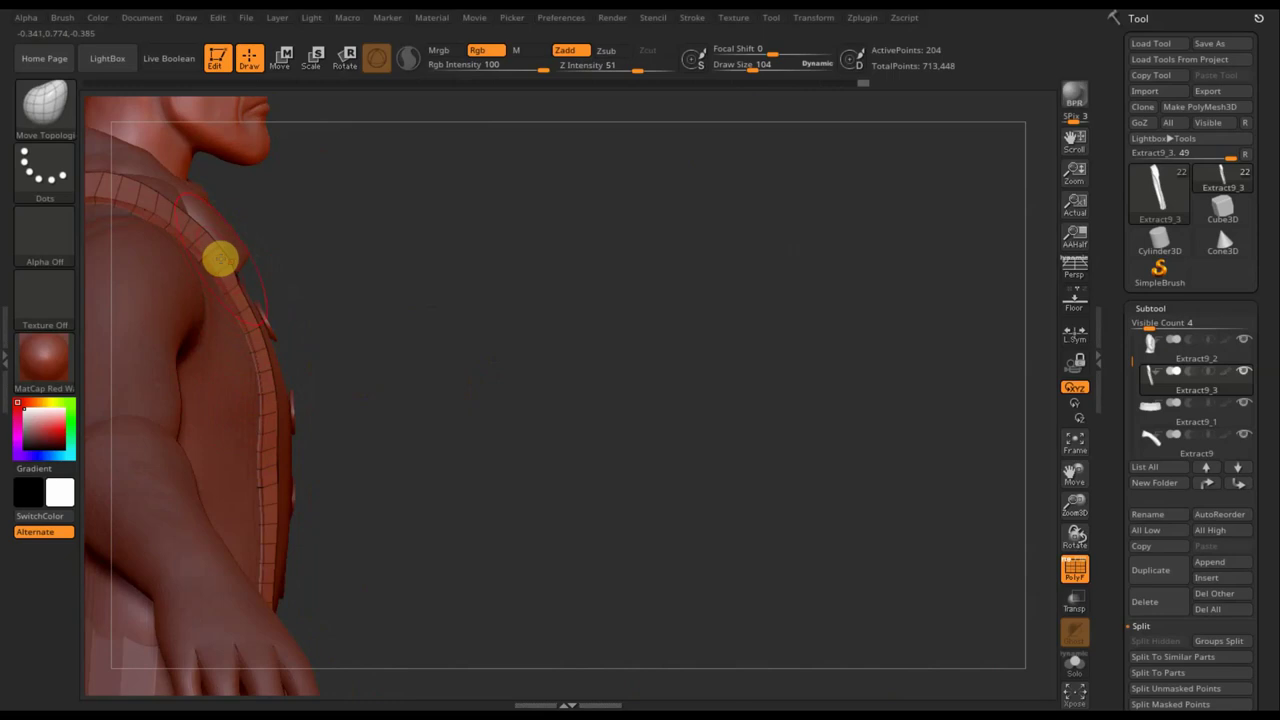
pyautogui.keyDown('shift'); pyautogui.moveTo(500, 394); pyautogui.dragTo(437, 391); pyautogui.keyUp('shift')
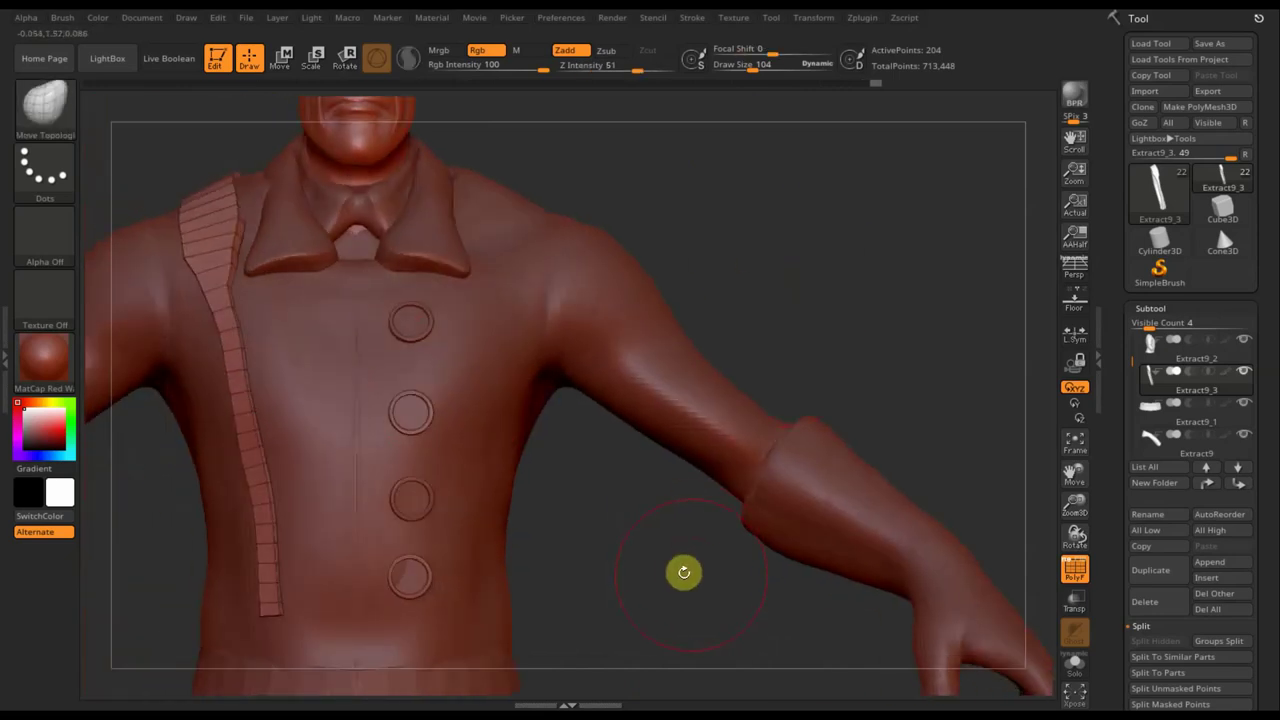
pyautogui.moveTo(654, 486)
pyautogui.keyDown('alt'); pyautogui.mouseDown()
pyautogui.moveTo(670, 337)
pyautogui.moveTo(694, 324)
pyautogui.mouseUp(); pyautogui.keyUp('alt')
pyautogui.keyDown('ctrl'); pyautogui.moveTo(587, 556); pyautogui.dragTo(206, 346); pyautogui.keyUp('ctrl')
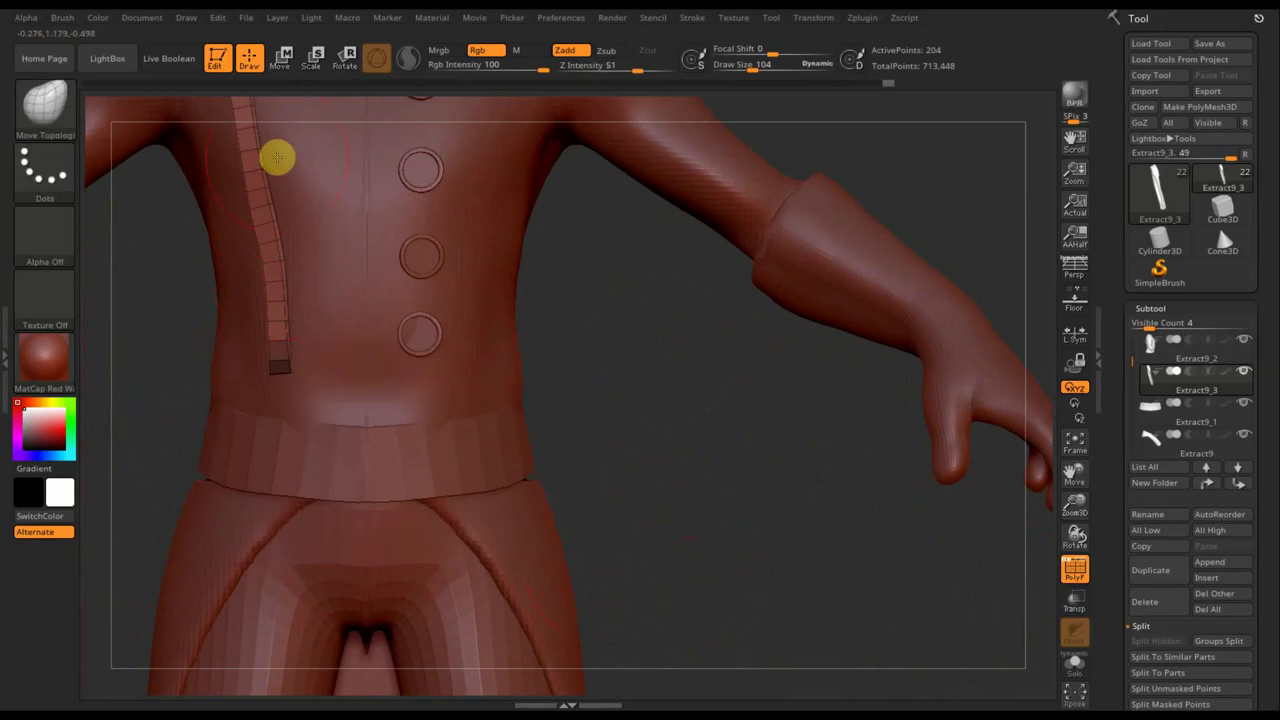
# - Move the unmasked strap strip downward with the transpose line, then mask the whole strip
pyautogui.click(283, 58)
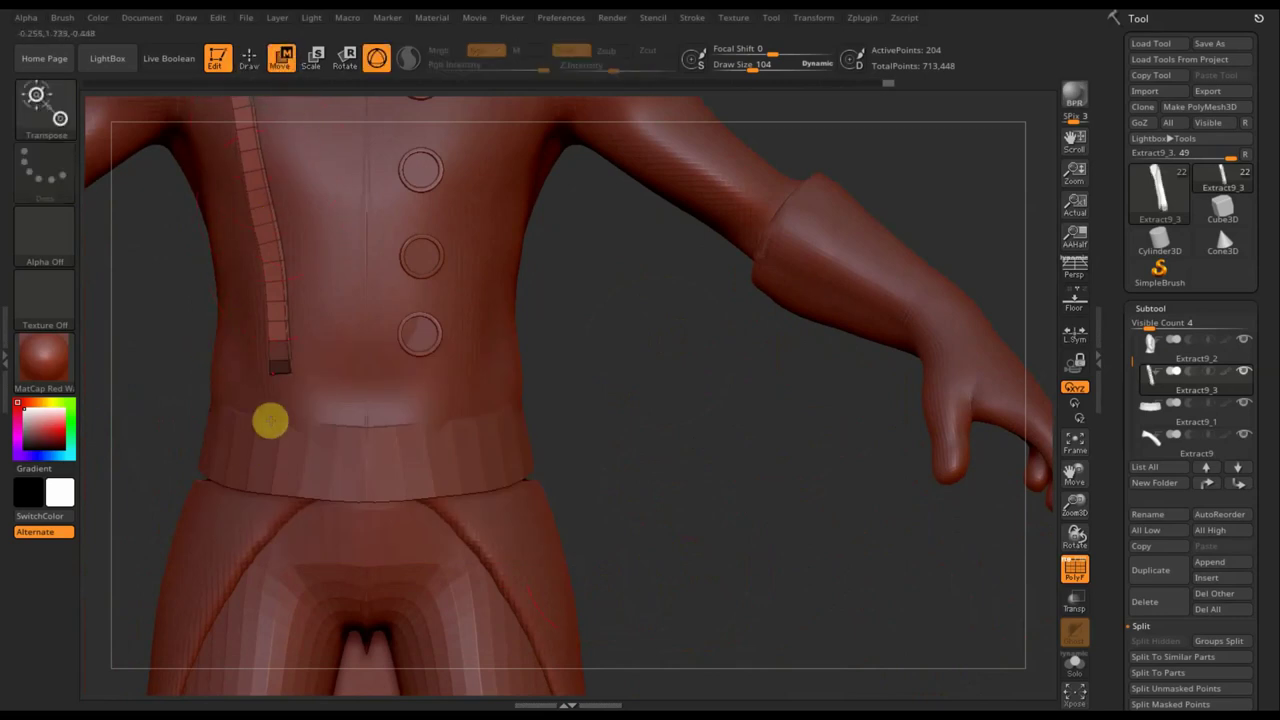
pyautogui.click(376, 58)
pyautogui.moveTo(276, 366)
pyautogui.mouseDown()
pyautogui.moveTo(286, 480)
pyautogui.moveTo(275, 578)
pyautogui.mouseUp()
pyautogui.click(378, 56)
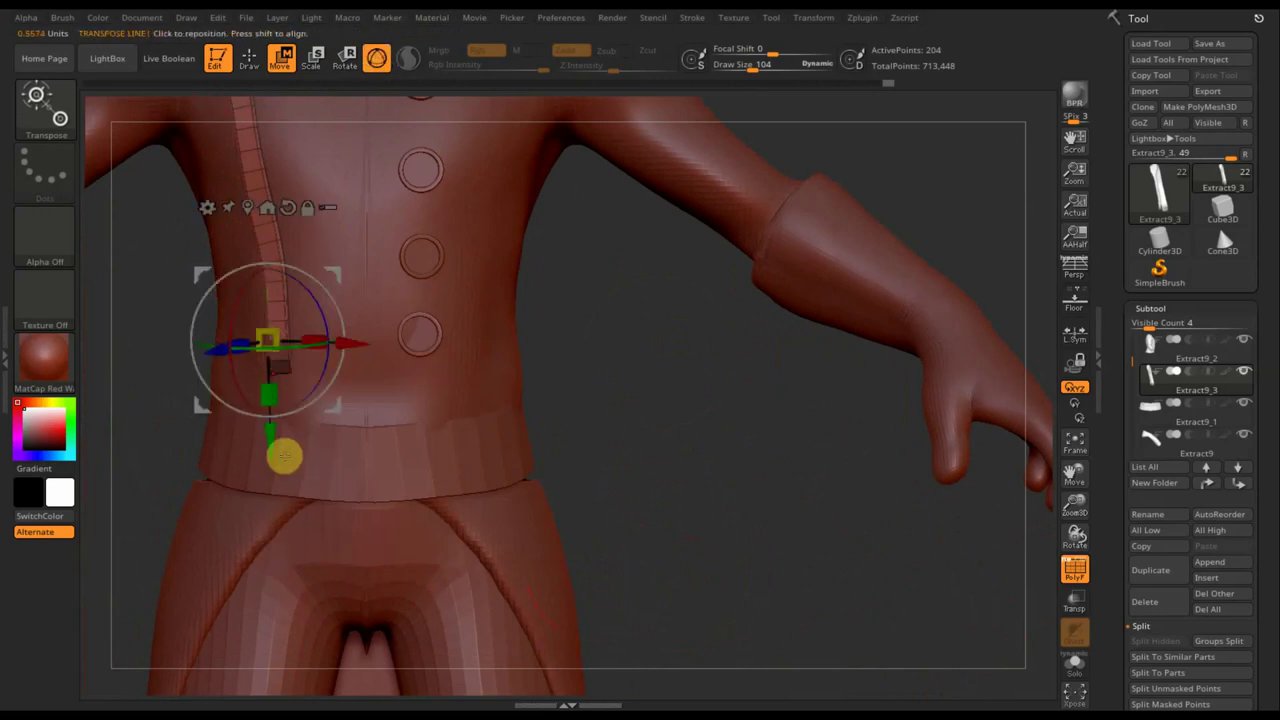
pyautogui.moveTo(267, 437); pyautogui.dragTo(269, 482)
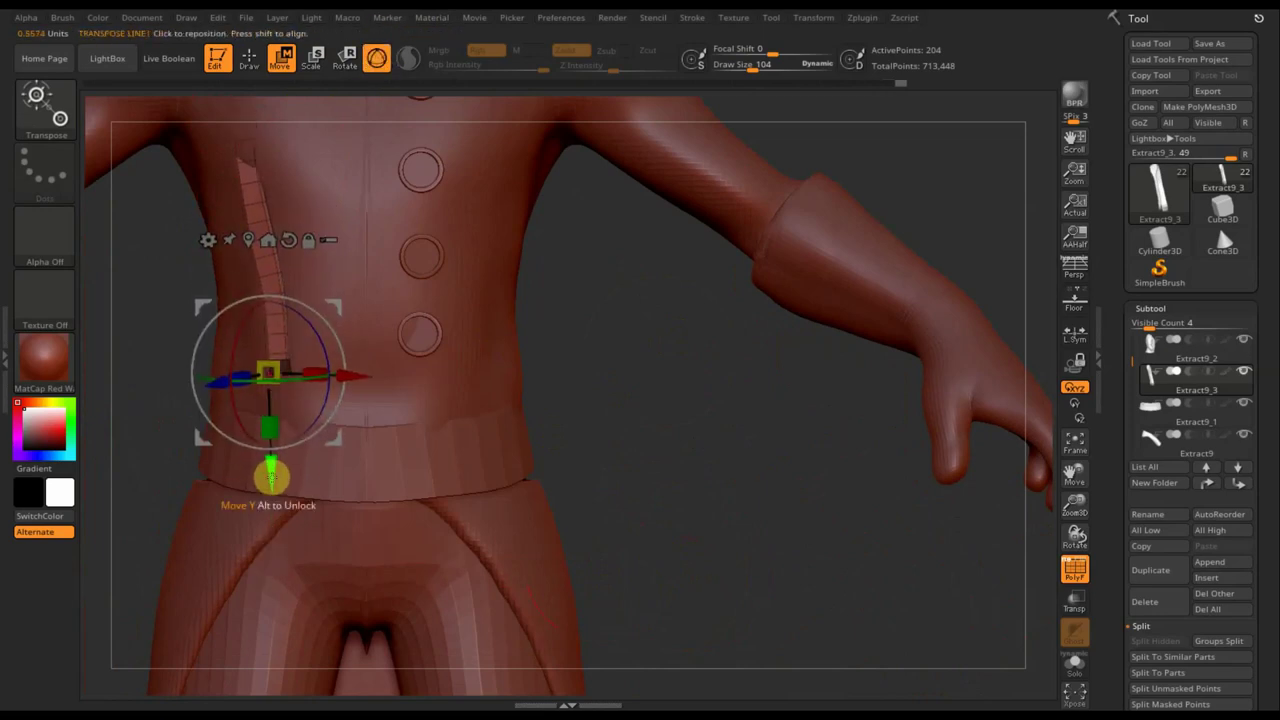
pyautogui.keyDown('ctrl'); pyautogui.click(271, 477); pyautogui.keyUp('ctrl')
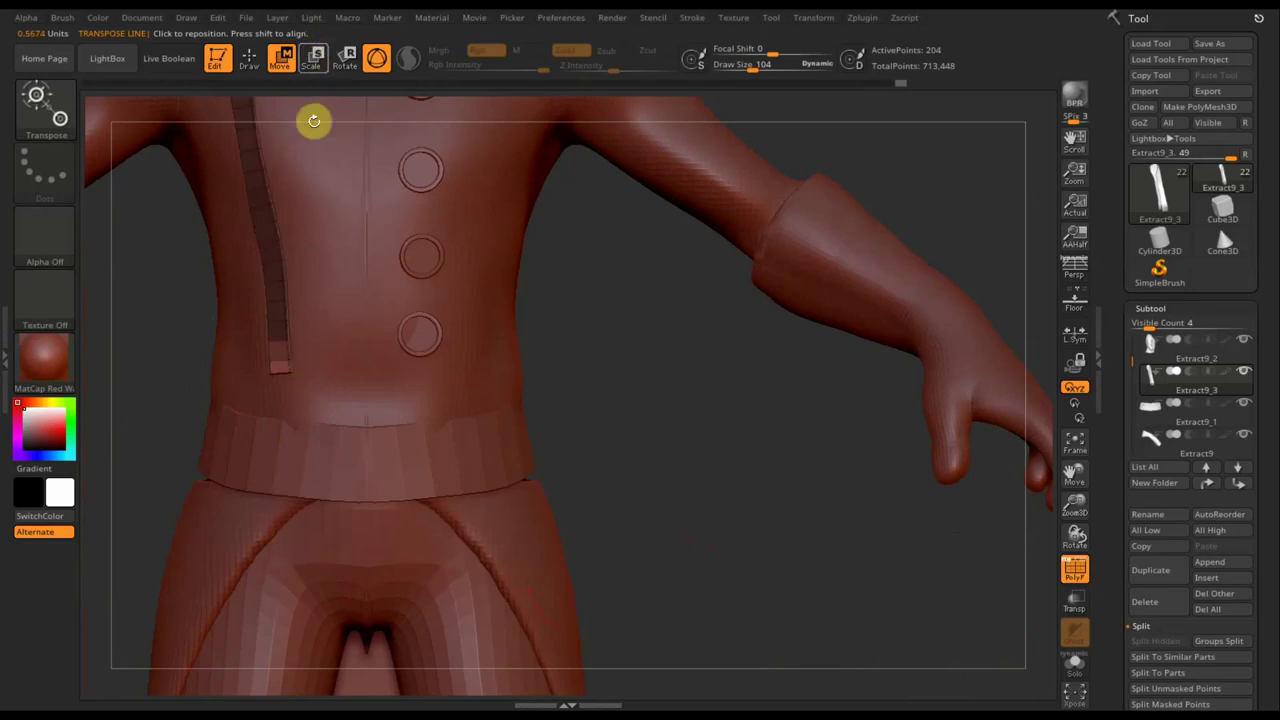
# - Place the gizmo at the hip and invert the mask on the strap
pyautogui.click(376, 60)
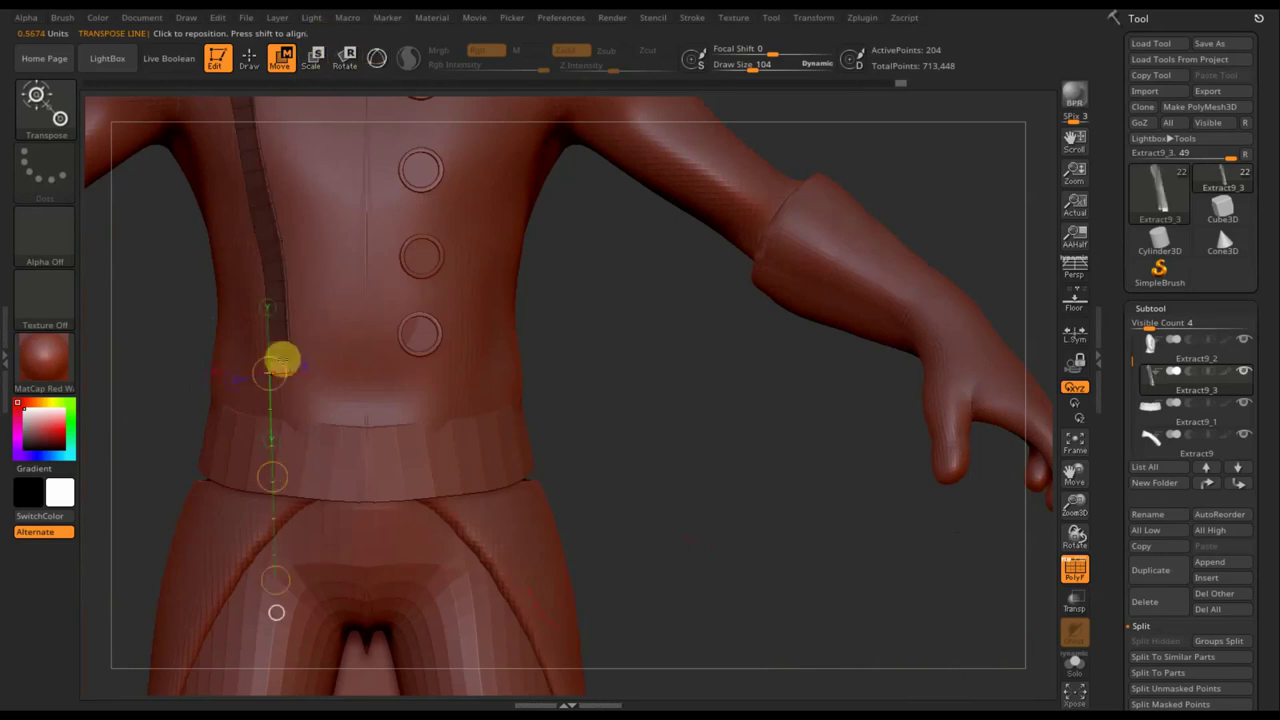
pyautogui.click(376, 60)
pyautogui.moveTo(557, 391)
pyautogui.mouseDown()
pyautogui.moveTo(860, 406)
pyautogui.moveTo(486, 506)
pyautogui.mouseUp()
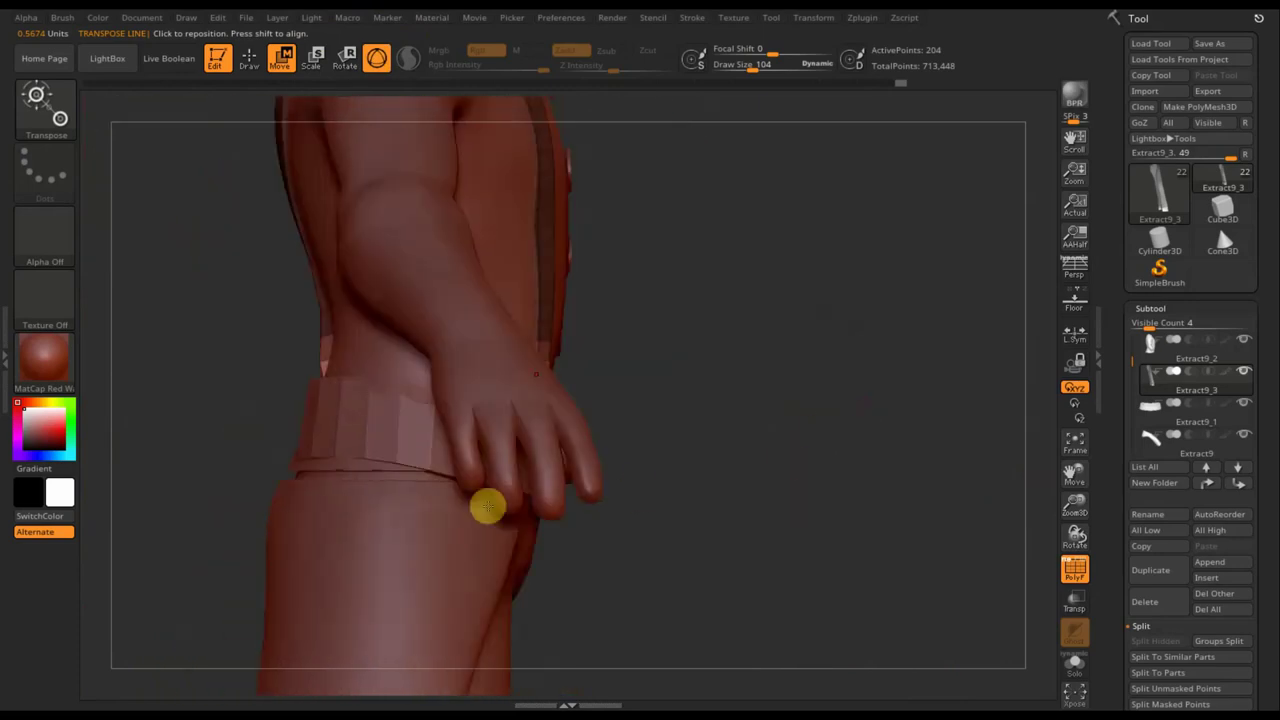
pyautogui.click(395, 525)
pyautogui.moveTo(257, 358); pyautogui.dragTo(262, 357)
pyautogui.press('ctrl')
pyautogui.keyDown('ctrl'); pyautogui.click(262, 357); pyautogui.keyUp('ctrl')
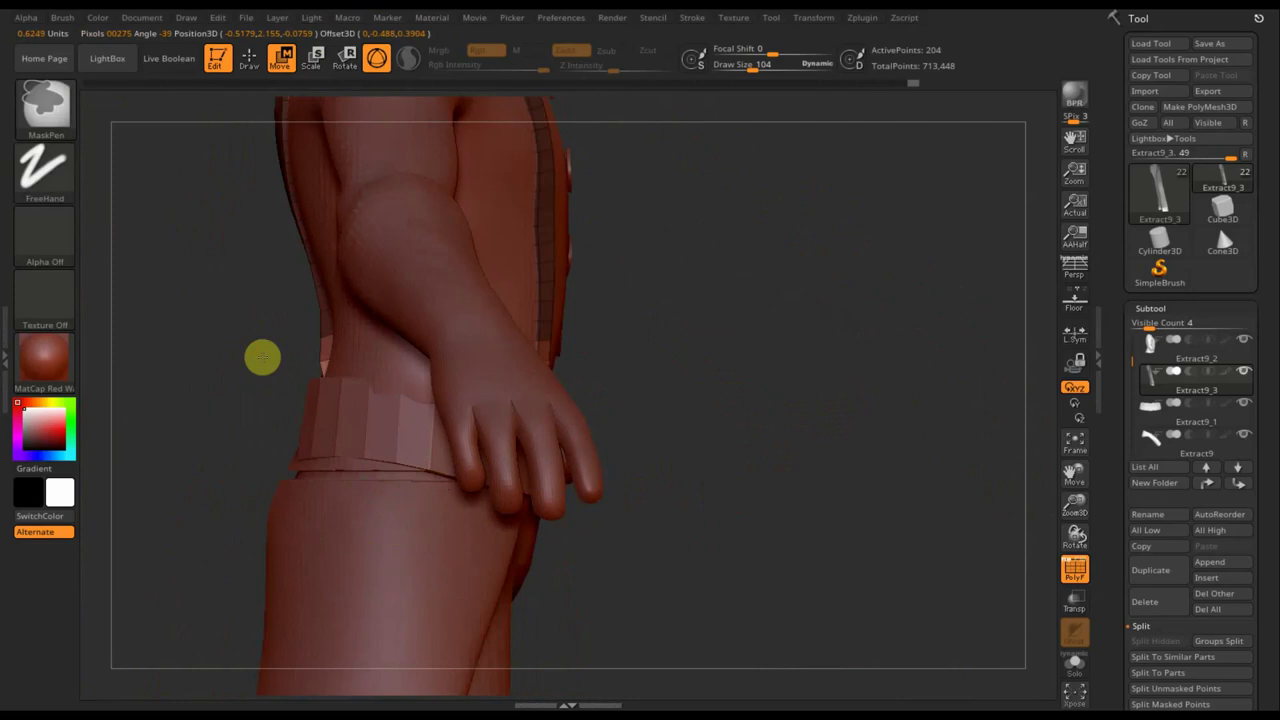
pyautogui.click(249, 57)
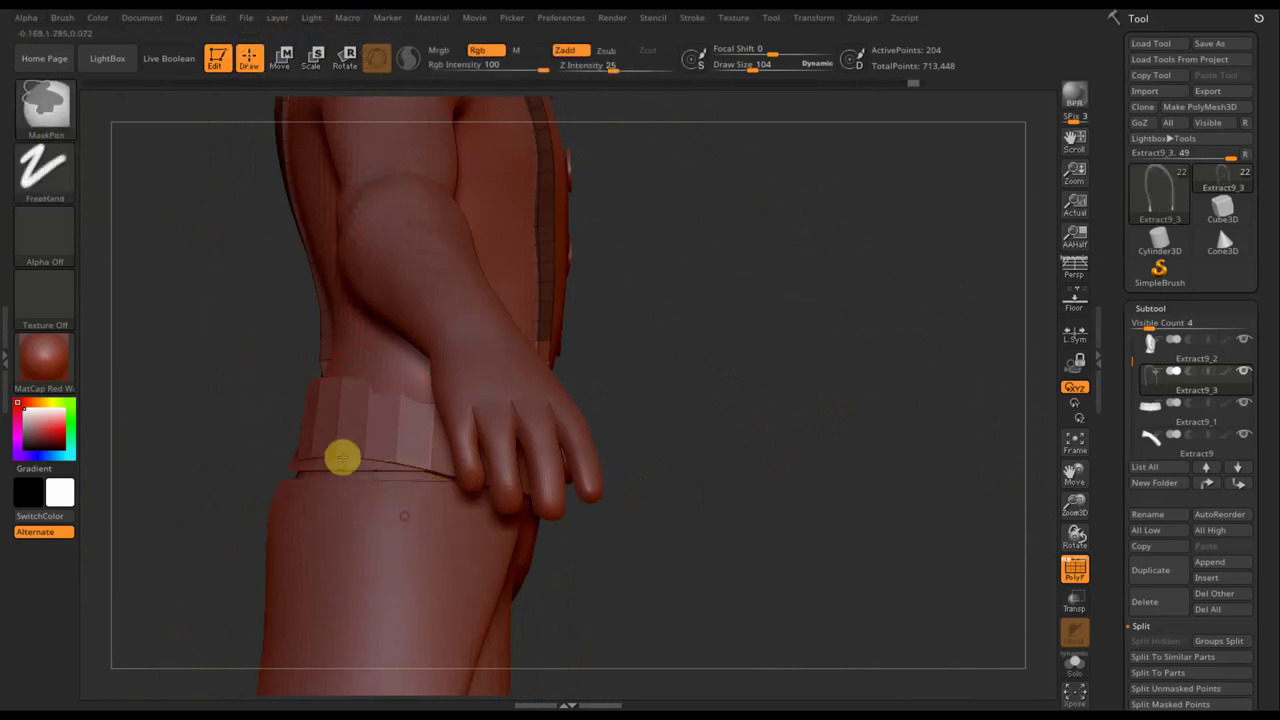
# - Mask the strap where it meets the belt and nudge it slightly down with the gizmo
pyautogui.keyDown('ctrl'); pyautogui.moveTo(190, 323); pyautogui.dragTo(385, 530); pyautogui.keyUp('ctrl')
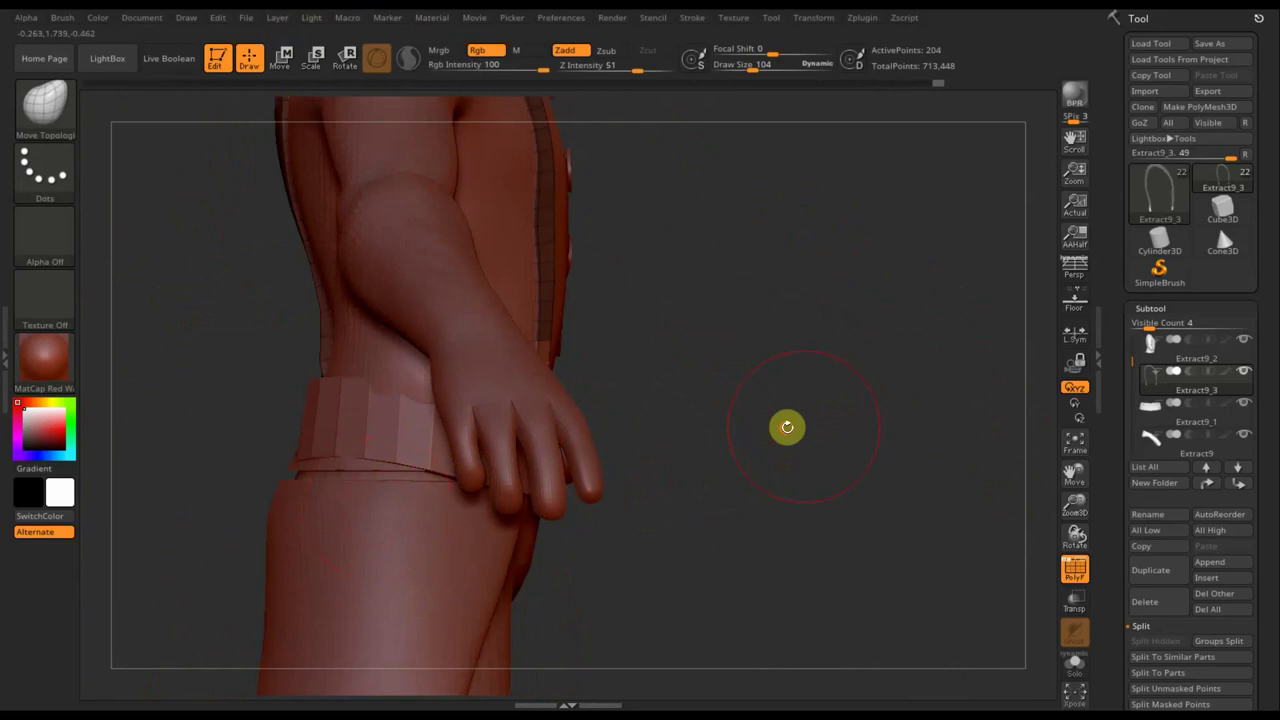
pyautogui.moveTo(809, 423); pyautogui.dragTo(714, 434)
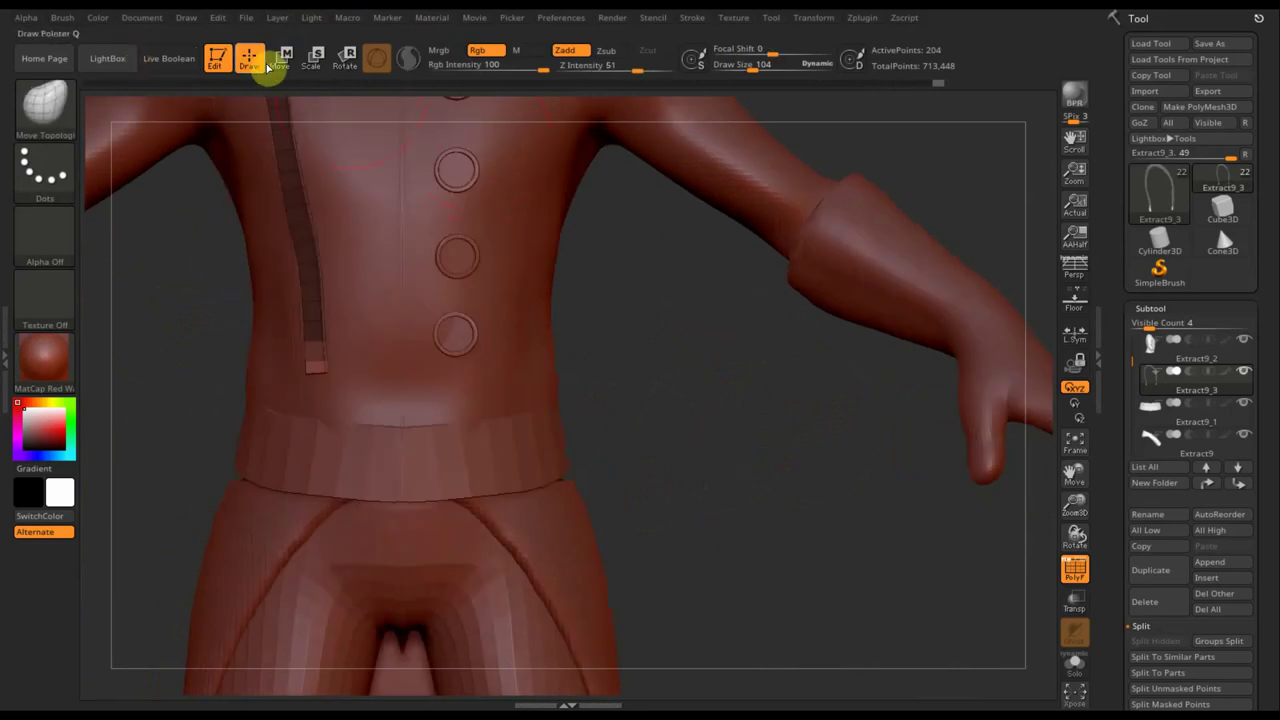
pyautogui.click(283, 57)
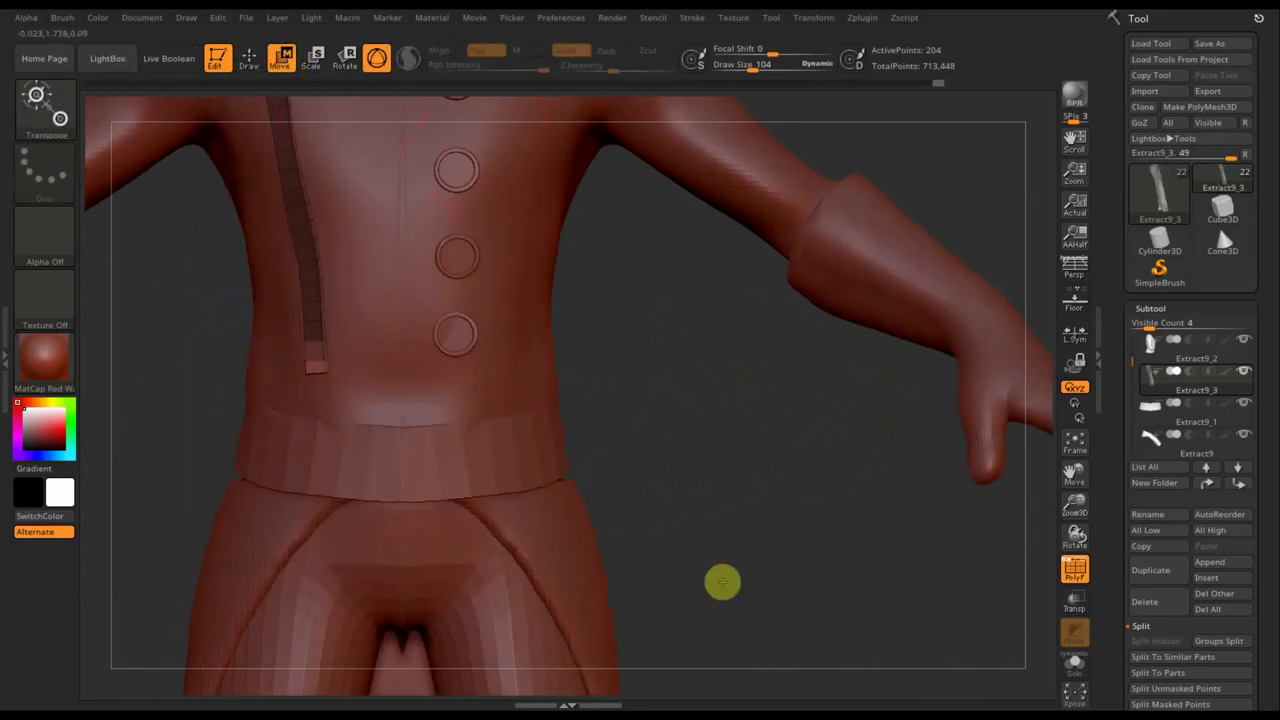
pyautogui.moveTo(729, 540)
pyautogui.keyDown('alt'); pyautogui.mouseDown()
pyautogui.moveTo(684, 347)
pyautogui.moveTo(750, 679)
pyautogui.mouseUp(); pyautogui.keyUp('alt')
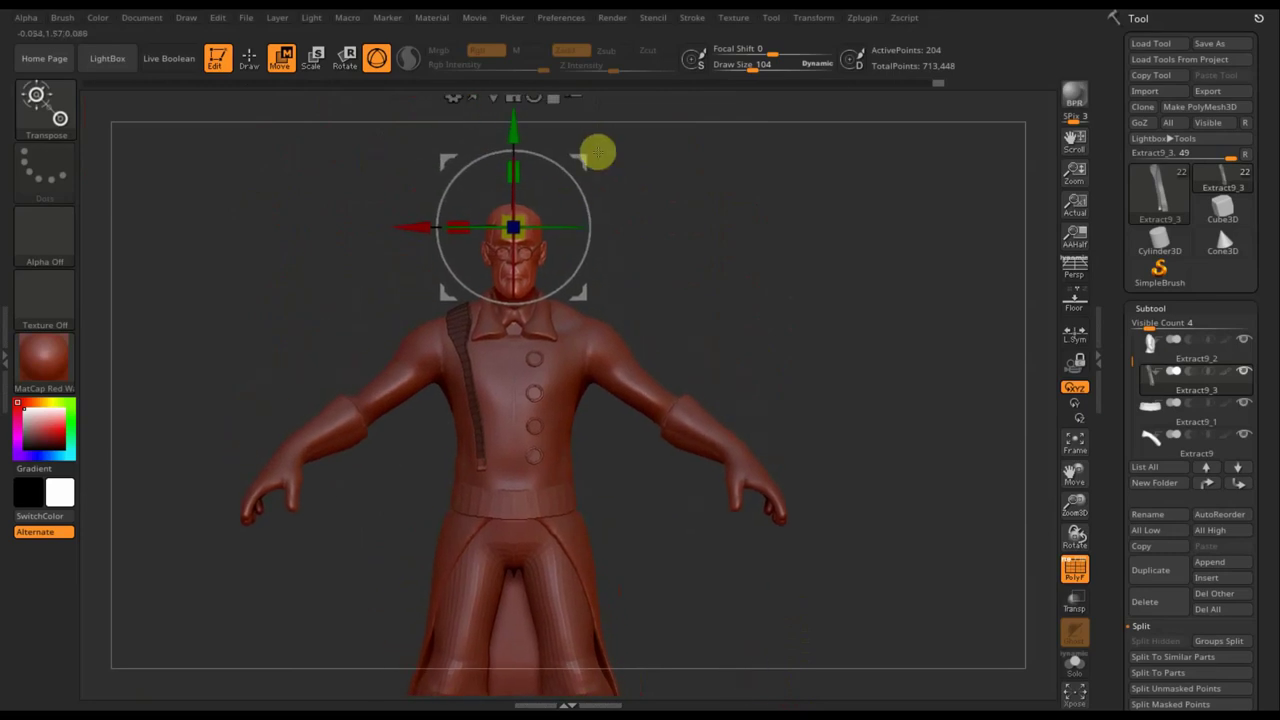
pyautogui.moveTo(514, 129); pyautogui.dragTo(514, 152)
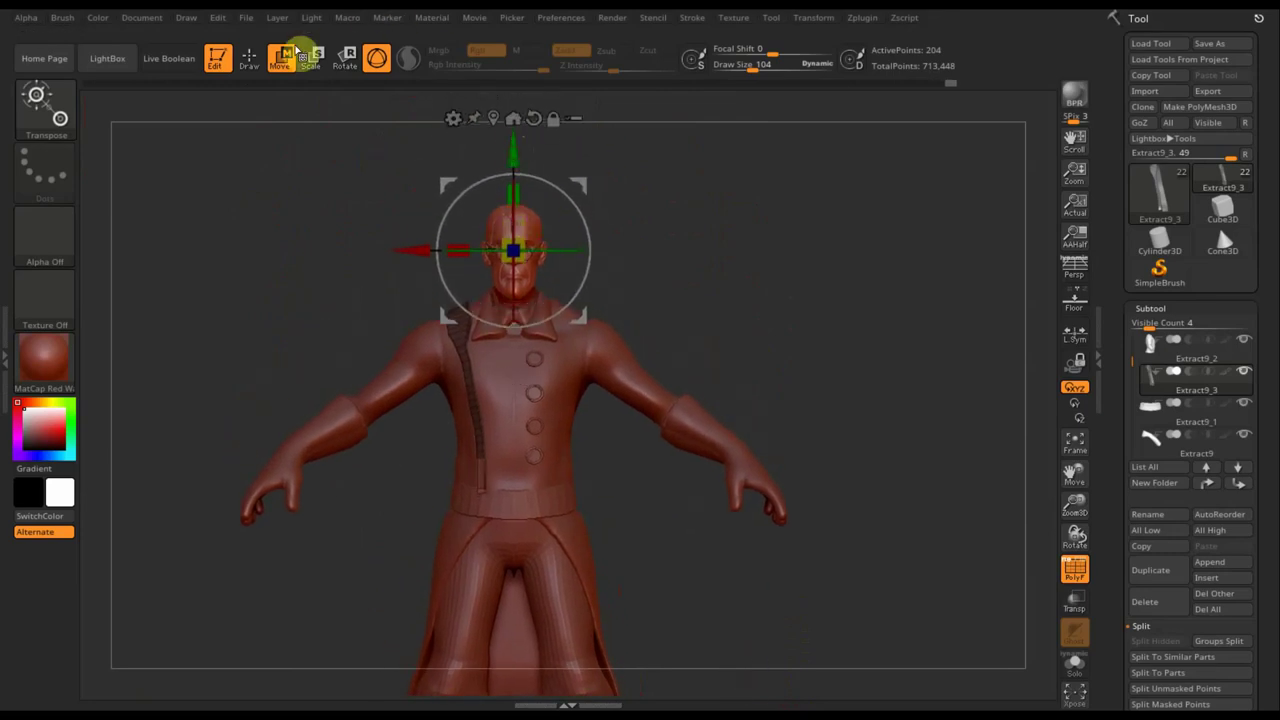
pyautogui.click(250, 57)
pyautogui.moveTo(875, 361)
pyautogui.keyDown('alt'); pyautogui.mouseDown(button='right')
pyautogui.moveTo(886, 314)
pyautogui.moveTo(934, 514)
pyautogui.moveTo(849, 220)
pyautogui.moveTo(783, 575)
pyautogui.moveTo(871, 603)
pyautogui.moveTo(860, 614)
pyautogui.moveTo(821, 601)
pyautogui.mouseUp(button='right'); pyautogui.keyUp('alt')
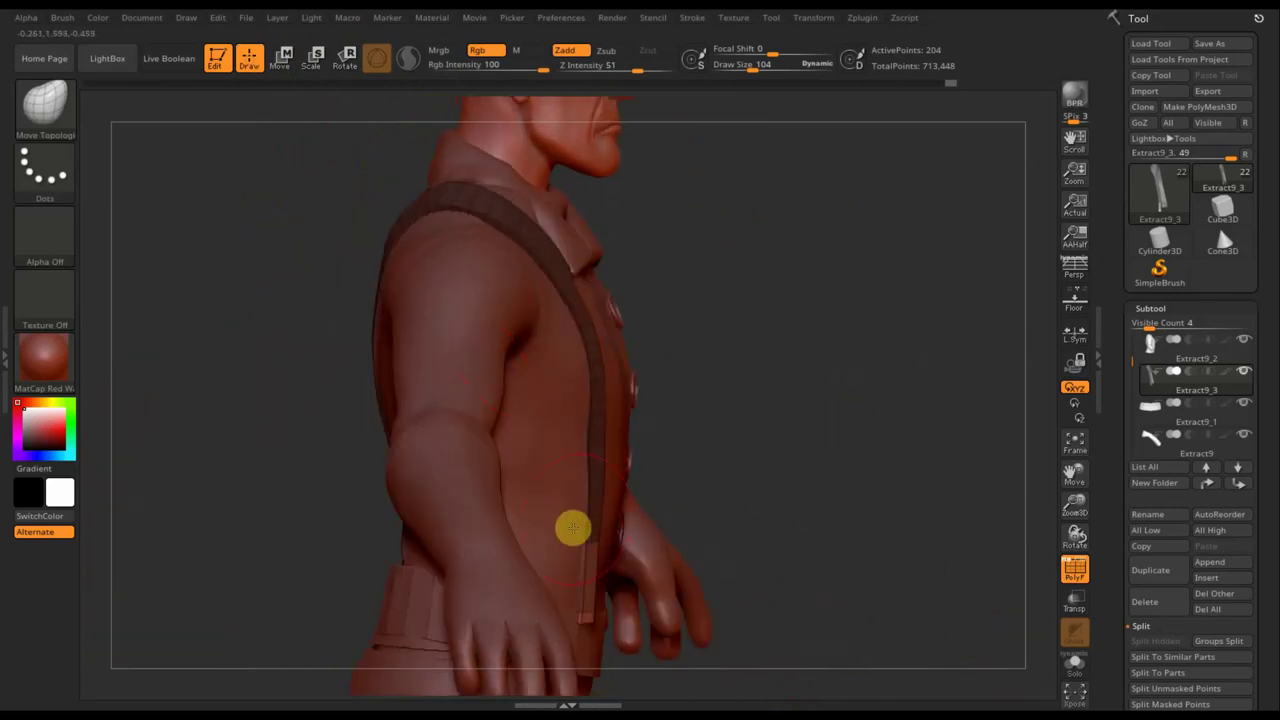
# - Smooth the strap along the coat's lapel edge, checking it from three-quarter and front views
pyautogui.moveTo(674, 646)
pyautogui.mouseDown(button='right')
pyautogui.moveTo(754, 517)
pyautogui.moveTo(670, 495)
pyautogui.moveTo(634, 588)
pyautogui.mouseUp(button='right')
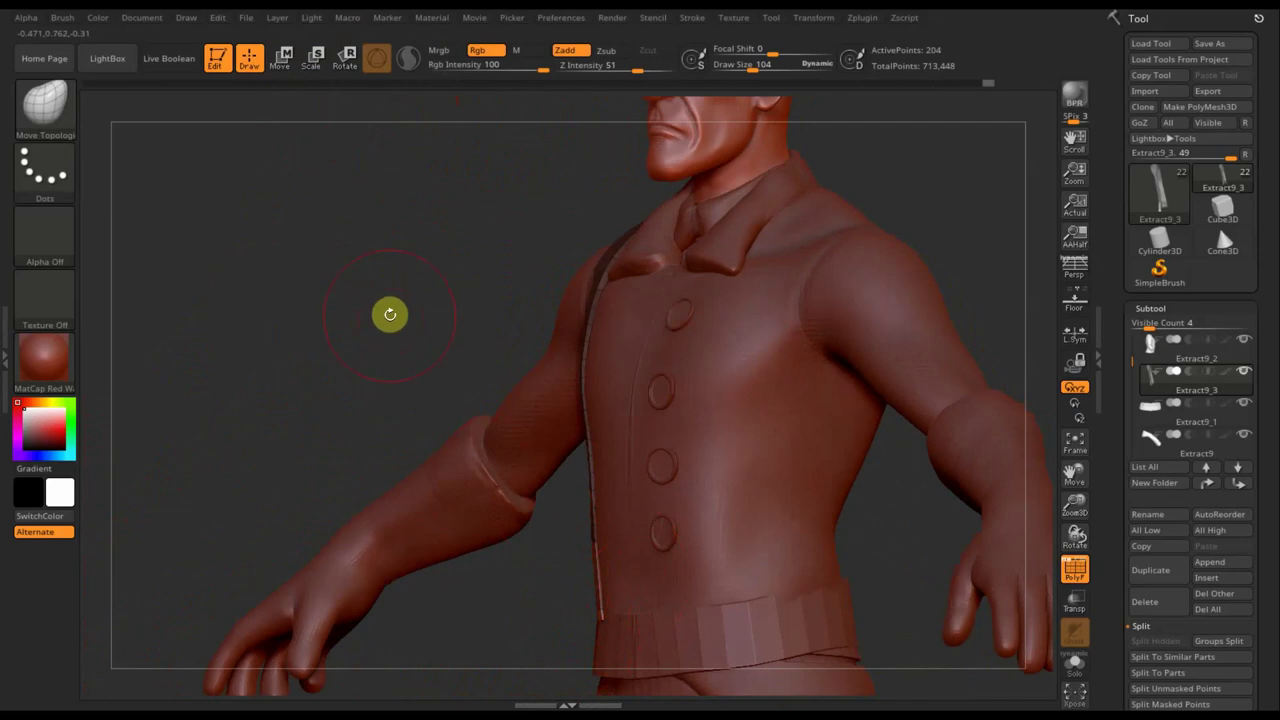
pyautogui.click(389, 331)
pyautogui.moveTo(389, 331); pyautogui.dragTo(486, 346, button='right')
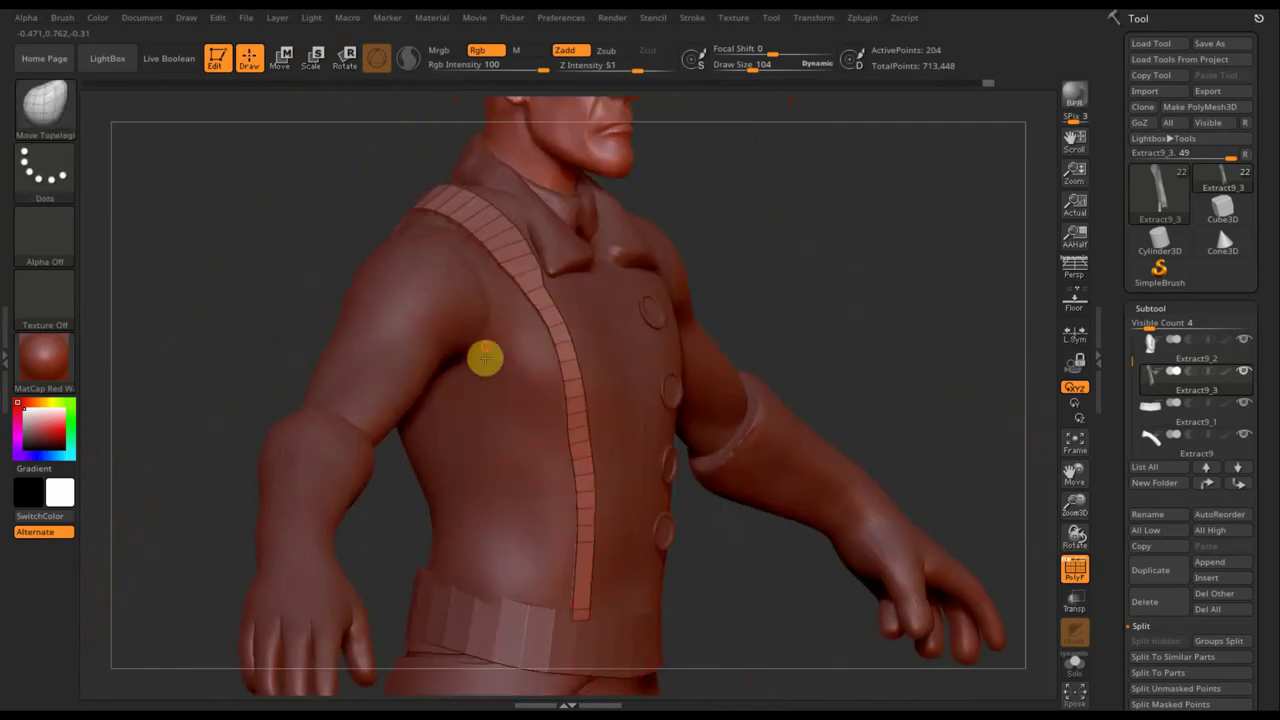
pyautogui.moveTo(828, 366)
pyautogui.mouseDown()
pyautogui.moveTo(809, 337)
pyautogui.moveTo(781, 493)
pyautogui.mouseUp()
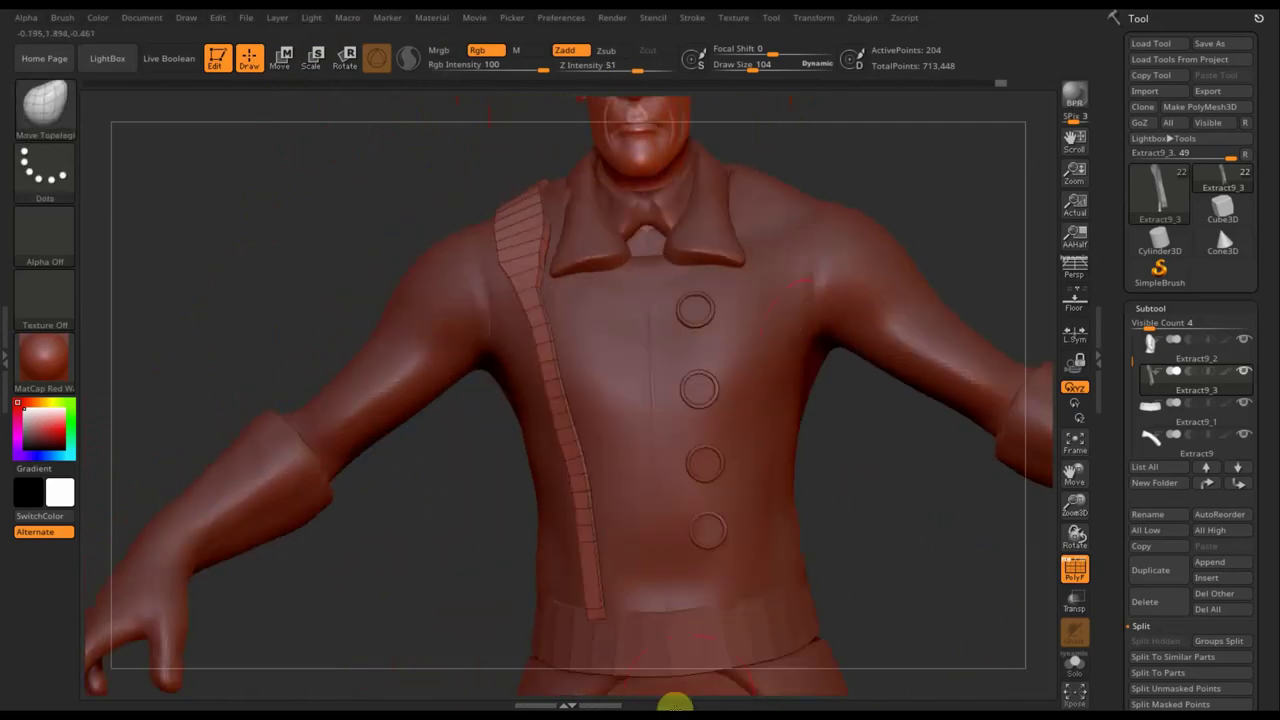
pyautogui.moveTo(879, 571); pyautogui.dragTo(763, 617)
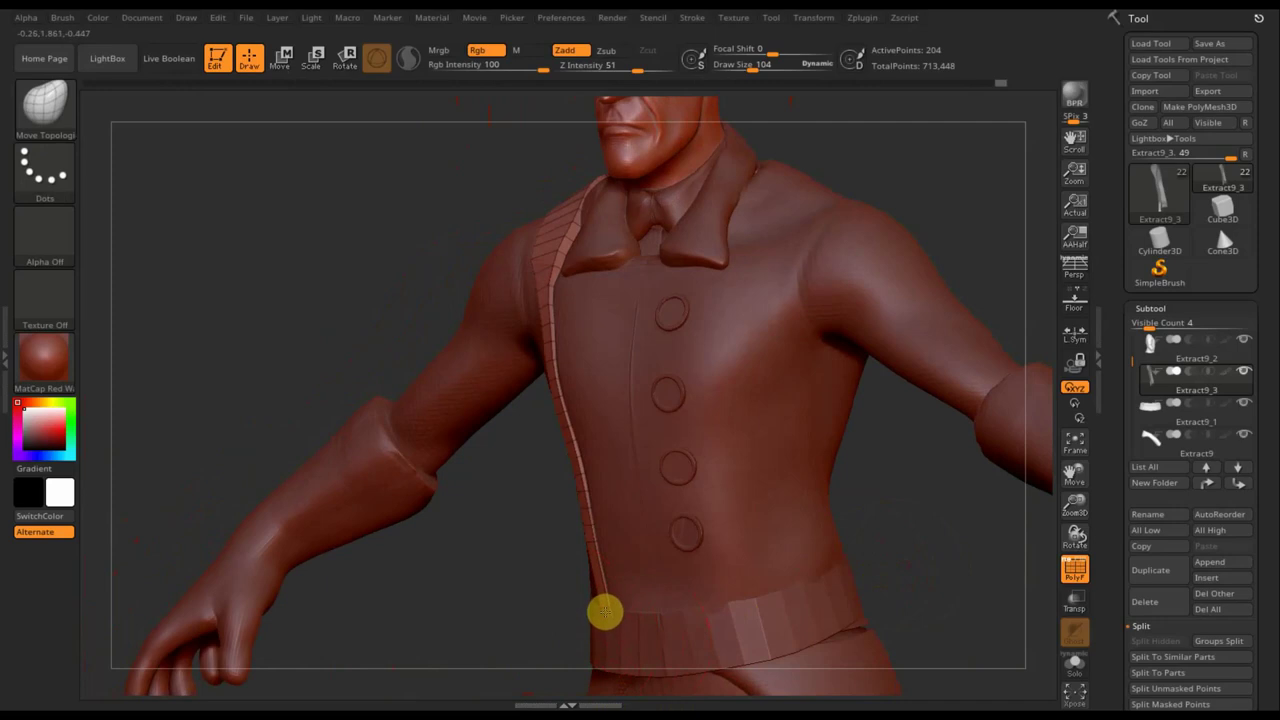
pyautogui.moveTo(604, 612); pyautogui.dragTo(585, 617)
pyautogui.keyDown('shift'); pyautogui.moveTo(349, 291); pyautogui.dragTo(337, 289); pyautogui.keyUp('shift')
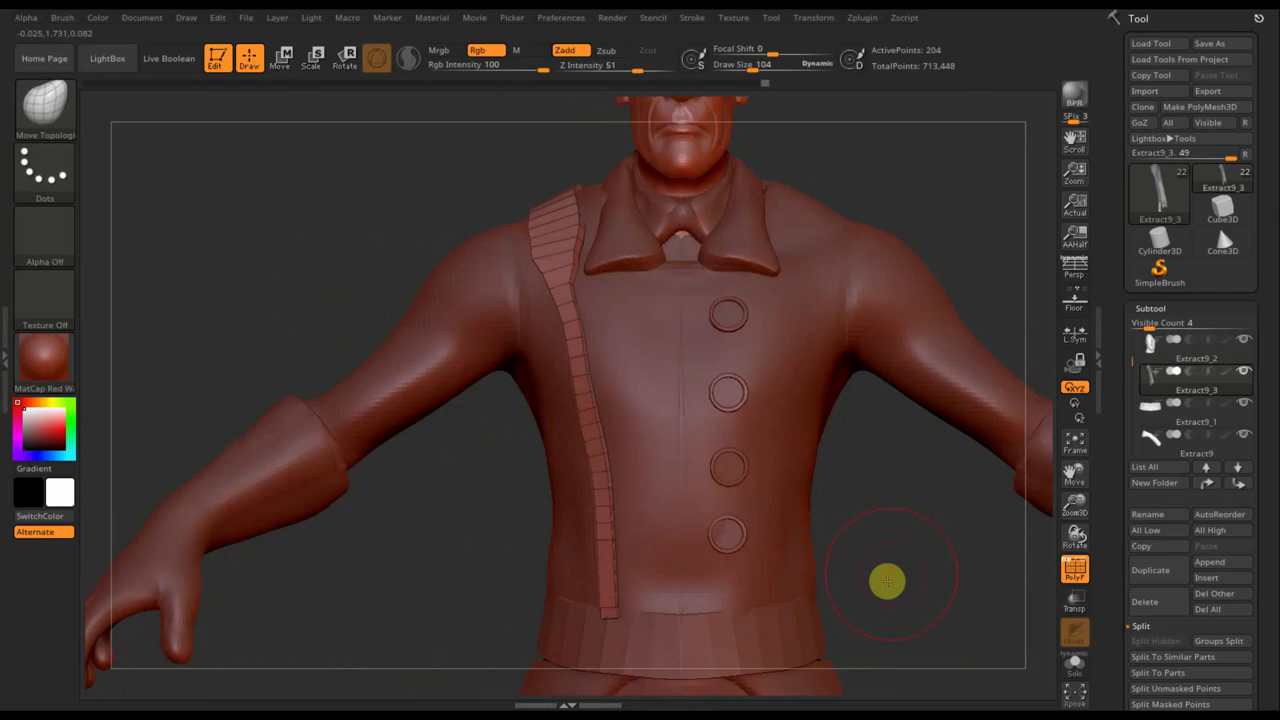
pyautogui.keyDown('alt'); pyautogui.moveTo(887, 580); pyautogui.dragTo(811, 434); pyautogui.keyUp('alt')
pyautogui.moveTo(794, 371)
pyautogui.keyDown('alt'); pyautogui.mouseDown()
pyautogui.moveTo(785, 588)
pyautogui.moveTo(643, 483)
pyautogui.mouseUp(); pyautogui.keyUp('alt')
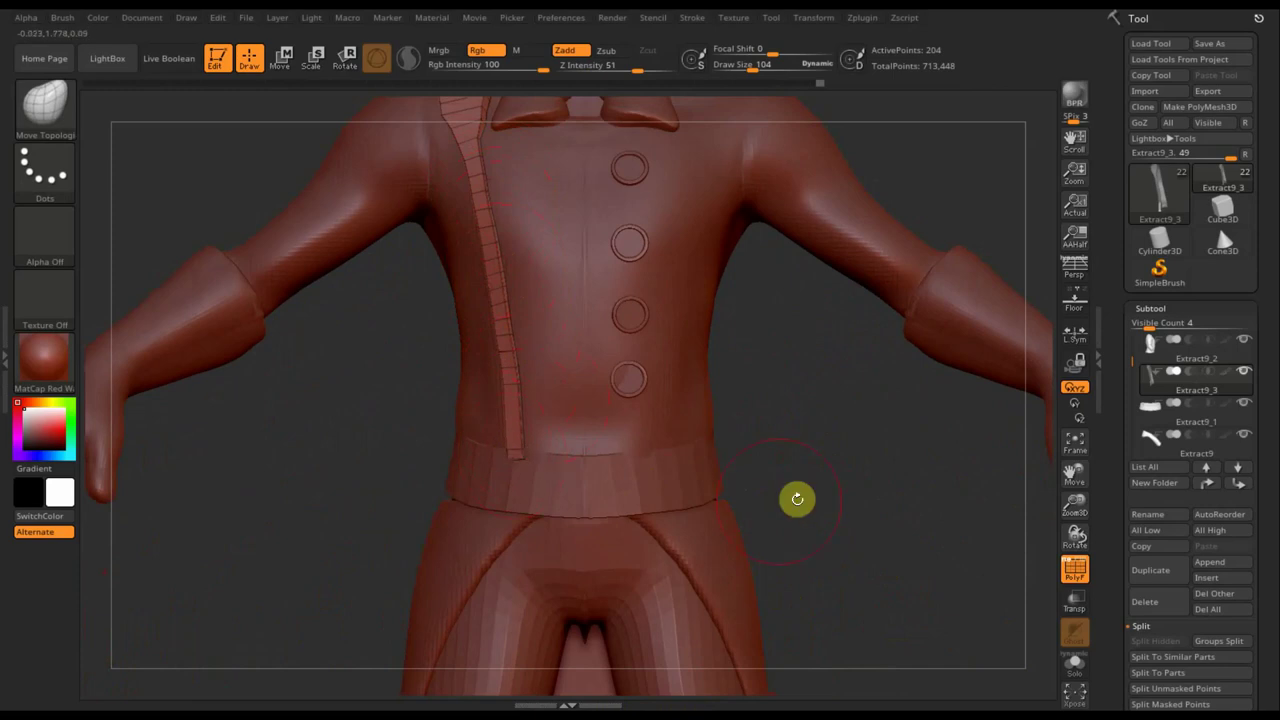
pyautogui.moveTo(828, 443)
pyautogui.keyDown('alt'); pyautogui.mouseDown()
pyautogui.moveTo(758, 443)
pyautogui.moveTo(777, 466)
pyautogui.mouseUp(); pyautogui.keyUp('alt')
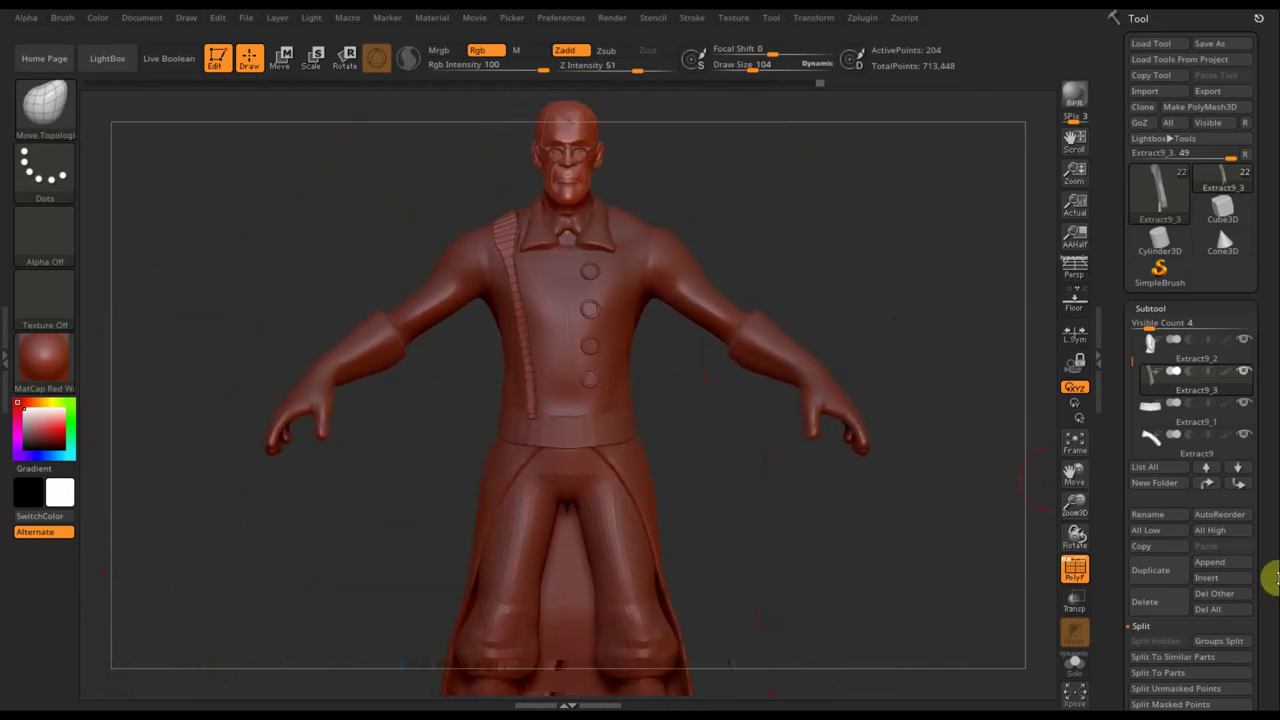
# - Expand the DynaMesh section within the Tool palette's Geometry subpalette
pyautogui.moveTo(1273, 568); pyautogui.dragTo(1268, 471)
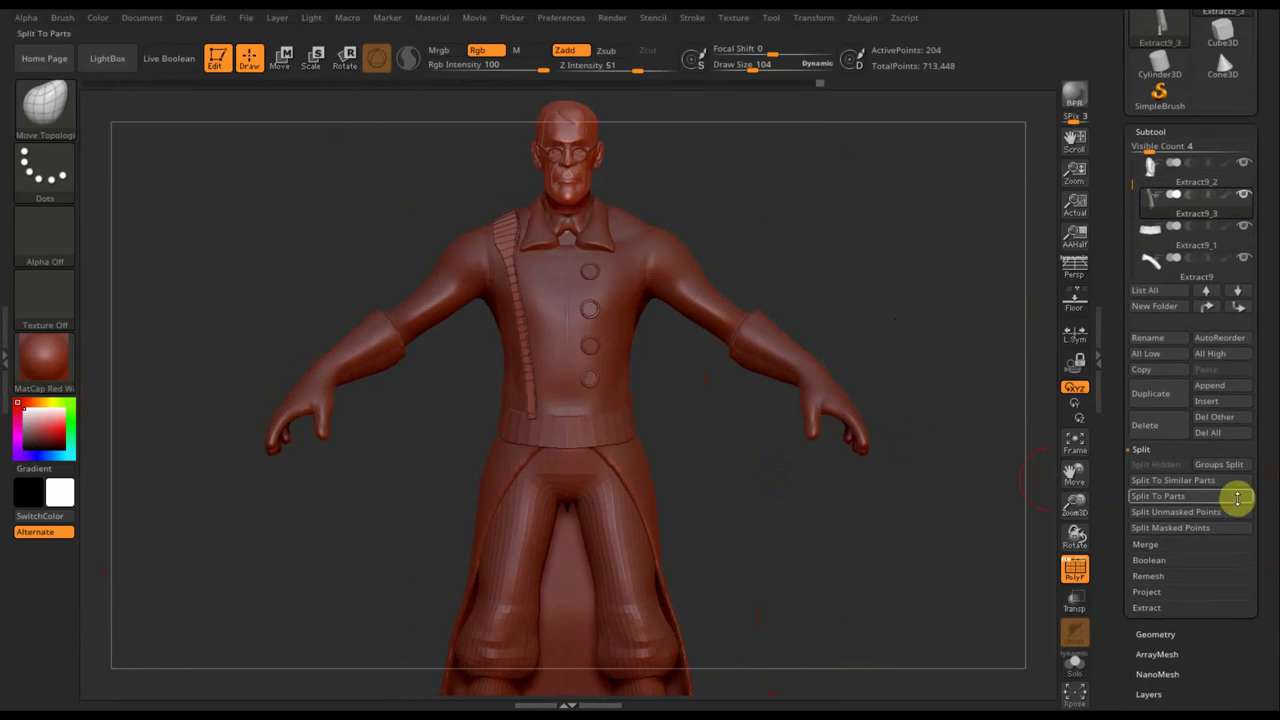
pyautogui.click(1154, 632)
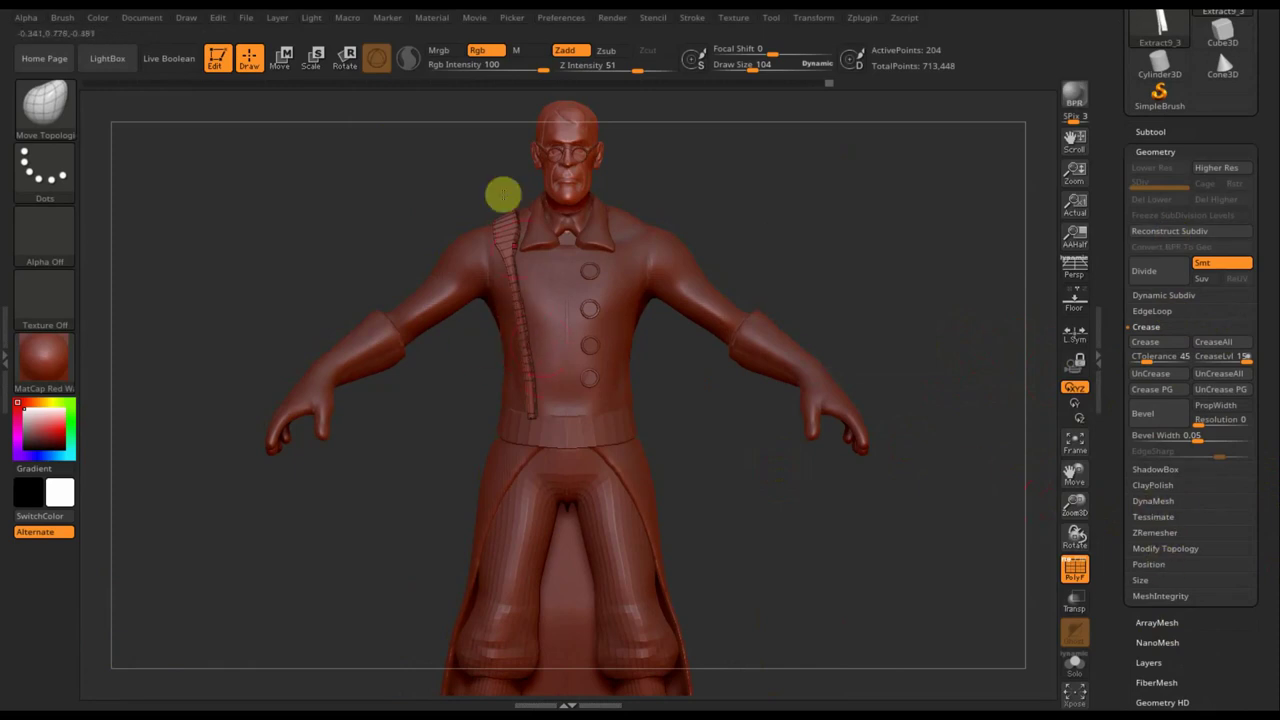
pyautogui.click(1155, 501)
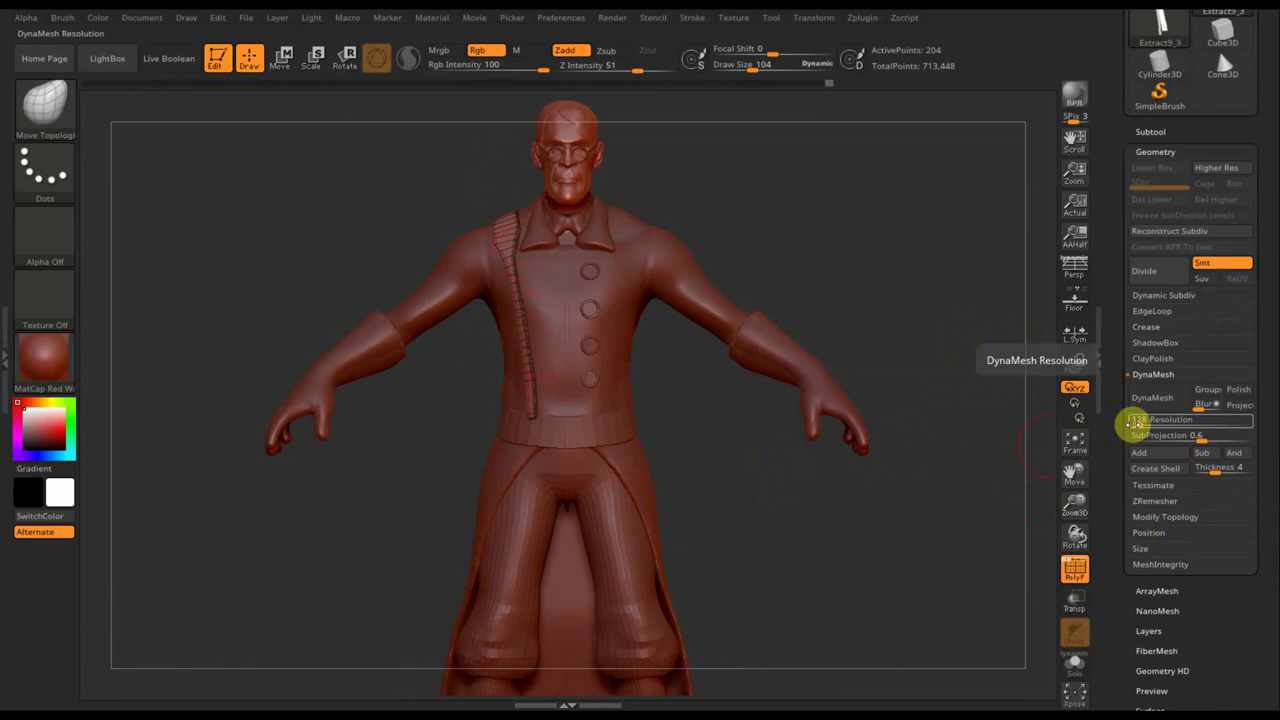
# - DynaMesh the strap at resolution 192
pyautogui.click(1135, 424)
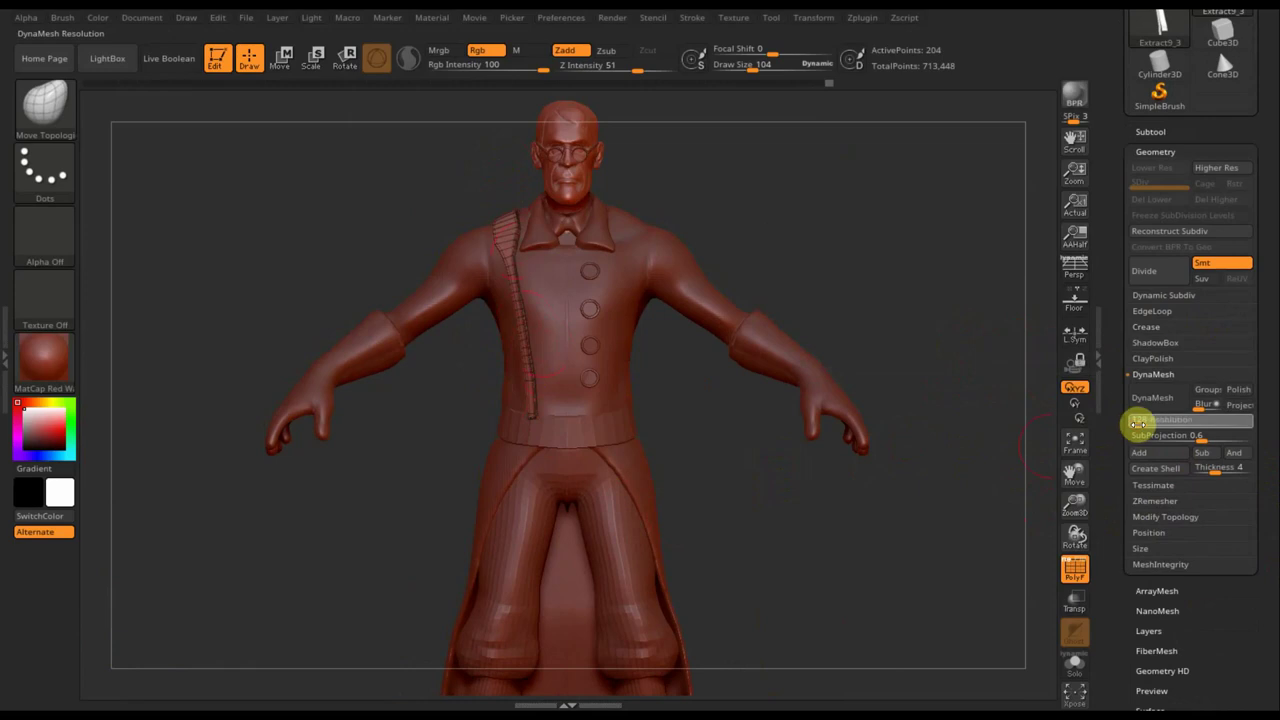
pyautogui.write('192')
pyautogui.press('Return')
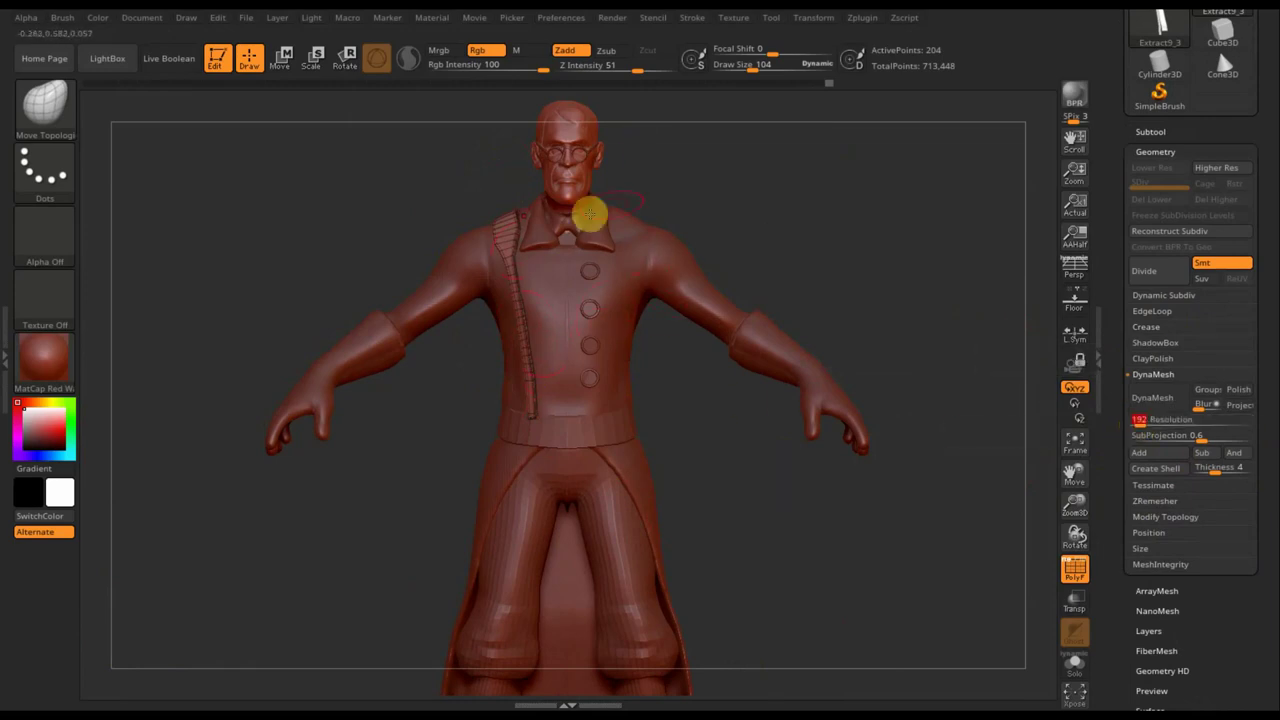
pyautogui.click(1155, 399)
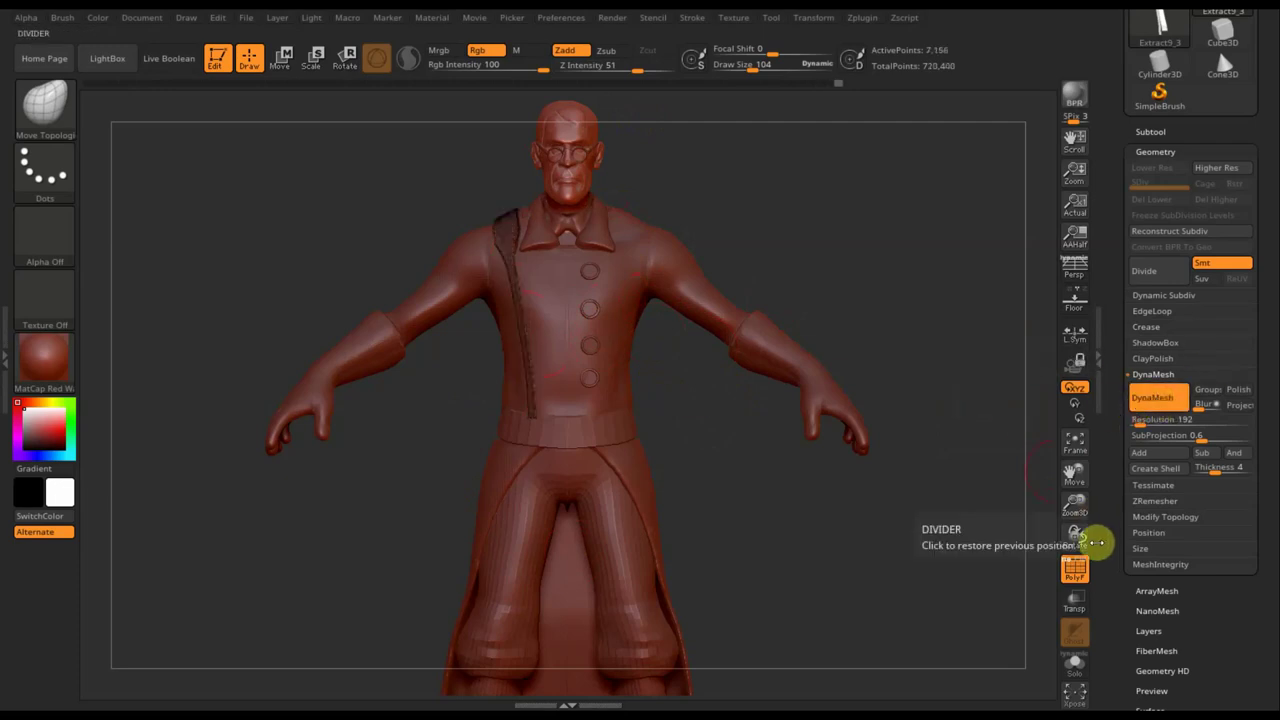
# - Smooth the top of the lapel strip and test one subdivision level before stepping back down
pyautogui.moveTo(943, 531)
pyautogui.mouseDown()
pyautogui.moveTo(950, 547)
pyautogui.moveTo(920, 549)
pyautogui.moveTo(923, 606)
pyautogui.moveTo(894, 558)
pyautogui.mouseUp()
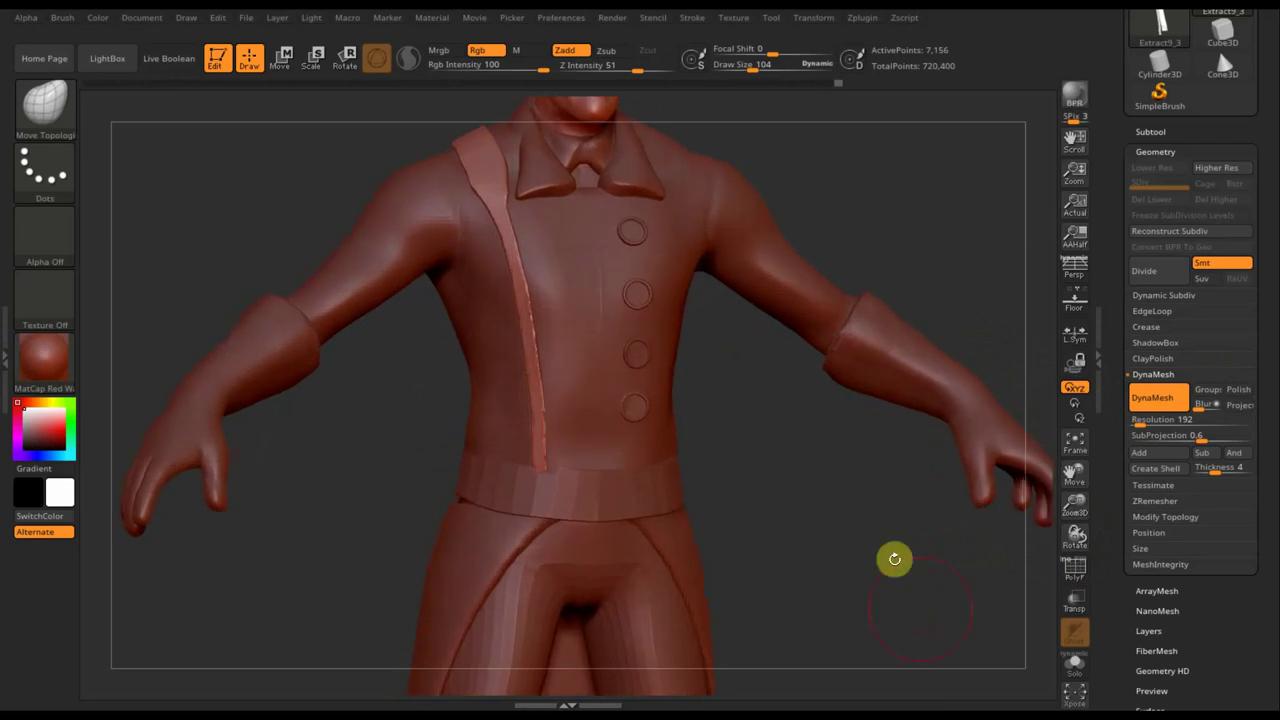
pyautogui.moveTo(849, 517); pyautogui.dragTo(806, 443)
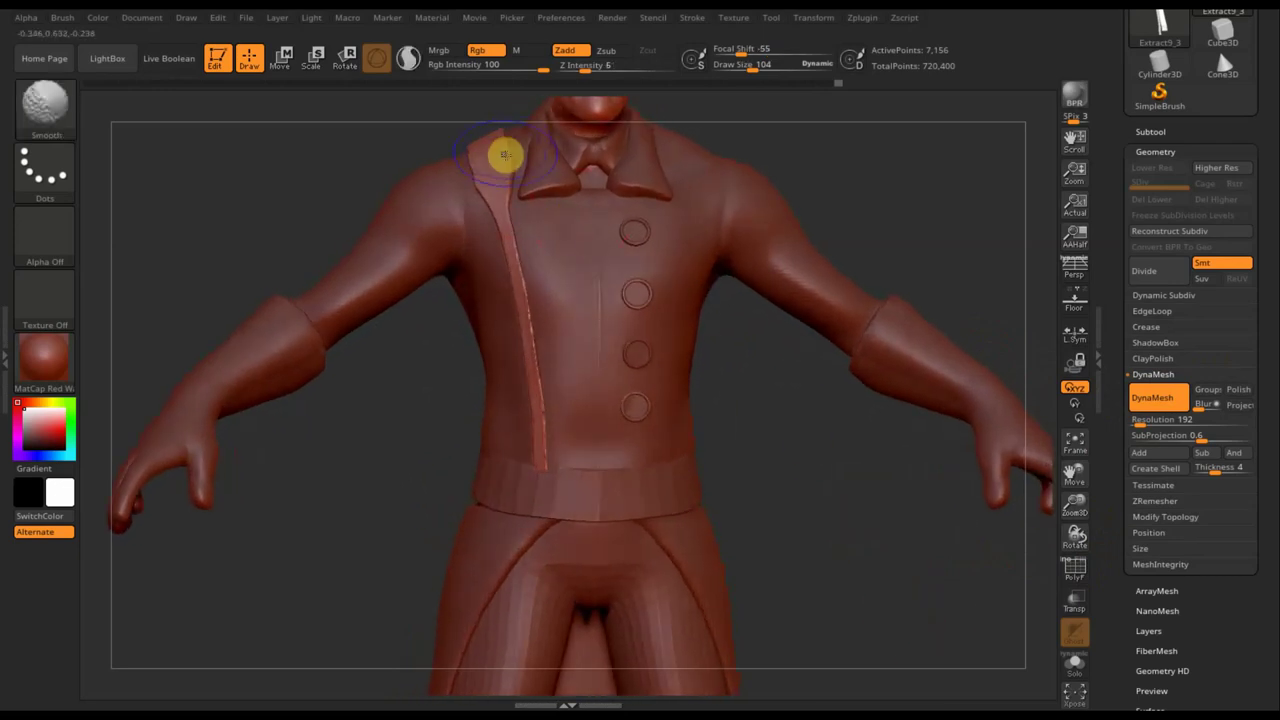
pyautogui.press('ctrl')
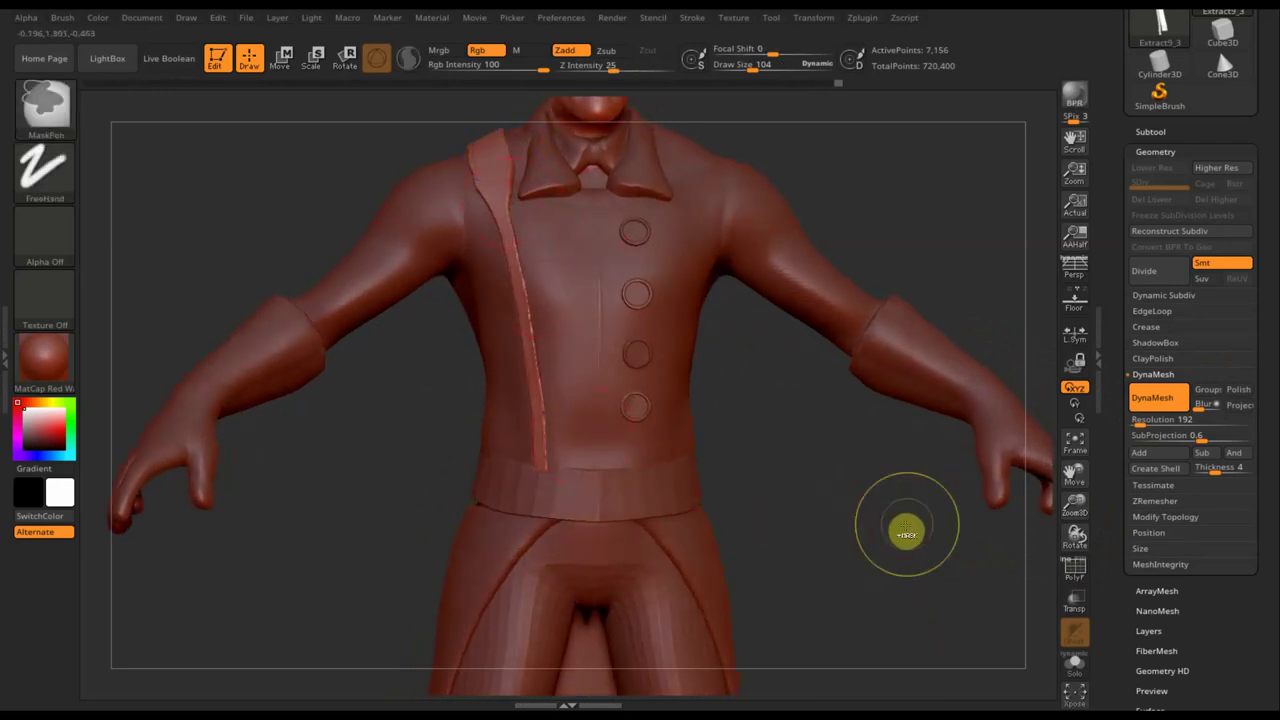
pyautogui.hotkey('ctrl', 'd')
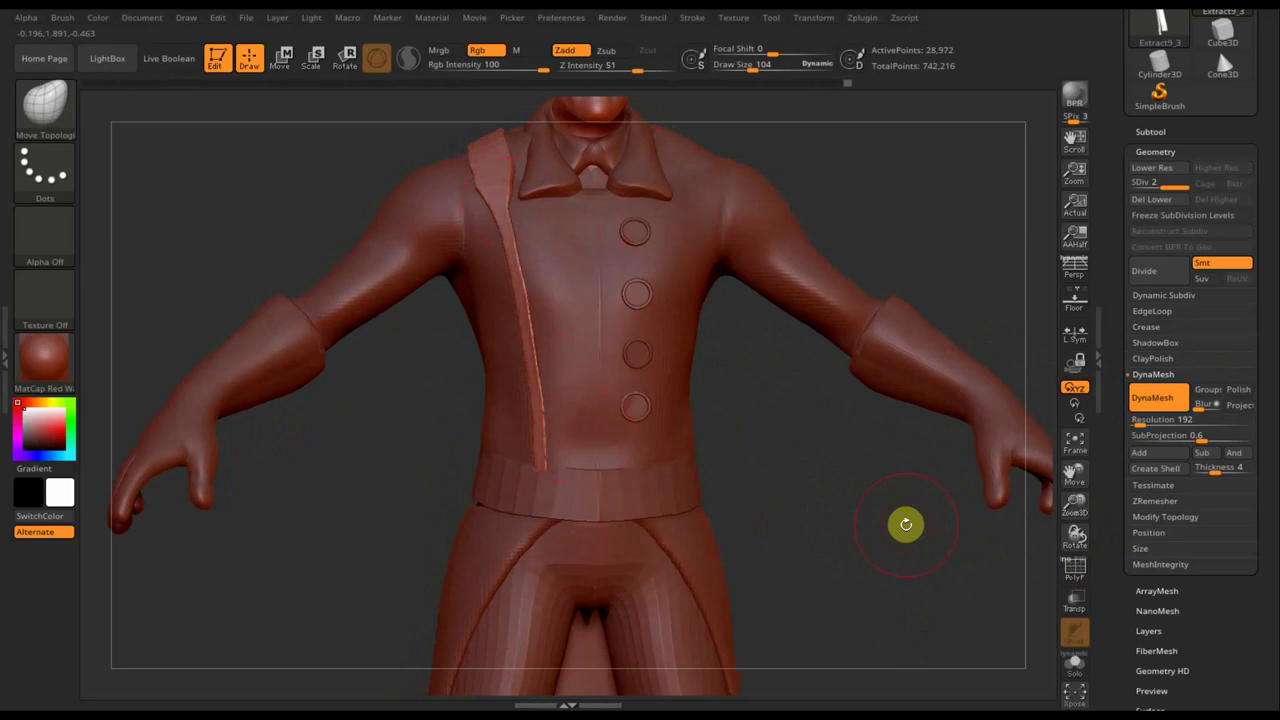
pyautogui.hotkey('shift', 'd')
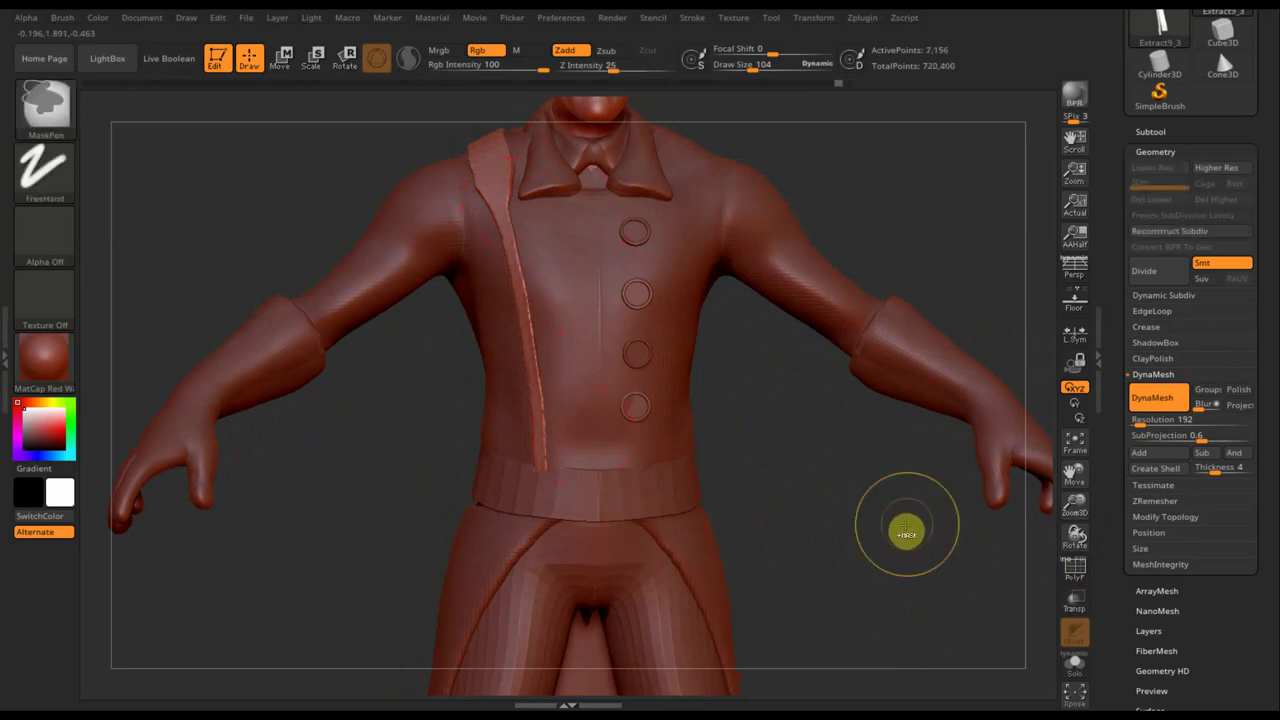
# - Remesh the strip at DynaMesh resolution 376, reaching 26,993 active points
pyautogui.click(1180, 417)
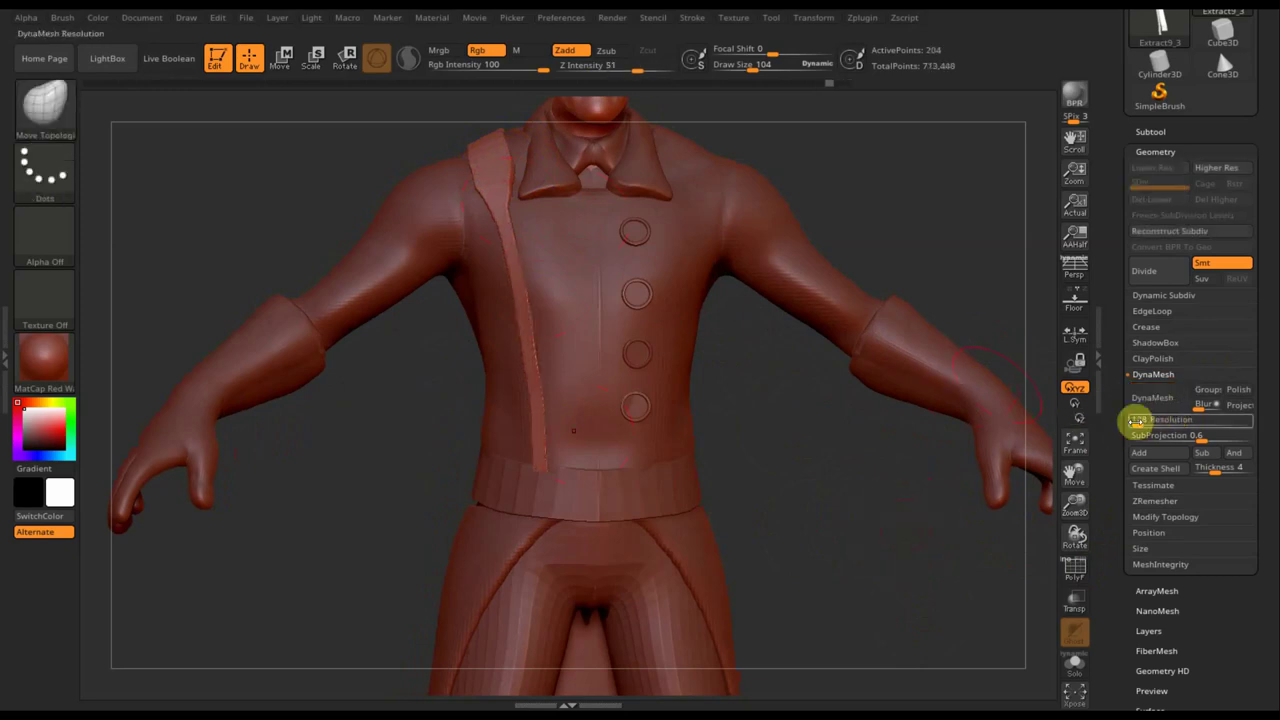
pyautogui.write('176')
pyautogui.press('Return')
pyautogui.click(1150, 398)
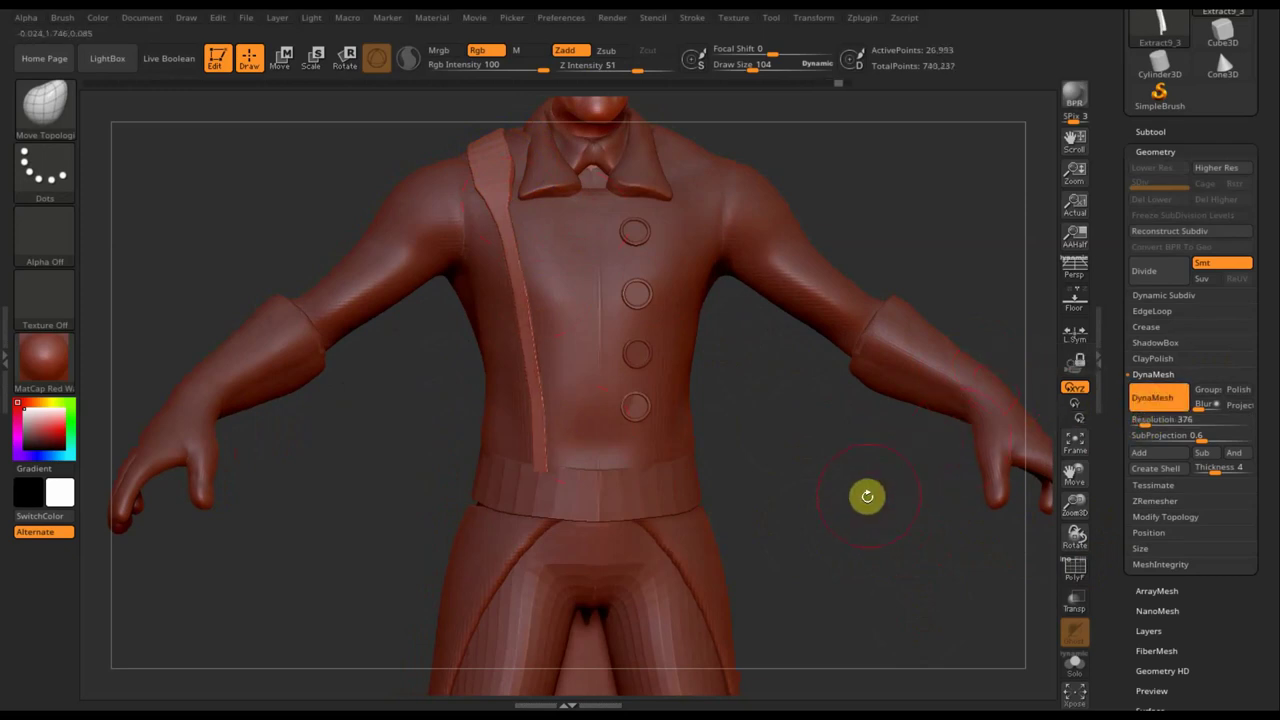
pyautogui.keyDown('alt'); pyautogui.moveTo(865, 505); pyautogui.dragTo(831, 394); pyautogui.keyUp('alt')
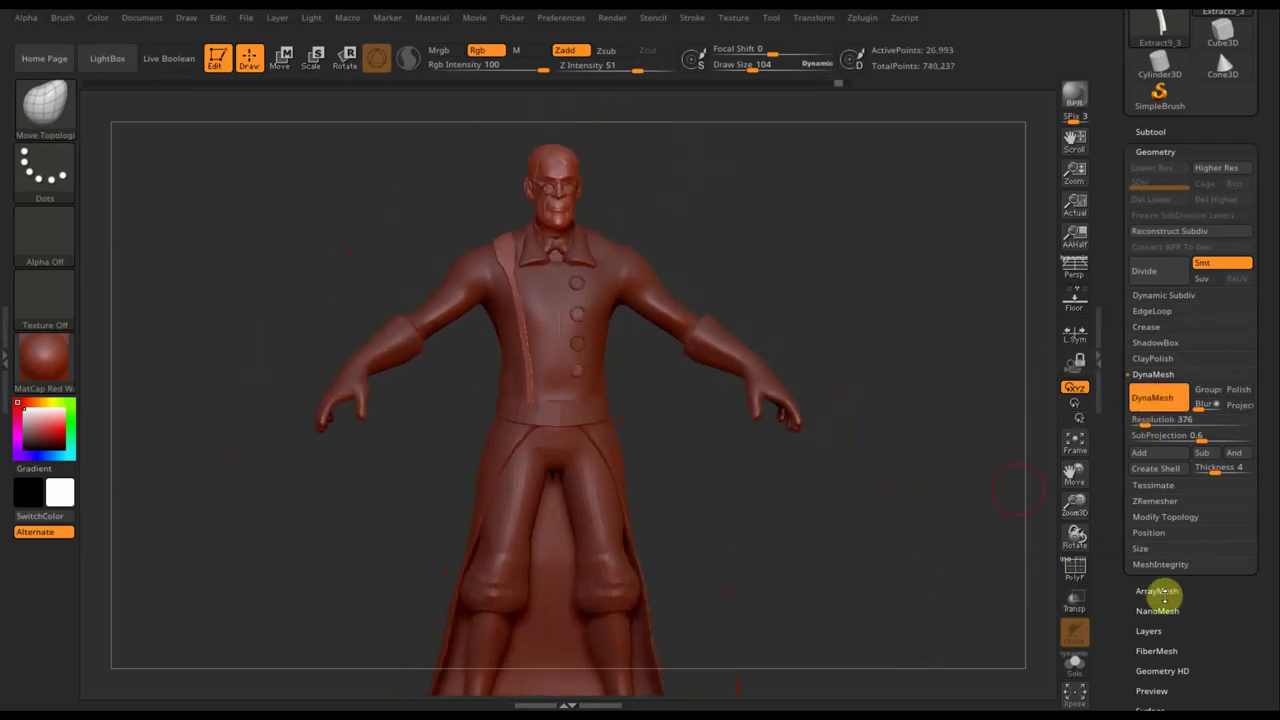
pyautogui.click(1166, 515)
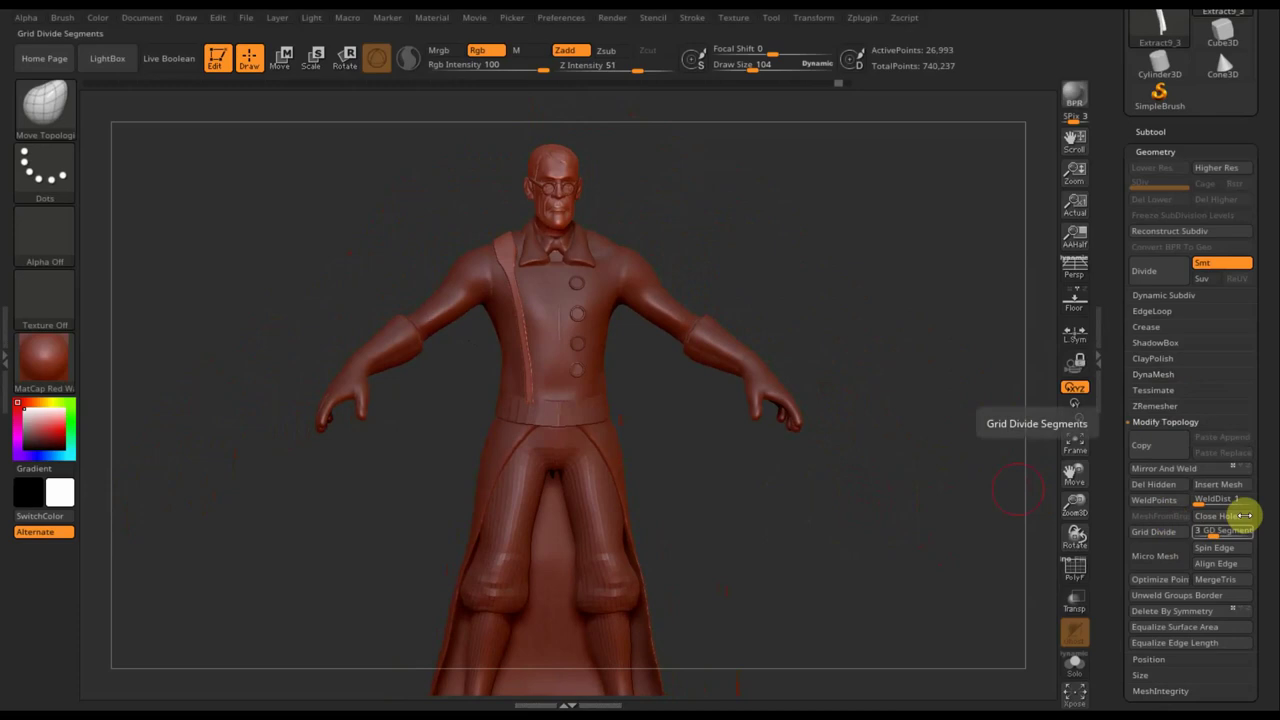
# - Mirror the lapel strip onto the other shoulder and check it from three-quarter and side views
pyautogui.click(1170, 468)
pyautogui.moveTo(857, 509)
pyautogui.mouseDown()
pyautogui.moveTo(877, 594)
pyautogui.moveTo(903, 560)
pyautogui.mouseUp()
pyautogui.moveTo(894, 200)
pyautogui.keyDown('alt'); pyautogui.mouseDown()
pyautogui.moveTo(786, 425)
pyautogui.moveTo(529, 383)
pyautogui.mouseUp(); pyautogui.keyUp('alt')
pyautogui.moveTo(691, 394); pyautogui.dragTo(543, 403)
pyautogui.moveTo(654, 400)
pyautogui.mouseDown()
pyautogui.moveTo(745, 405)
pyautogui.moveTo(854, 365)
pyautogui.mouseUp()
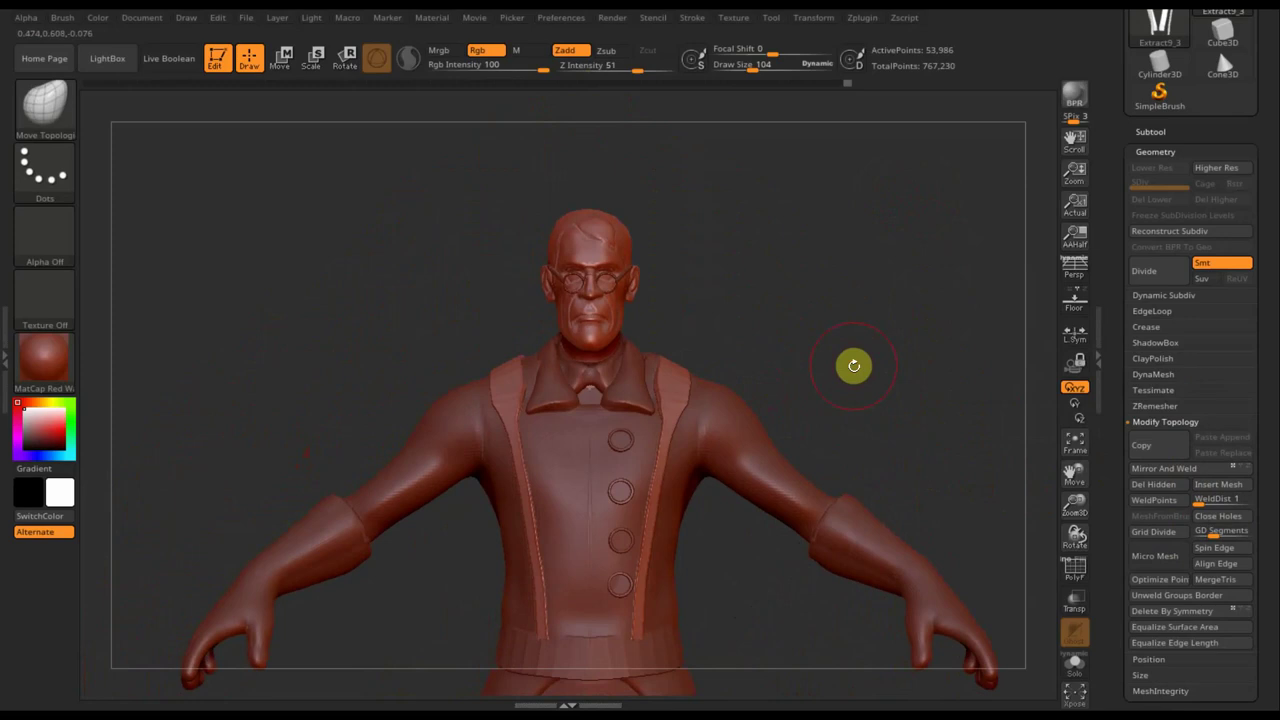
# - Orbit and zoom to look down on the shoulders from directly above
pyautogui.moveTo(834, 357)
pyautogui.mouseDown()
pyautogui.moveTo(823, 406)
pyautogui.moveTo(660, 377)
pyautogui.mouseUp()
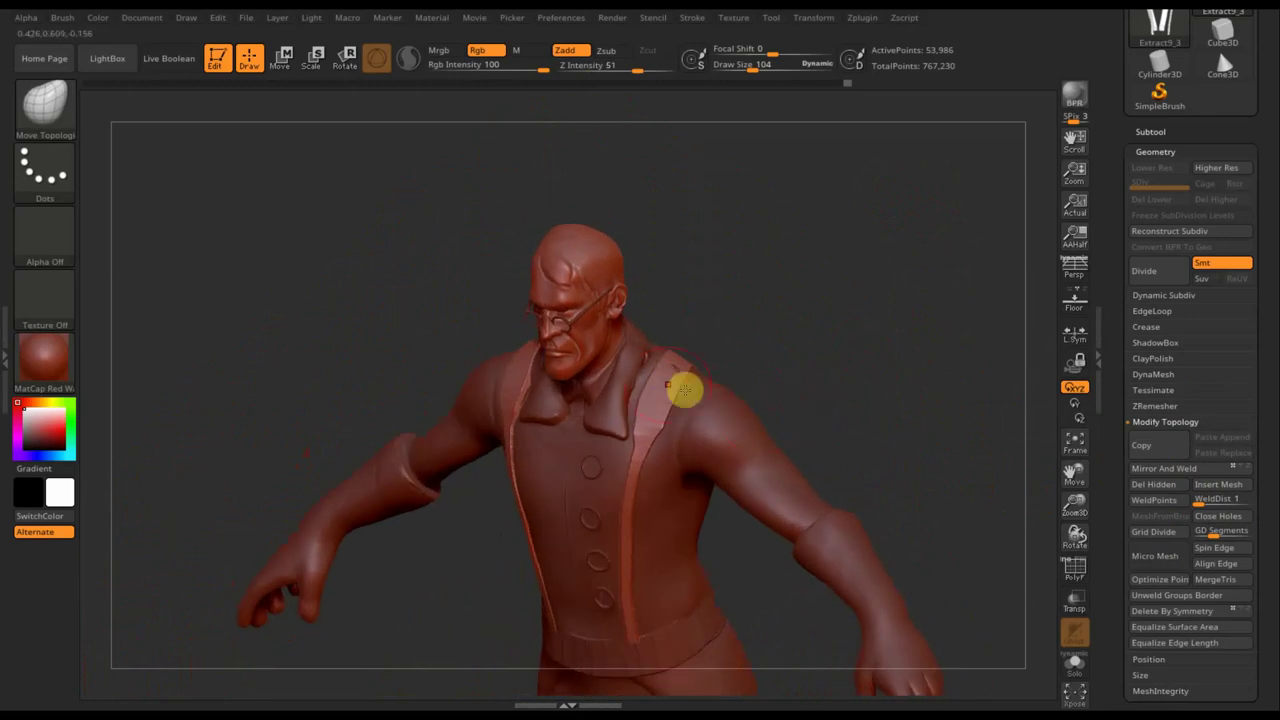
pyautogui.moveTo(831, 349)
pyautogui.mouseDown()
pyautogui.moveTo(883, 366)
pyautogui.moveTo(874, 343)
pyautogui.moveTo(866, 451)
pyautogui.moveTo(887, 284)
pyautogui.moveTo(894, 363)
pyautogui.mouseUp()
pyautogui.moveTo(908, 594)
pyautogui.keyDown('alt'); pyautogui.mouseDown()
pyautogui.moveTo(920, 483)
pyautogui.moveTo(913, 501)
pyautogui.mouseUp(); pyautogui.keyUp('alt')
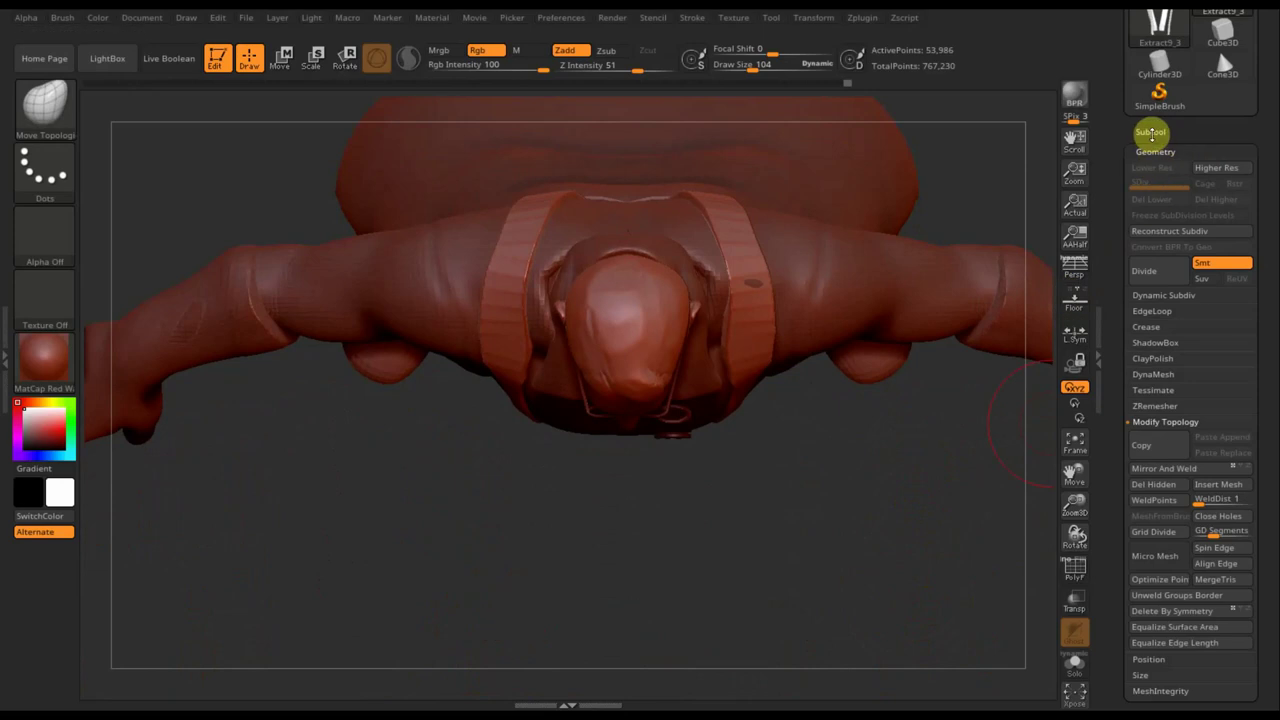
pyautogui.click(1152, 133)
pyautogui.moveTo(1150, 198)
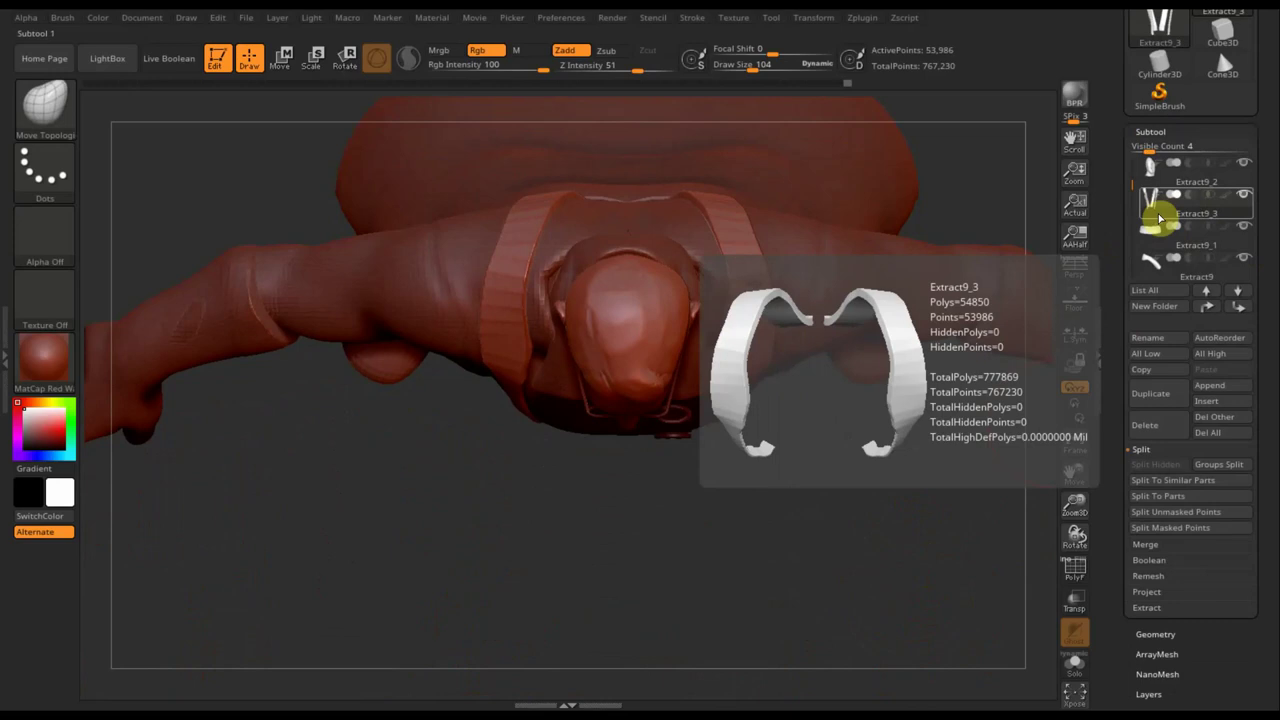
# - Duplicate the lapel strap subtool
pyautogui.click(1152, 396)
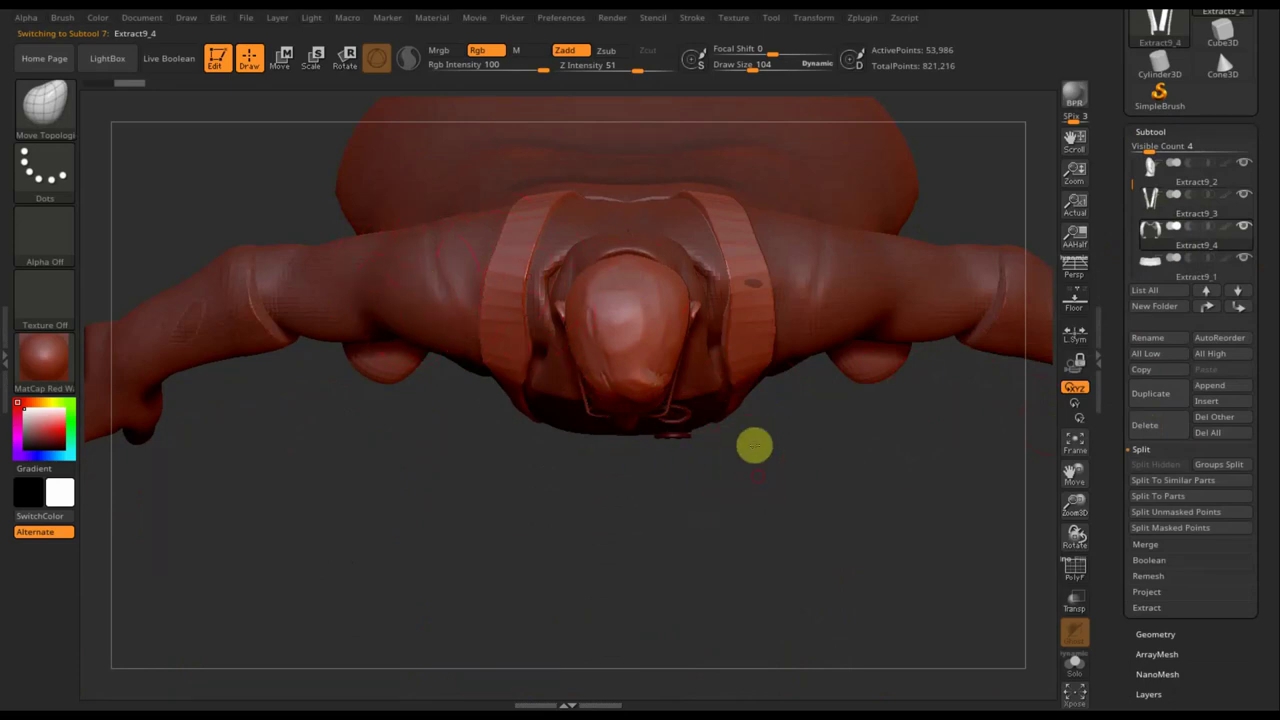
pyautogui.keyDown('shift'); pyautogui.moveTo(751, 443); pyautogui.dragTo(751, 323); pyautogui.keyUp('shift')
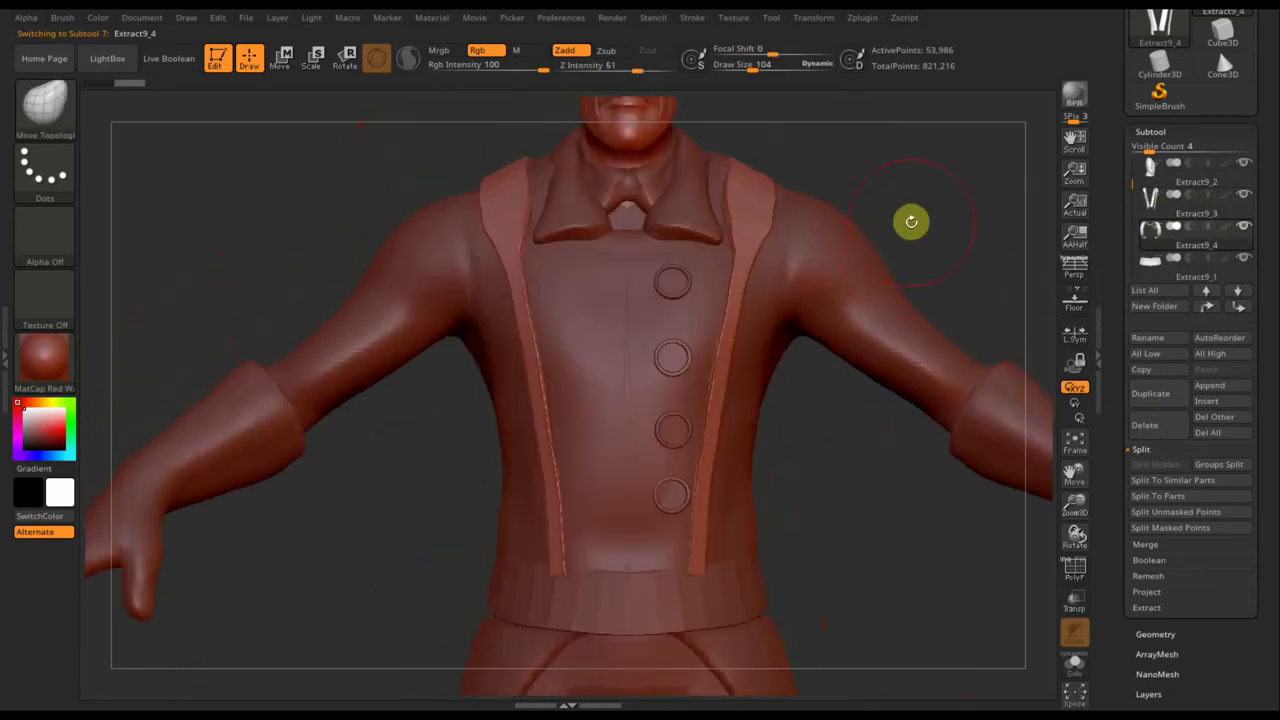
pyautogui.moveTo(910, 218)
pyautogui.mouseDown()
pyautogui.moveTo(909, 320)
pyautogui.moveTo(923, 340)
pyautogui.mouseUp()
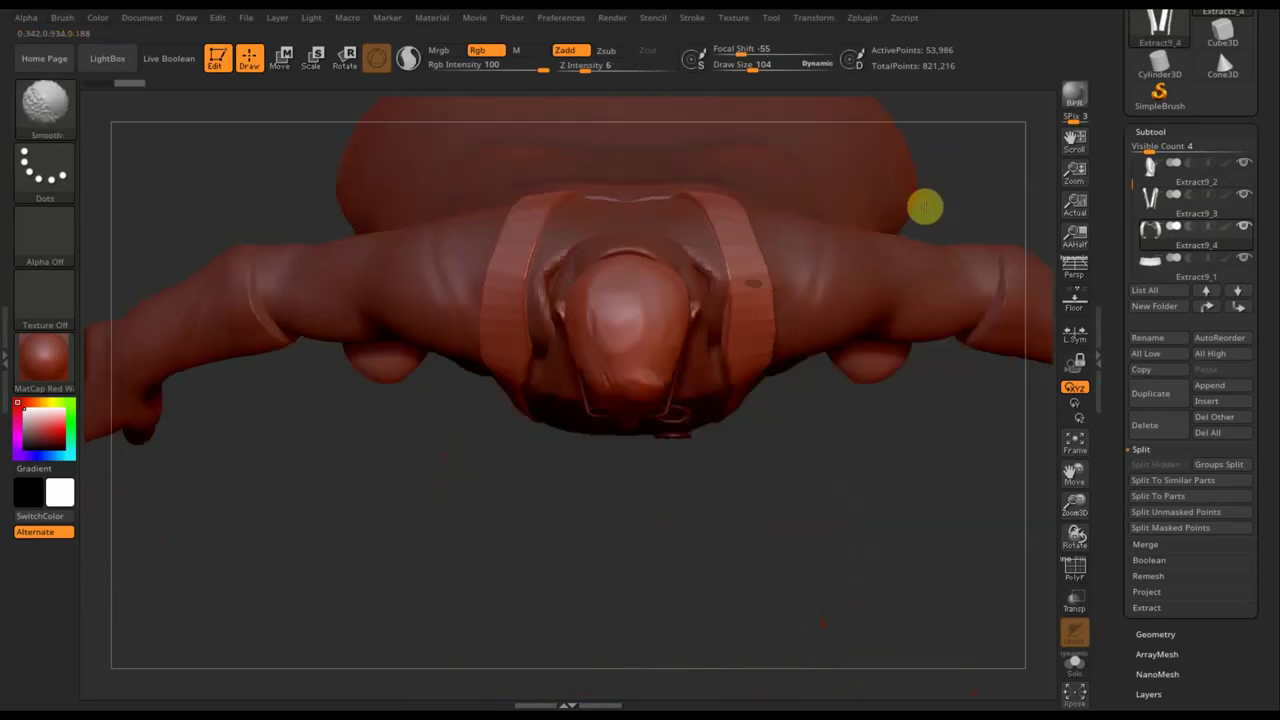
# - Draw a short strap across the left shoulder with CurveStrapSnap at Draw Size 45, then run Groups Split
pyautogui.click(55, 110)
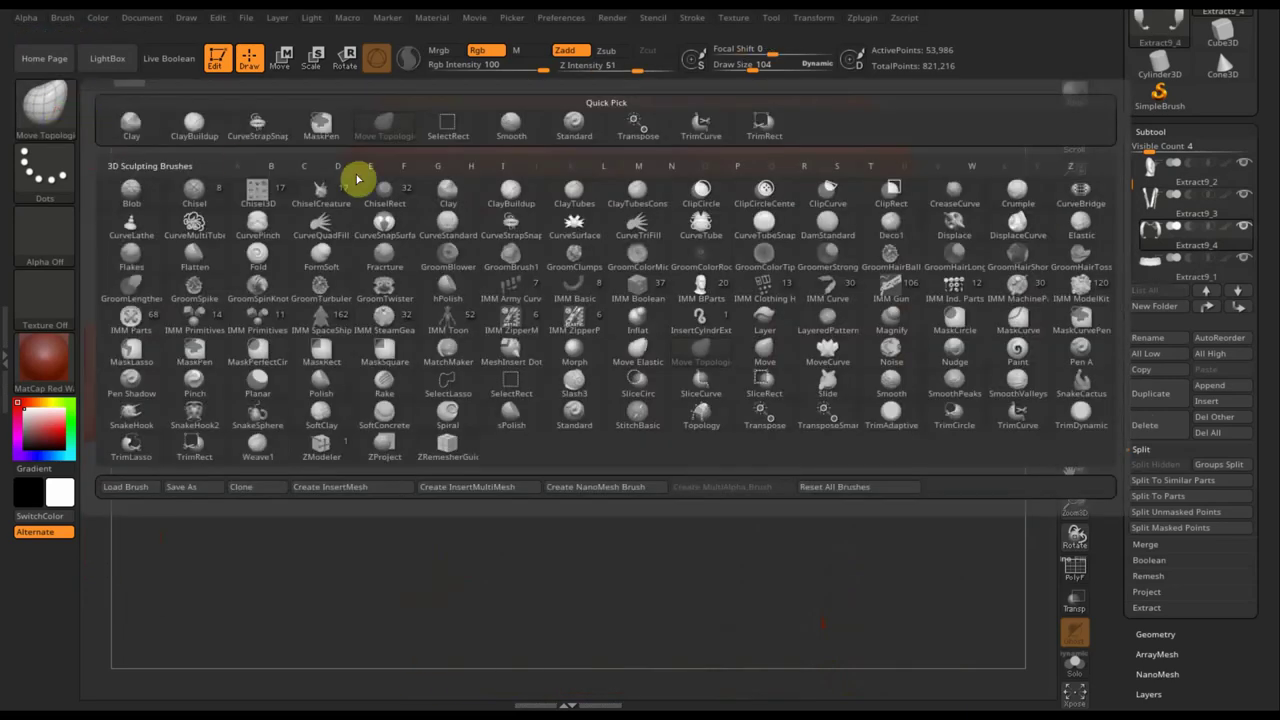
pyautogui.click(515, 230)
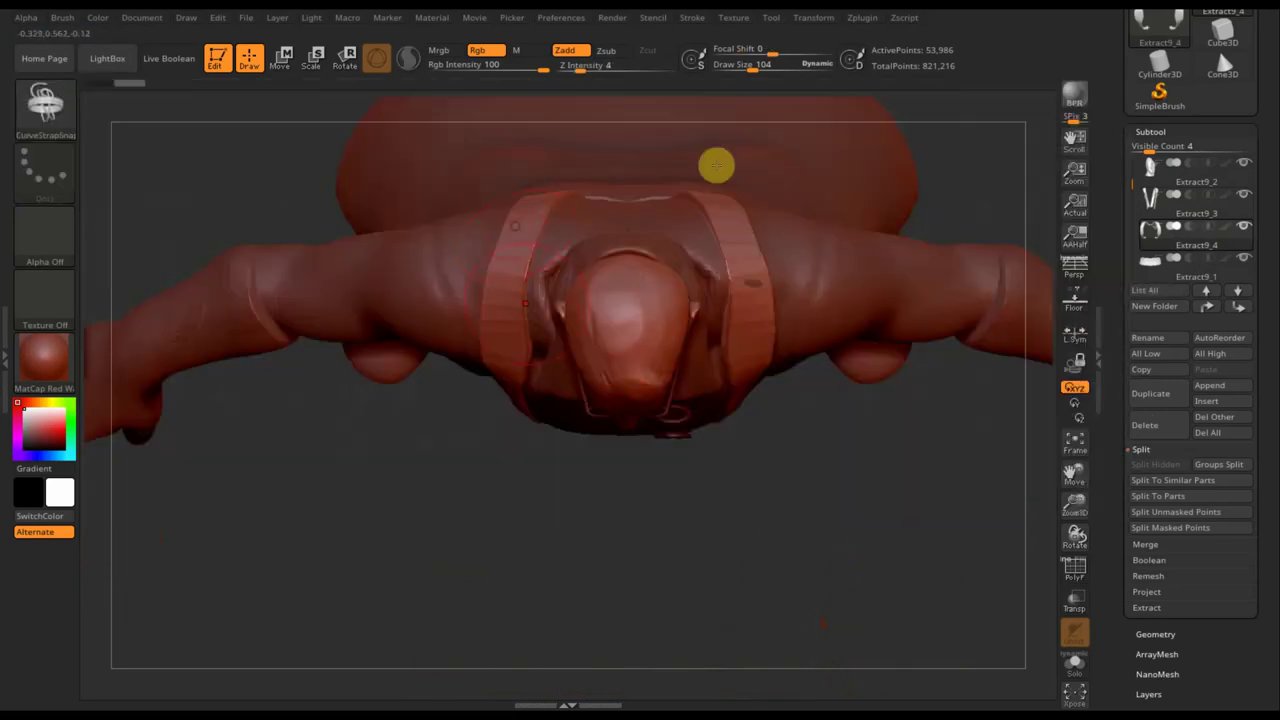
pyautogui.moveTo(743, 72); pyautogui.dragTo(720, 91)
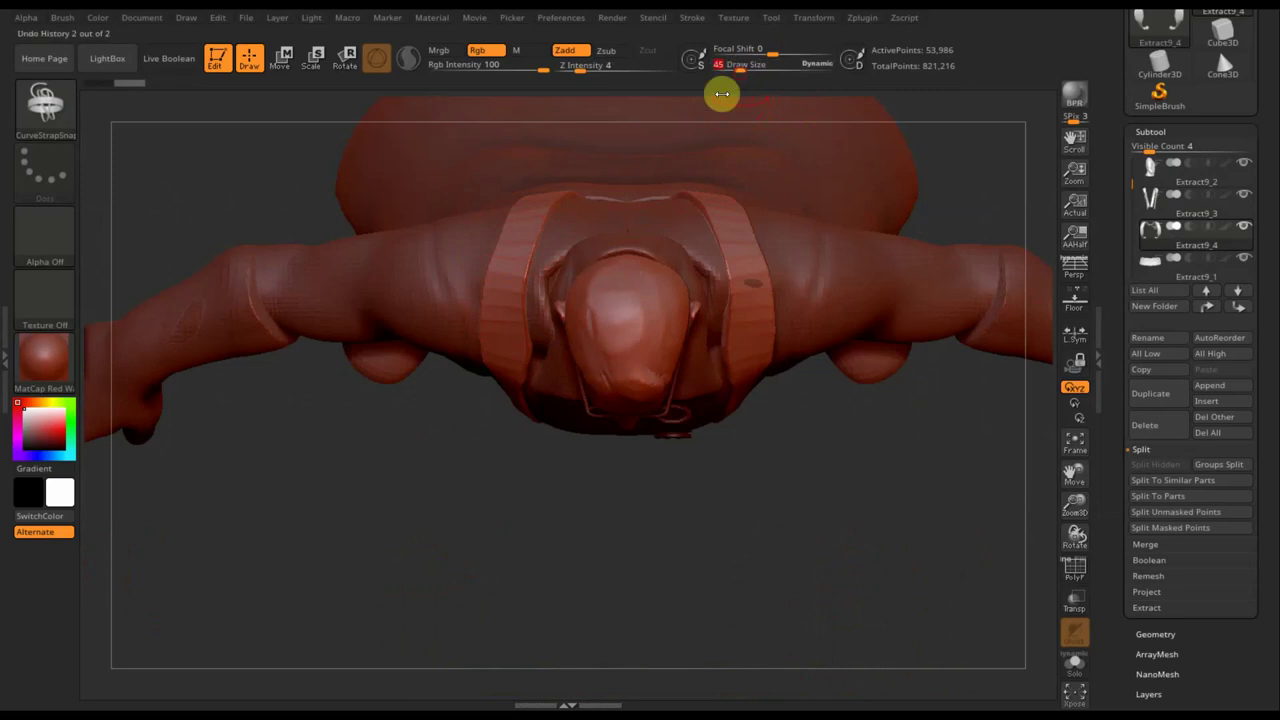
pyautogui.moveTo(464, 311); pyautogui.dragTo(548, 313)
pyautogui.moveTo(857, 503); pyautogui.dragTo(862, 288)
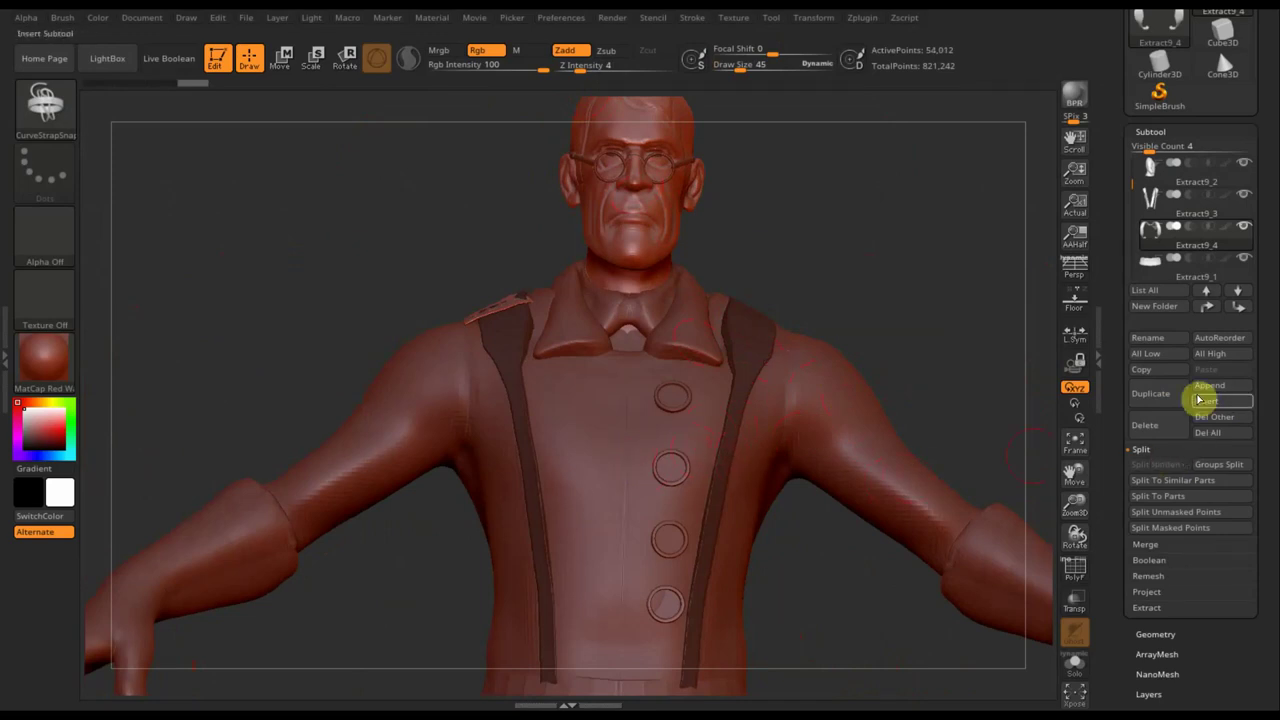
pyautogui.click(1215, 466)
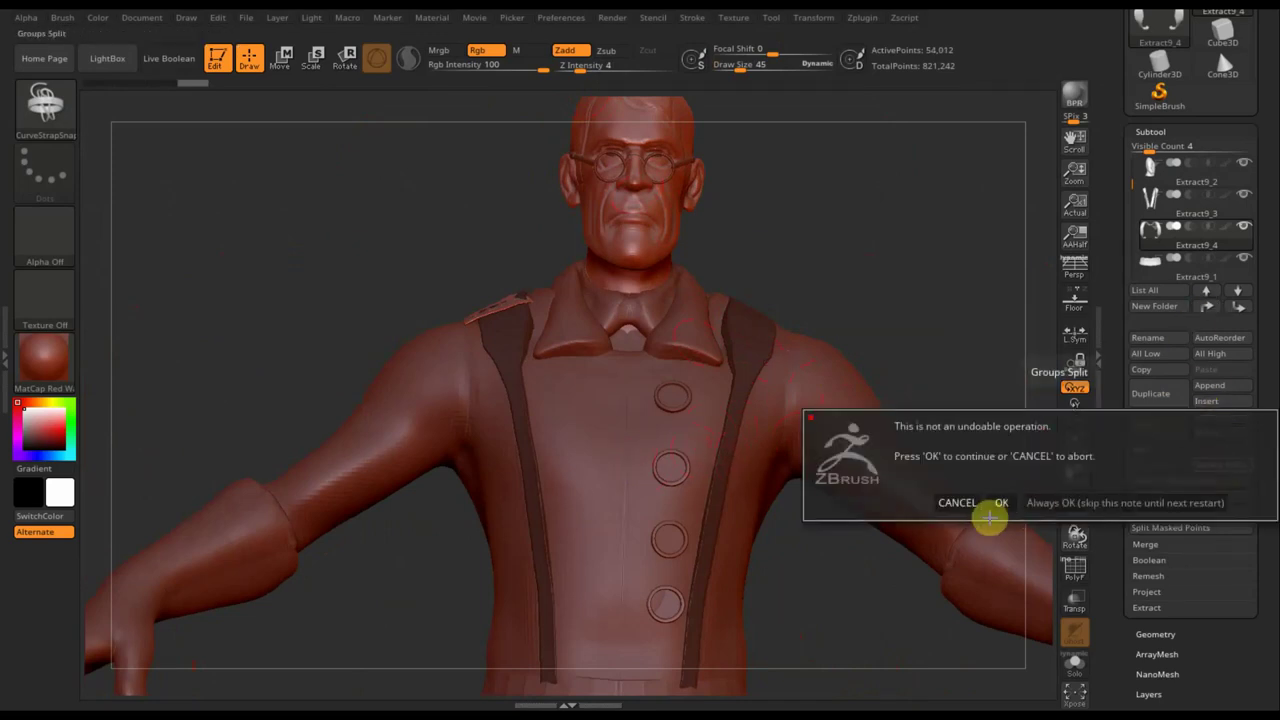
# - Confirm the Groups Split and delete the extra lapel strap copy
pyautogui.click(1000, 502)
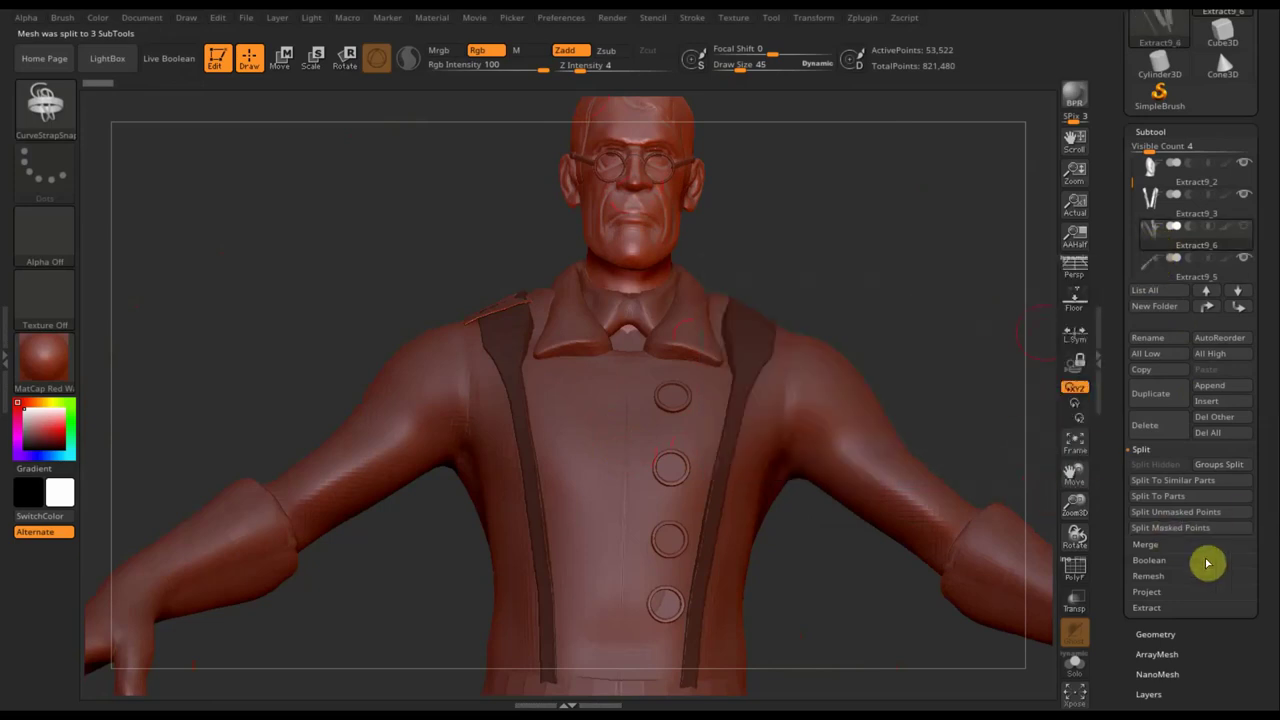
pyautogui.click(1153, 428)
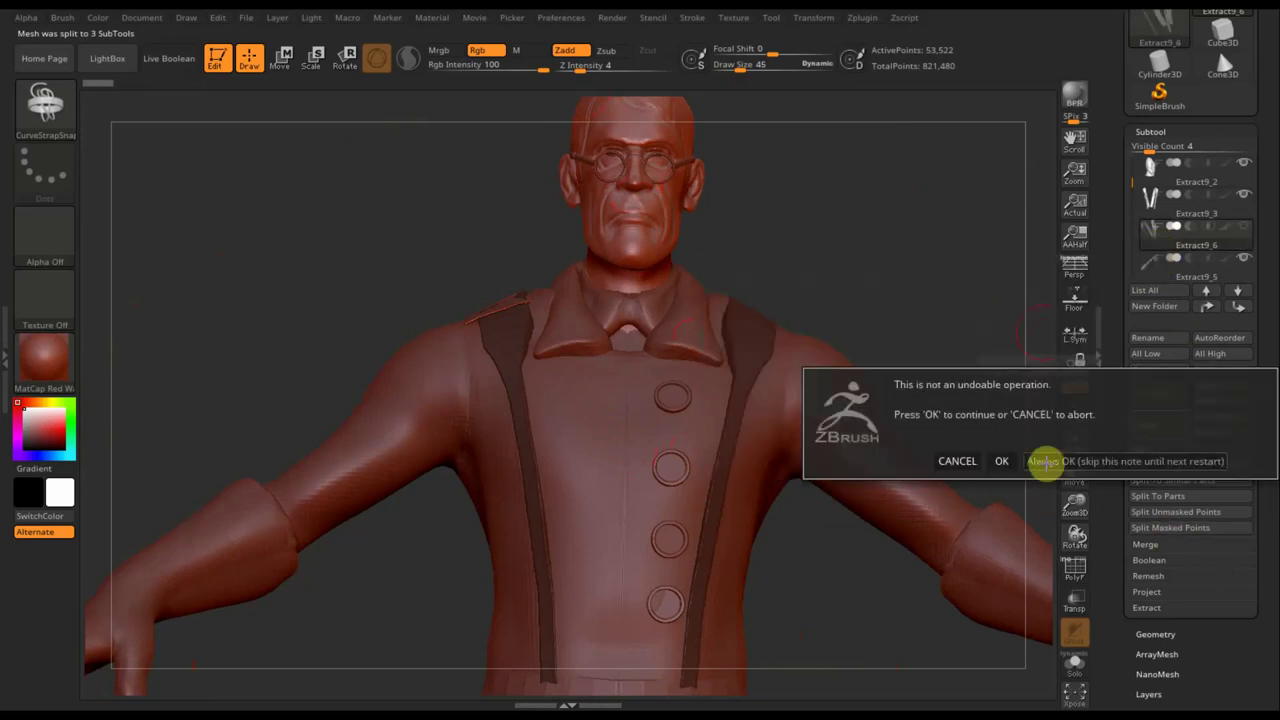
pyautogui.click(997, 459)
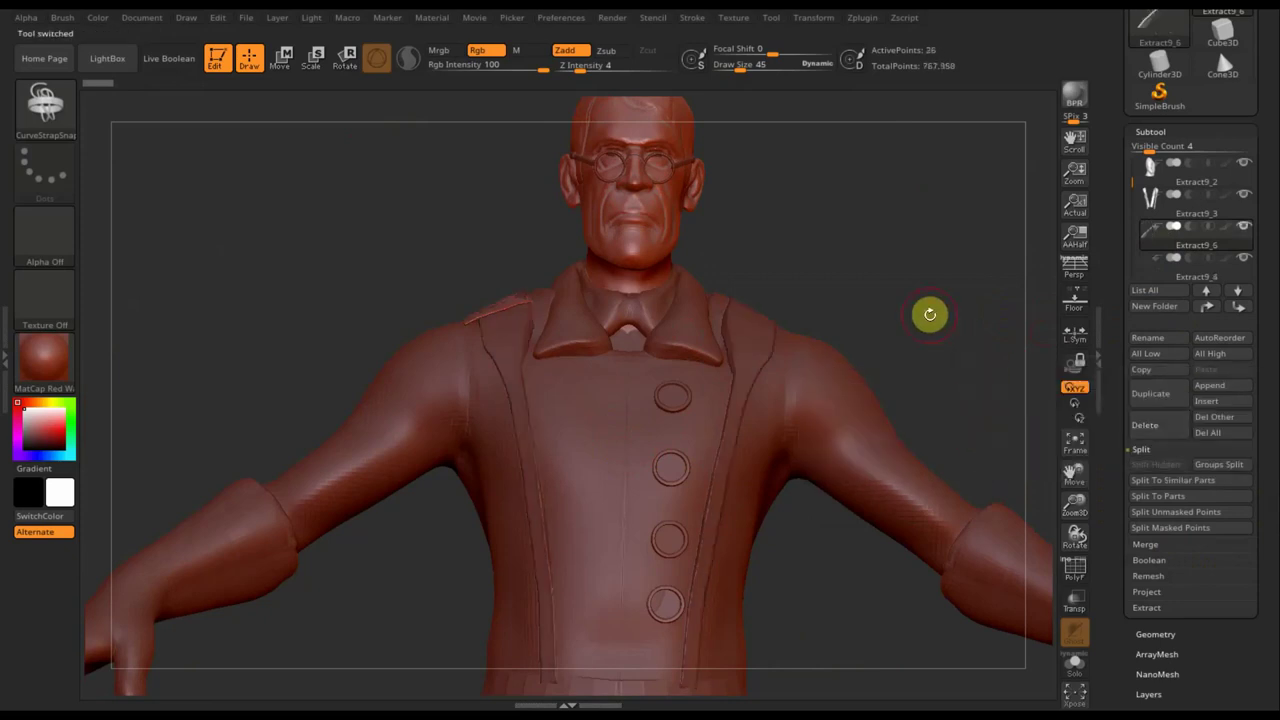
pyautogui.moveTo(887, 249)
pyautogui.mouseDown()
pyautogui.moveTo(920, 323)
pyautogui.moveTo(903, 380)
pyautogui.mouseUp()
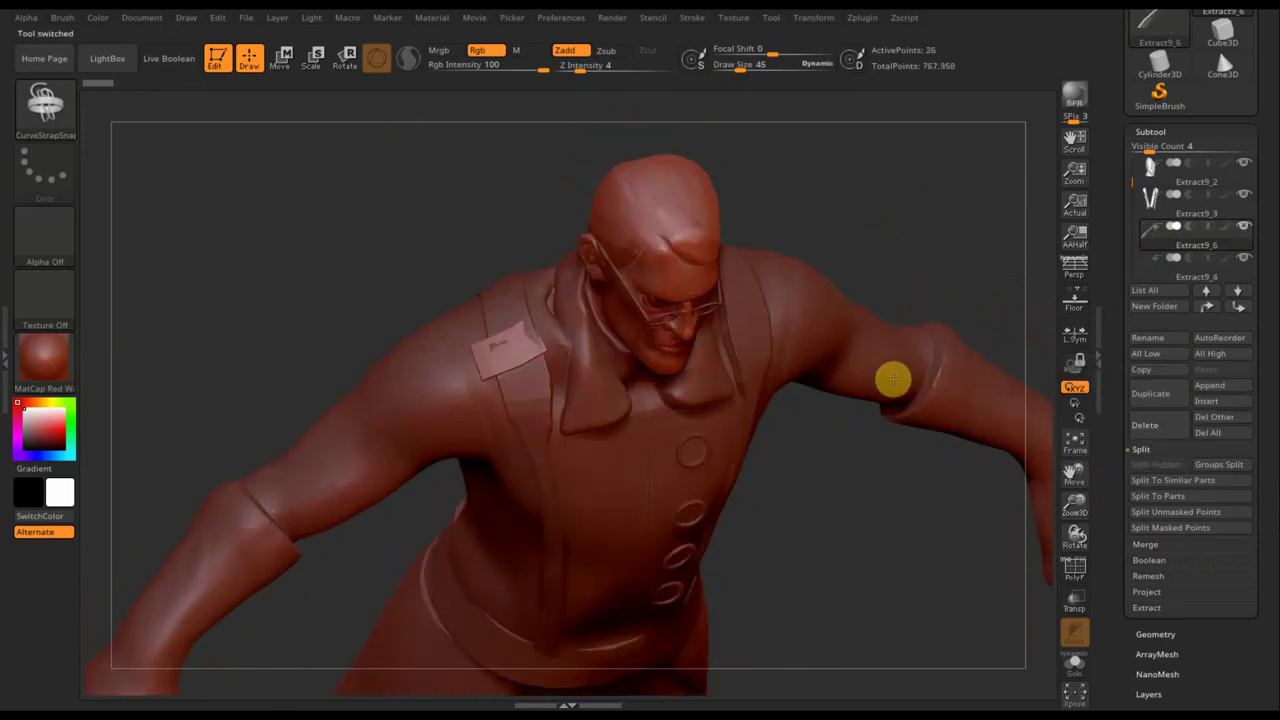
# - Reposition the shoulder strap along the shoulder top with Transpose Move and the 3D gizmo
pyautogui.click(281, 57)
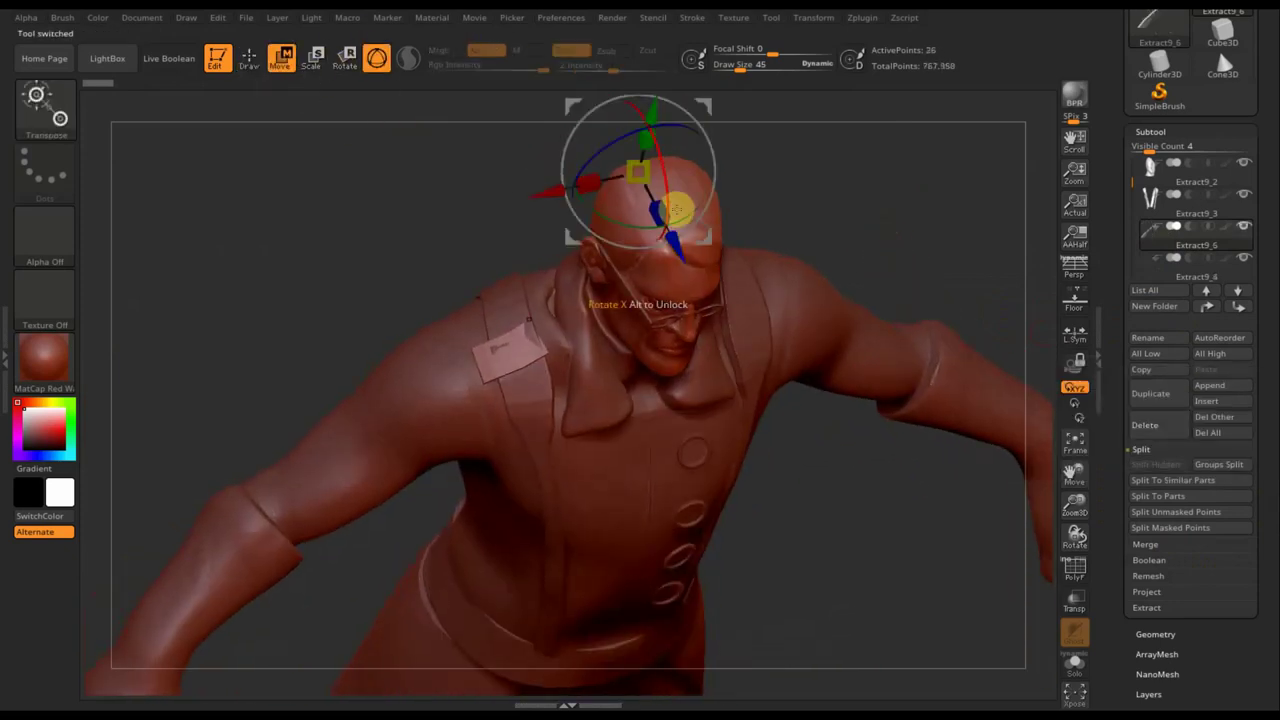
pyautogui.moveTo(824, 153); pyautogui.dragTo(817, 220)
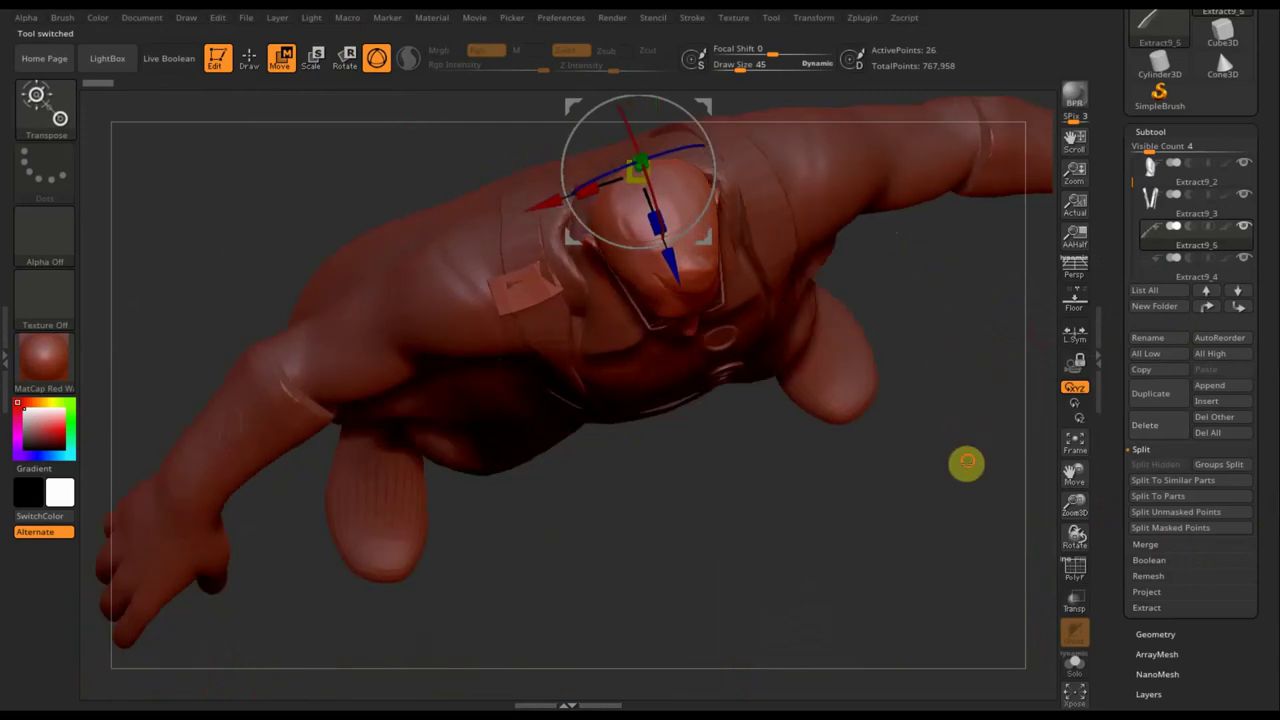
pyautogui.moveTo(966, 460); pyautogui.dragTo(920, 423)
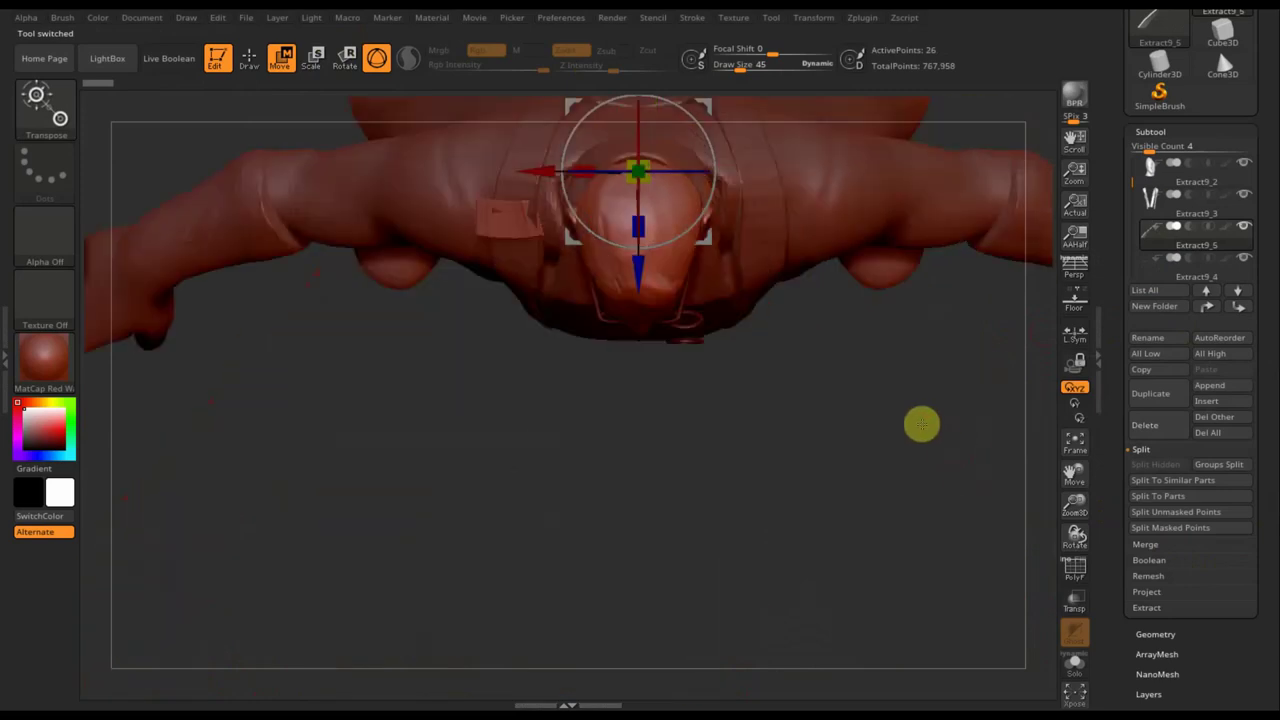
pyautogui.click(376, 57)
pyautogui.moveTo(512, 205); pyautogui.dragTo(346, 206)
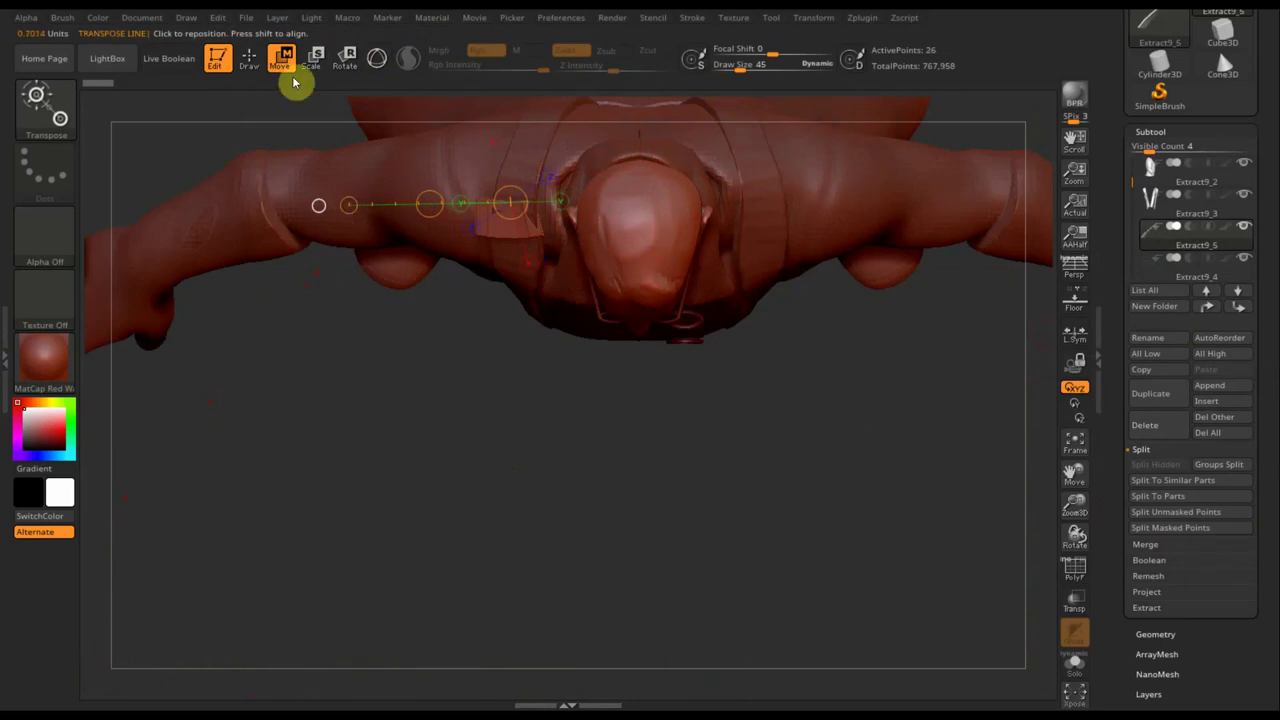
pyautogui.click(379, 64)
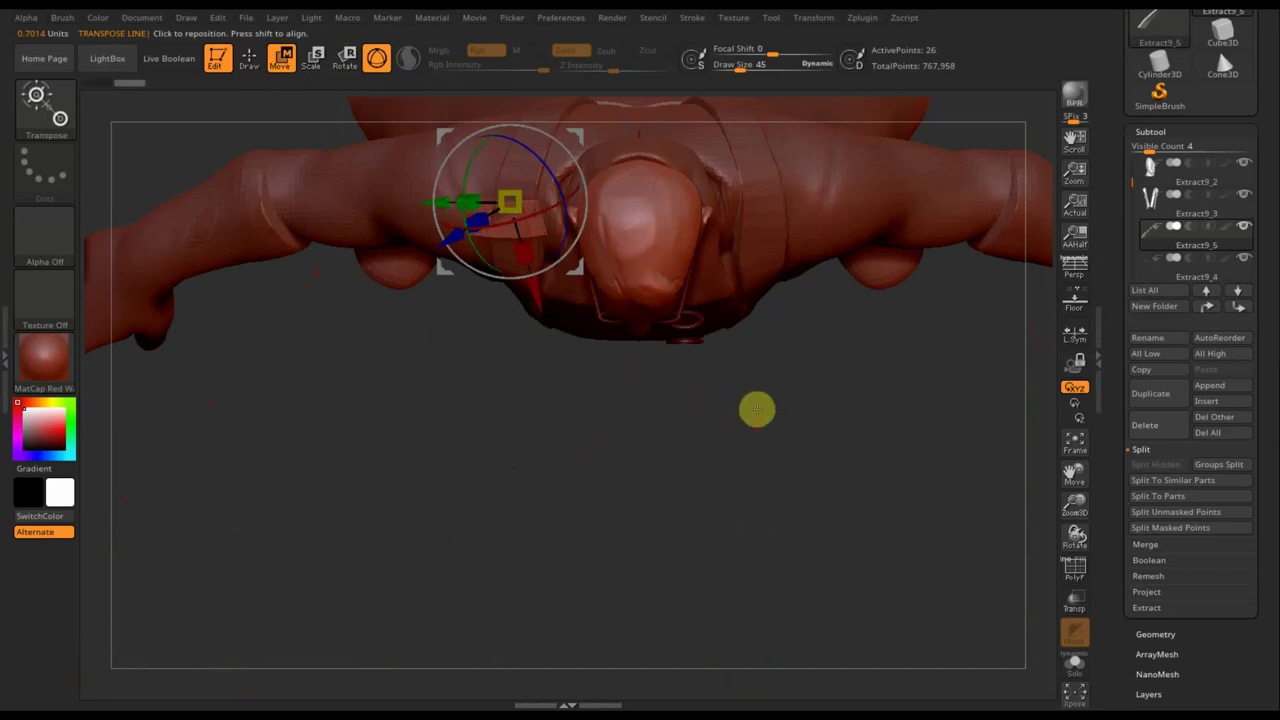
pyautogui.moveTo(754, 423); pyautogui.dragTo(737, 240)
pyautogui.moveTo(904, 158)
pyautogui.mouseDown()
pyautogui.moveTo(951, 163)
pyautogui.moveTo(917, 147)
pyautogui.mouseUp()
pyautogui.moveTo(917, 383); pyautogui.dragTo(909, 403)
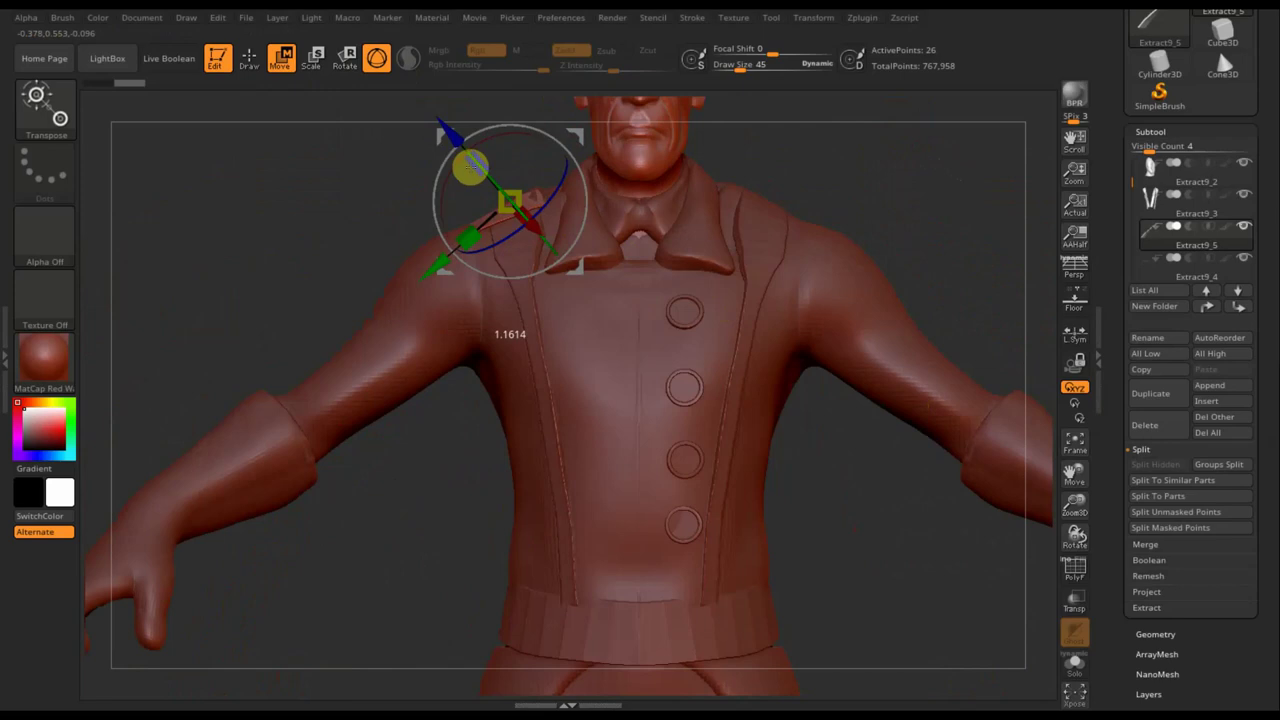
pyautogui.click(250, 62)
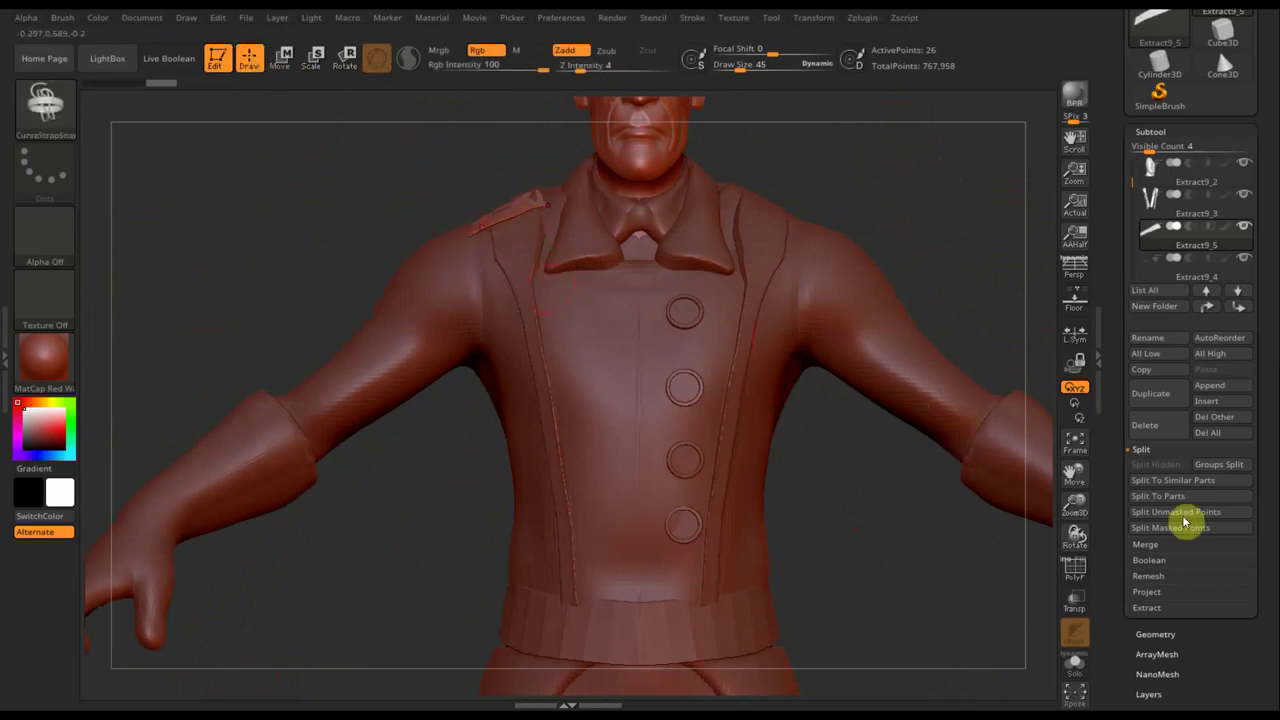
# - Thicken the shoulder strap piece with the Inflate deformation
pyautogui.scroll(-5, 1263, 583)
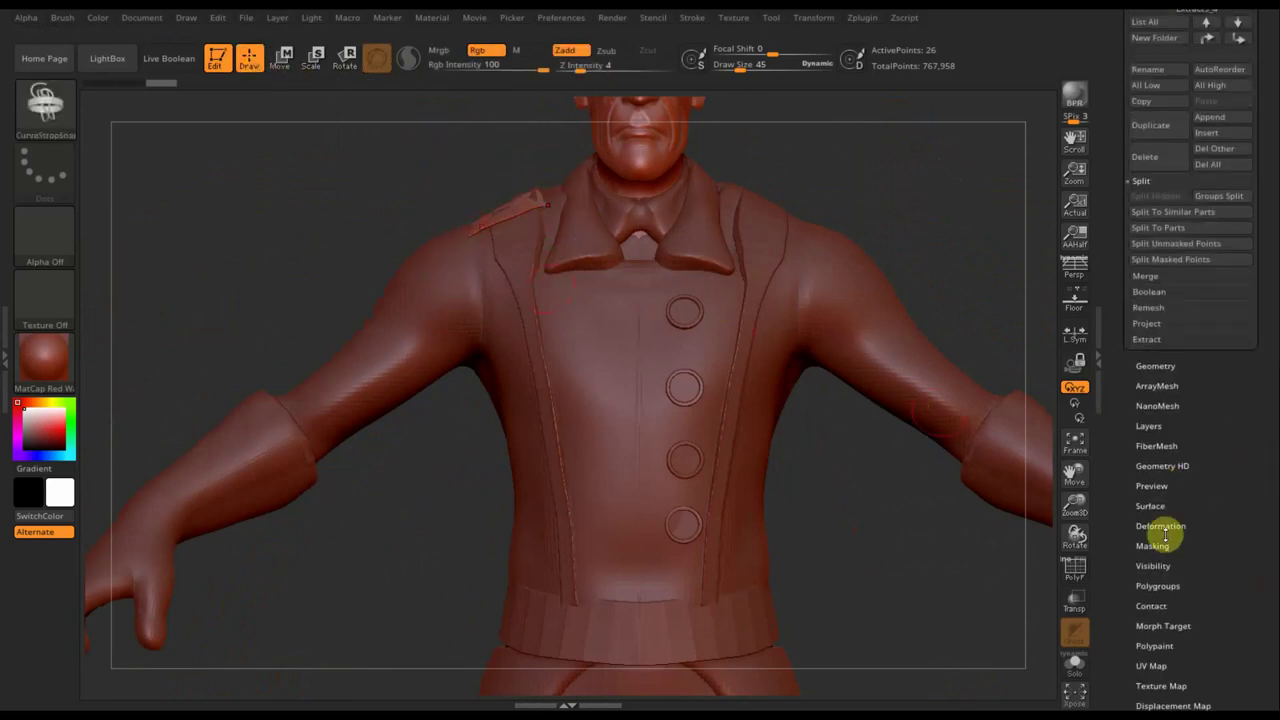
pyautogui.click(1162, 525)
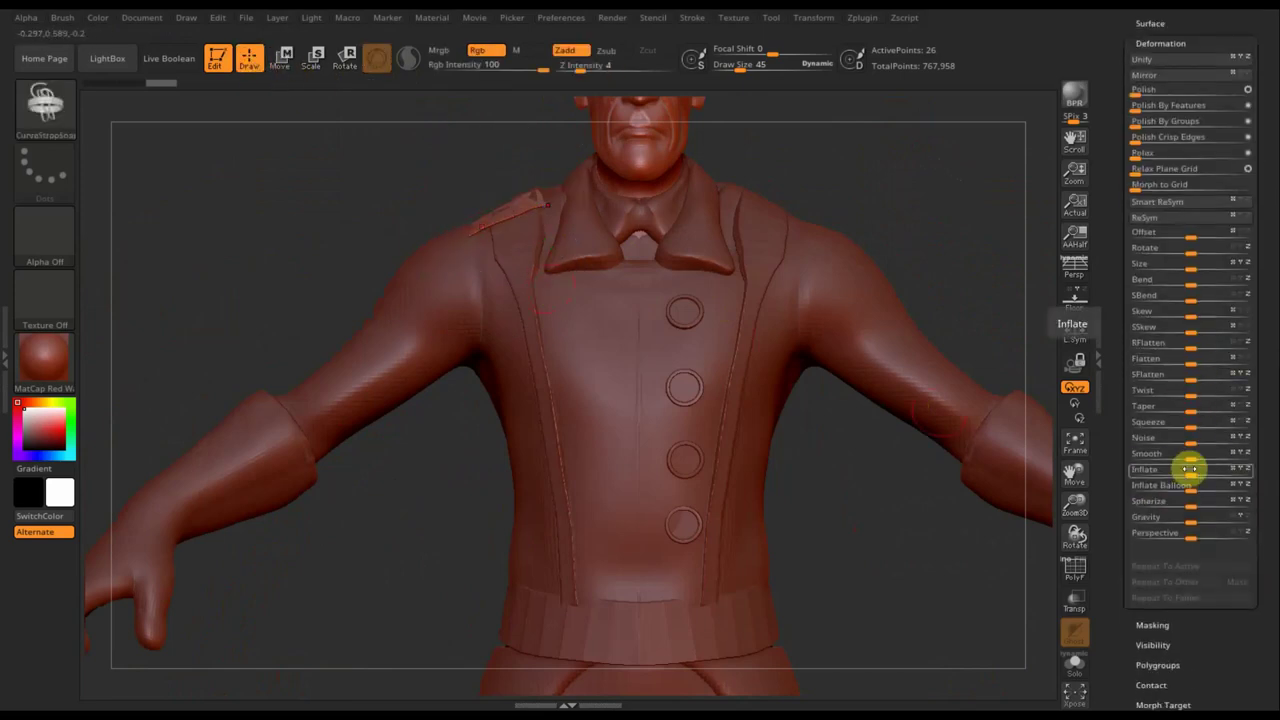
pyautogui.click(1193, 471)
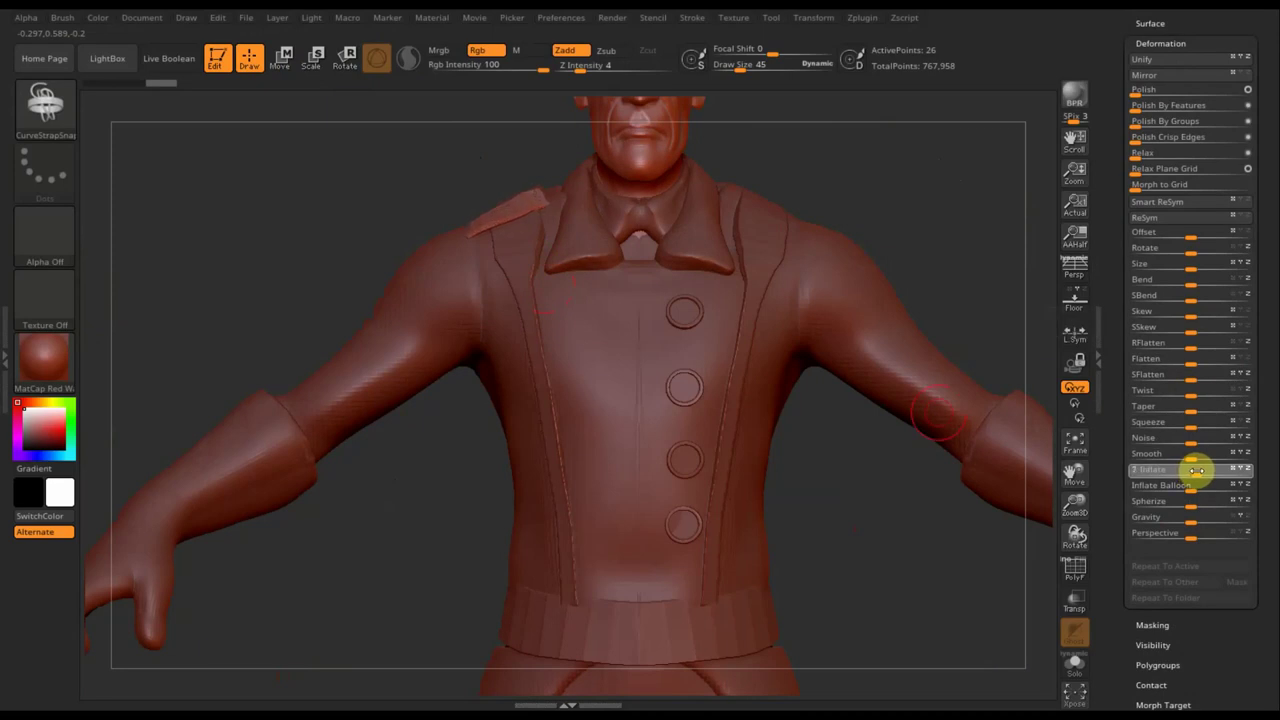
pyautogui.moveTo(1196, 470); pyautogui.dragTo(1192, 470)
# - Rotate and nudge the patch with Transpose Move so it sits on the shoulder
pyautogui.click(281, 60)
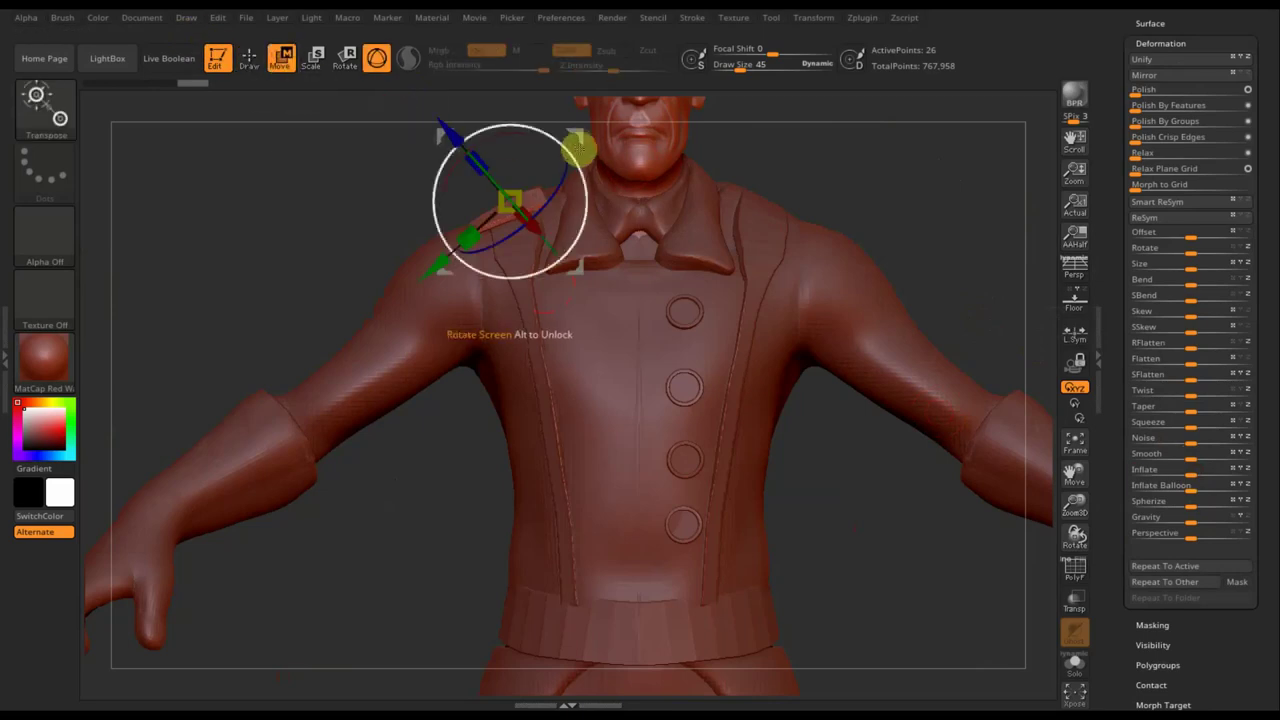
pyautogui.moveTo(577, 135); pyautogui.dragTo(583, 130)
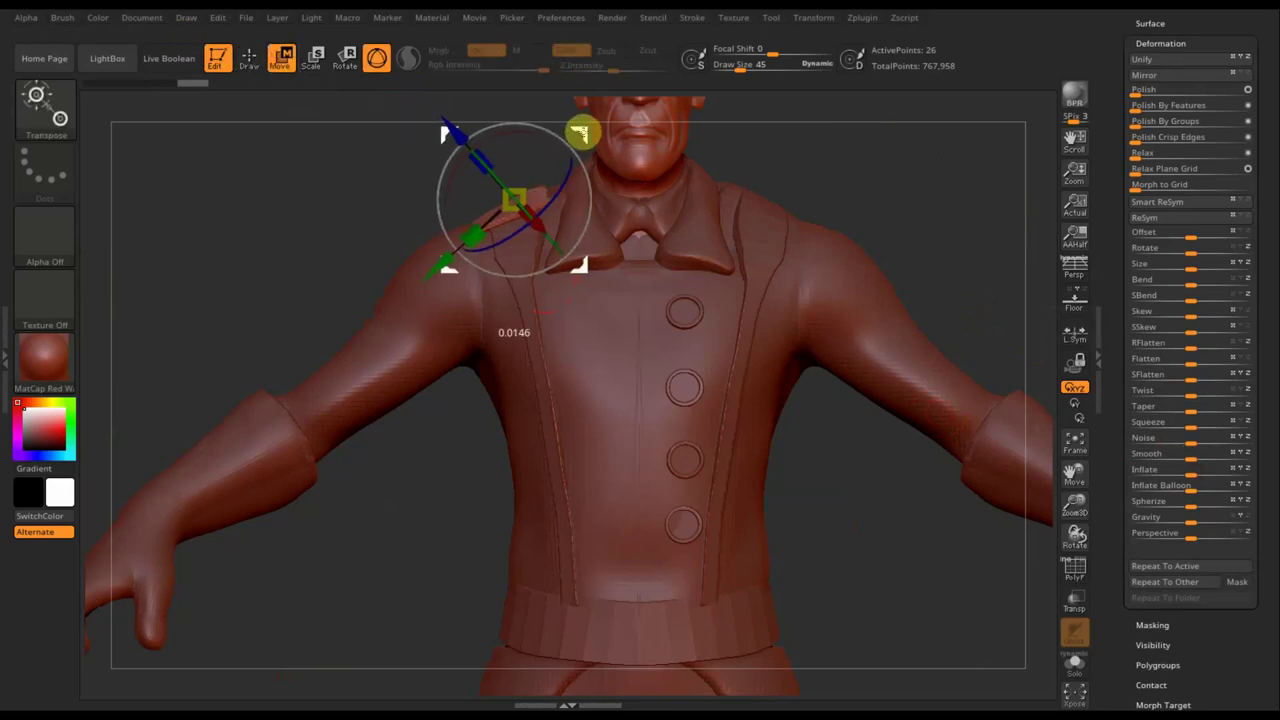
pyautogui.moveTo(758, 156); pyautogui.dragTo(829, 352)
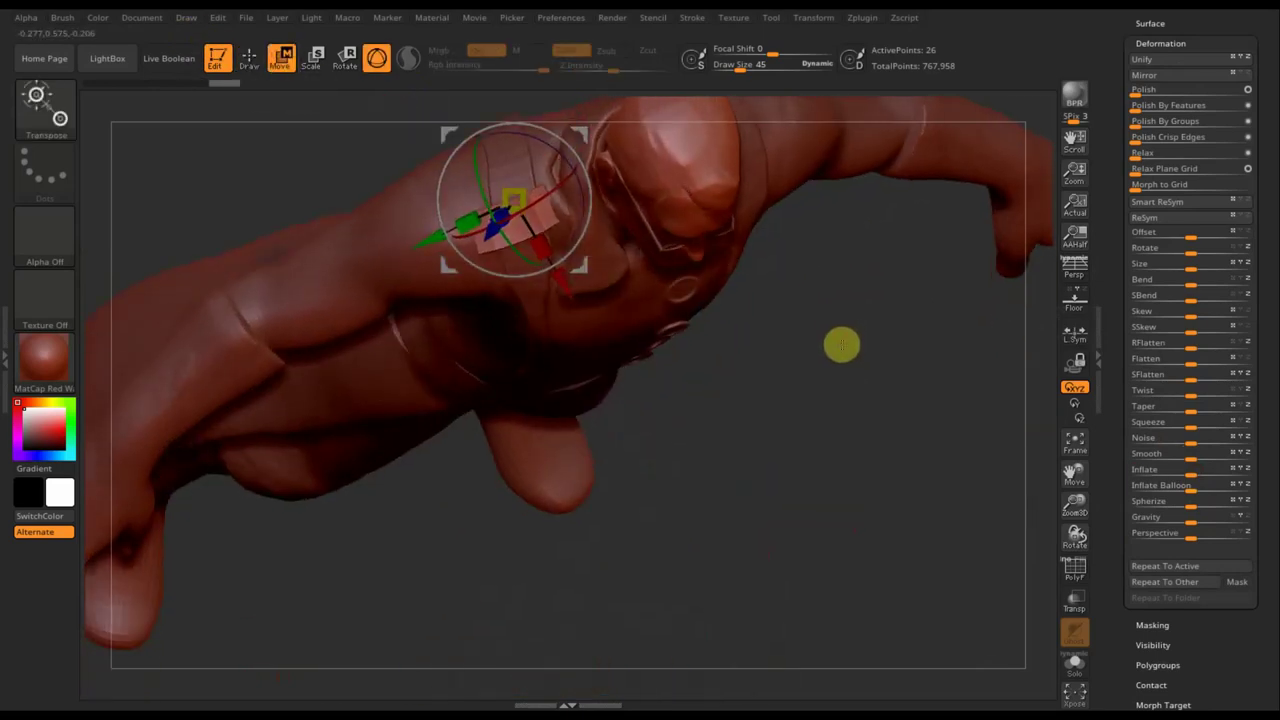
pyautogui.moveTo(827, 386); pyautogui.dragTo(811, 617)
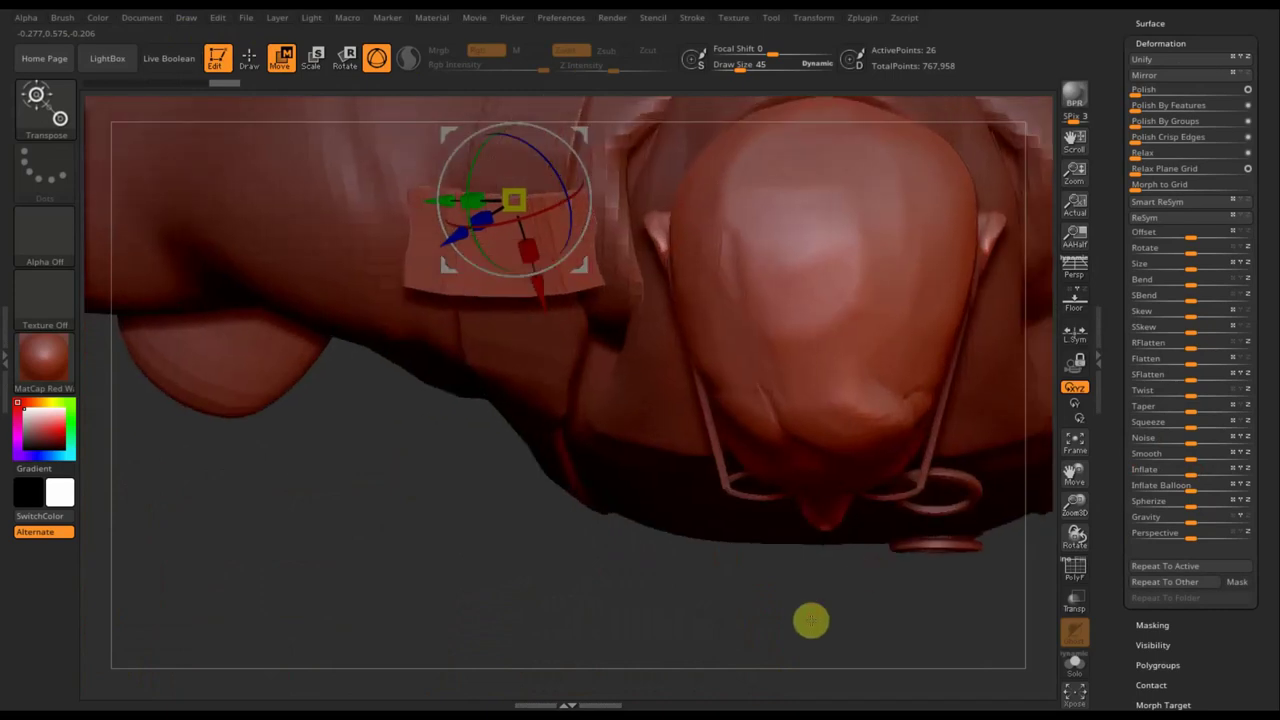
pyautogui.moveTo(680, 569); pyautogui.dragTo(681, 499)
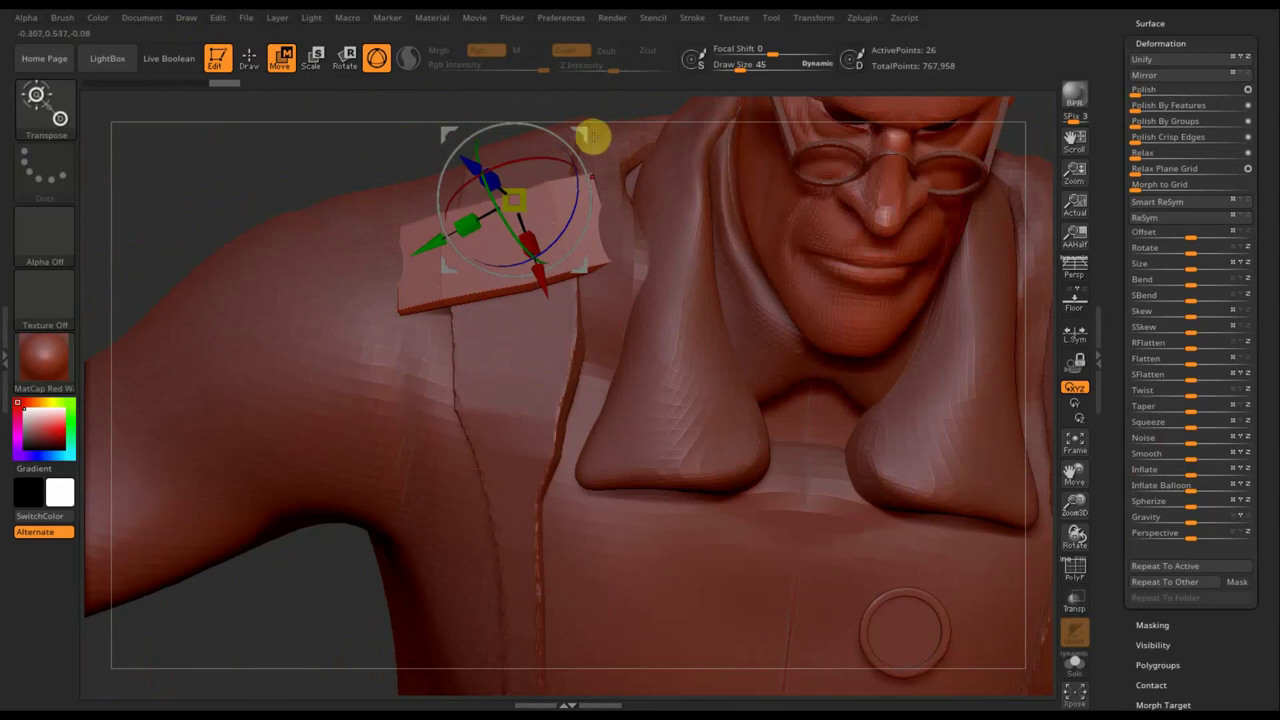
pyautogui.moveTo(582, 134); pyautogui.dragTo(585, 135)
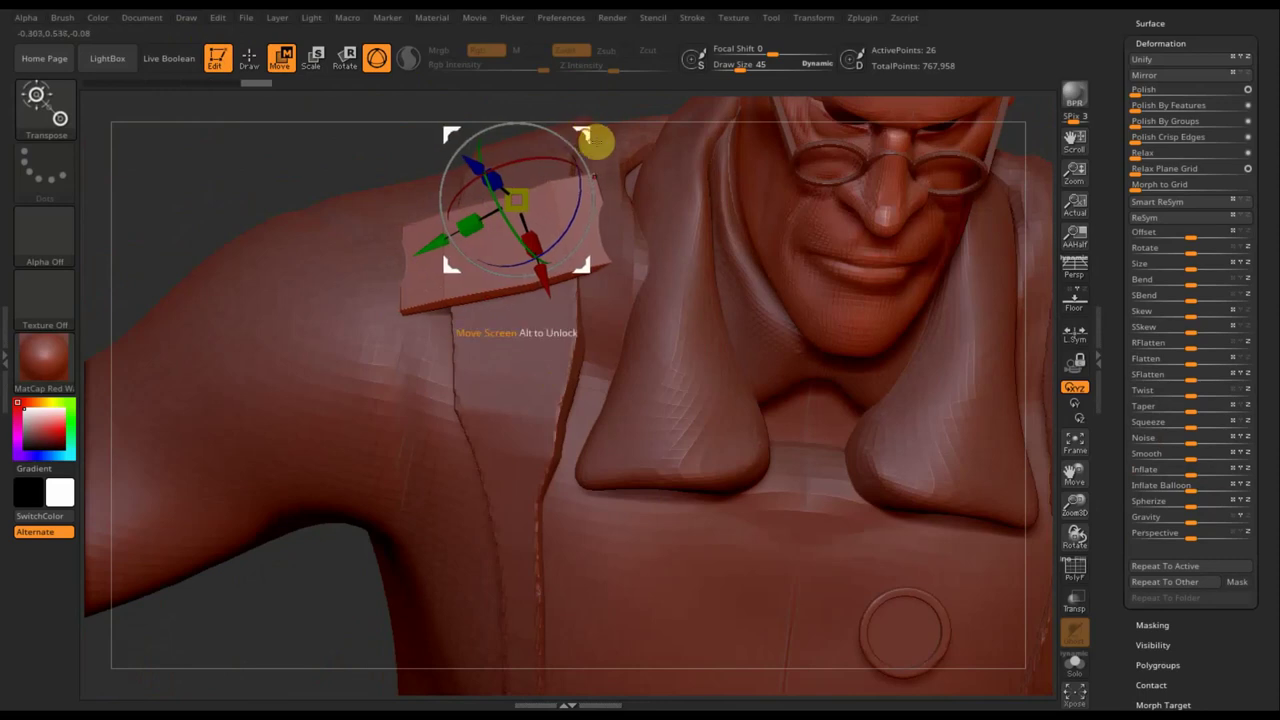
# - Slide the patch along X onto the shoulder top beside the collar, checking from above
pyautogui.moveTo(329, 186)
pyautogui.mouseDown()
pyautogui.moveTo(310, 92)
pyautogui.moveTo(400, 189)
pyautogui.moveTo(377, 260)
pyautogui.moveTo(765, 569)
pyautogui.mouseUp()
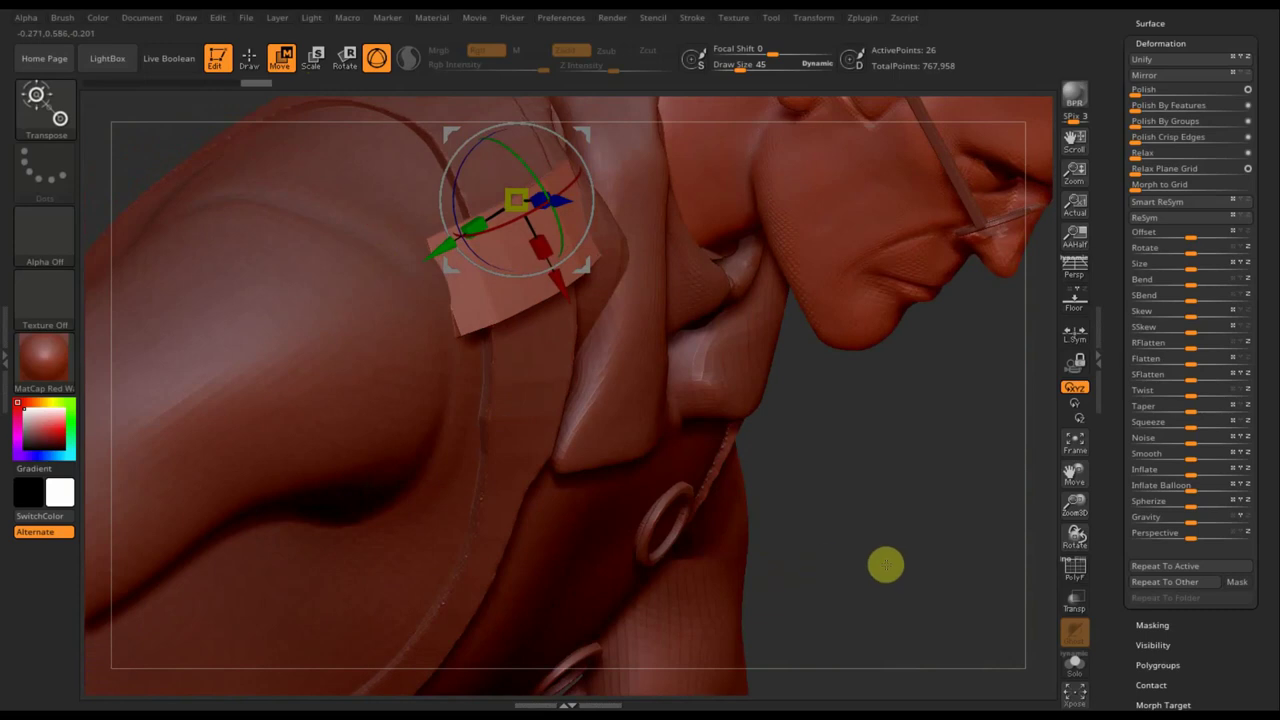
pyautogui.moveTo(885, 565); pyautogui.dragTo(852, 600)
pyautogui.moveTo(780, 646)
pyautogui.mouseDown()
pyautogui.moveTo(680, 632)
pyautogui.moveTo(730, 648)
pyautogui.mouseUp()
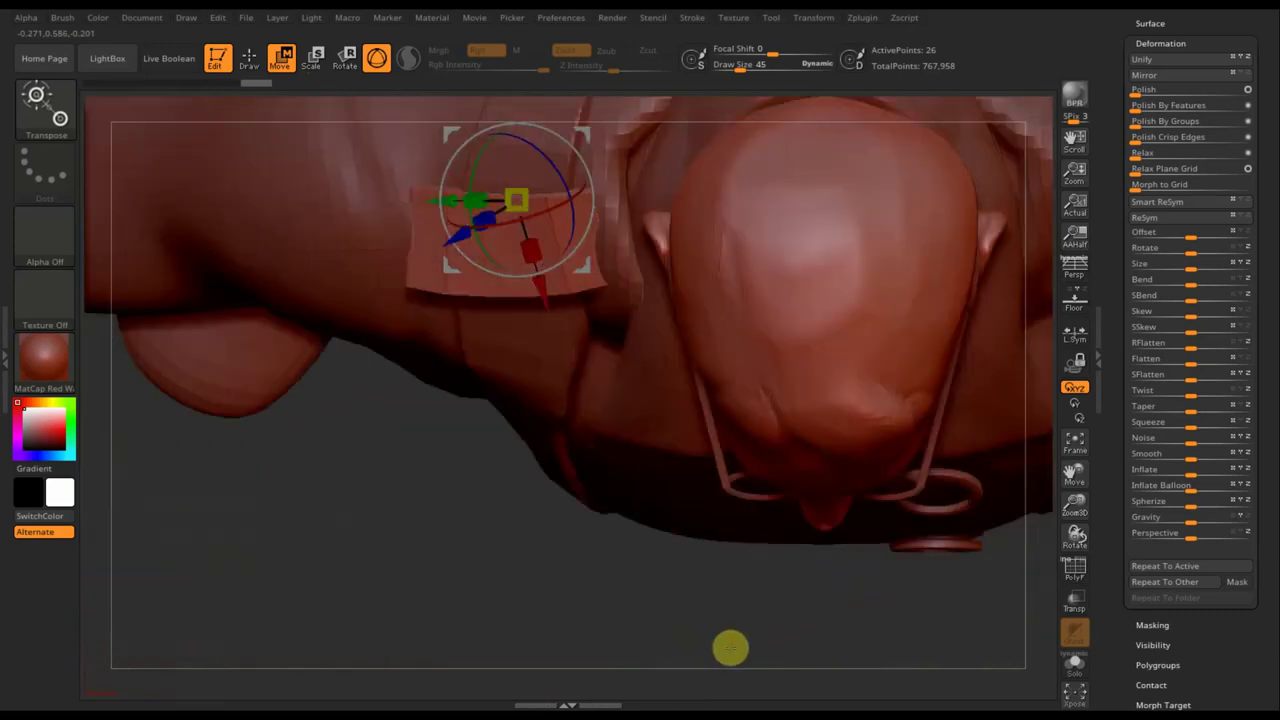
pyautogui.moveTo(649, 634); pyautogui.dragTo(576, 431)
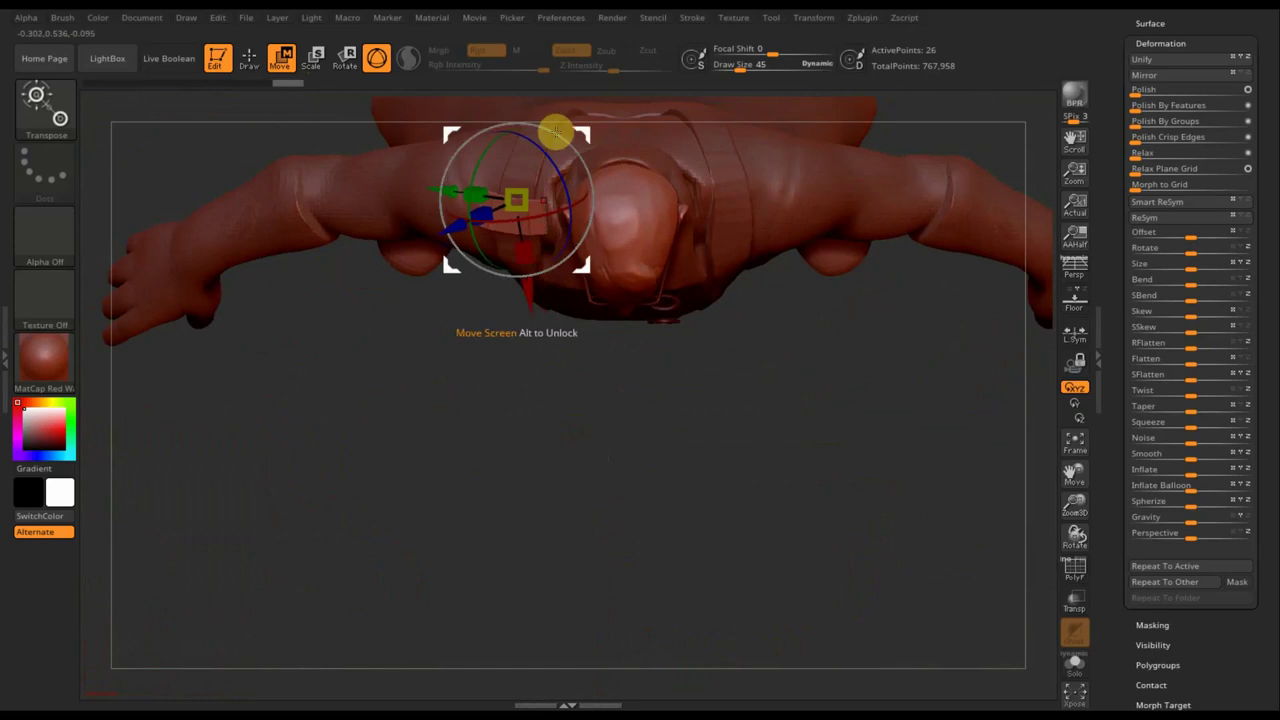
pyautogui.moveTo(528, 302); pyautogui.dragTo(531, 284)
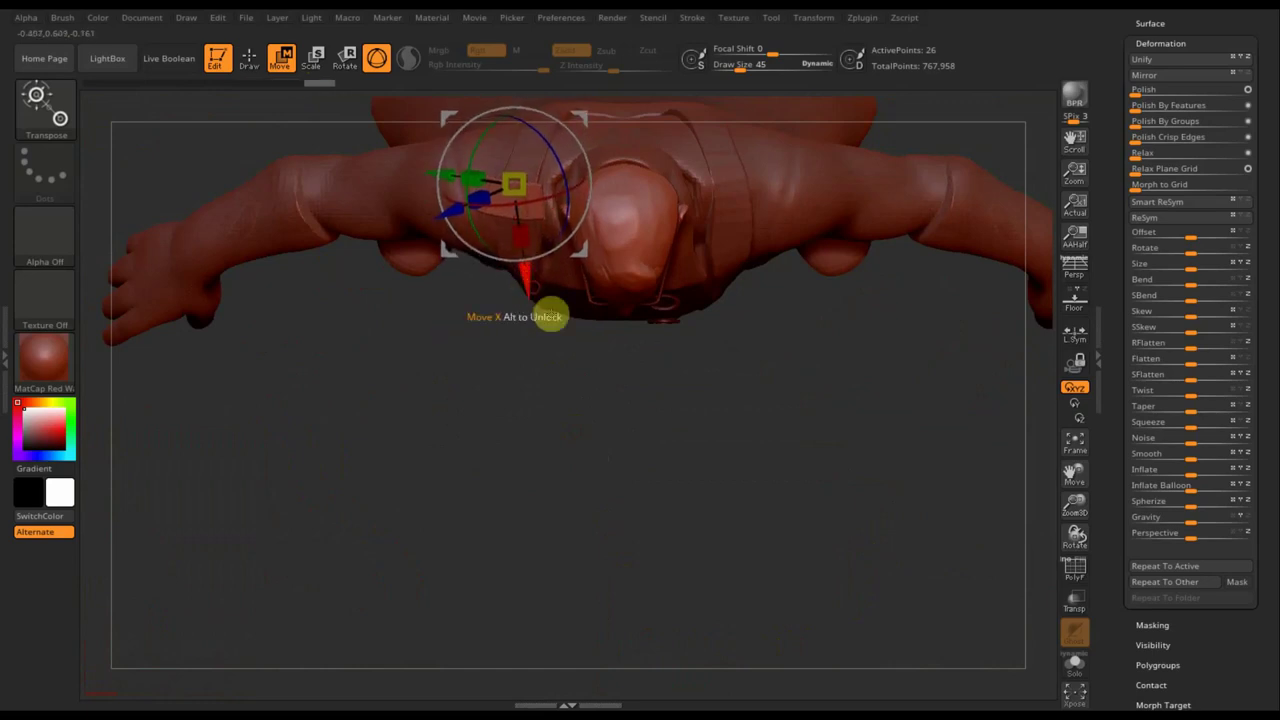
pyautogui.moveTo(642, 457)
pyautogui.mouseDown()
pyautogui.moveTo(666, 537)
pyautogui.moveTo(680, 411)
pyautogui.moveTo(387, 186)
pyautogui.moveTo(323, 240)
pyautogui.moveTo(330, 270)
pyautogui.mouseUp()
pyautogui.click(254, 66)
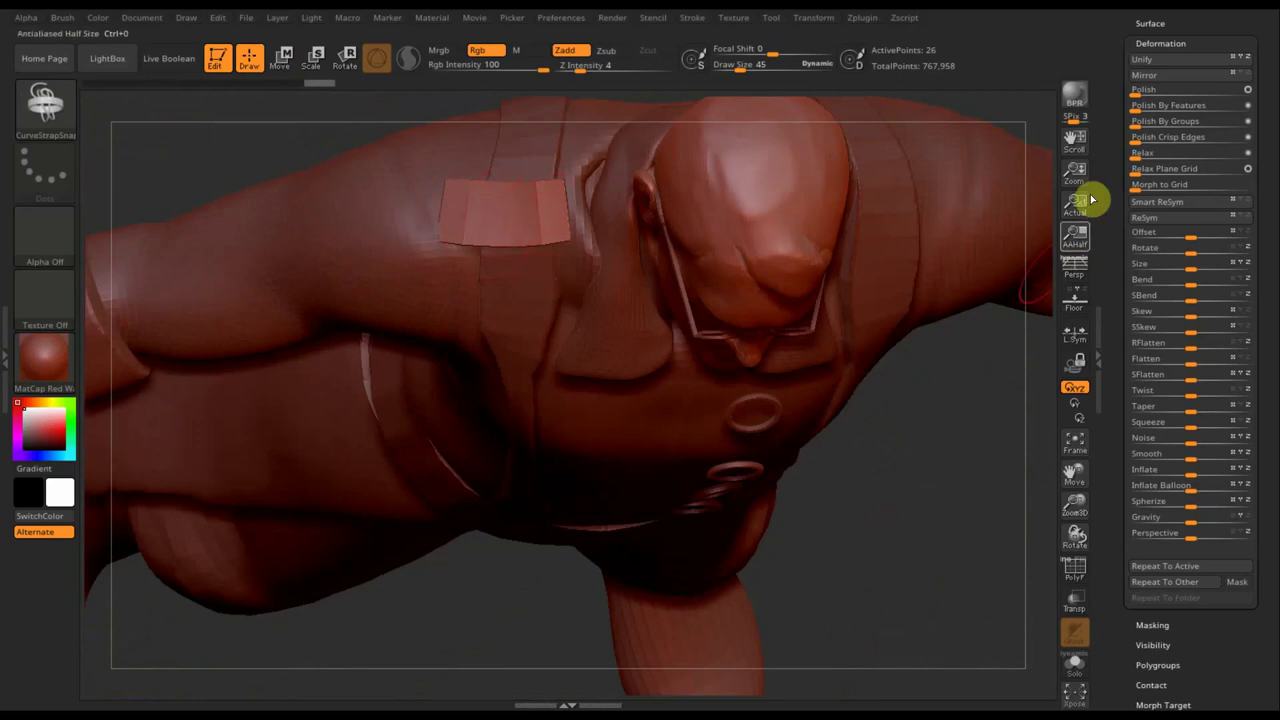
pyautogui.press('shift')
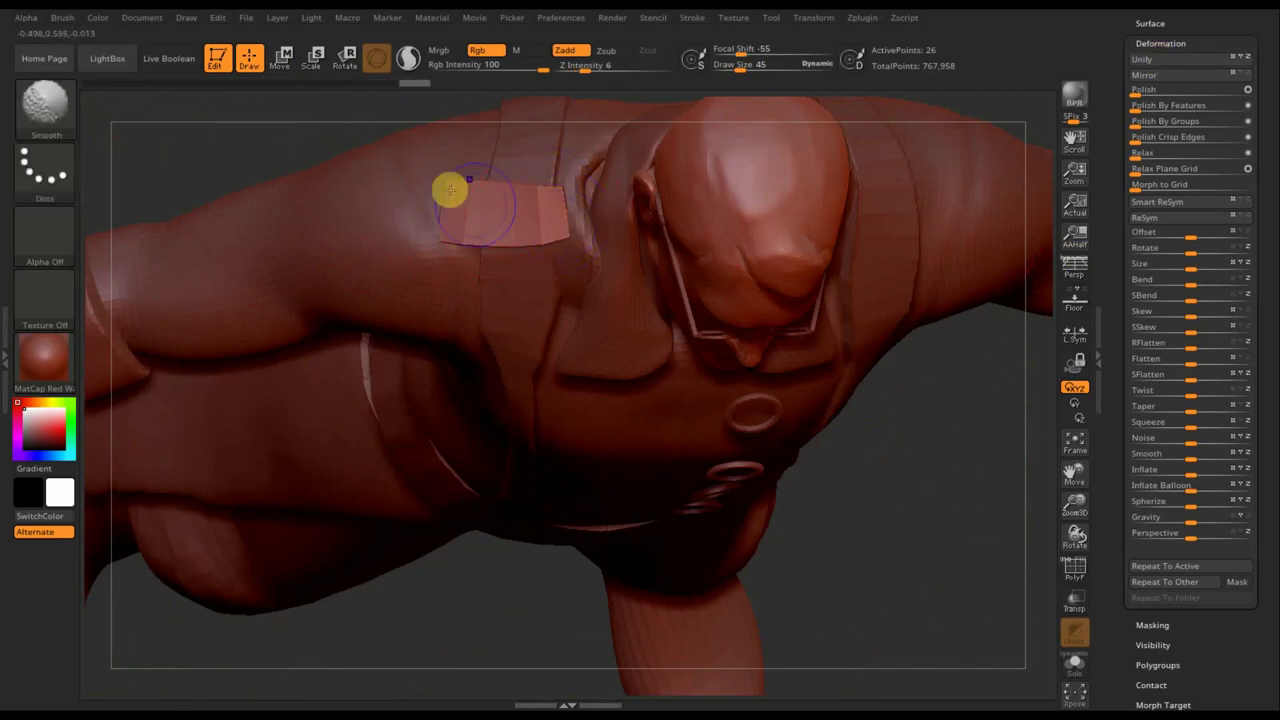
# - Pull the patch edge down over the shoulder with Move Topological at Draw Size 81
pyautogui.click(44, 105)
pyautogui.click(394, 125)
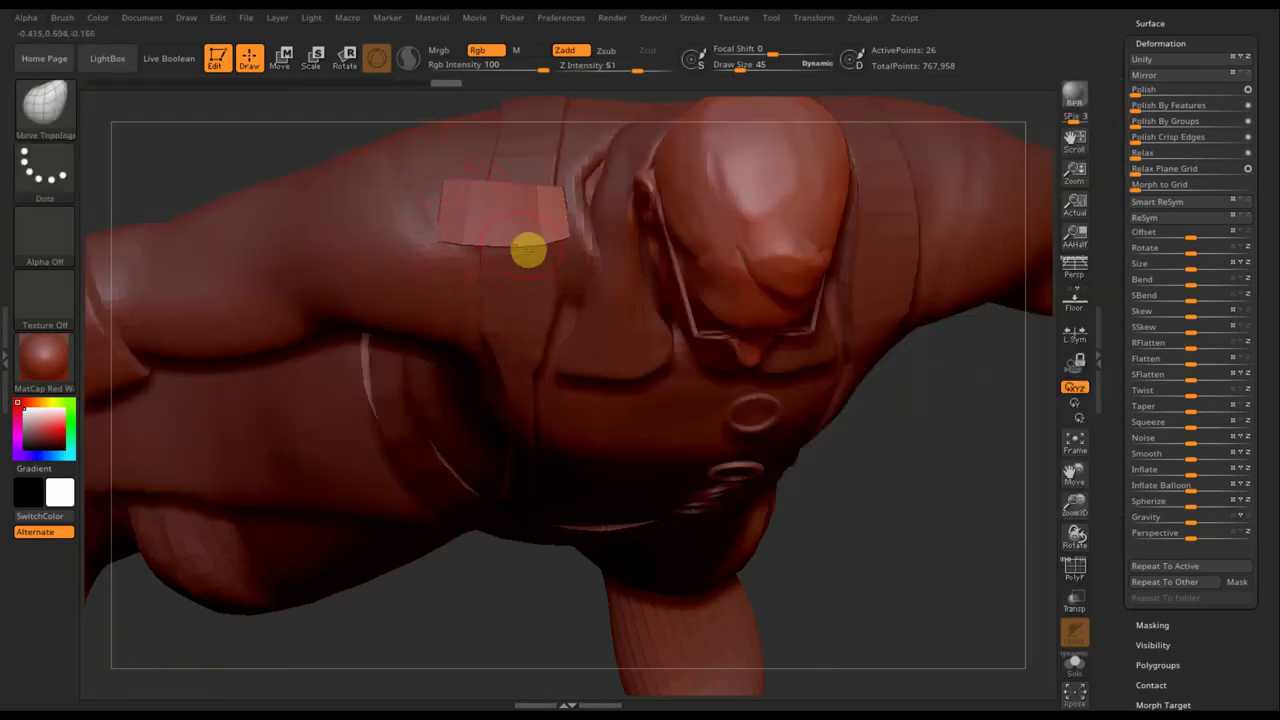
pyautogui.moveTo(929, 541); pyautogui.dragTo(915, 391)
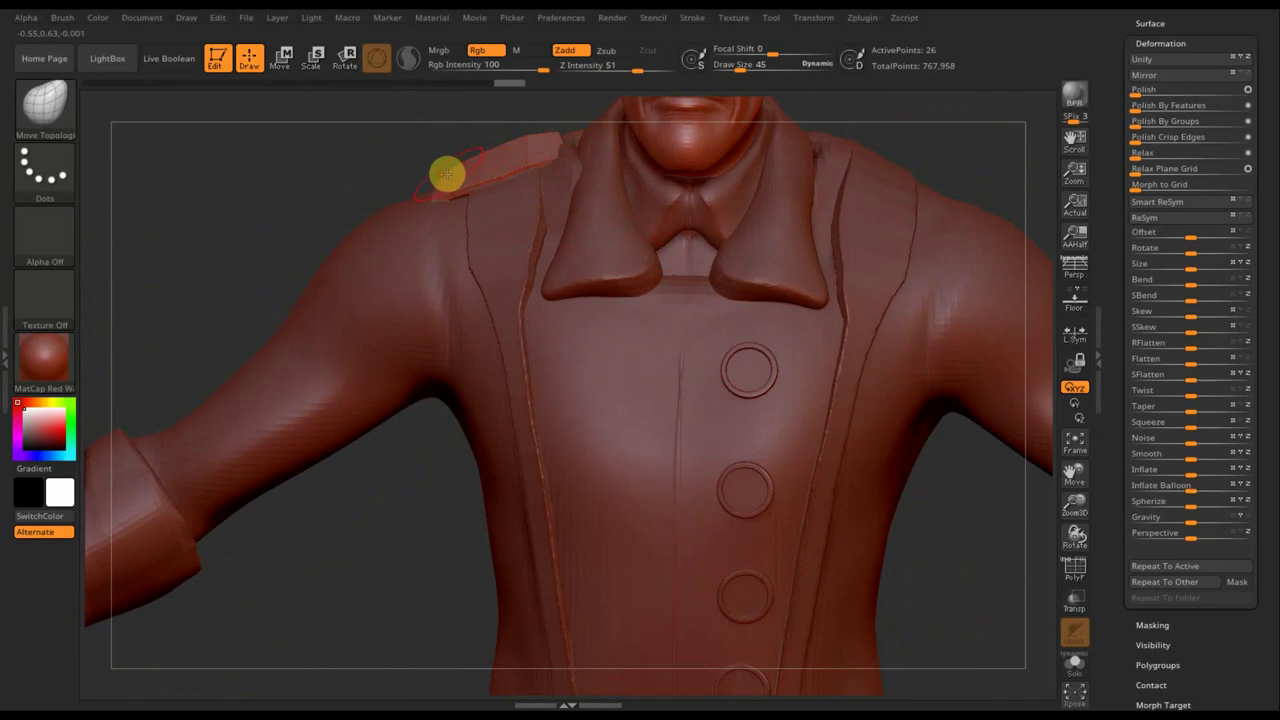
pyautogui.moveTo(737, 66); pyautogui.dragTo(748, 68)
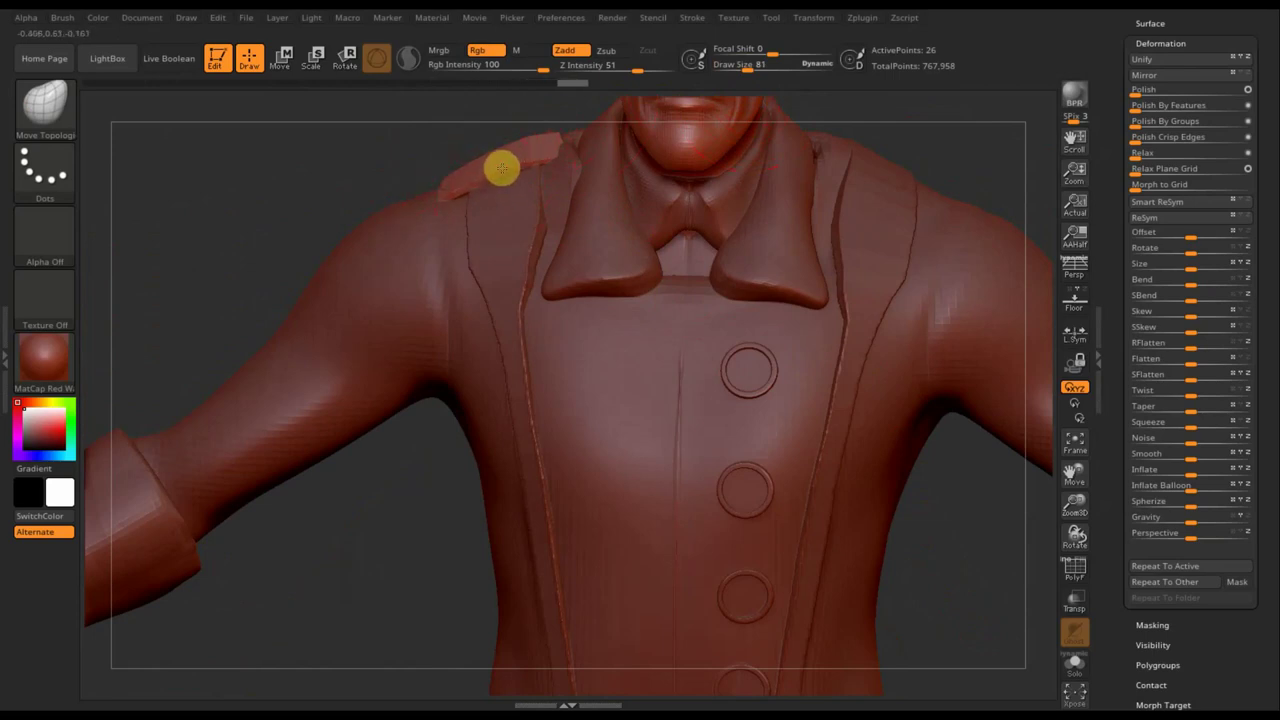
pyautogui.moveTo(501, 167); pyautogui.dragTo(486, 177)
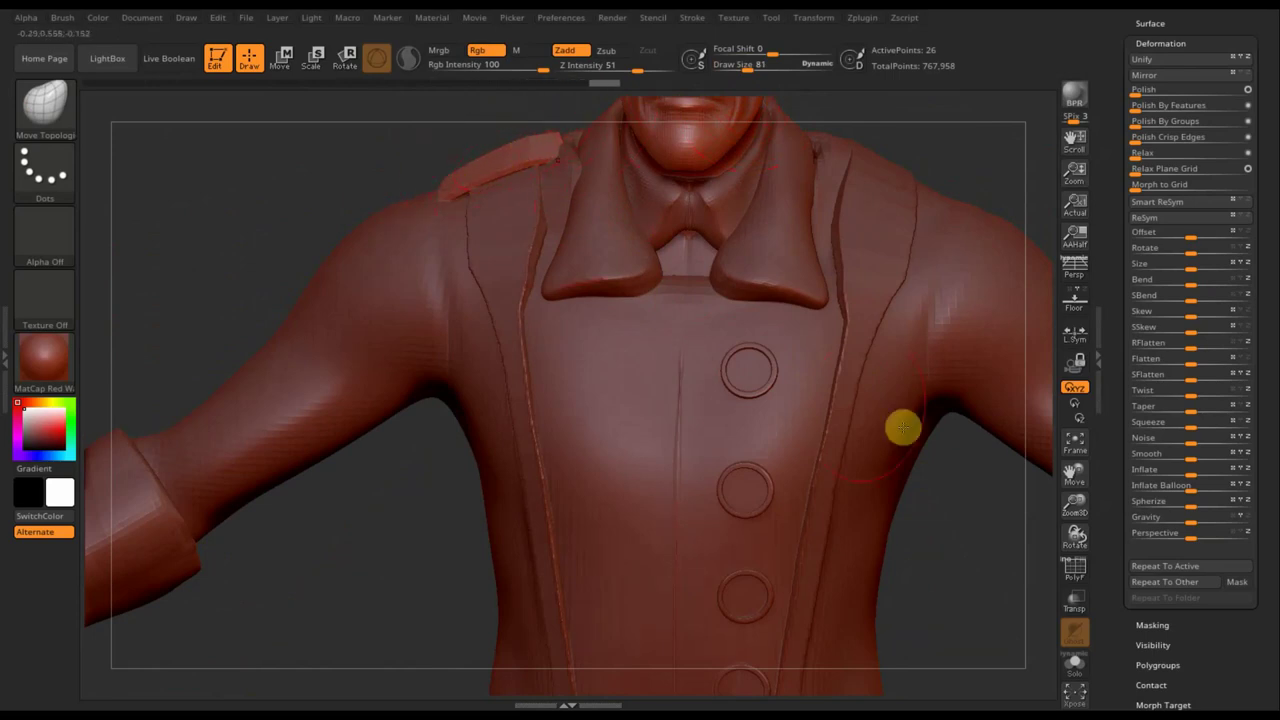
# - Bend the patch down the shoulder's side so it hugs the curve
pyautogui.moveTo(944, 517); pyautogui.dragTo(987, 640)
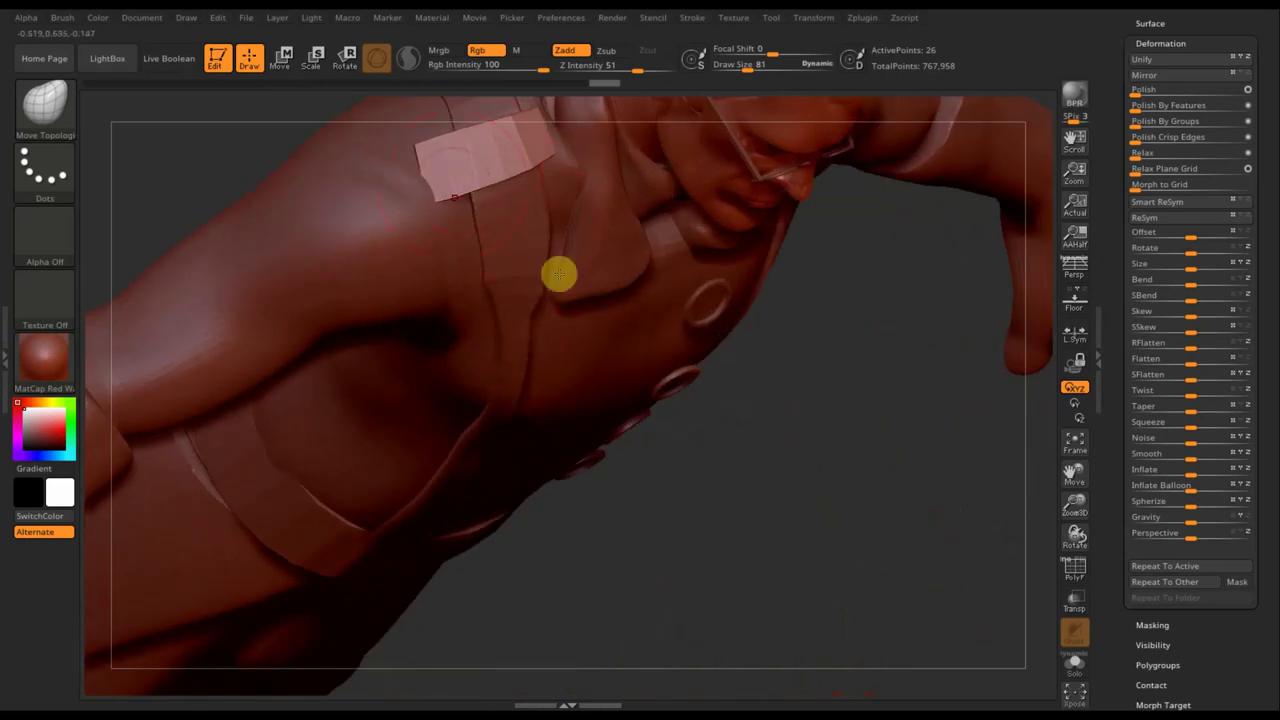
pyautogui.moveTo(872, 421)
pyautogui.mouseDown()
pyautogui.moveTo(914, 463)
pyautogui.moveTo(906, 471)
pyautogui.moveTo(523, 220)
pyautogui.mouseUp()
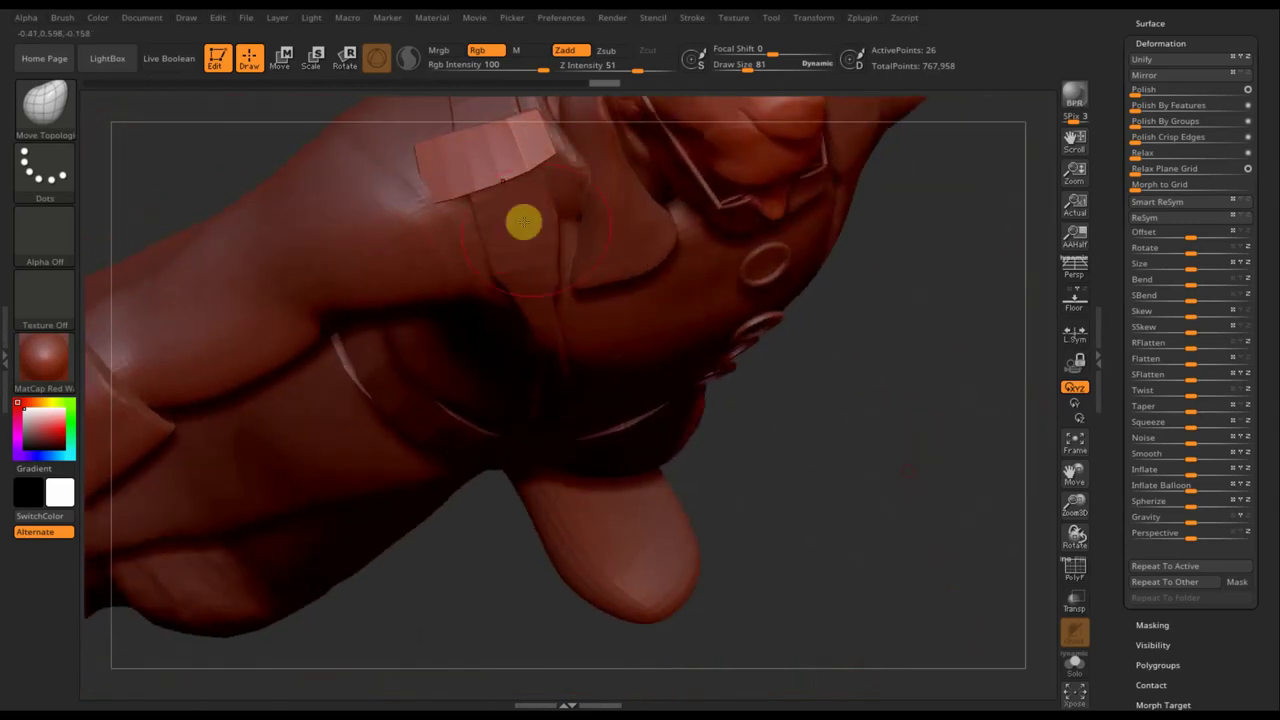
pyautogui.moveTo(412, 149)
pyautogui.mouseDown()
pyautogui.moveTo(434, 190)
pyautogui.moveTo(418, 144)
pyautogui.mouseUp()
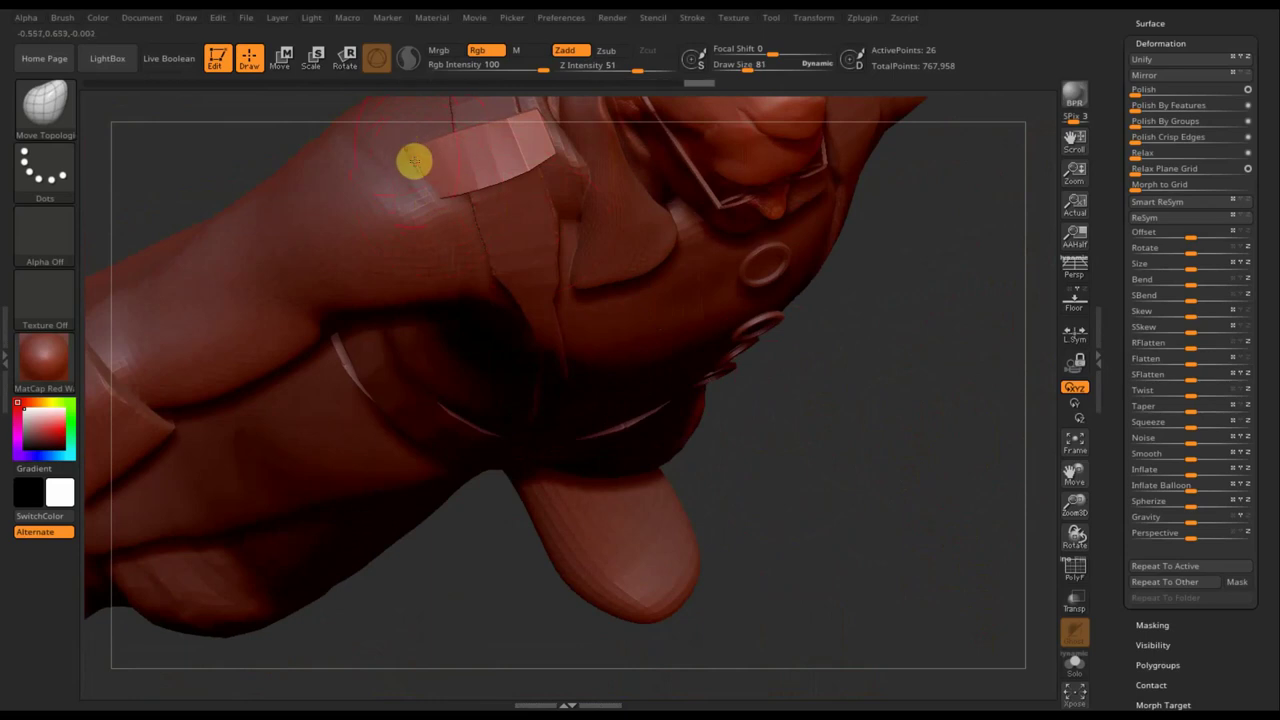
pyautogui.moveTo(873, 413)
pyautogui.mouseDown()
pyautogui.moveTo(829, 309)
pyautogui.moveTo(849, 289)
pyautogui.moveTo(935, 347)
pyautogui.mouseUp()
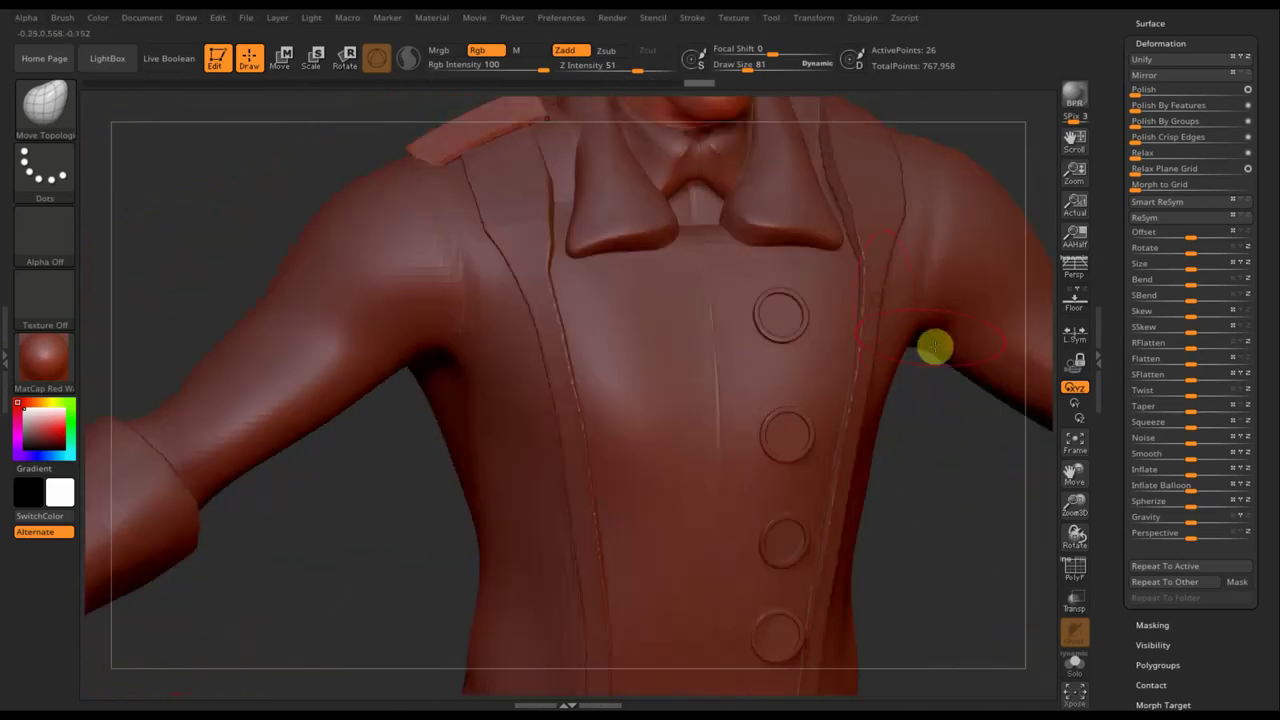
pyautogui.moveTo(340, 594)
pyautogui.mouseDown()
pyautogui.moveTo(409, 589)
pyautogui.moveTo(391, 247)
pyautogui.mouseUp()
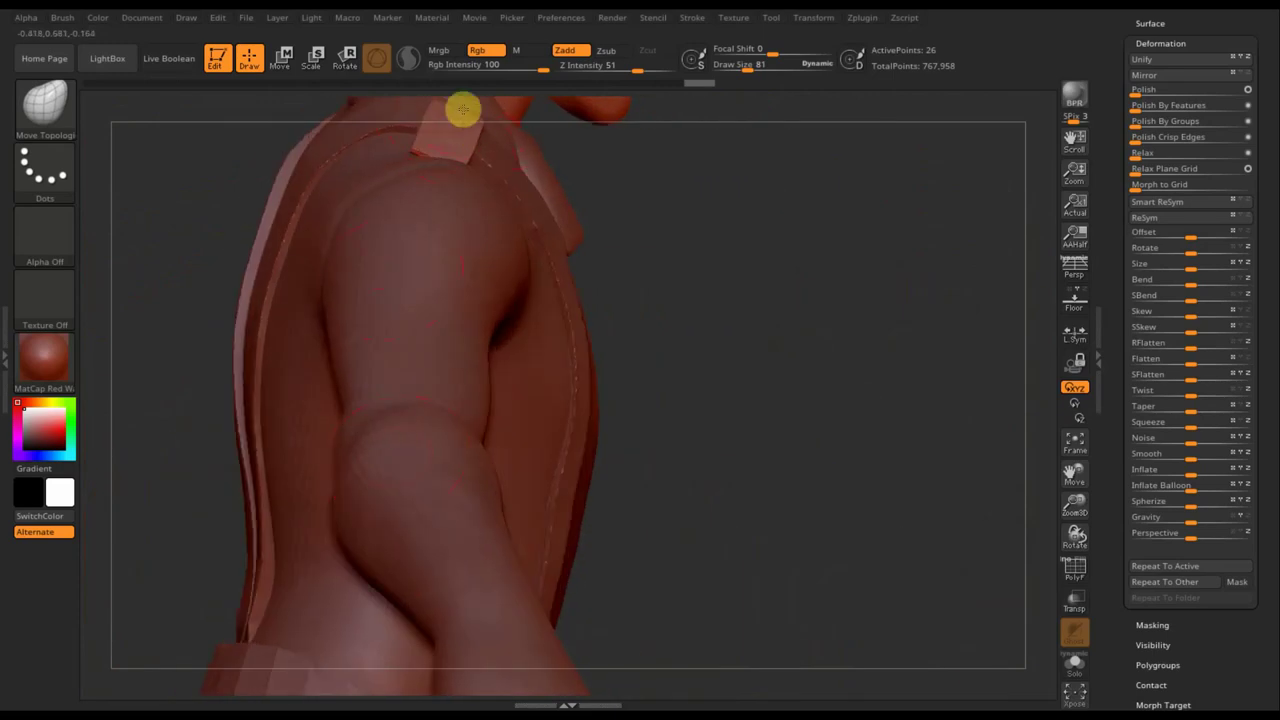
pyautogui.moveTo(463, 109); pyautogui.dragTo(402, 142)
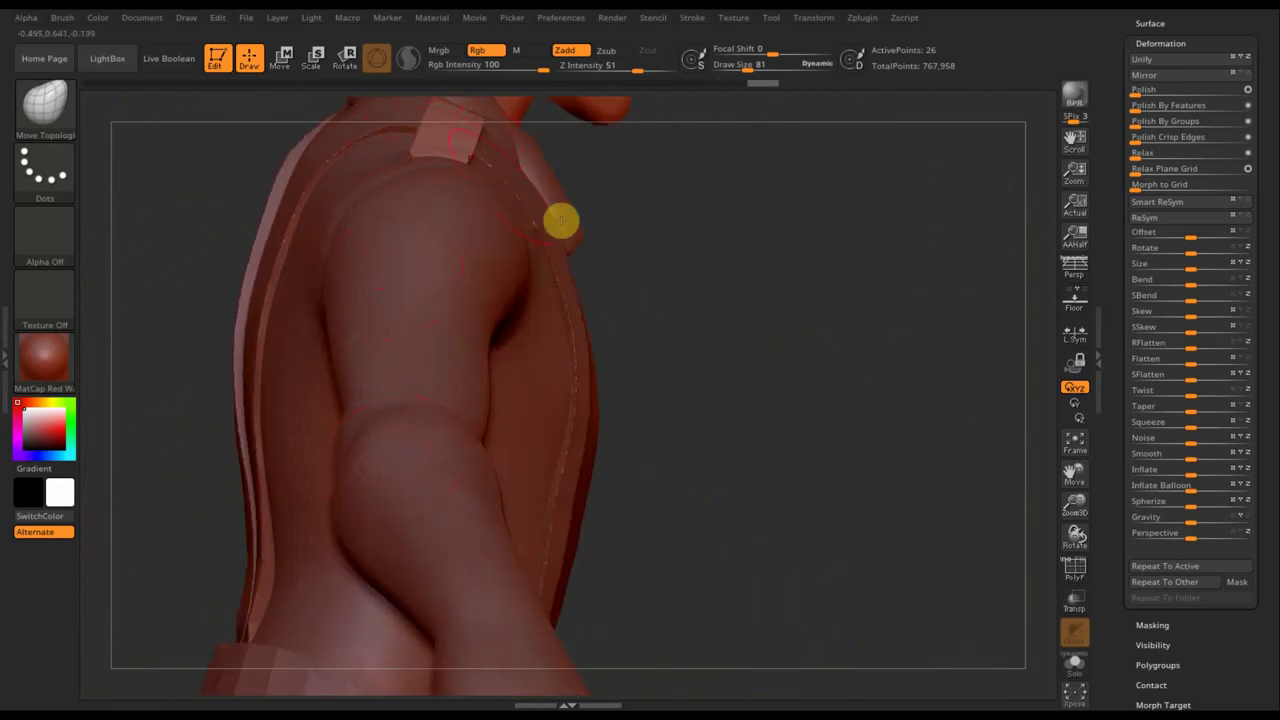
pyautogui.moveTo(786, 351); pyautogui.dragTo(749, 340)
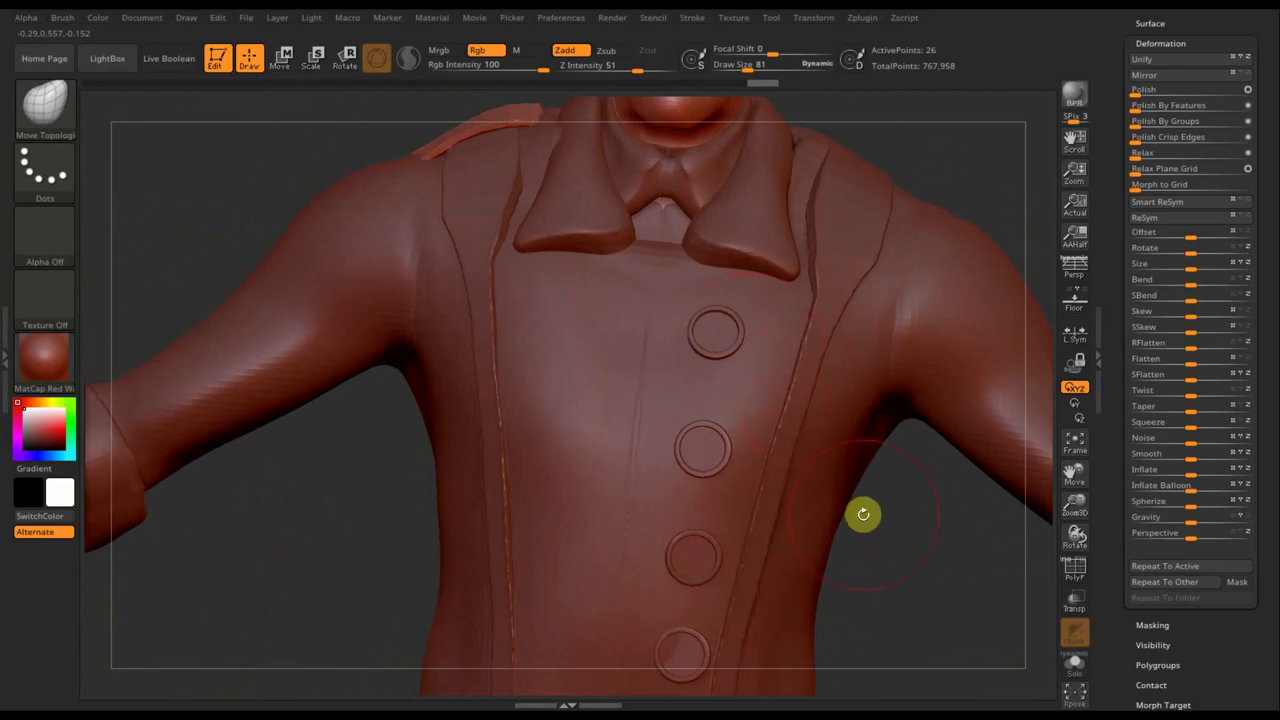
pyautogui.moveTo(891, 526); pyautogui.dragTo(891, 543)
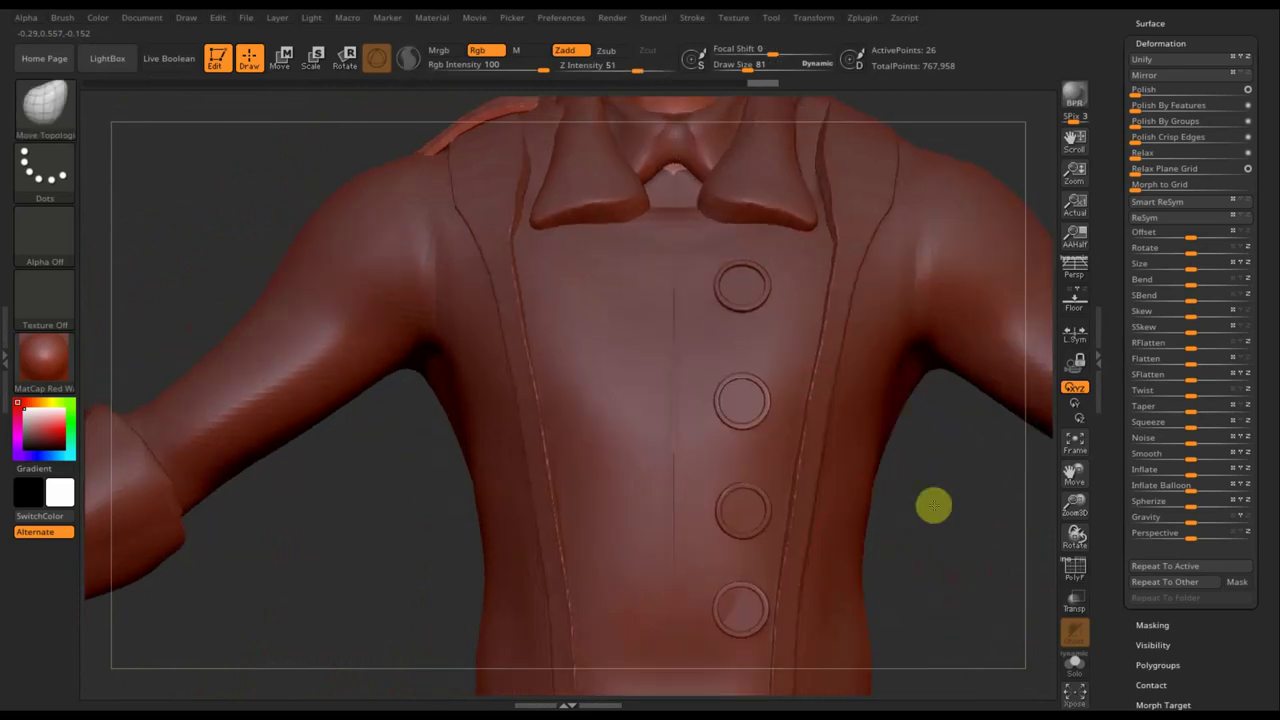
pyautogui.press('f')
pyautogui.moveTo(911, 434)
pyautogui.keyDown('alt'); pyautogui.mouseDown()
pyautogui.moveTo(871, 691)
pyautogui.moveTo(808, 474)
pyautogui.mouseUp(); pyautogui.keyUp('alt')
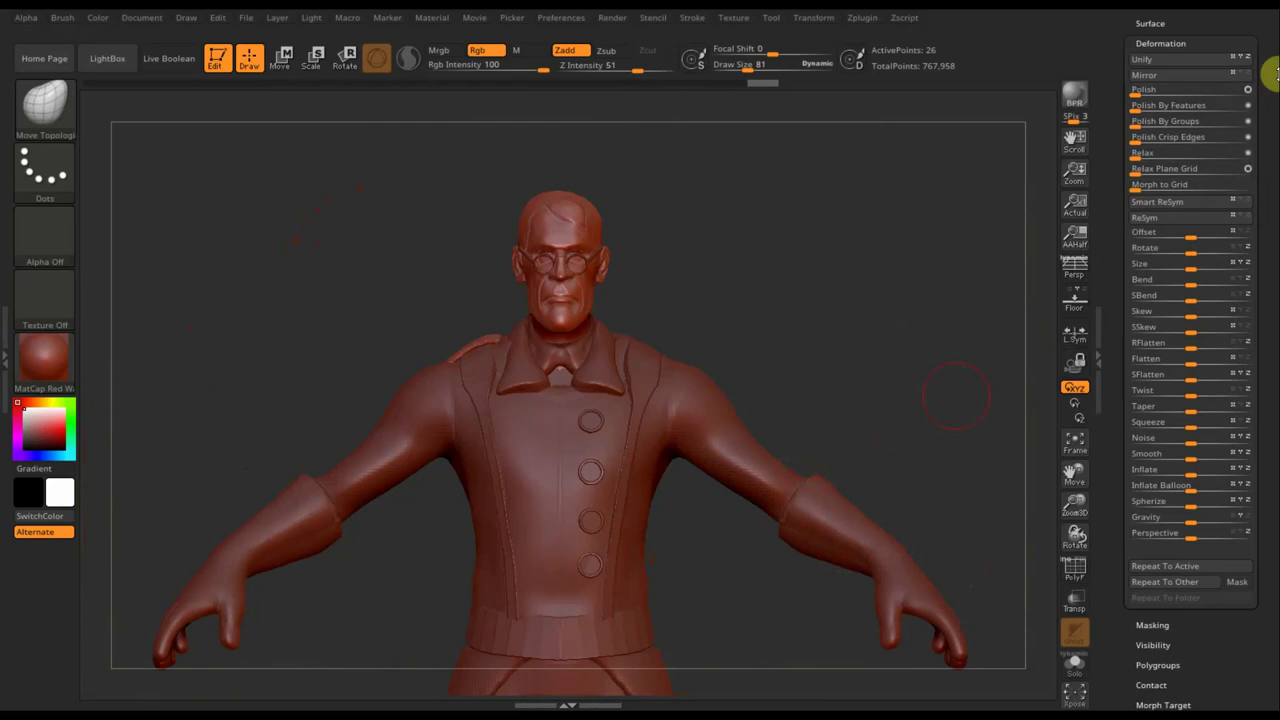
# - Remesh the shoulder patch with DynaMesh at resolution 376
pyautogui.scroll(5, 1265, 180)
pyautogui.click(1175, 136)
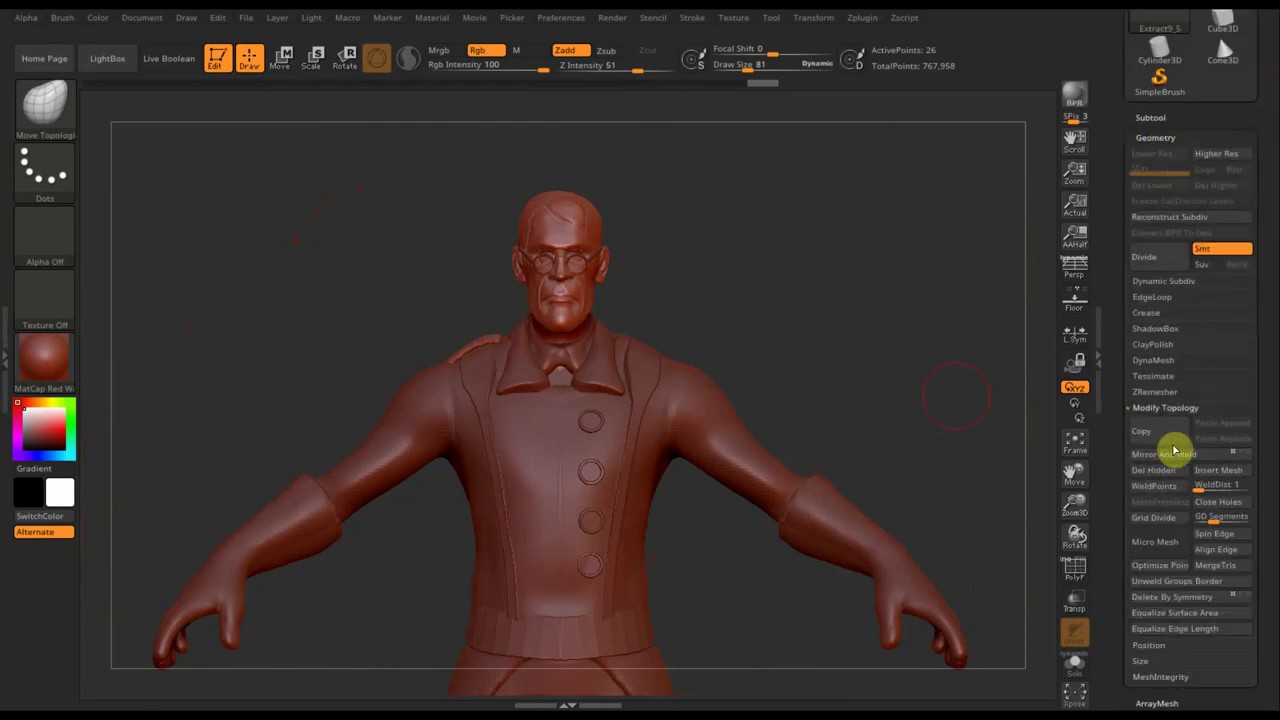
pyautogui.click(1156, 312)
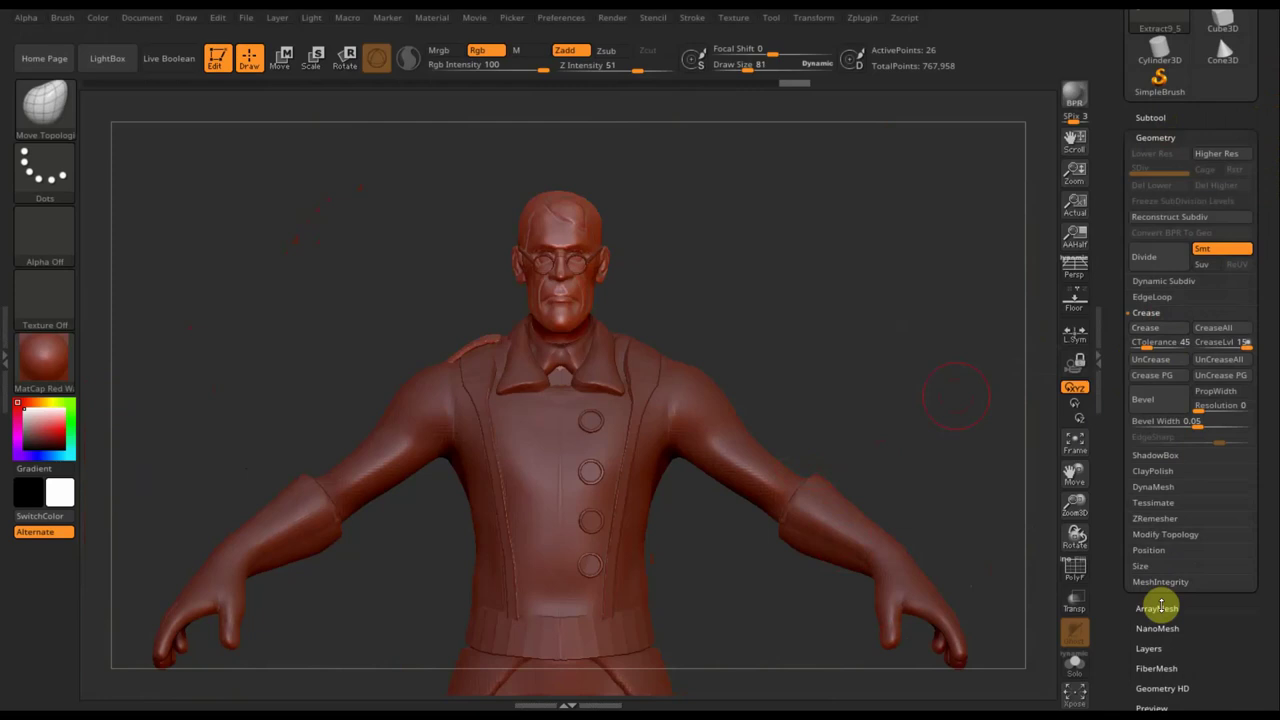
pyautogui.click(1161, 486)
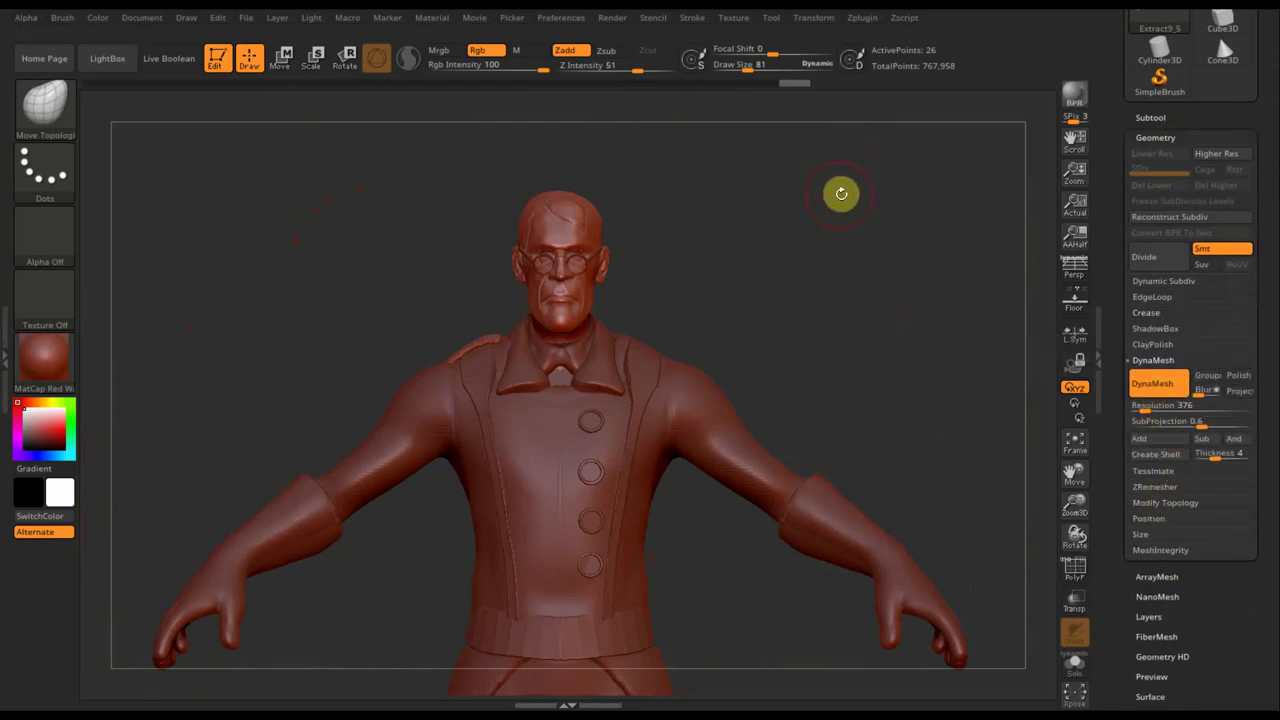
pyautogui.moveTo(871, 289)
pyautogui.mouseDown()
pyautogui.moveTo(849, 491)
pyautogui.moveTo(746, 546)
pyautogui.moveTo(780, 631)
pyautogui.moveTo(806, 389)
pyautogui.mouseUp()
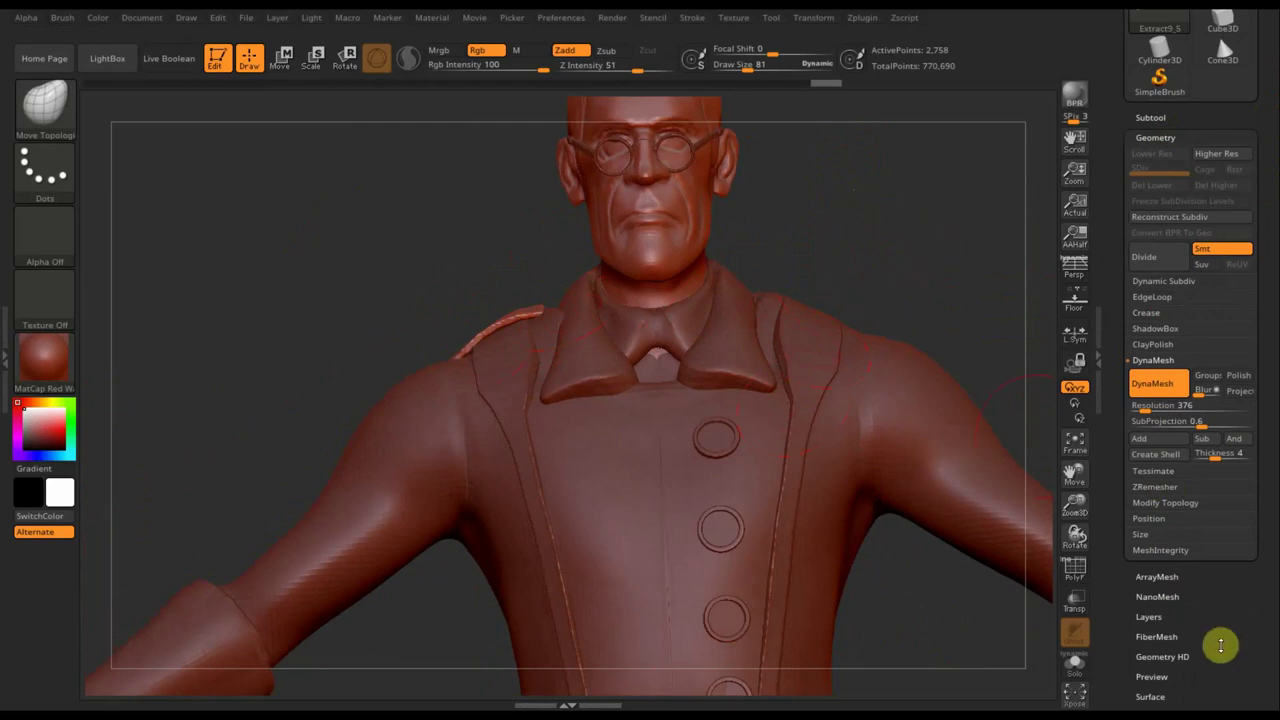
pyautogui.keyDown('alt'); pyautogui.moveTo(877, 243); pyautogui.dragTo(877, 240); pyautogui.keyUp('alt')
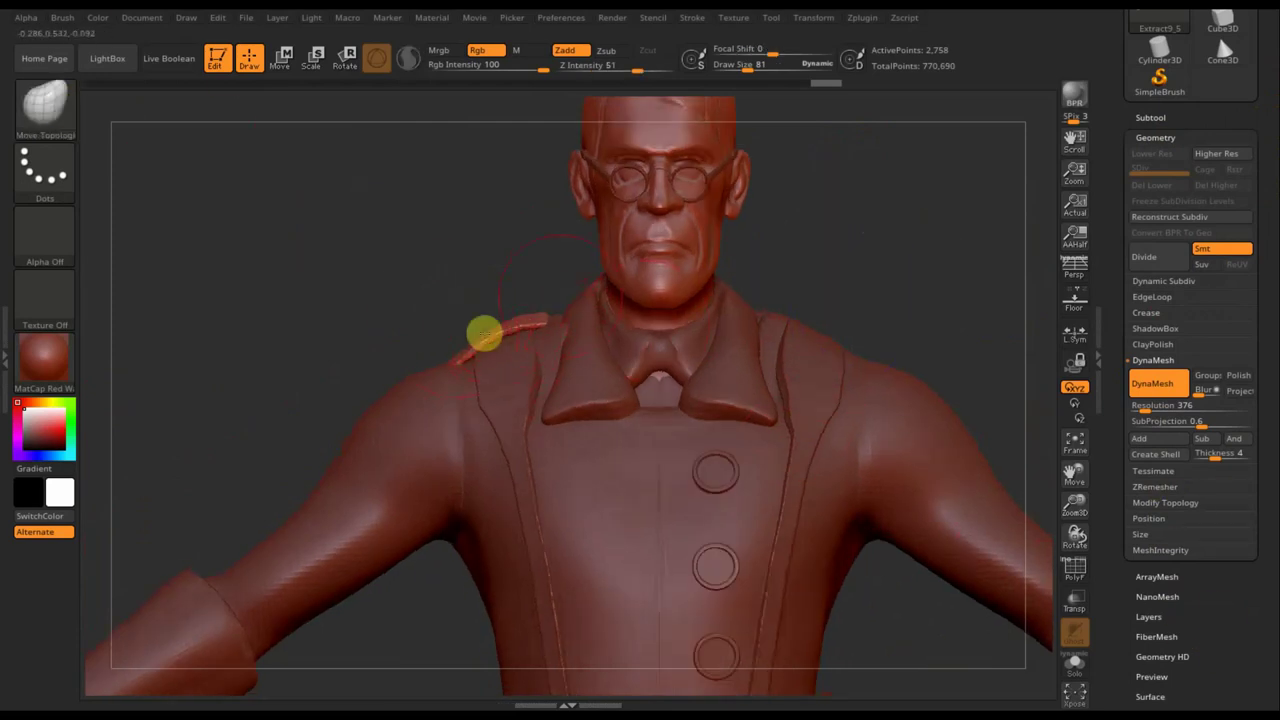
pyautogui.moveTo(880, 314)
pyautogui.mouseDown()
pyautogui.moveTo(885, 428)
pyautogui.moveTo(960, 549)
pyautogui.moveTo(948, 563)
pyautogui.mouseUp()
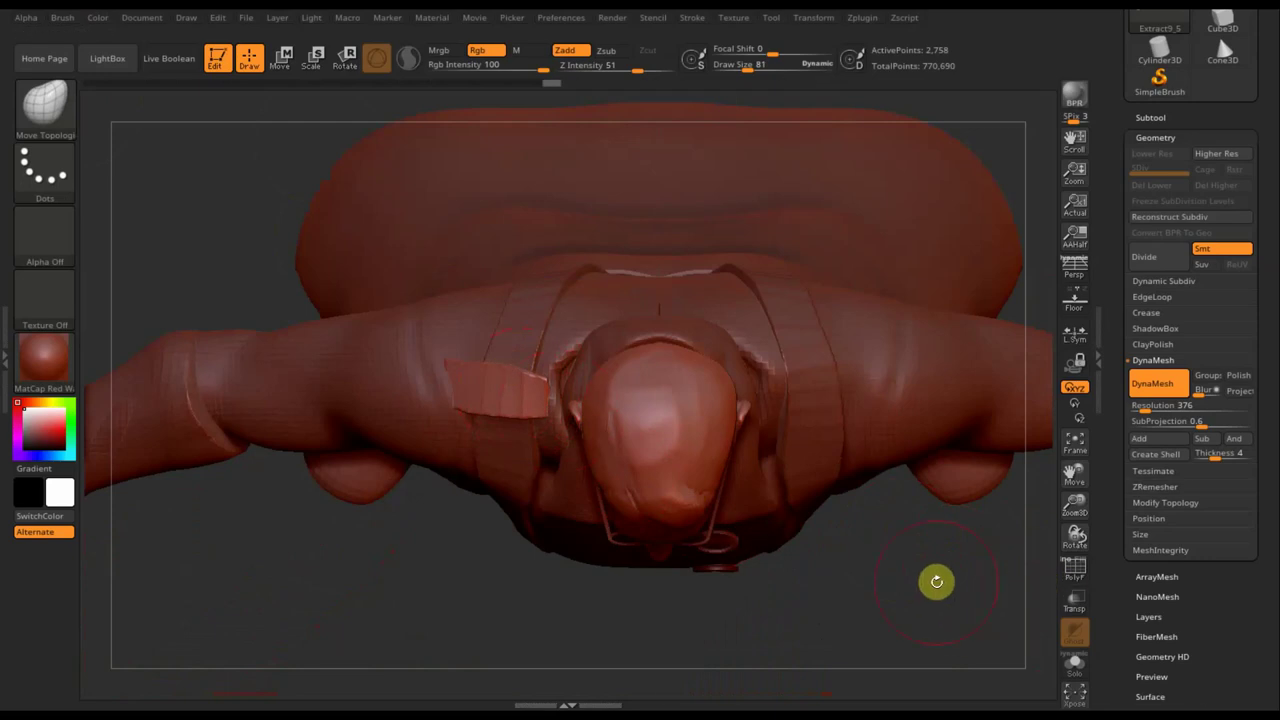
# - Select the Extract9_2 subtool and orbit to view the shoulders from the back
pyautogui.press('n')
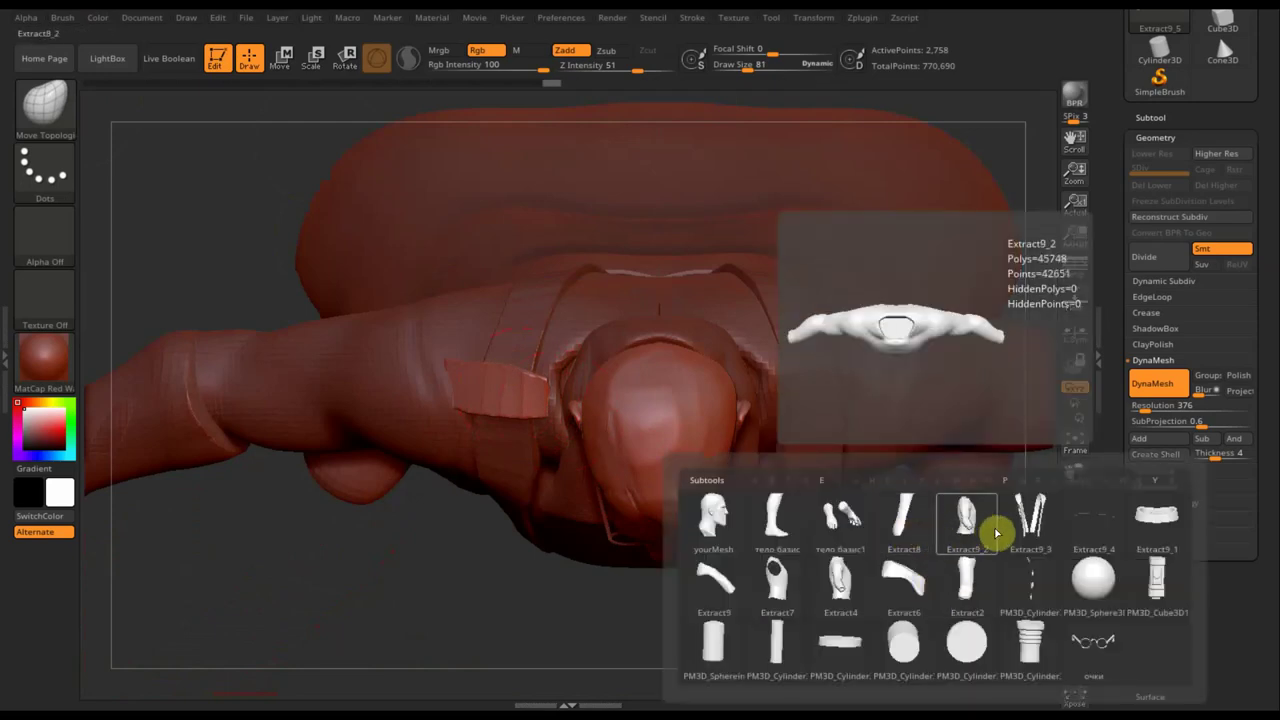
pyautogui.click(980, 522)
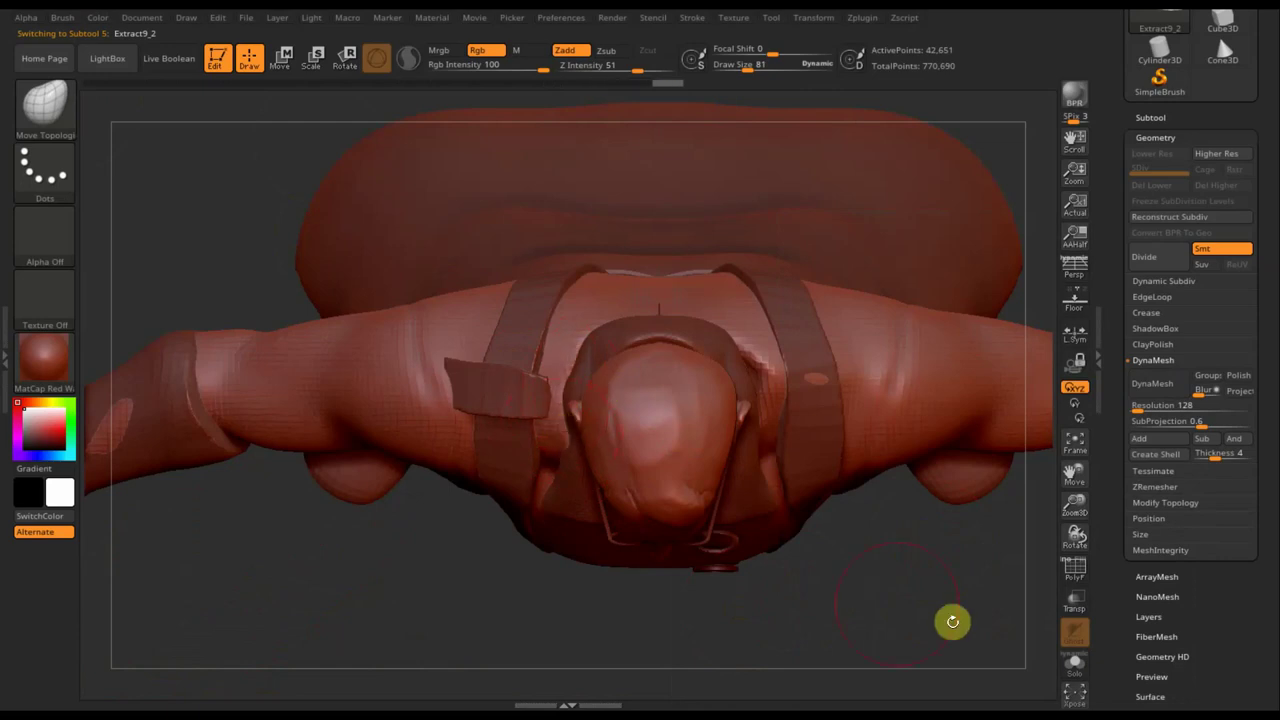
pyautogui.moveTo(954, 534); pyautogui.dragTo(943, 423)
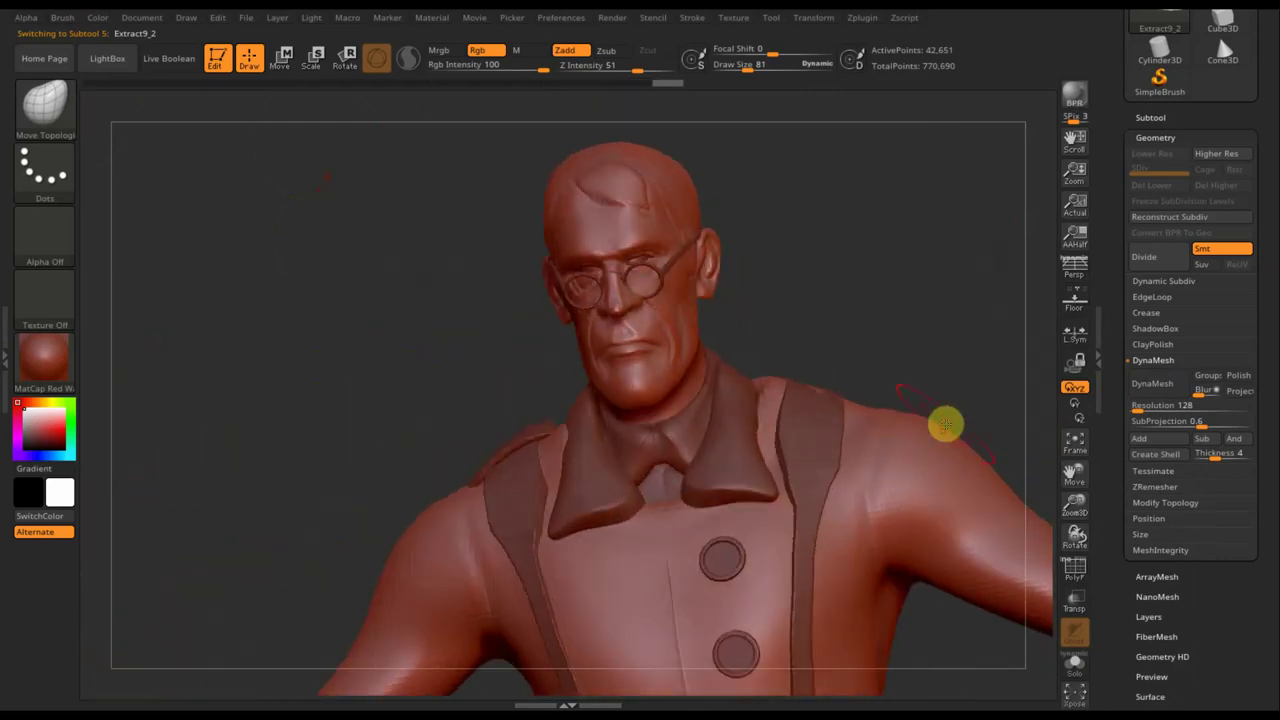
pyautogui.moveTo(883, 320)
pyautogui.mouseDown()
pyautogui.moveTo(914, 306)
pyautogui.moveTo(879, 339)
pyautogui.moveTo(629, 457)
pyautogui.mouseUp()
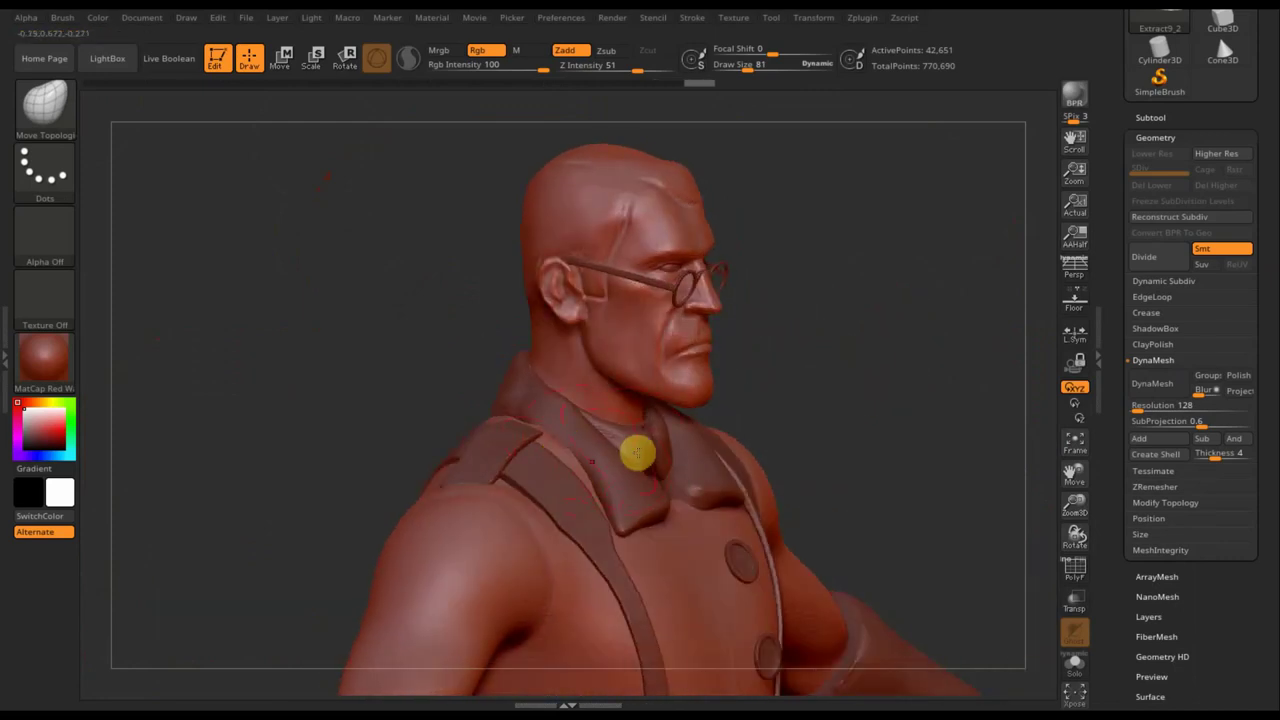
pyautogui.moveTo(271, 363)
pyautogui.mouseDown()
pyautogui.moveTo(366, 371)
pyautogui.moveTo(523, 428)
pyautogui.mouseUp()
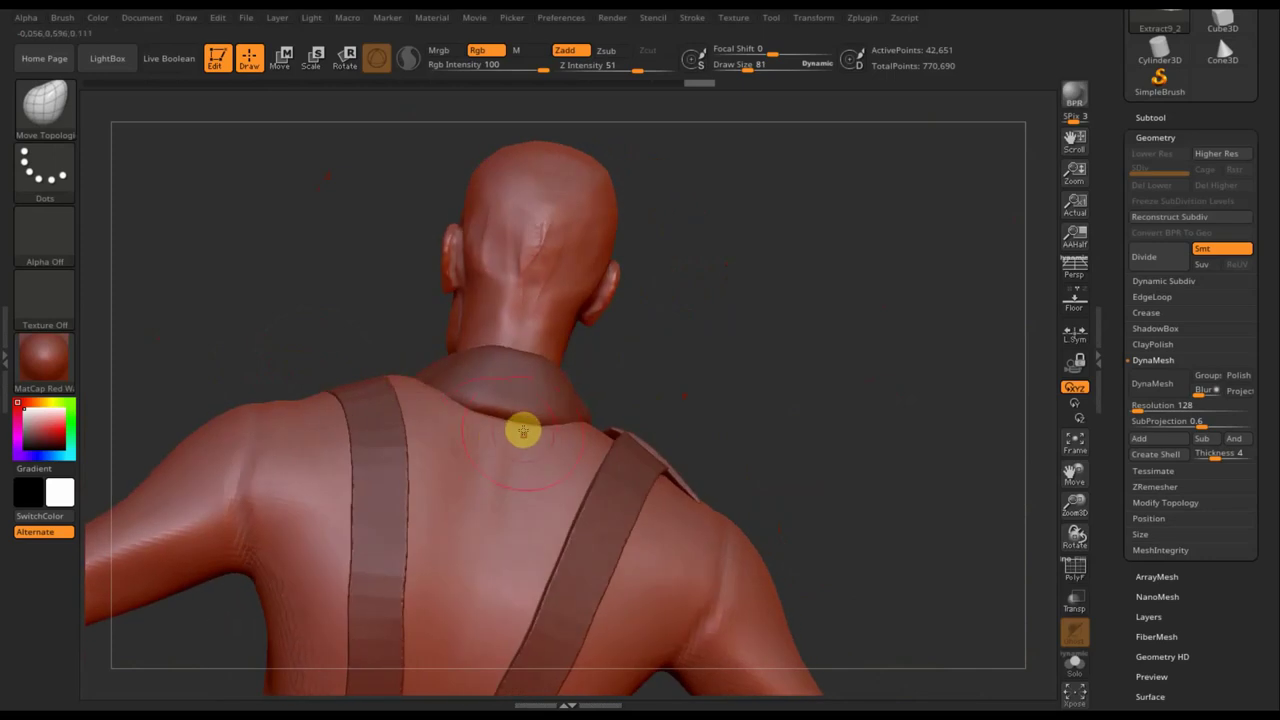
# - Raise Draw Size to 114 and make Extract9_5 the active subtool
pyautogui.moveTo(738, 66); pyautogui.dragTo(750, 64)
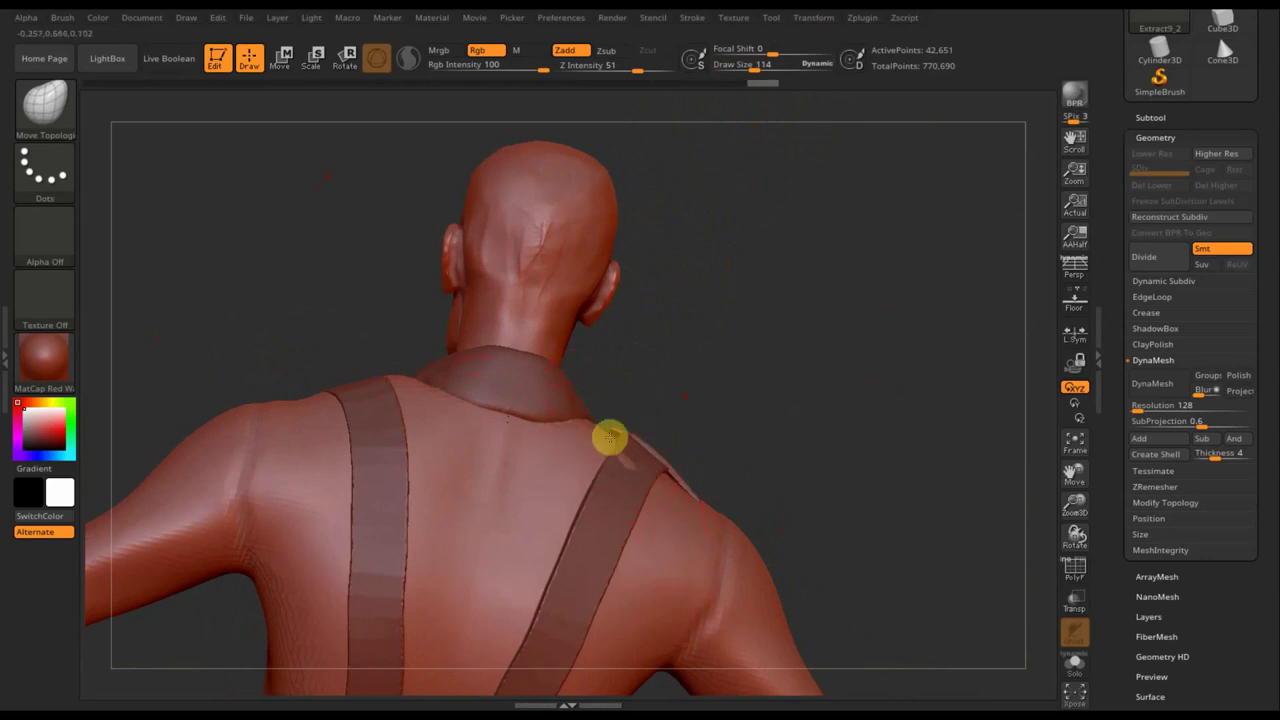
pyautogui.moveTo(791, 417)
pyautogui.mouseDown()
pyautogui.moveTo(822, 460)
pyautogui.moveTo(820, 443)
pyautogui.mouseUp()
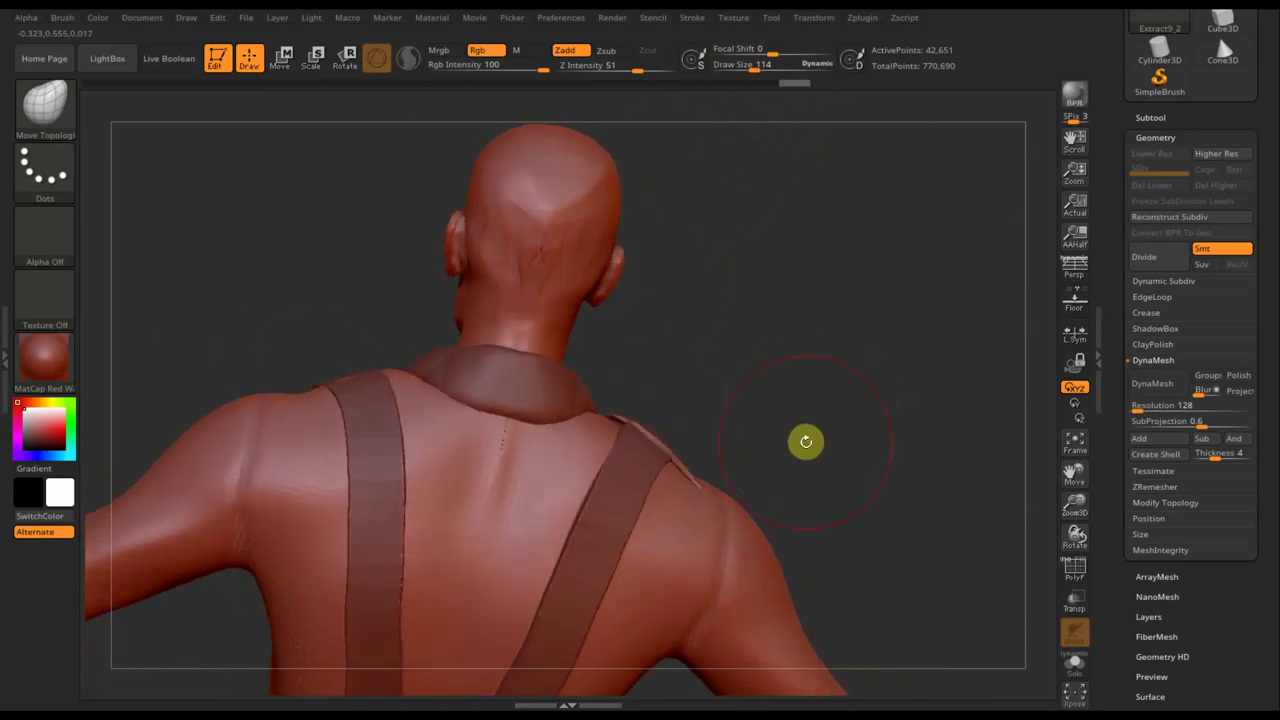
pyautogui.press('n')
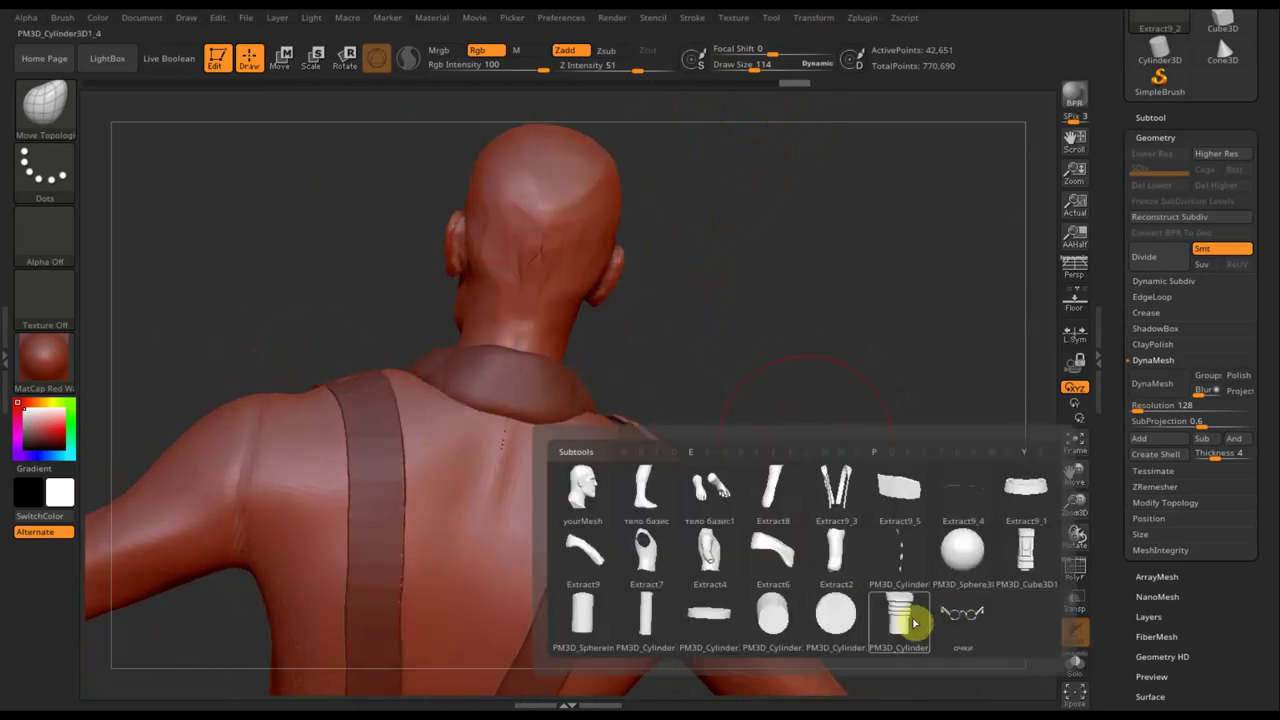
pyautogui.click(900, 490)
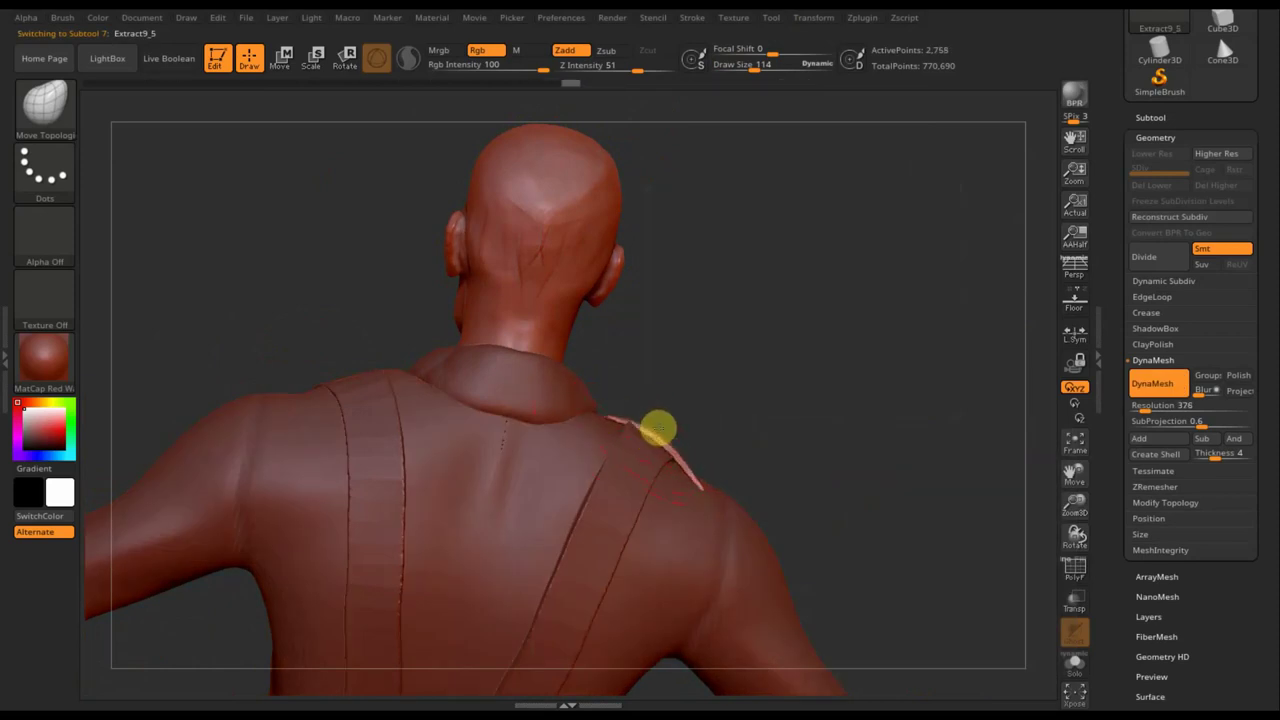
# - View the Extract9_5 shoulder trim from the front and expand the Deformation and Geometry panels
pyautogui.moveTo(673, 427)
pyautogui.mouseDown()
pyautogui.moveTo(726, 409)
pyautogui.moveTo(646, 406)
pyautogui.mouseUp()
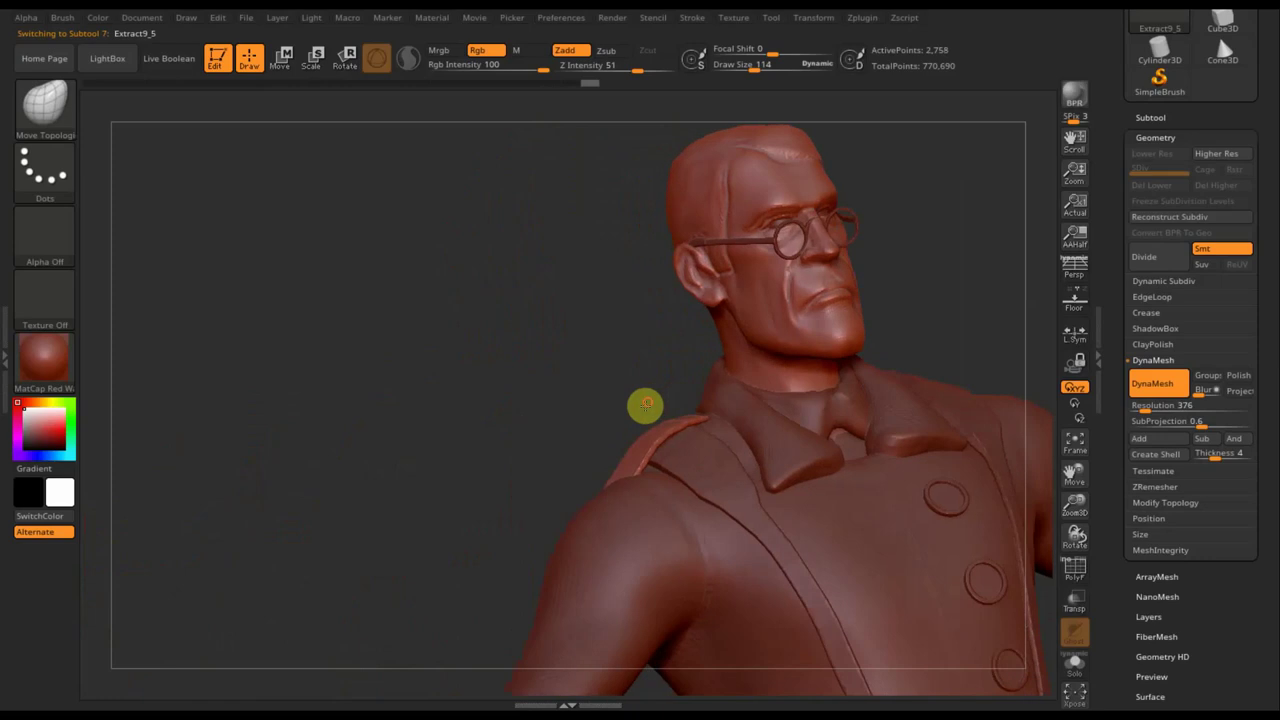
pyautogui.scroll(-1, 1236, 610)
pyautogui.scroll(-2, 1249, 594)
pyautogui.scroll(-2, 1243, 540)
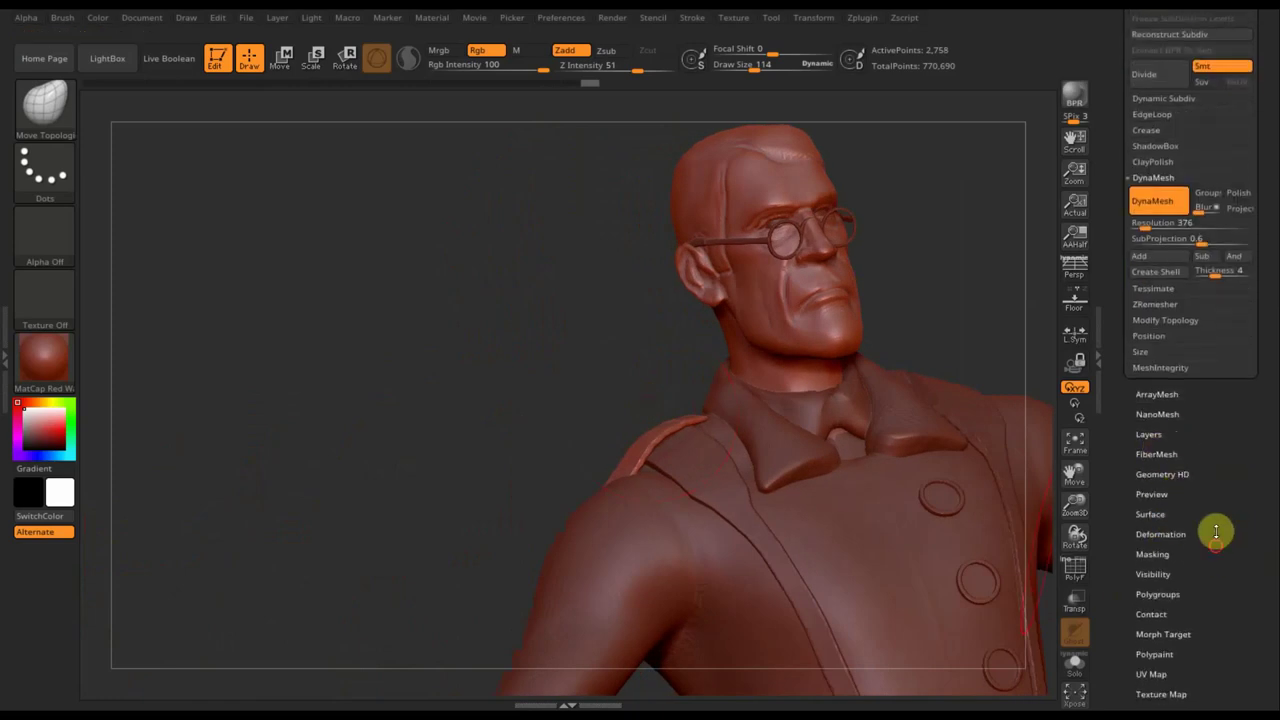
pyautogui.scroll(-1, 1213, 530)
pyautogui.click(1165, 486)
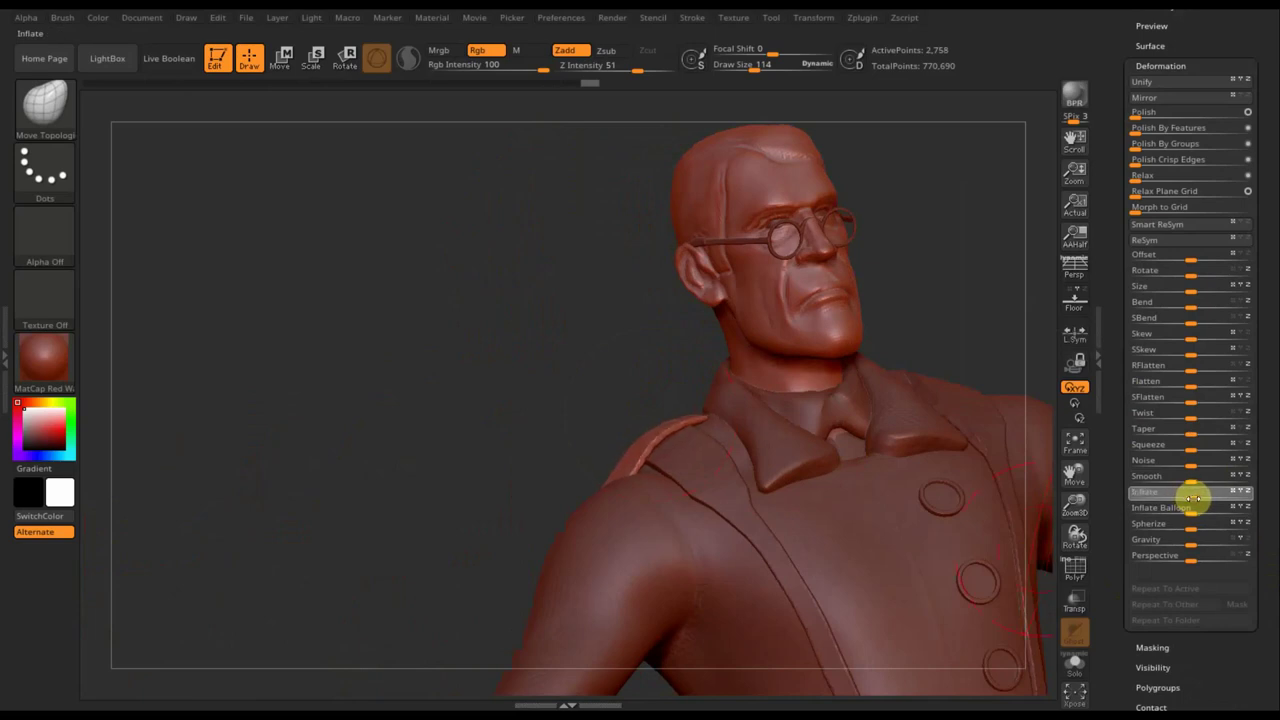
pyautogui.moveTo(614, 354)
pyautogui.mouseDown()
pyautogui.moveTo(560, 363)
pyautogui.moveTo(595, 394)
pyautogui.mouseUp()
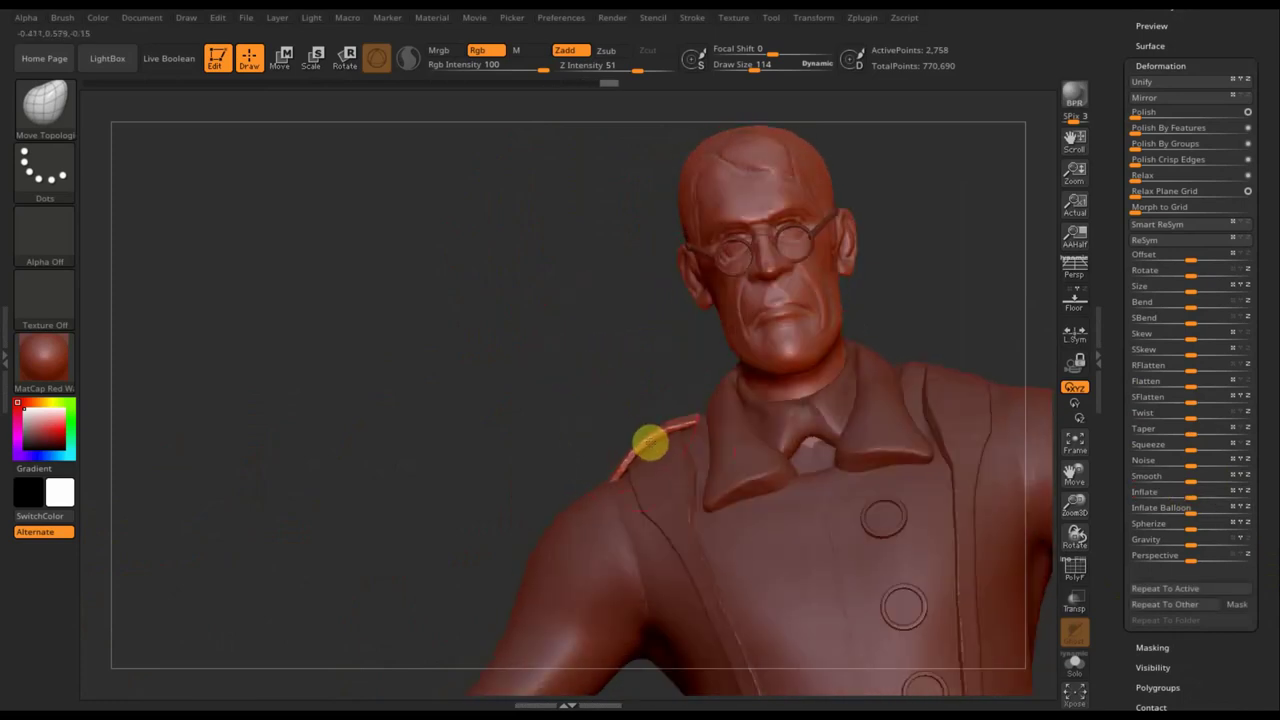
pyautogui.moveTo(997, 278); pyautogui.dragTo(1006, 323)
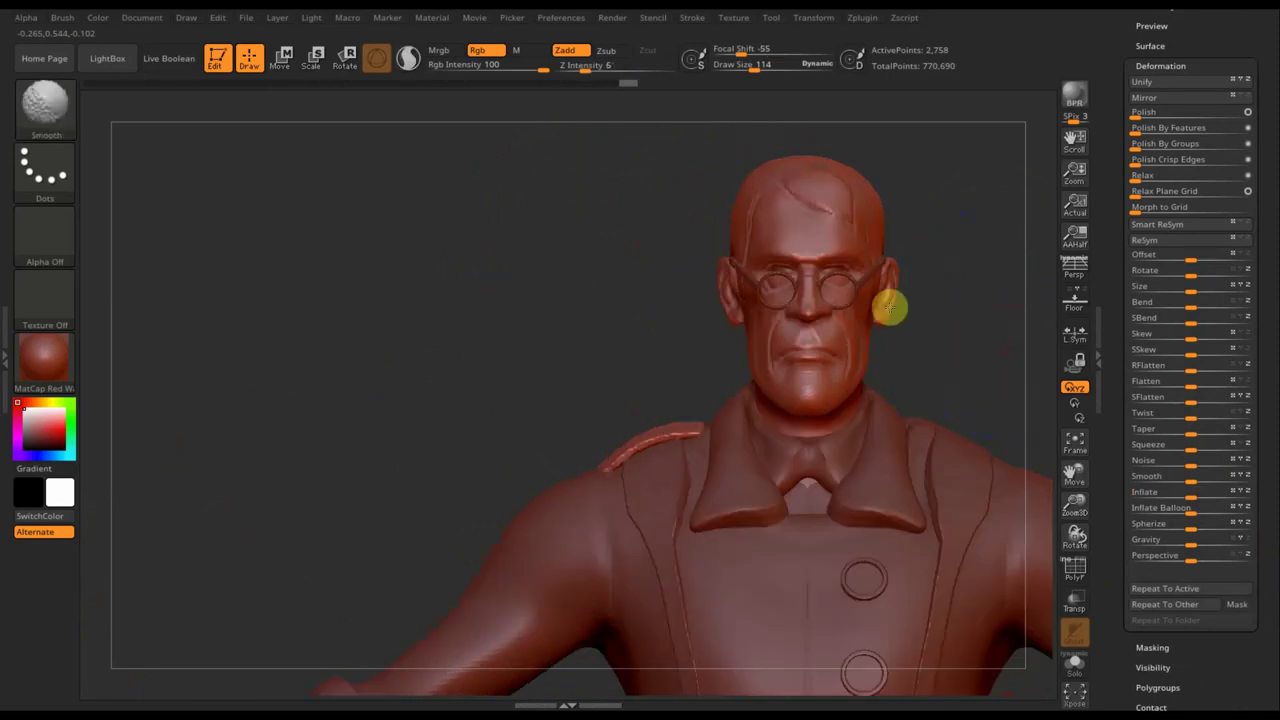
pyautogui.keyDown('alt'); pyautogui.moveTo(883, 289); pyautogui.dragTo(836, 258); pyautogui.keyUp('alt')
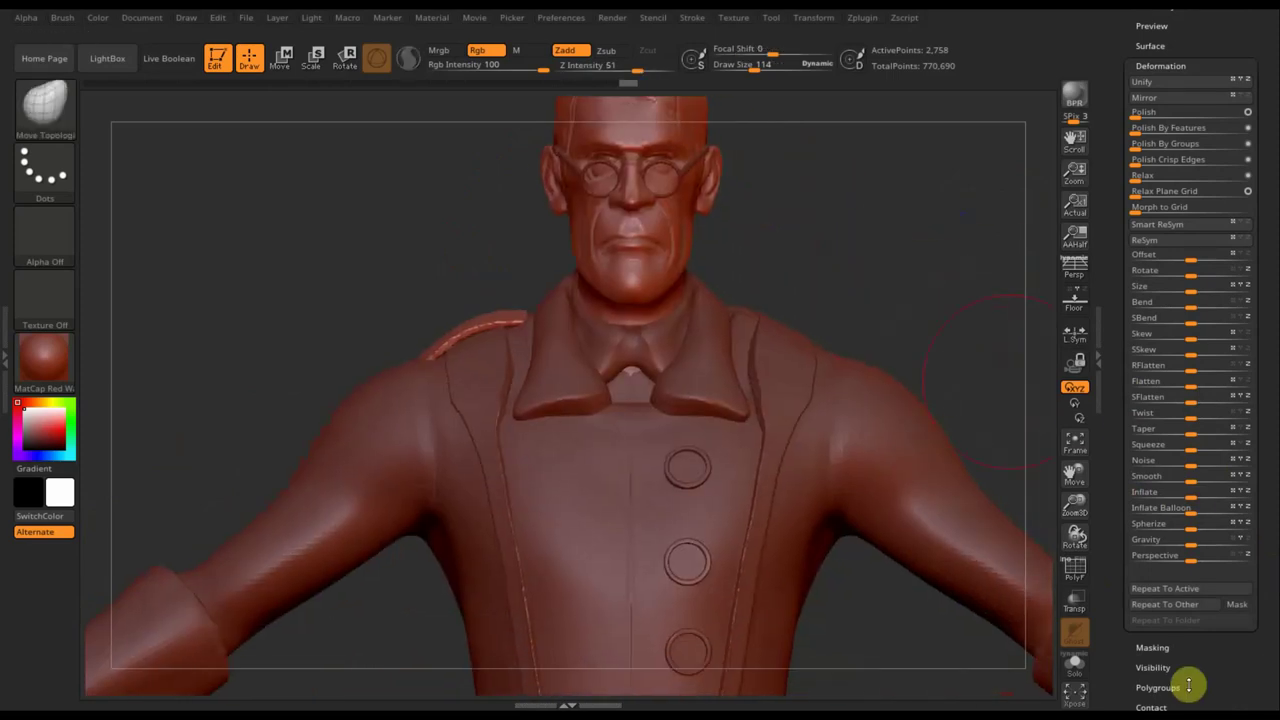
pyautogui.moveTo(1265, 103); pyautogui.dragTo(1270, 294)
pyautogui.click(1155, 333)
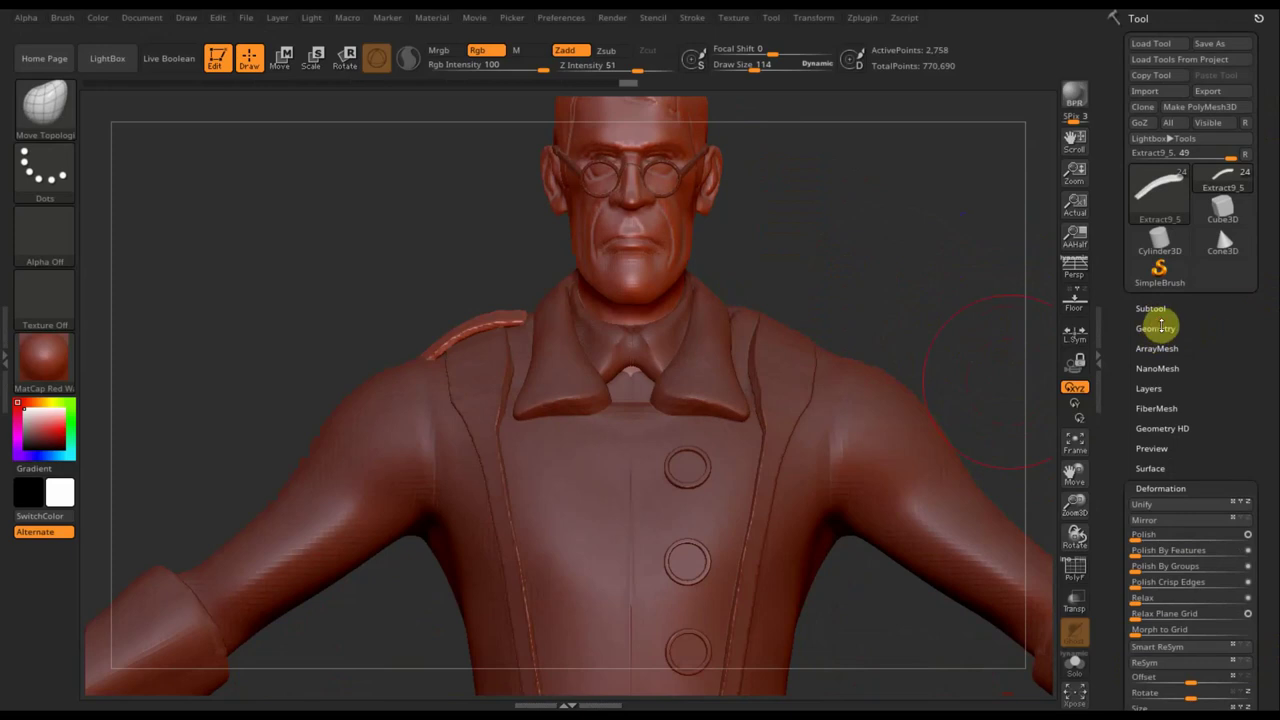
# - Mirror And Weld the Extract9_5 shoulder trim onto the opposite shoulder
pyautogui.moveTo(1262, 640); pyautogui.dragTo(1263, 552)
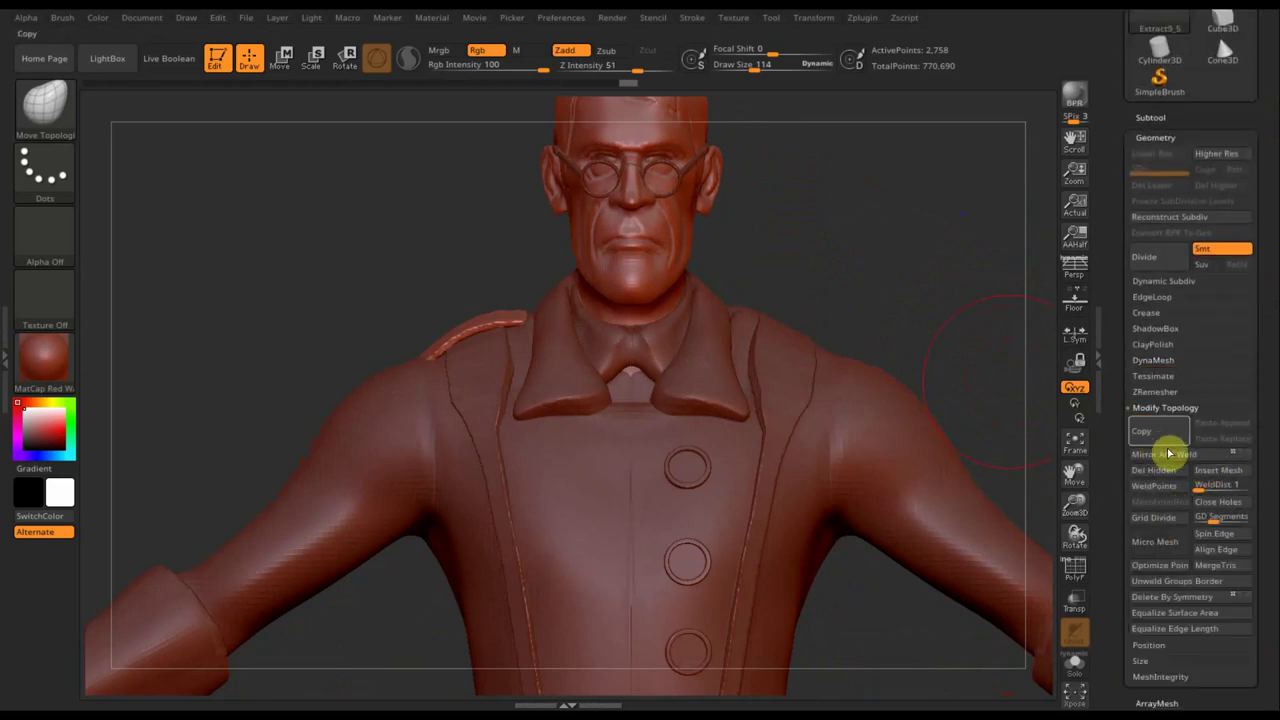
pyautogui.click(1172, 455)
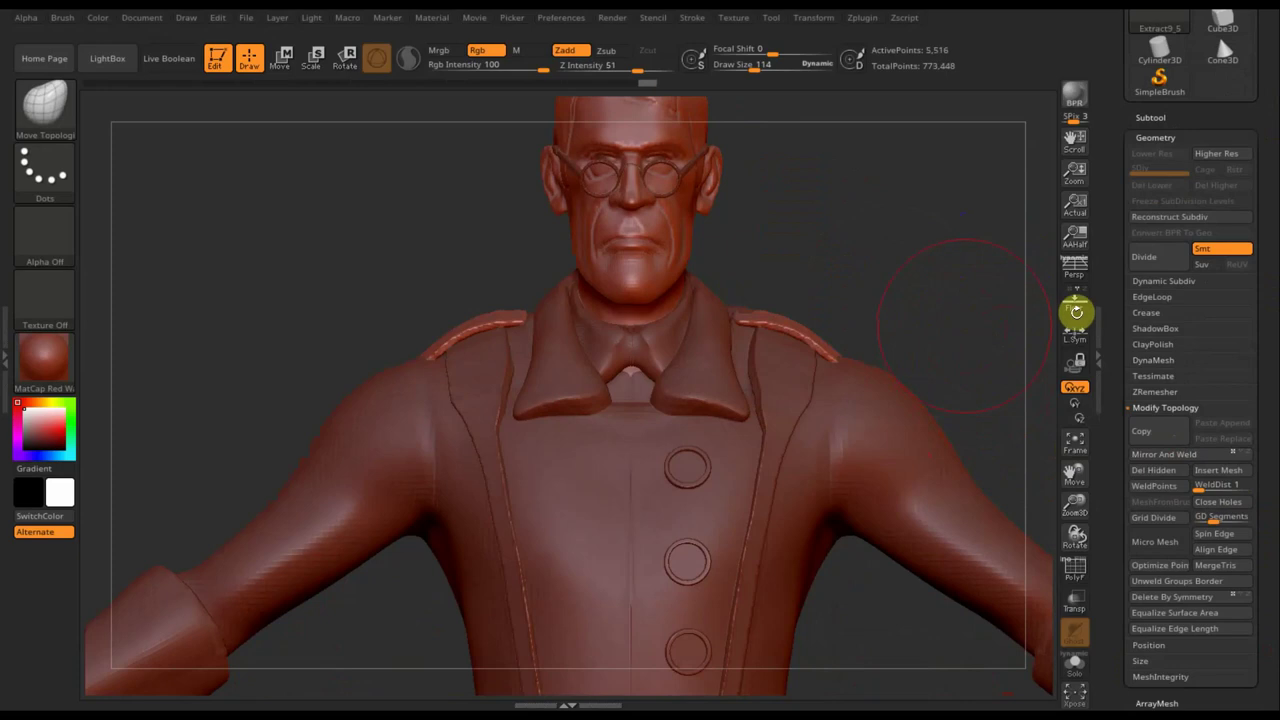
pyautogui.click(1152, 118)
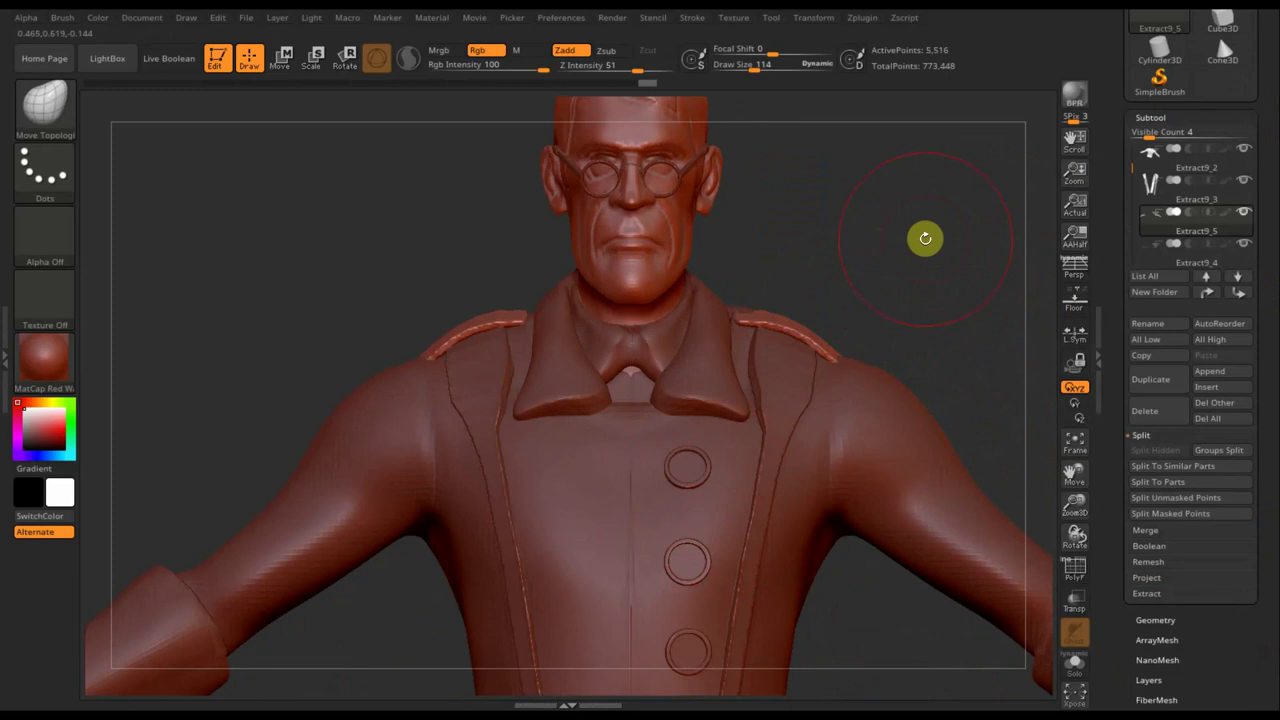
# - Select the PM3D_Cylinder3D1 coat buttons and duplicate them
pyautogui.press('n')
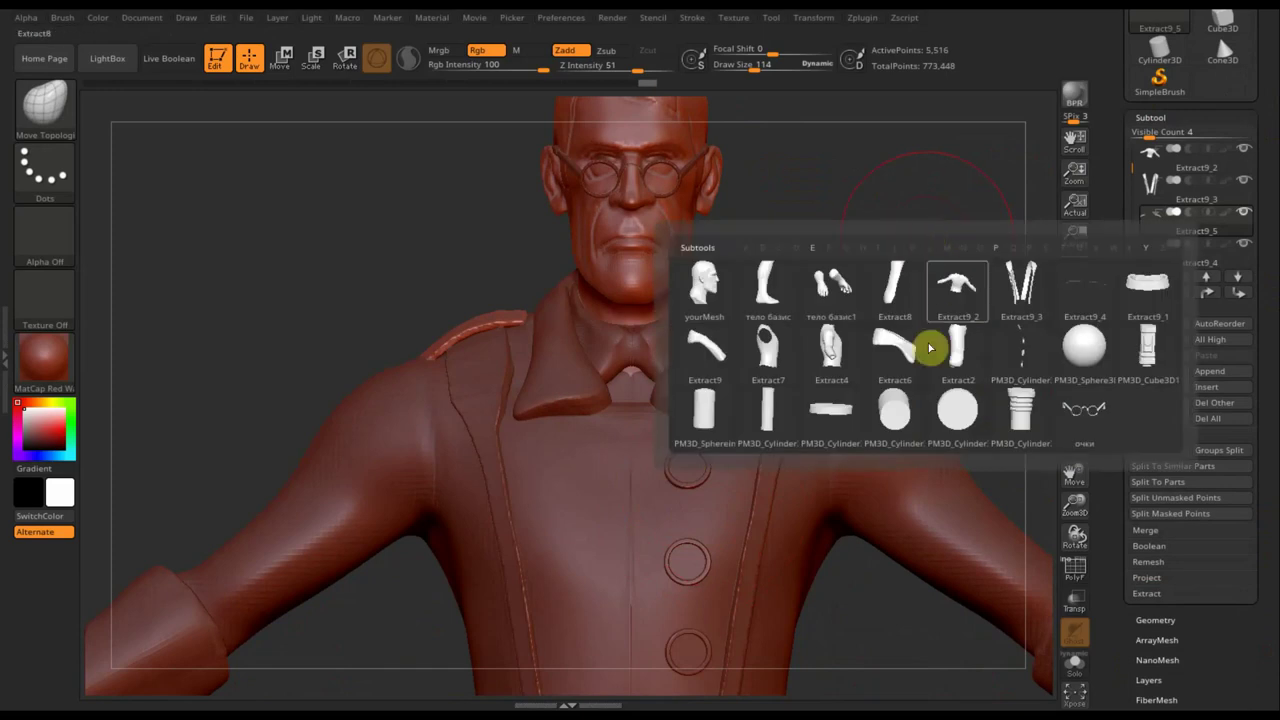
pyautogui.click(1024, 350)
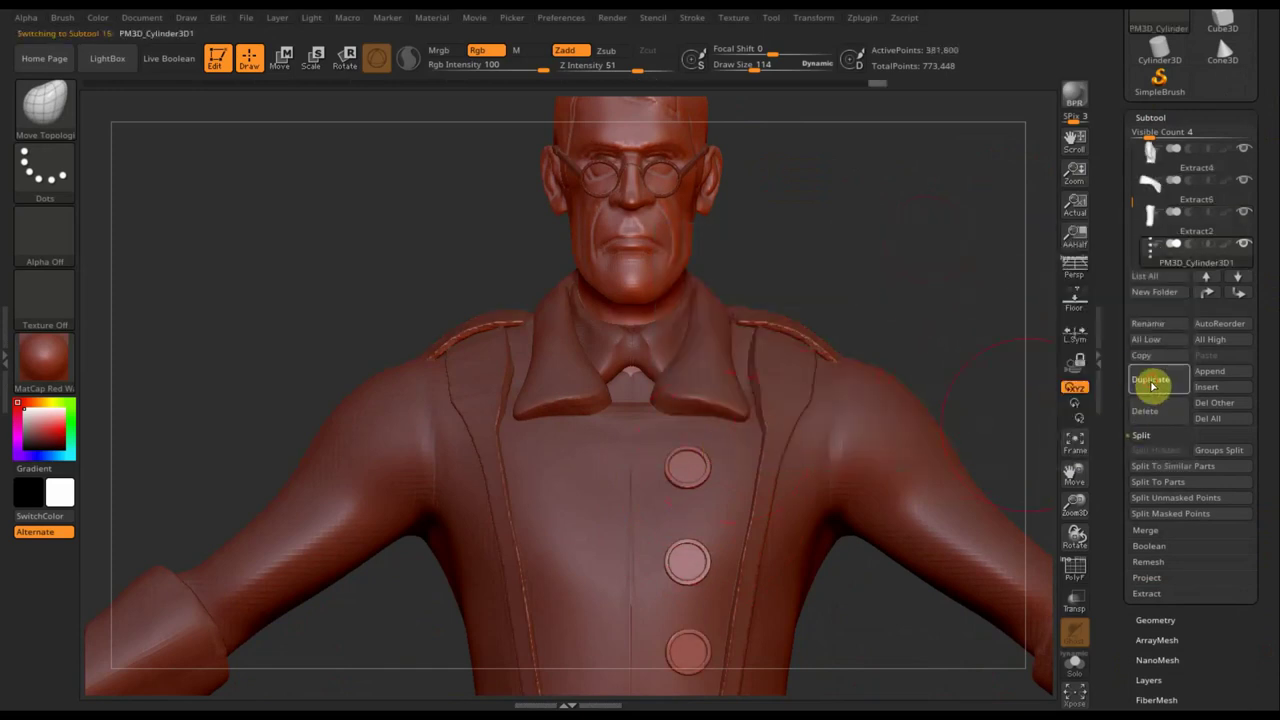
pyautogui.click(1151, 379)
# - Hide all but one button in the copy and delete the hidden geometry
pyautogui.keyDown('ctrl'); pyautogui.click(686, 462); pyautogui.keyUp('ctrl')
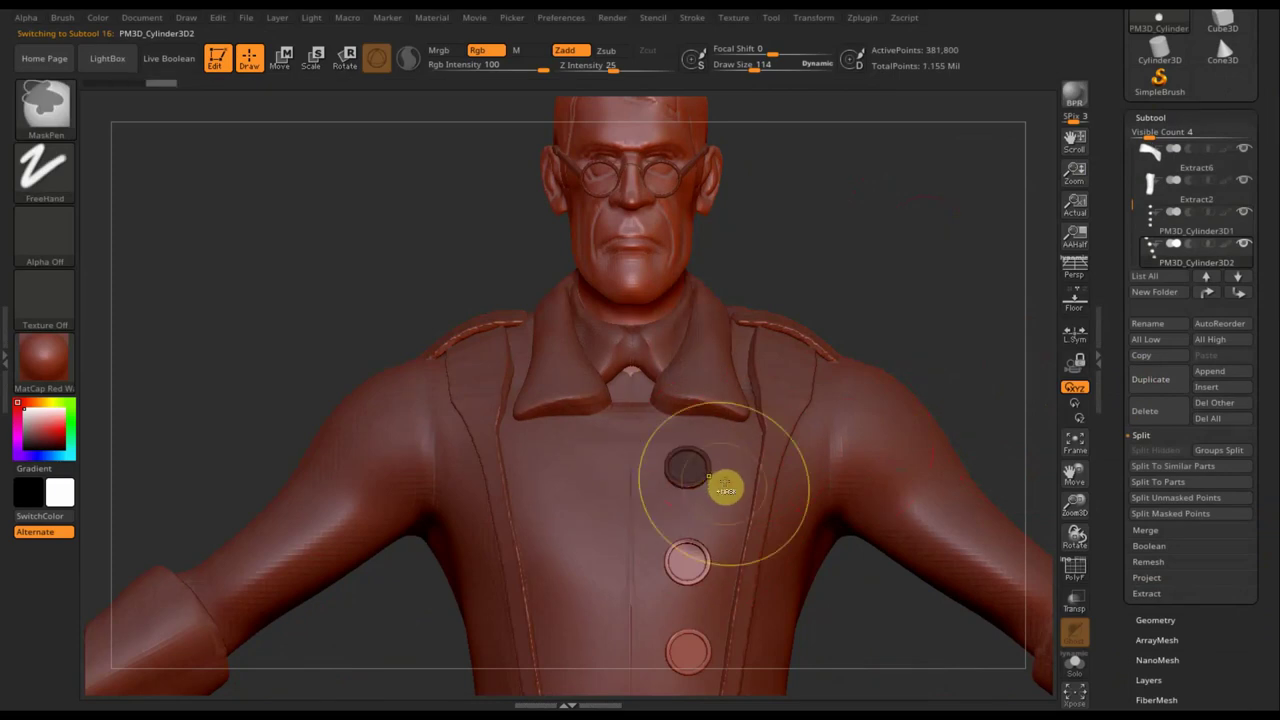
pyautogui.keyDown('ctrl'); pyautogui.moveTo(382, 222); pyautogui.dragTo(852, 502); pyautogui.keyUp('ctrl')
pyautogui.press('ctrl')
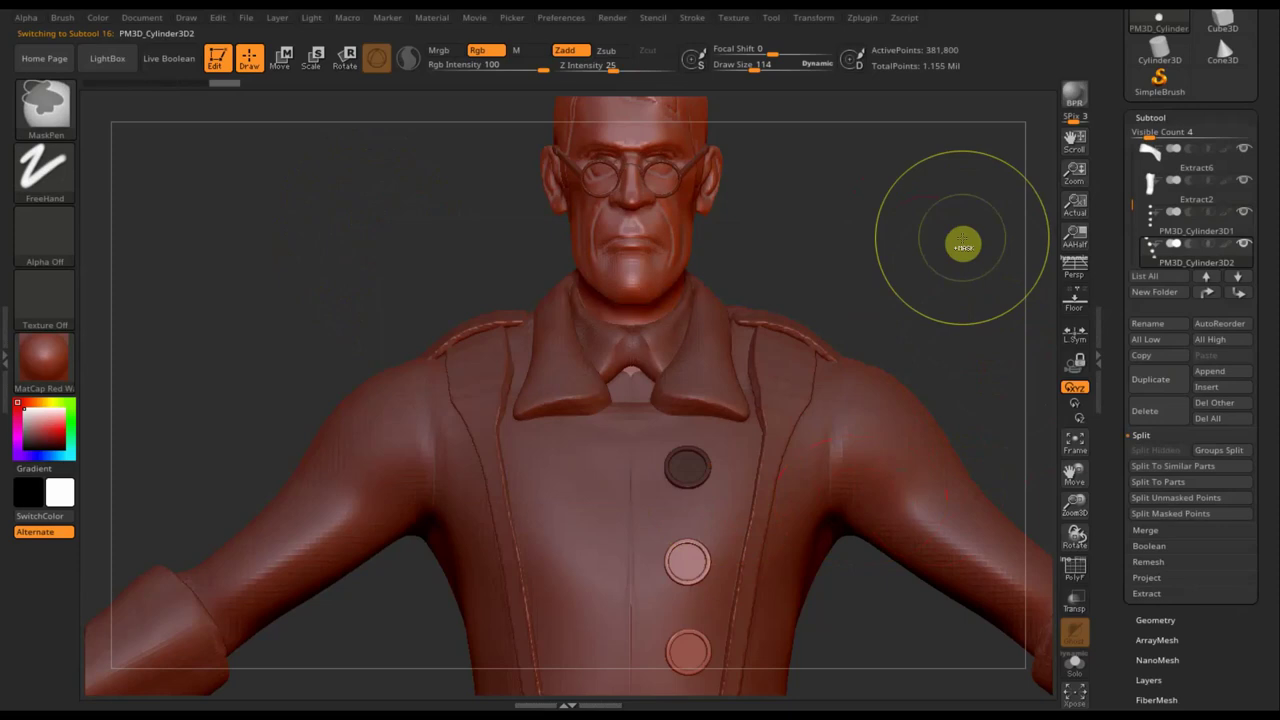
pyautogui.keyDown('ctrl'); pyautogui.moveTo(963, 244); pyautogui.dragTo(962, 237); pyautogui.keyUp('ctrl')
pyautogui.hotkey('ctrl', 'shift')
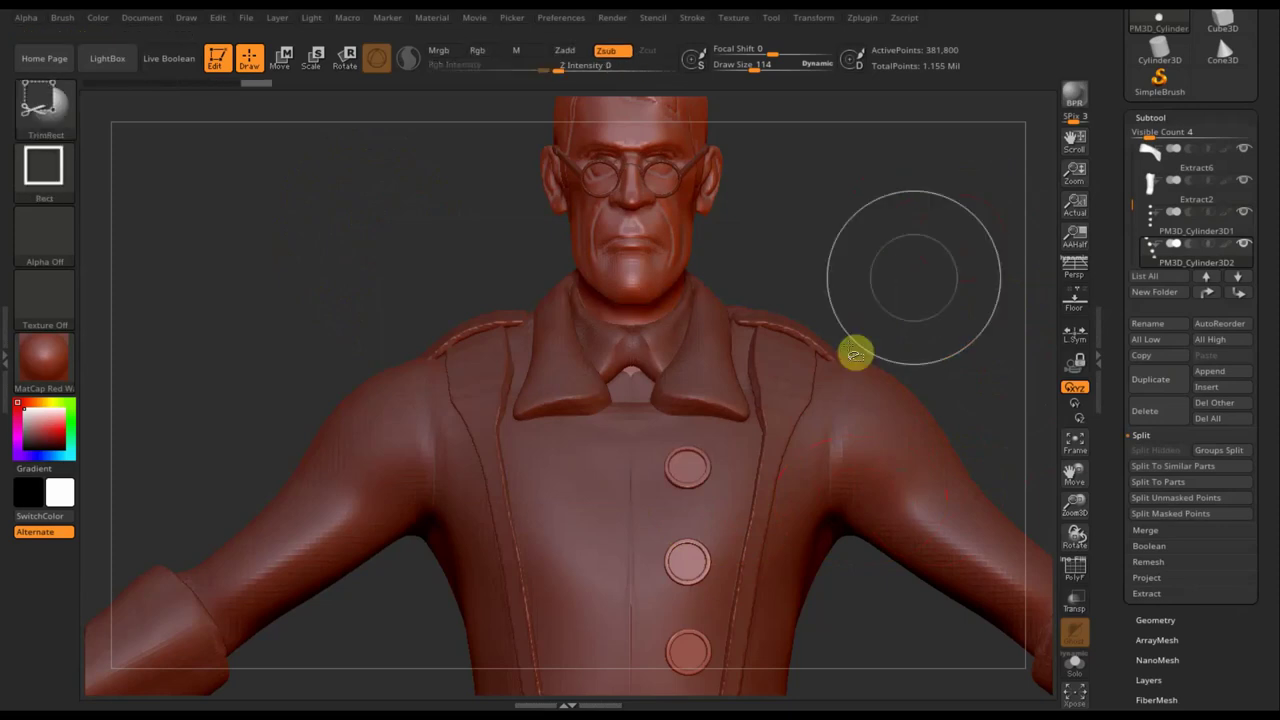
pyautogui.keyDown('ctrl'); pyautogui.keyDown('shift'); pyautogui.click(697, 473); pyautogui.keyUp('shift'); pyautogui.keyUp('ctrl')
pyautogui.keyDown('ctrl'); pyautogui.keyDown('shift'); pyautogui.click(697, 473); pyautogui.keyUp('shift'); pyautogui.keyUp('ctrl')
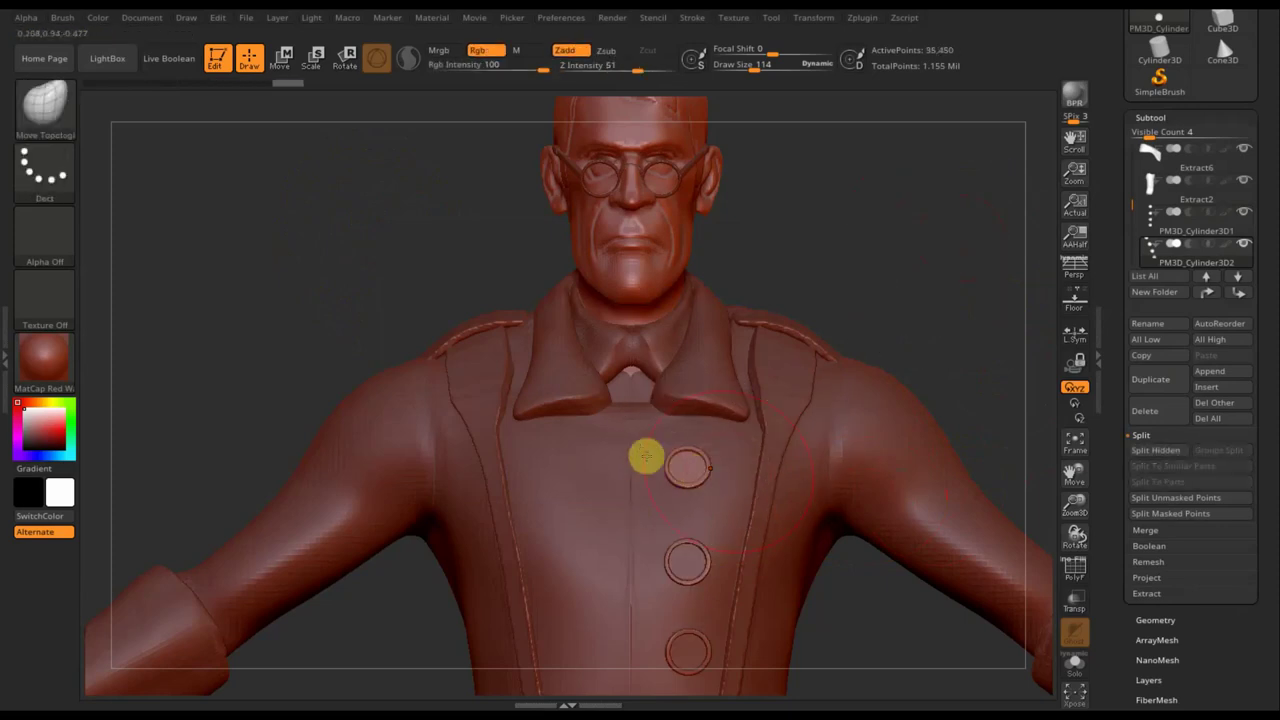
pyautogui.click(1155, 617)
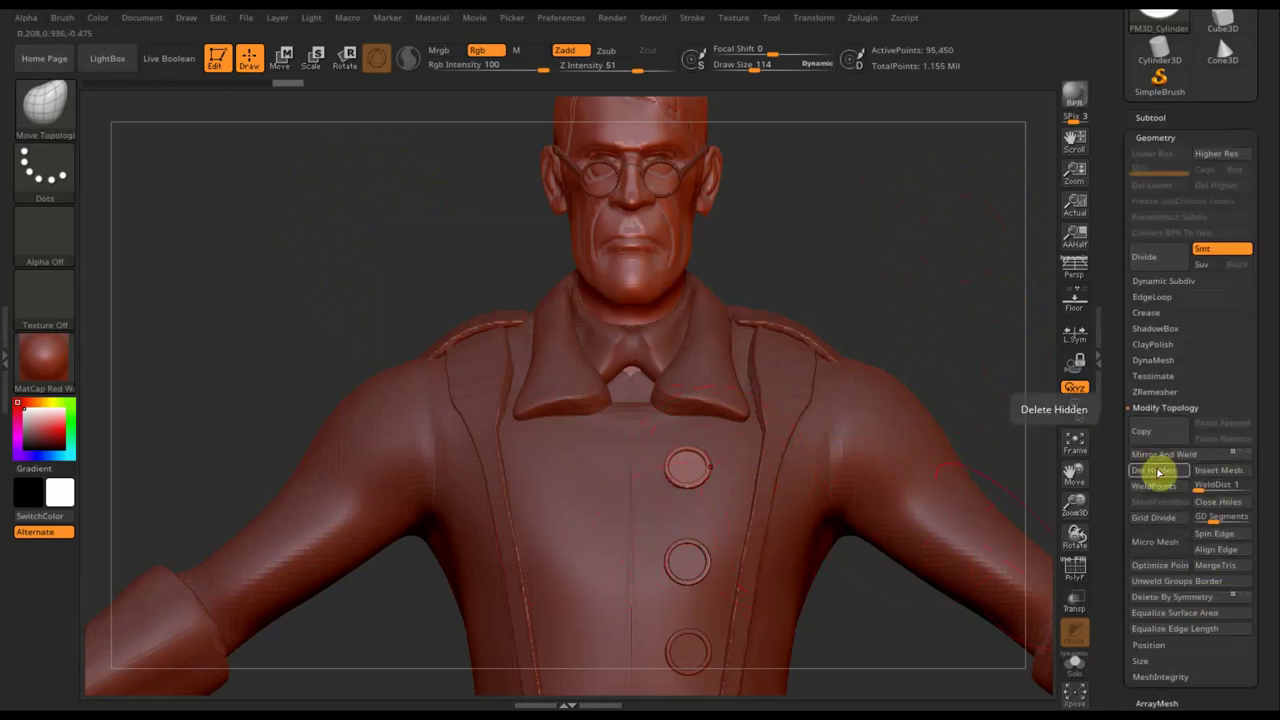
pyautogui.click(1157, 471)
# - Place the Transpose Move gizmo on the button piece near the chest and neck
pyautogui.moveTo(847, 252); pyautogui.dragTo(966, 240)
pyautogui.click(280, 60)
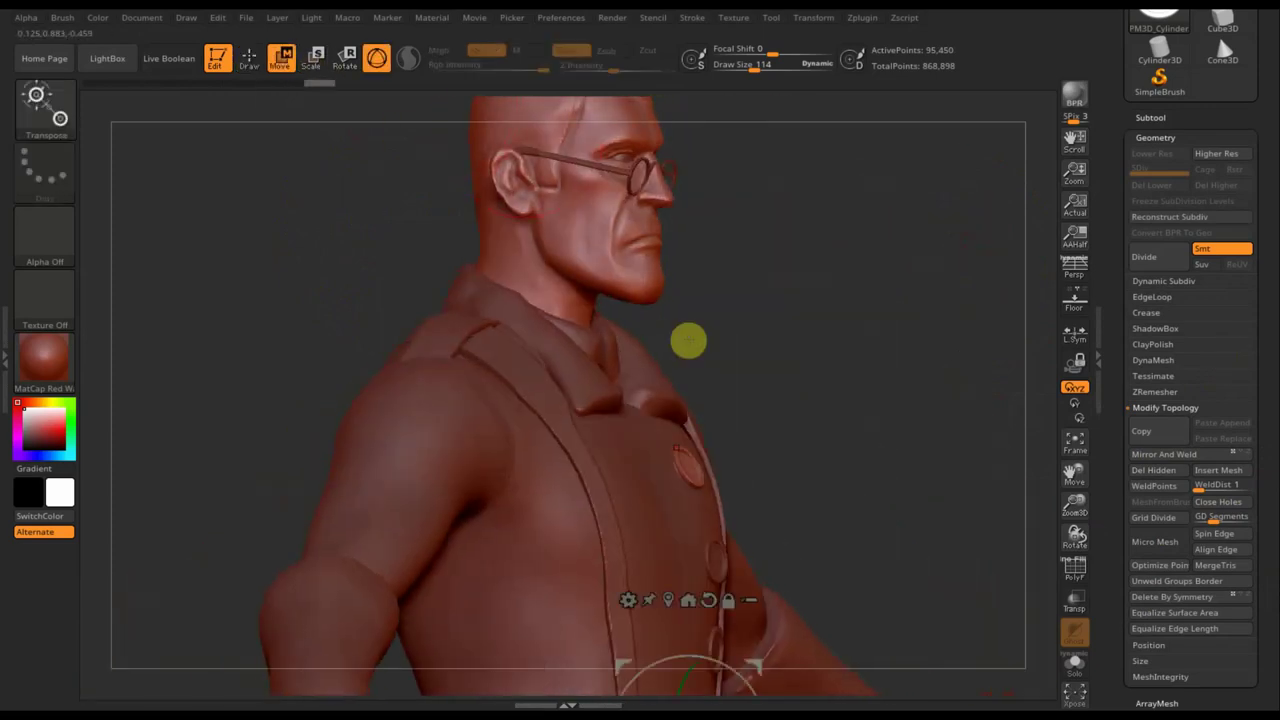
pyautogui.moveTo(882, 515)
pyautogui.keyDown('alt'); pyautogui.mouseDown()
pyautogui.moveTo(857, 383)
pyautogui.moveTo(857, 503)
pyautogui.moveTo(849, 318)
pyautogui.mouseUp(); pyautogui.keyUp('alt')
pyautogui.moveTo(694, 514); pyautogui.dragTo(624, 437)
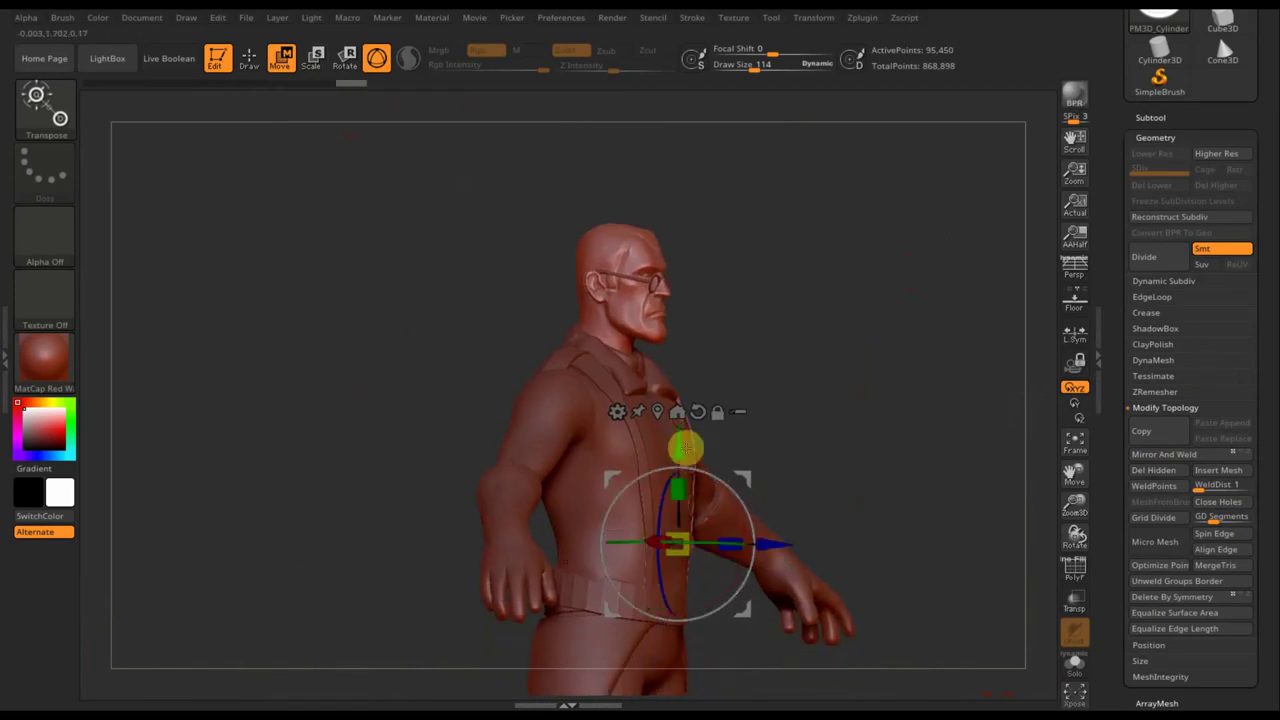
pyautogui.keyDown('alt'); pyautogui.moveTo(674, 443); pyautogui.dragTo(689, 286); pyautogui.keyUp('alt')
pyautogui.moveTo(789, 337)
pyautogui.mouseDown()
pyautogui.moveTo(903, 434)
pyautogui.moveTo(986, 401)
pyautogui.moveTo(771, 386)
pyautogui.mouseUp()
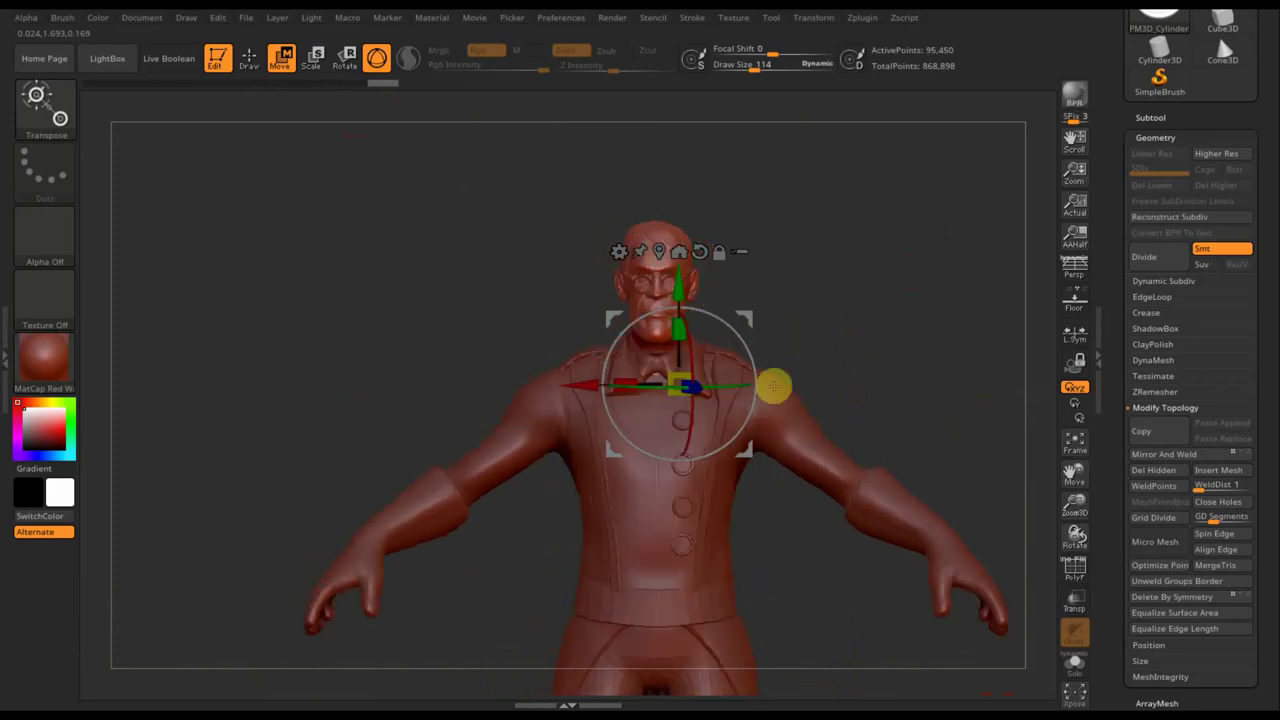
pyautogui.keyDown('alt'); pyautogui.moveTo(680, 385); pyautogui.dragTo(598, 341); pyautogui.keyUp('alt')
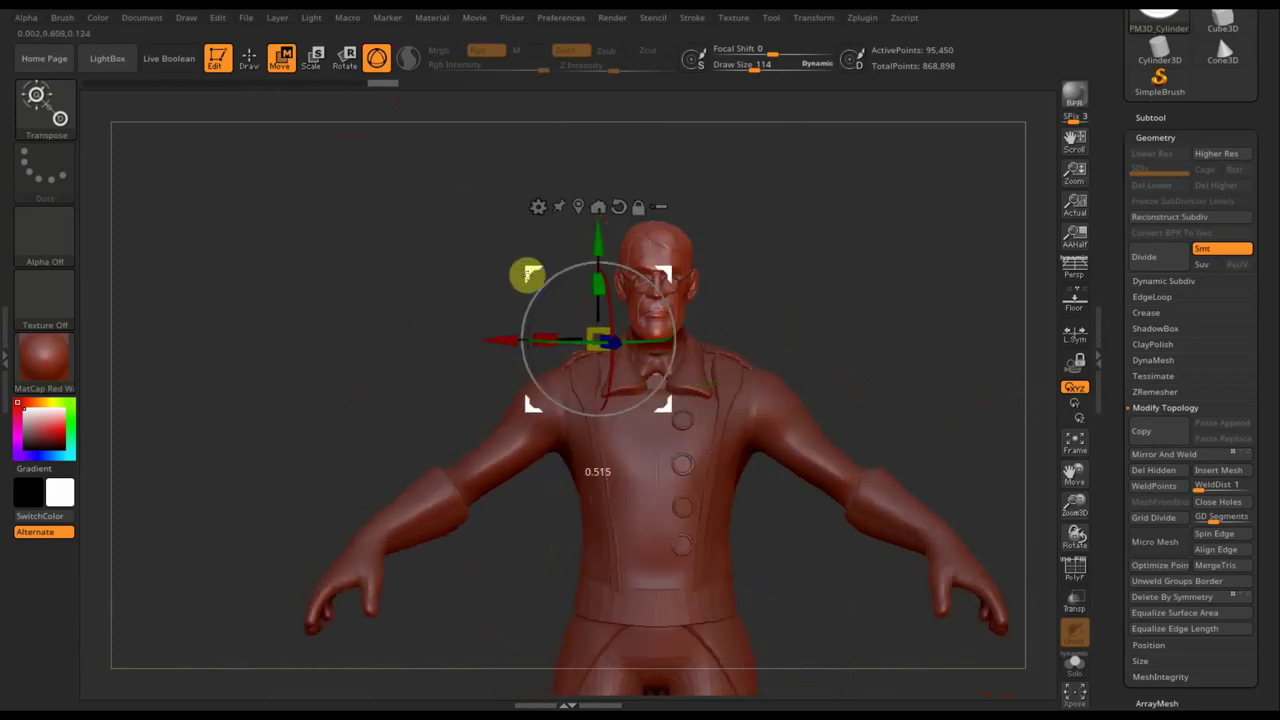
pyautogui.moveTo(834, 291)
pyautogui.keyDown('alt'); pyautogui.mouseDown()
pyautogui.moveTo(900, 531)
pyautogui.moveTo(335, 341)
pyautogui.moveTo(317, 406)
pyautogui.moveTo(1003, 623)
pyautogui.mouseUp(); pyautogui.keyUp('alt')
pyautogui.moveTo(970, 552)
pyautogui.mouseDown()
pyautogui.moveTo(971, 568)
pyautogui.moveTo(891, 471)
pyautogui.moveTo(851, 360)
pyautogui.moveTo(846, 460)
pyautogui.moveTo(836, 456)
pyautogui.mouseUp()
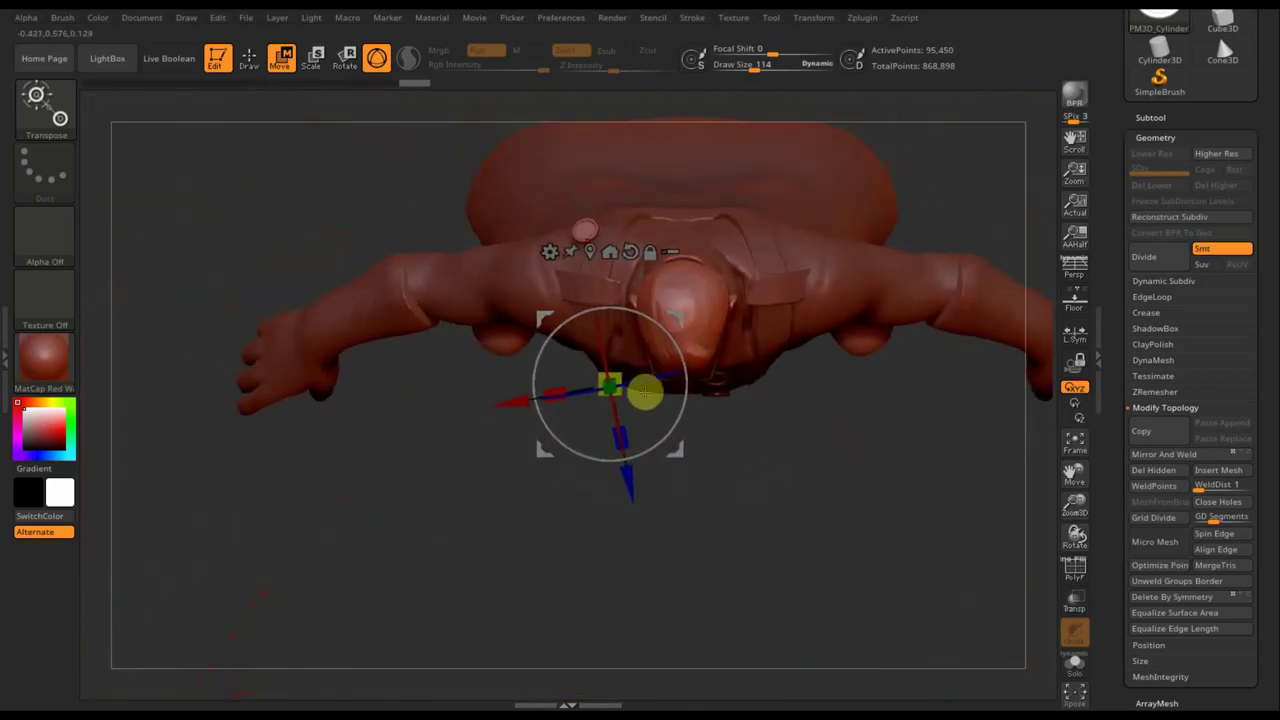
# - Move and rotate the button piece down toward the shoulder strap
pyautogui.moveTo(537, 317); pyautogui.dragTo(557, 443)
pyautogui.moveTo(917, 509)
pyautogui.mouseDown()
pyautogui.moveTo(908, 351)
pyautogui.moveTo(985, 344)
pyautogui.mouseUp()
pyautogui.moveTo(952, 408); pyautogui.dragTo(945, 463)
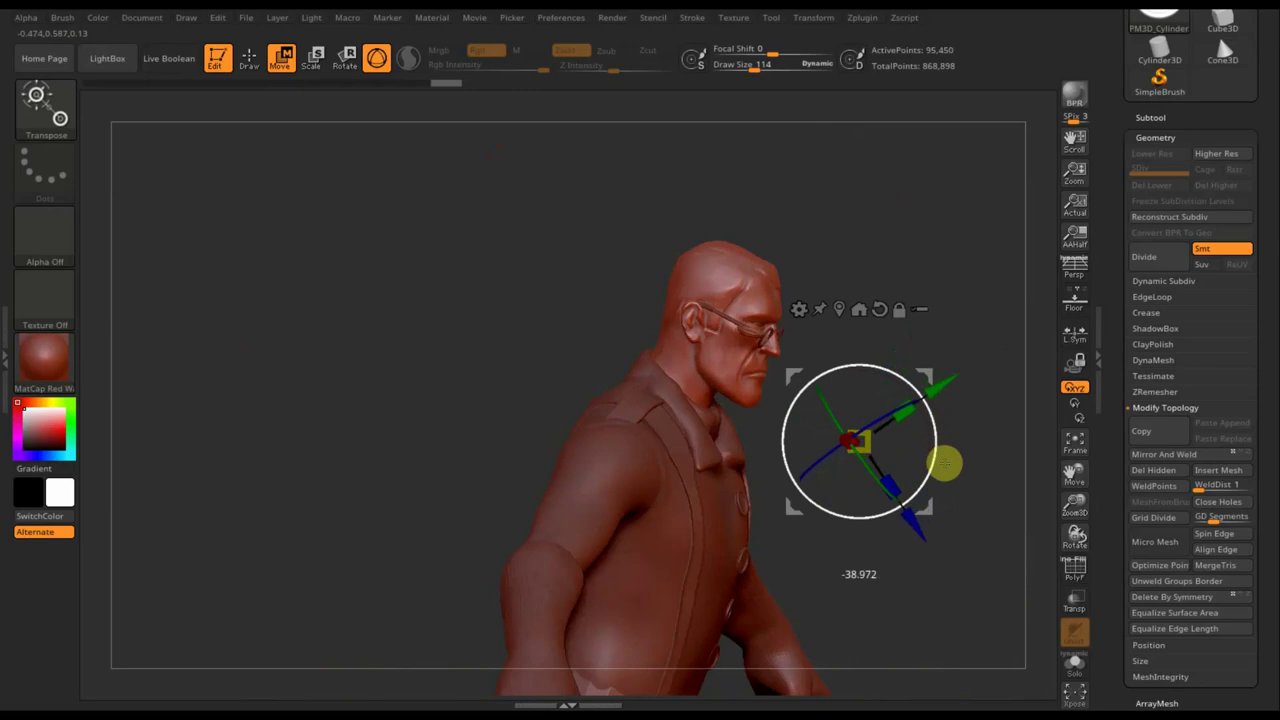
pyautogui.moveTo(921, 375)
pyautogui.mouseDown()
pyautogui.moveTo(837, 389)
pyautogui.moveTo(817, 441)
pyautogui.mouseUp()
pyautogui.moveTo(983, 311)
pyautogui.mouseDown()
pyautogui.moveTo(954, 363)
pyautogui.moveTo(868, 397)
pyautogui.mouseUp()
pyautogui.moveTo(749, 466); pyautogui.dragTo(771, 457)
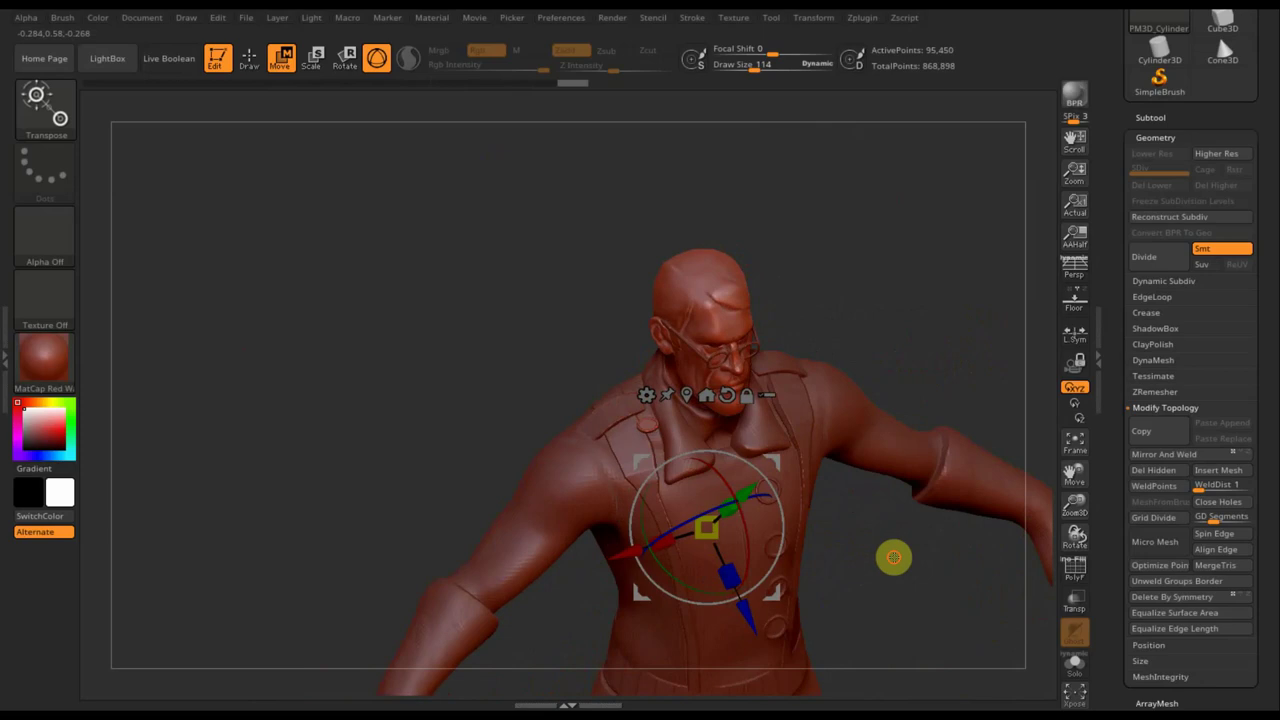
# - Move the copied button up onto the right shoulder strap and rotate it to lie flat
pyautogui.moveTo(866, 543); pyautogui.dragTo(830, 473)
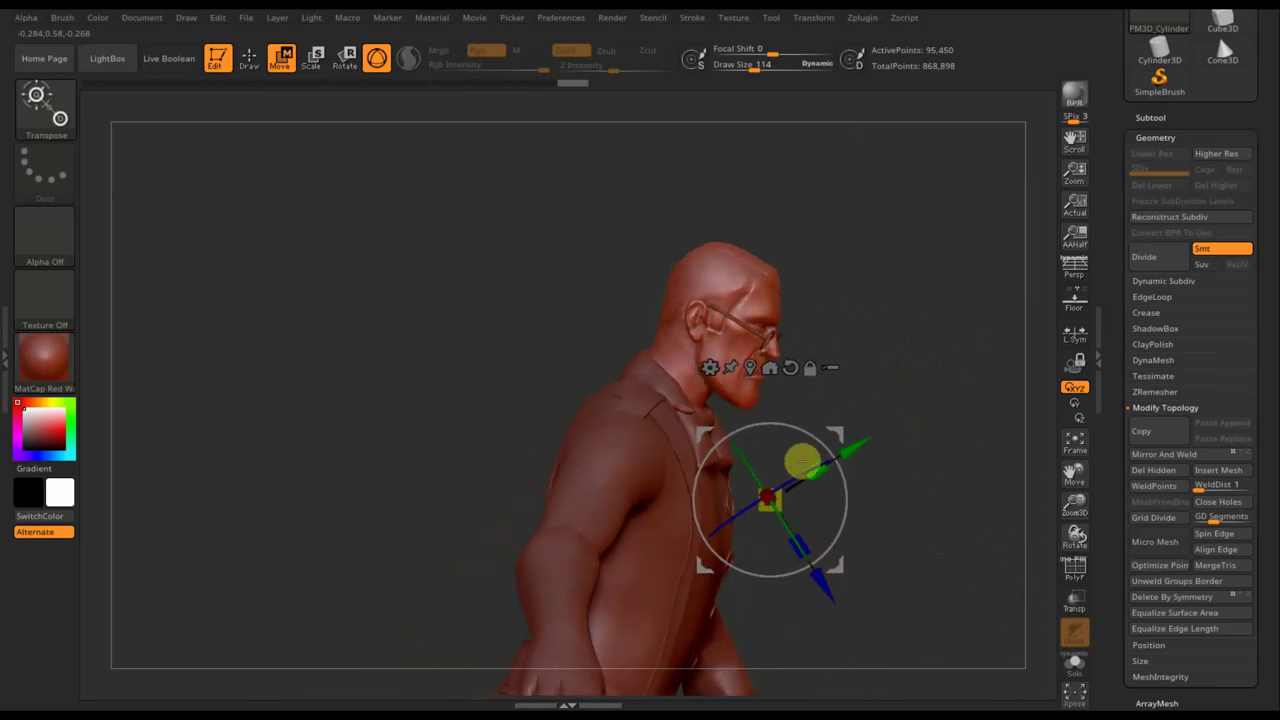
pyautogui.moveTo(812, 450); pyautogui.dragTo(800, 412)
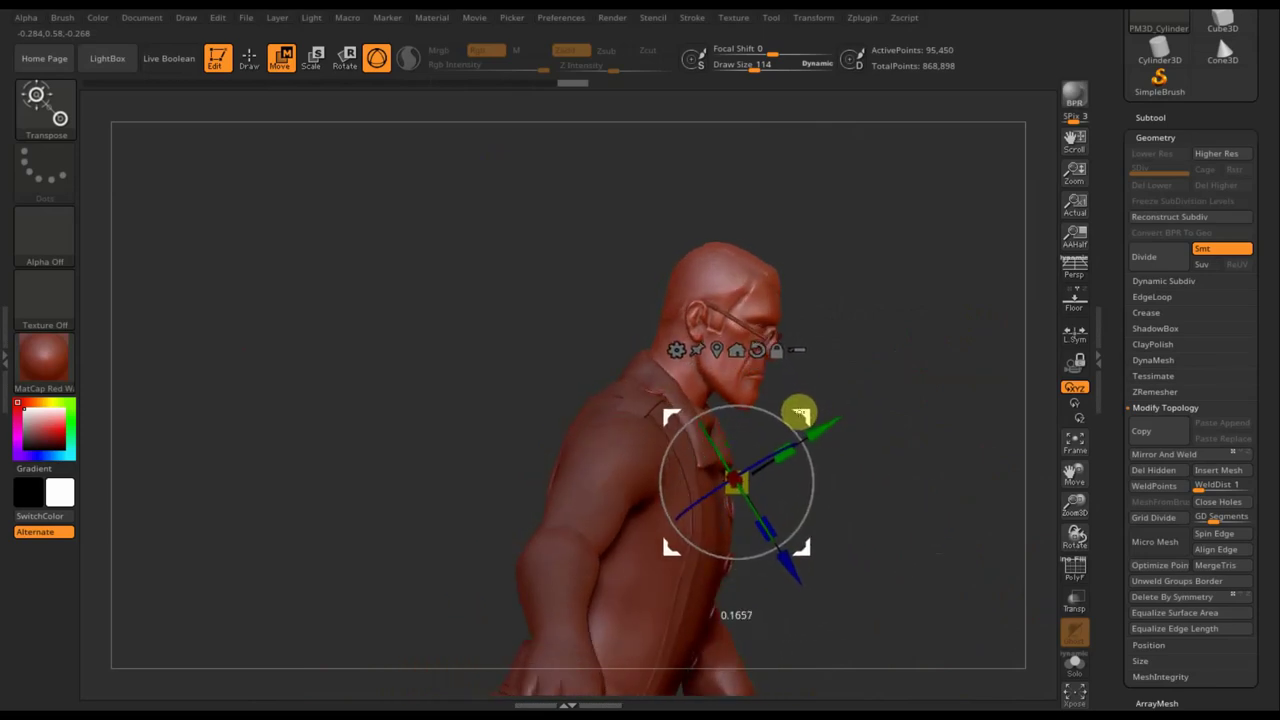
pyautogui.moveTo(977, 380)
pyautogui.mouseDown()
pyautogui.moveTo(940, 483)
pyautogui.moveTo(966, 471)
pyautogui.moveTo(971, 451)
pyautogui.moveTo(995, 587)
pyautogui.moveTo(1017, 543)
pyautogui.moveTo(888, 459)
pyautogui.mouseUp()
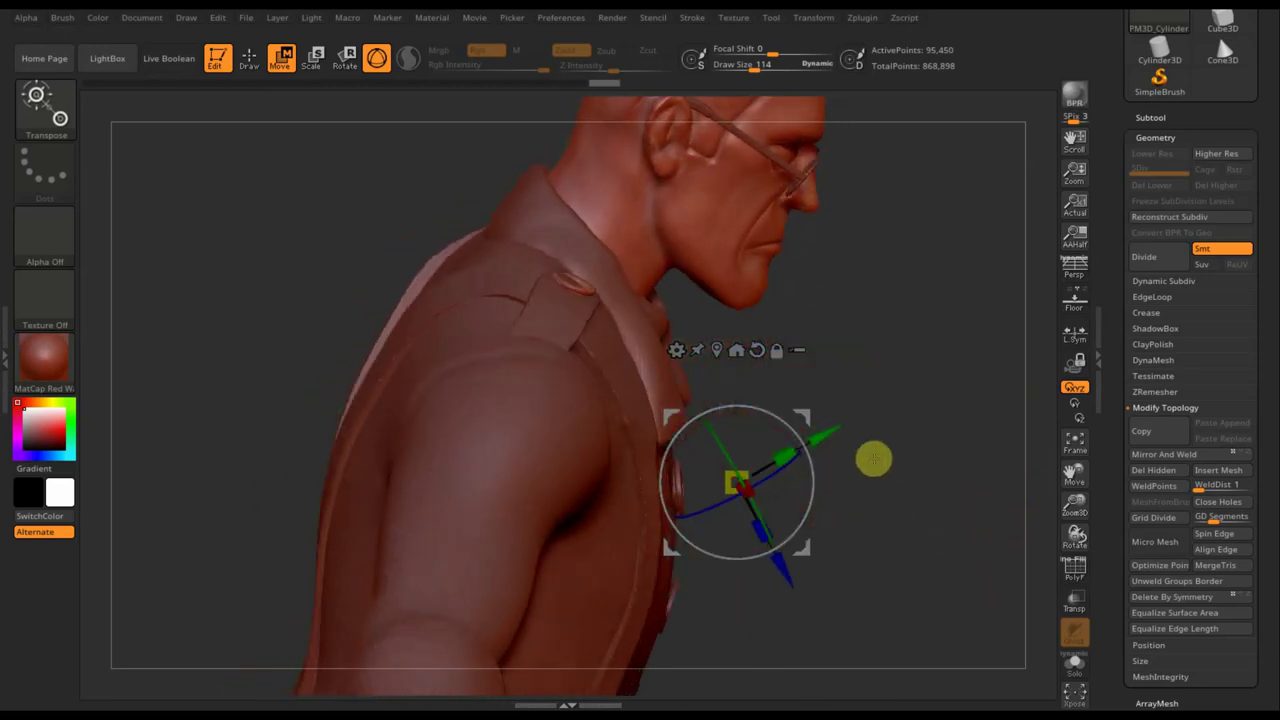
pyautogui.moveTo(806, 445); pyautogui.dragTo(803, 422)
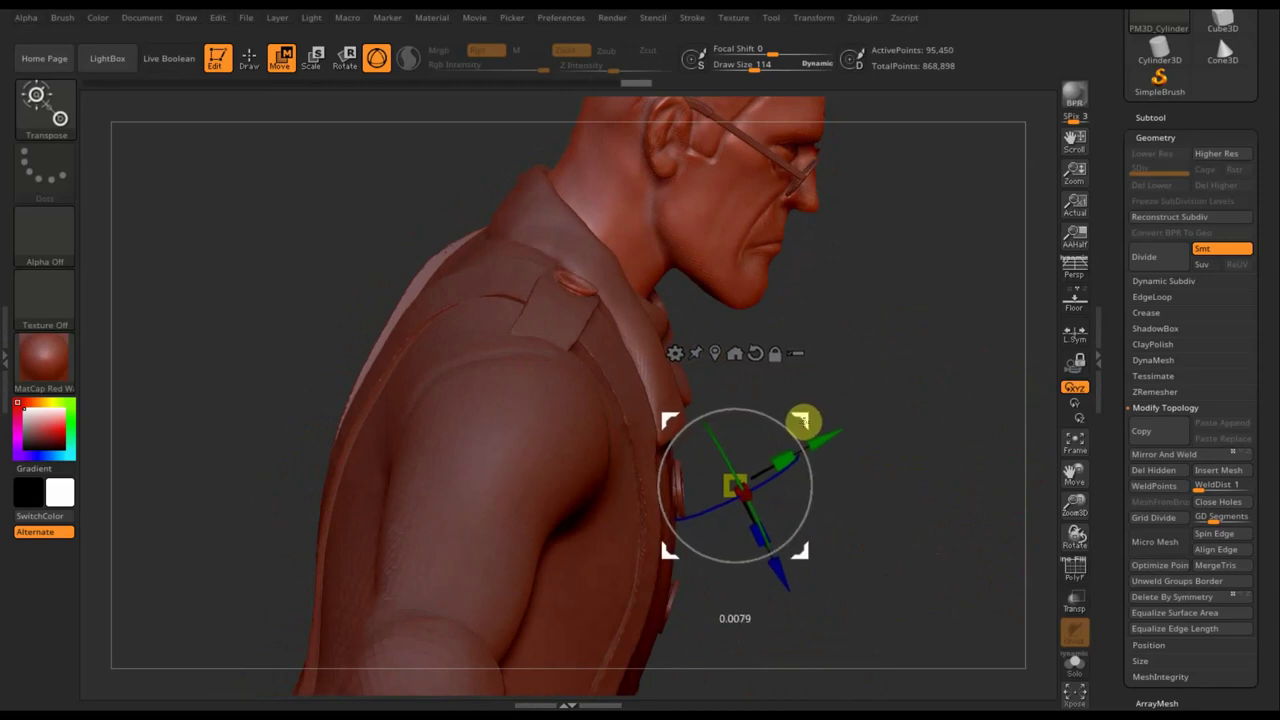
# - Scale the button down so it sits snugly on the strap beside the collar
pyautogui.moveTo(971, 391)
pyautogui.mouseDown()
pyautogui.moveTo(937, 437)
pyautogui.moveTo(894, 374)
pyautogui.moveTo(863, 386)
pyautogui.mouseUp()
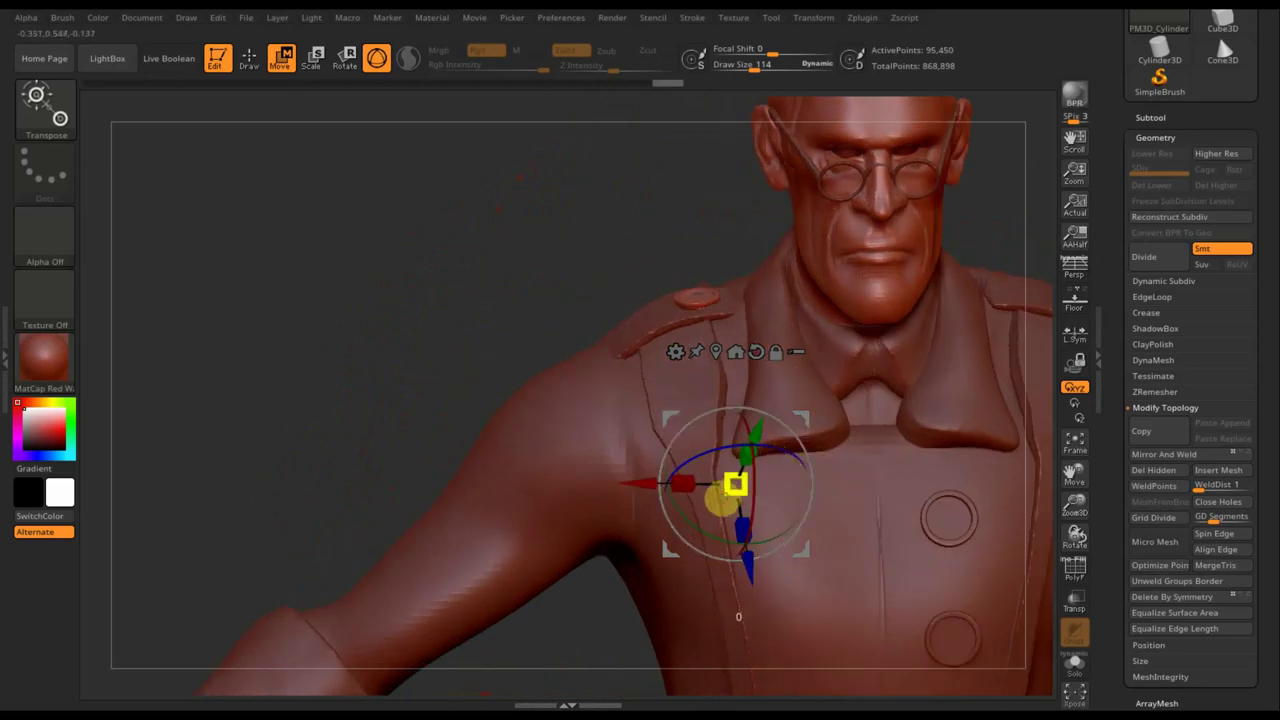
pyautogui.moveTo(799, 421); pyautogui.dragTo(813, 370)
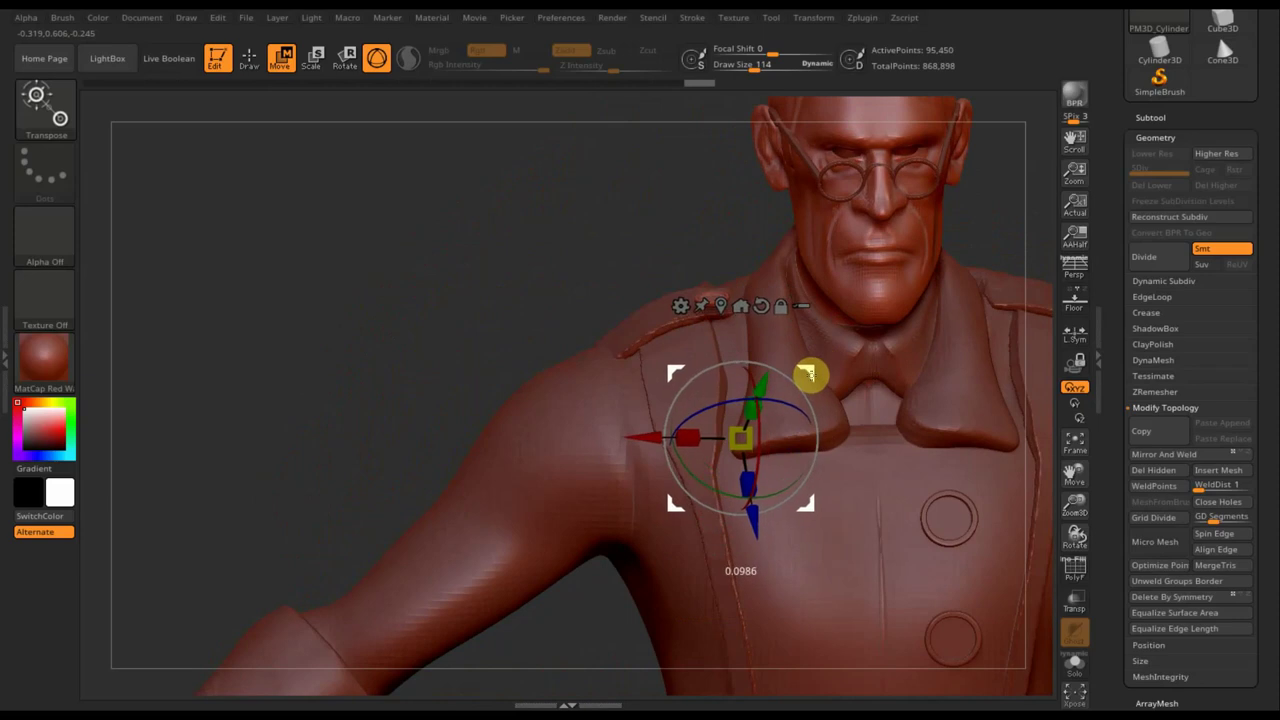
pyautogui.moveTo(499, 277); pyautogui.dragTo(577, 277)
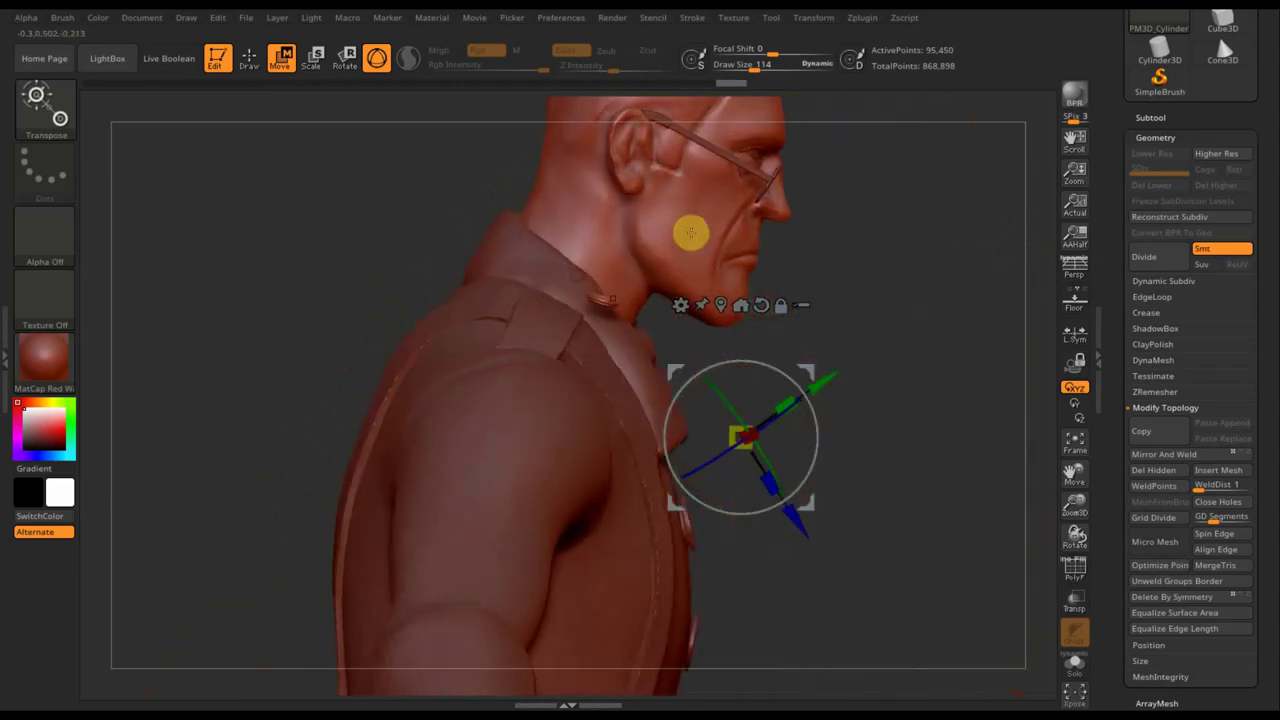
pyautogui.moveTo(803, 357); pyautogui.dragTo(758, 362)
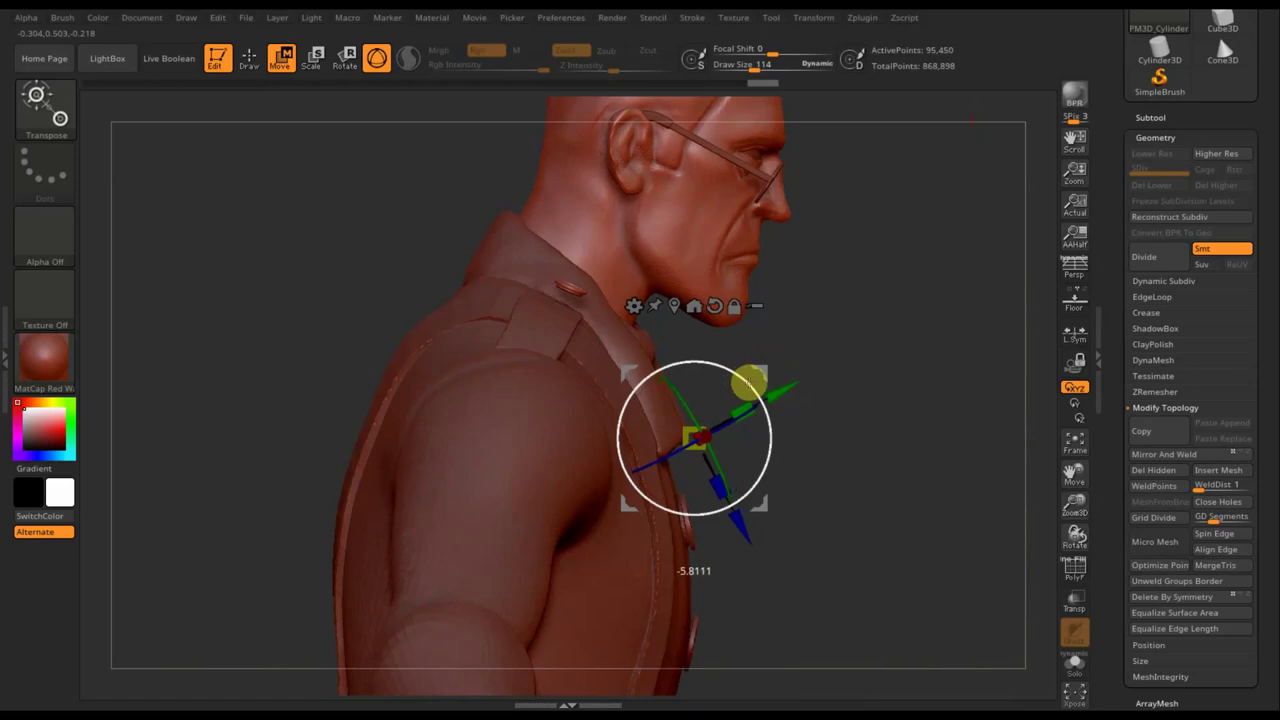
pyautogui.moveTo(788, 366); pyautogui.dragTo(755, 386)
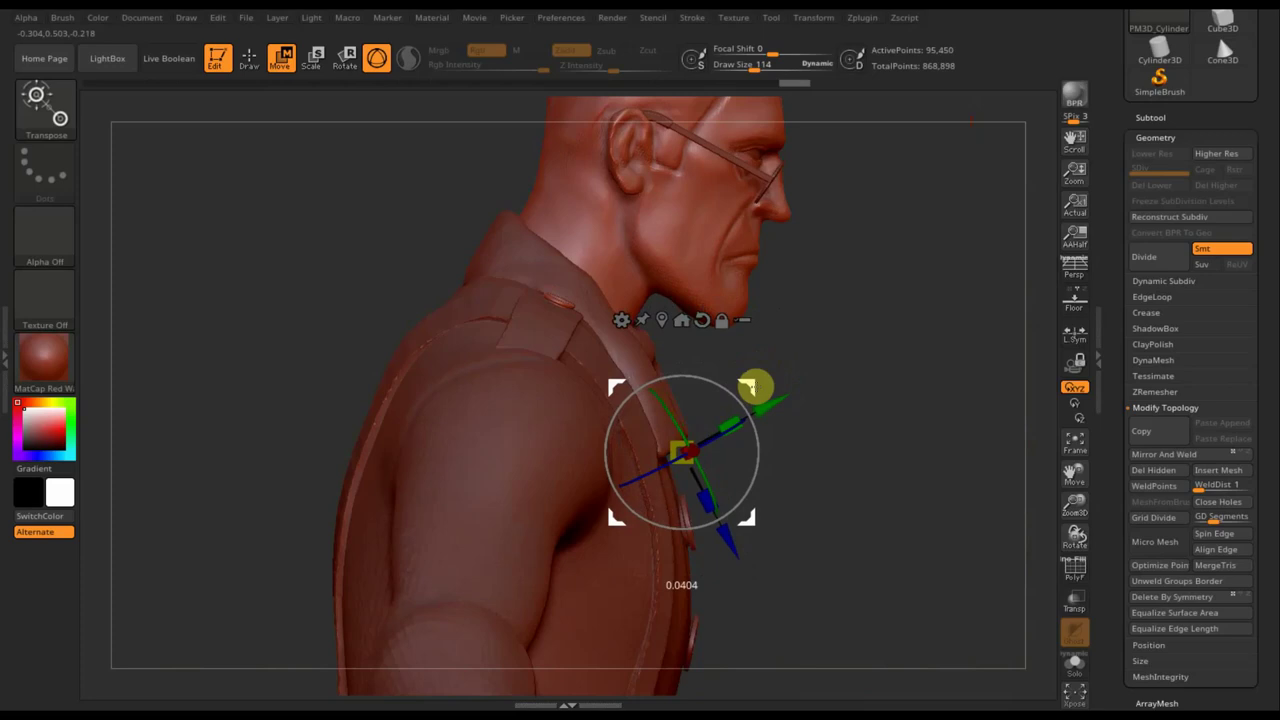
pyautogui.moveTo(920, 403)
pyautogui.mouseDown()
pyautogui.moveTo(891, 409)
pyautogui.moveTo(860, 377)
pyautogui.moveTo(1003, 295)
pyautogui.mouseUp()
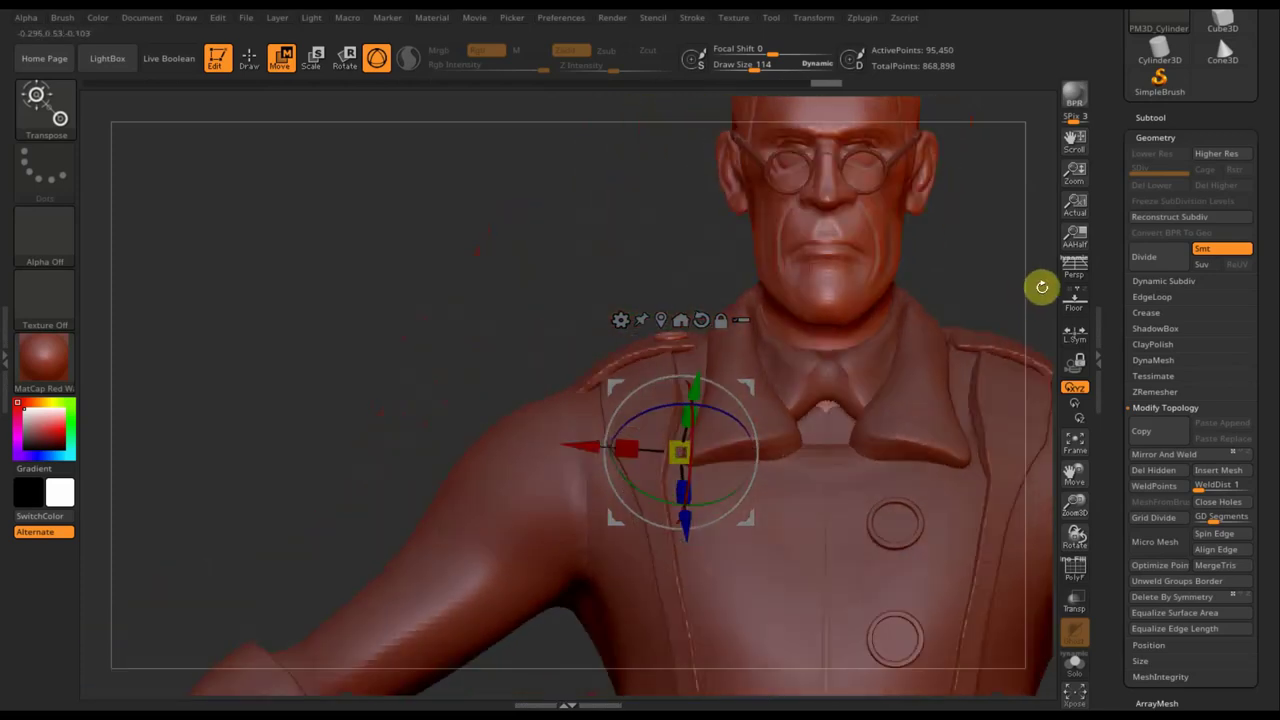
pyautogui.keyDown('alt'); pyautogui.moveTo(948, 258); pyautogui.dragTo(871, 223); pyautogui.keyUp('alt')
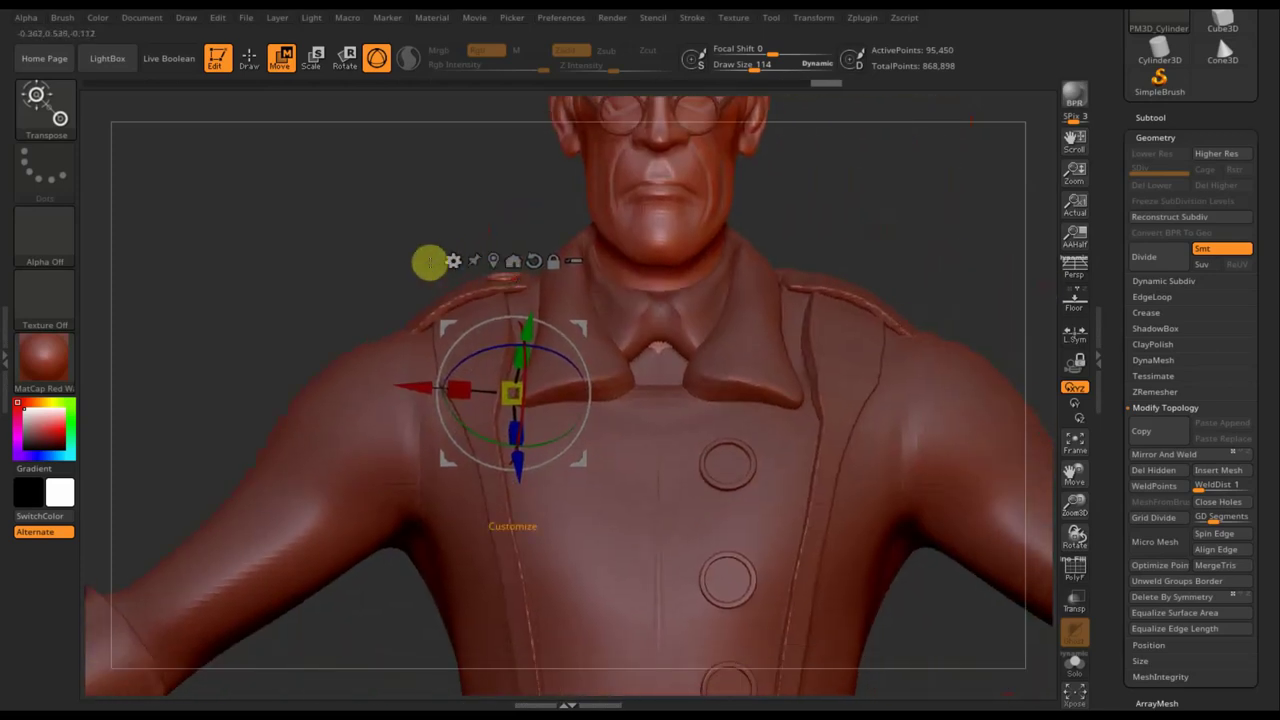
pyautogui.click(250, 58)
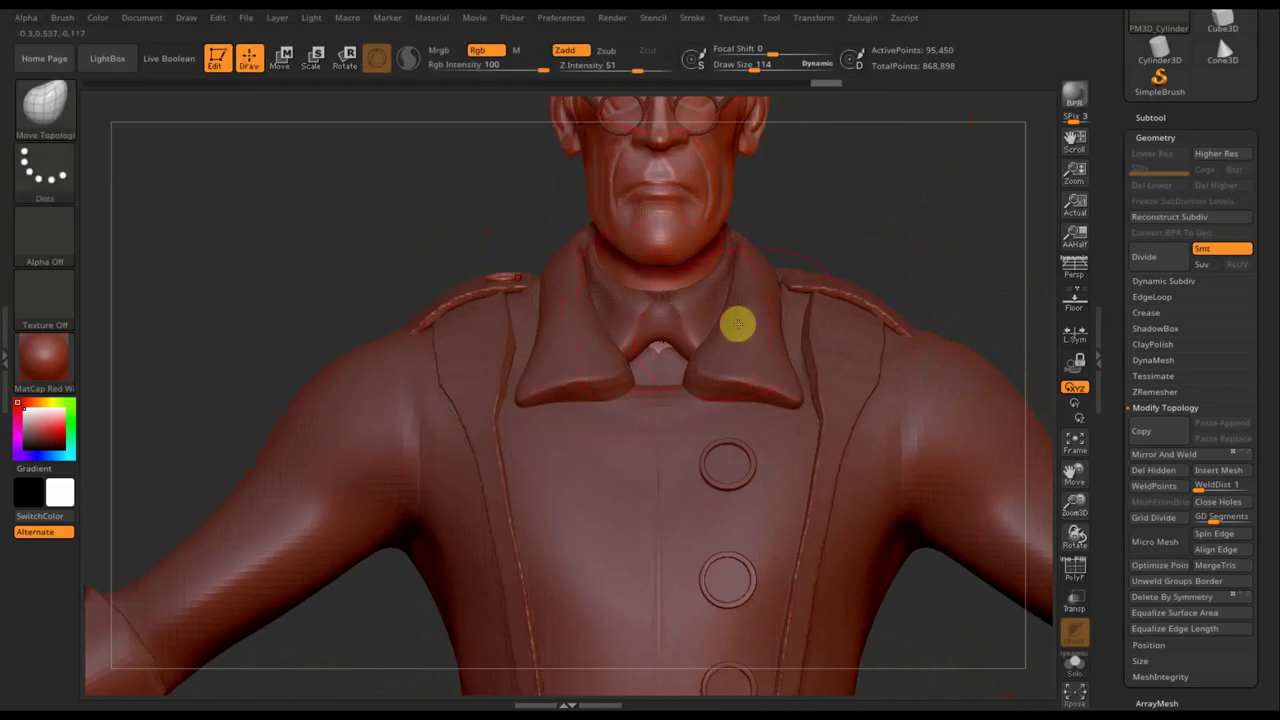
# - Mirror And Weld the button onto the opposite shoulder, bringing the subtool to 190,900 points
pyautogui.moveTo(754, 71); pyautogui.dragTo(733, 71)
pyautogui.click(1160, 456)
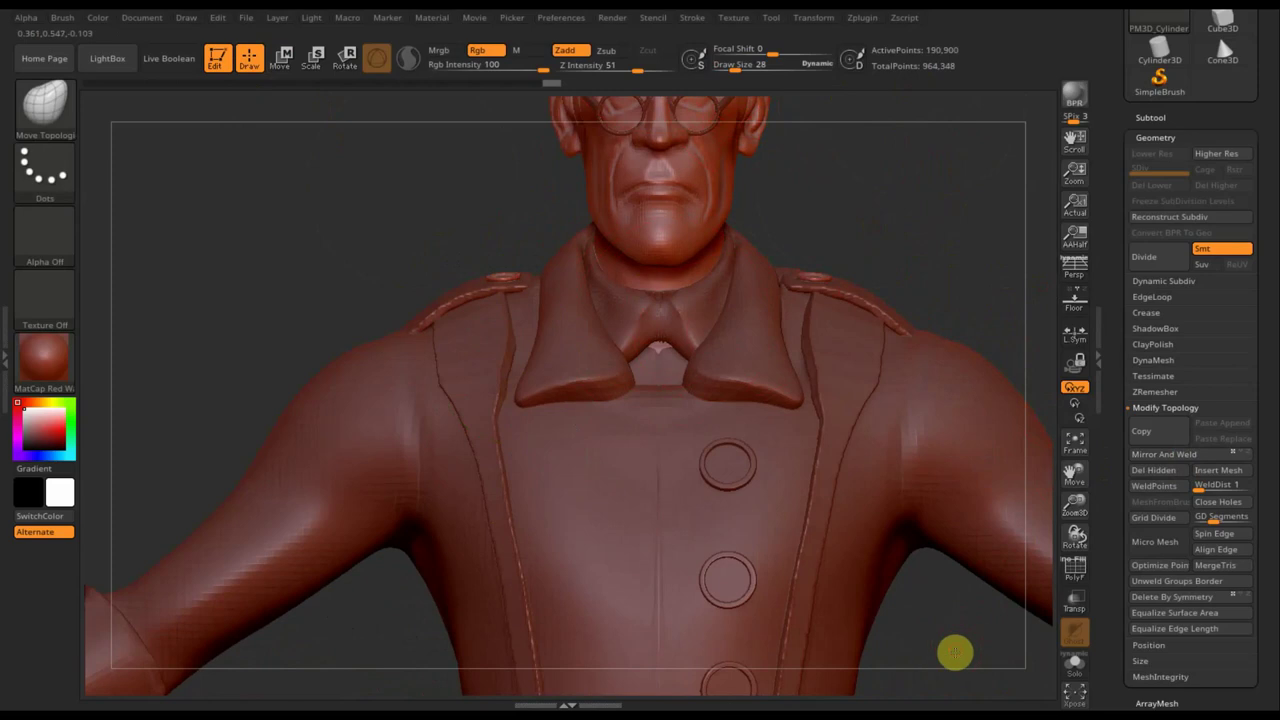
pyautogui.keyDown('ctrl'); pyautogui.moveTo(955, 651); pyautogui.dragTo(898, 441, button='right'); pyautogui.keyUp('ctrl')
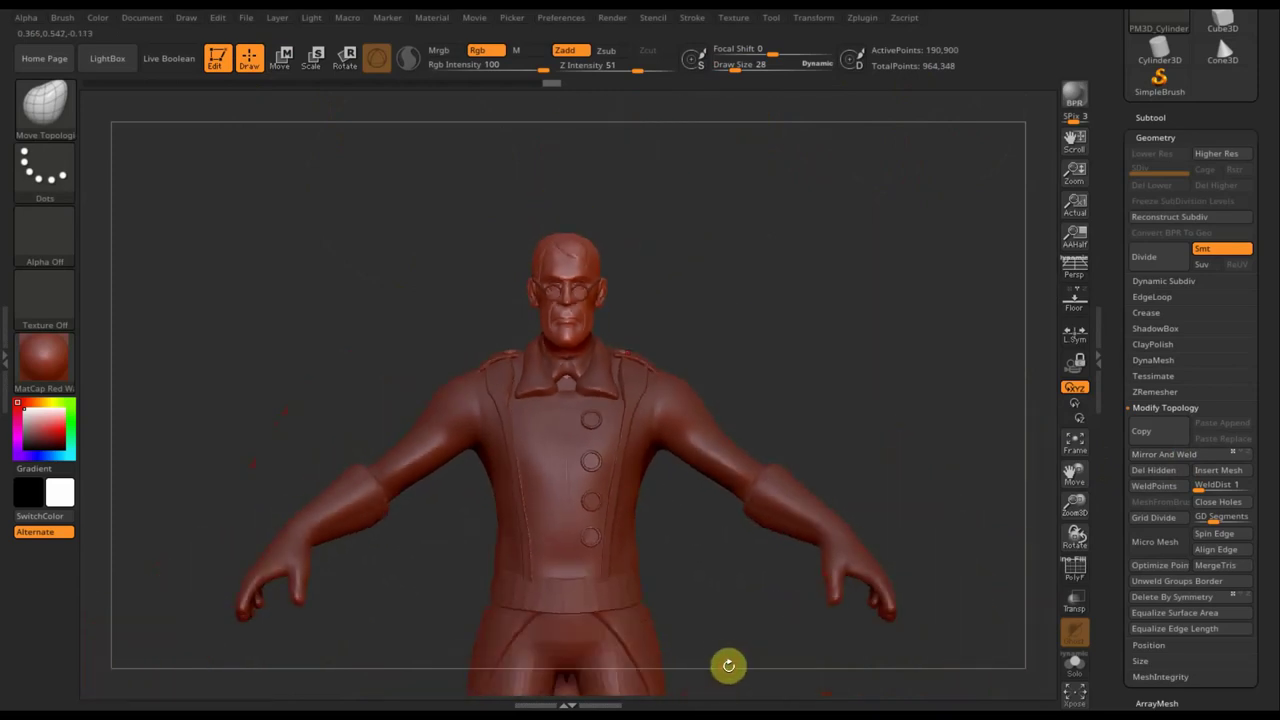
pyautogui.keyDown('ctrl'); pyautogui.moveTo(728, 665); pyautogui.dragTo(794, 448, button='right'); pyautogui.keyUp('ctrl')
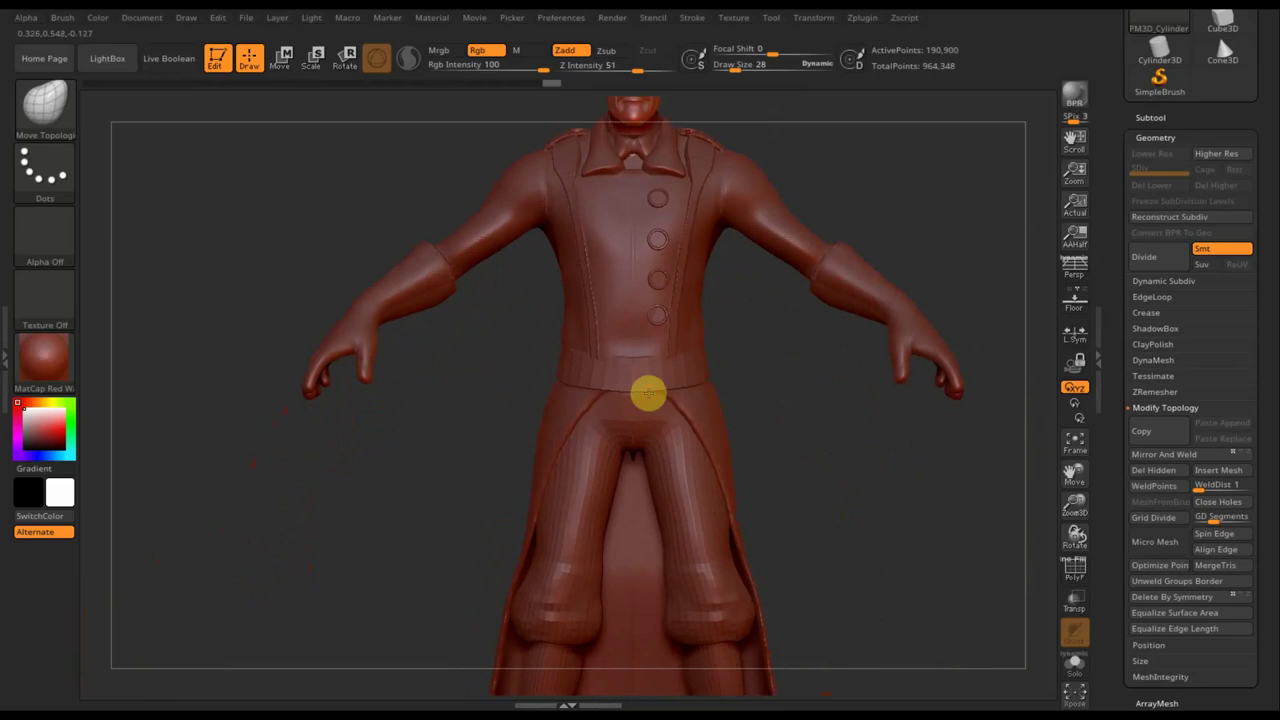
pyautogui.click(1156, 115)
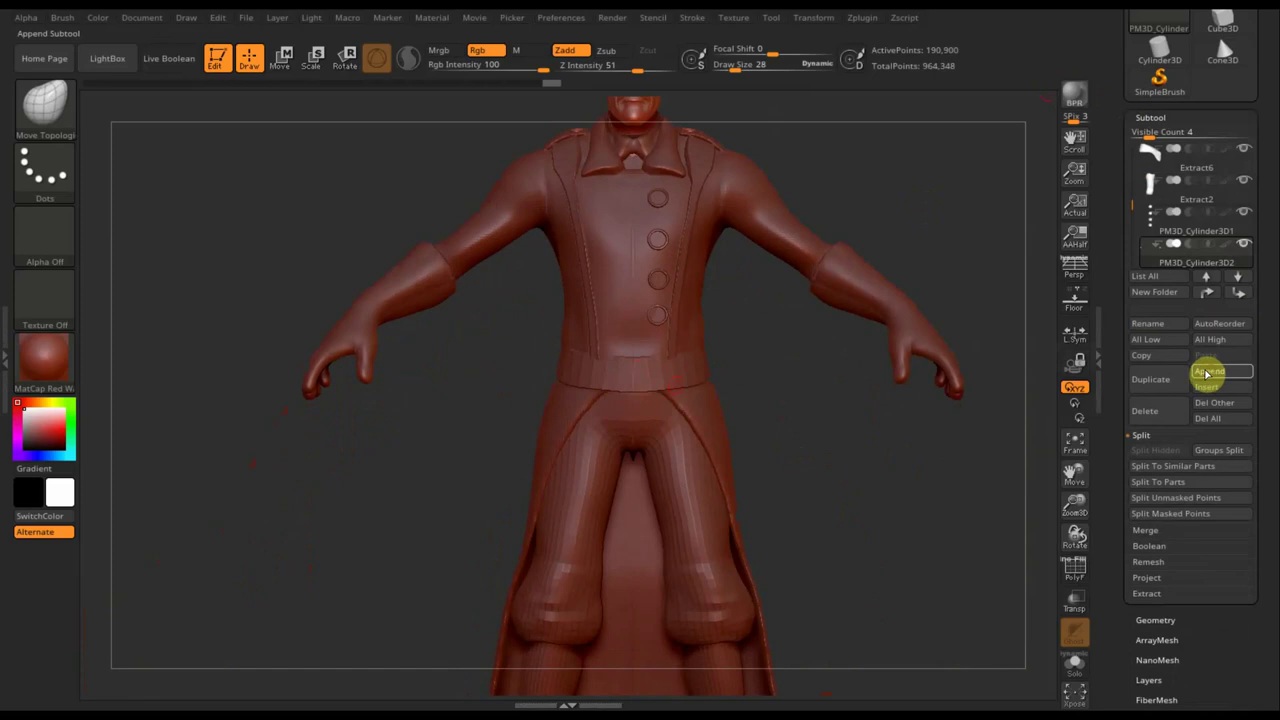
# - Append a Cube3D subtool and make it the active subtool
pyautogui.click(1210, 372)
pyautogui.click(686, 414)
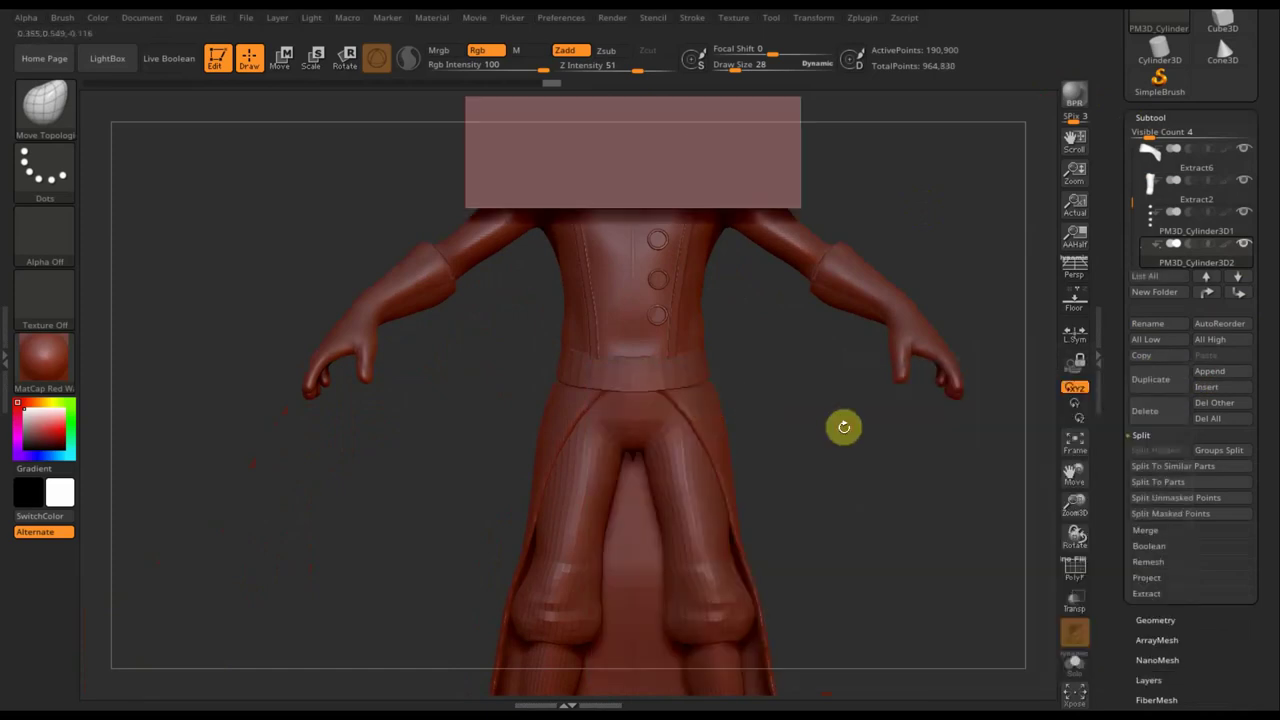
pyautogui.press('F1')
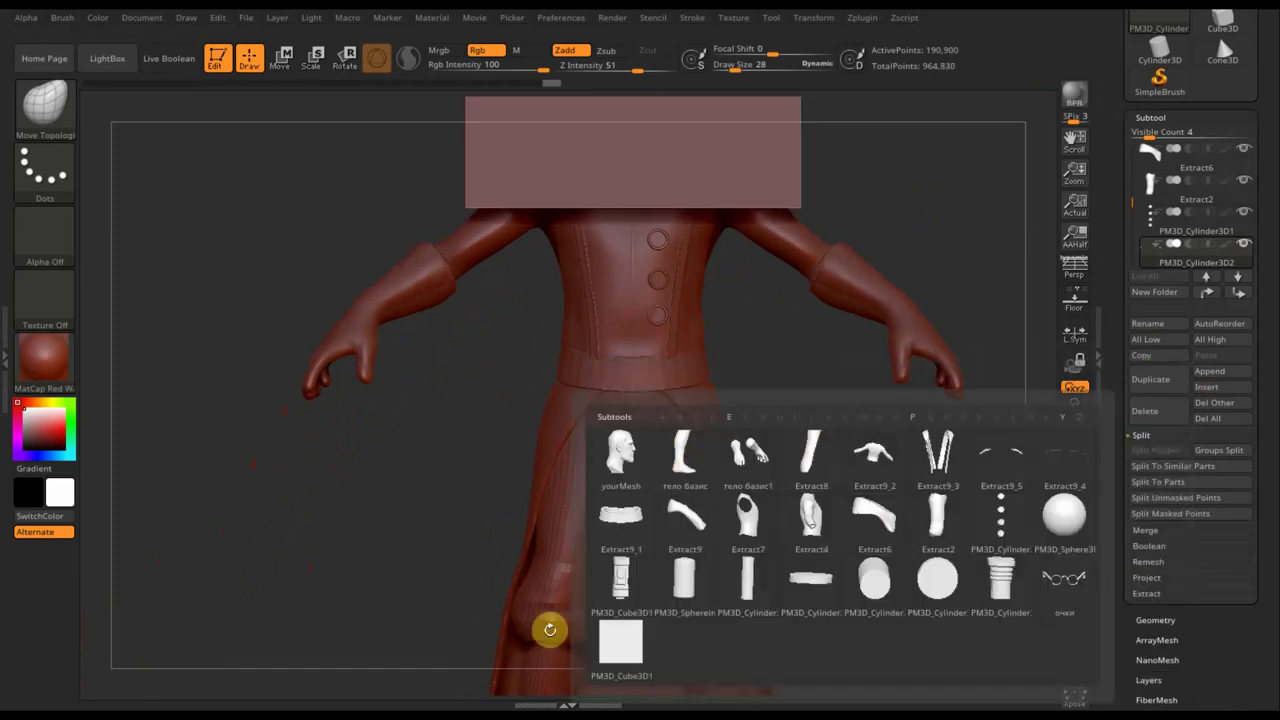
pyautogui.press('F1')
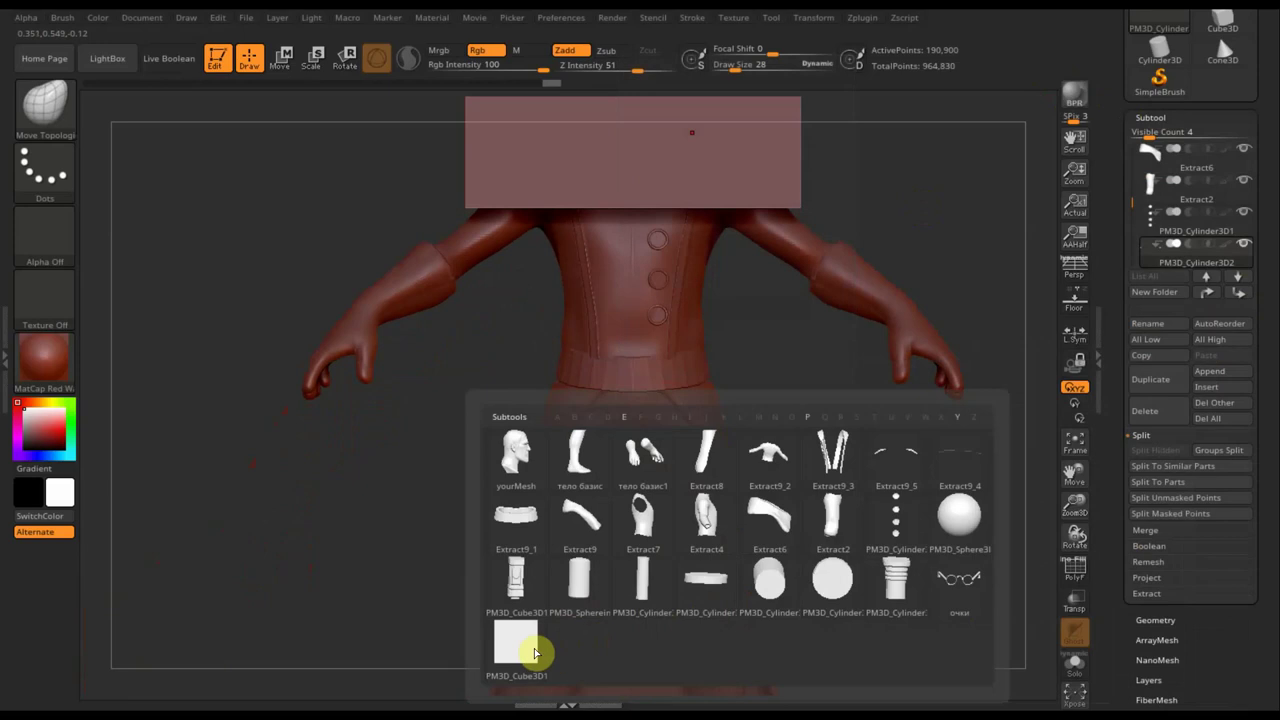
pyautogui.click(520, 652)
# - Flatten the cube into a thin slab and shrink it to a small square
pyautogui.moveTo(882, 519)
pyautogui.mouseDown()
pyautogui.moveTo(843, 349)
pyautogui.moveTo(860, 606)
pyautogui.moveTo(956, 588)
pyautogui.moveTo(915, 557)
pyautogui.mouseUp()
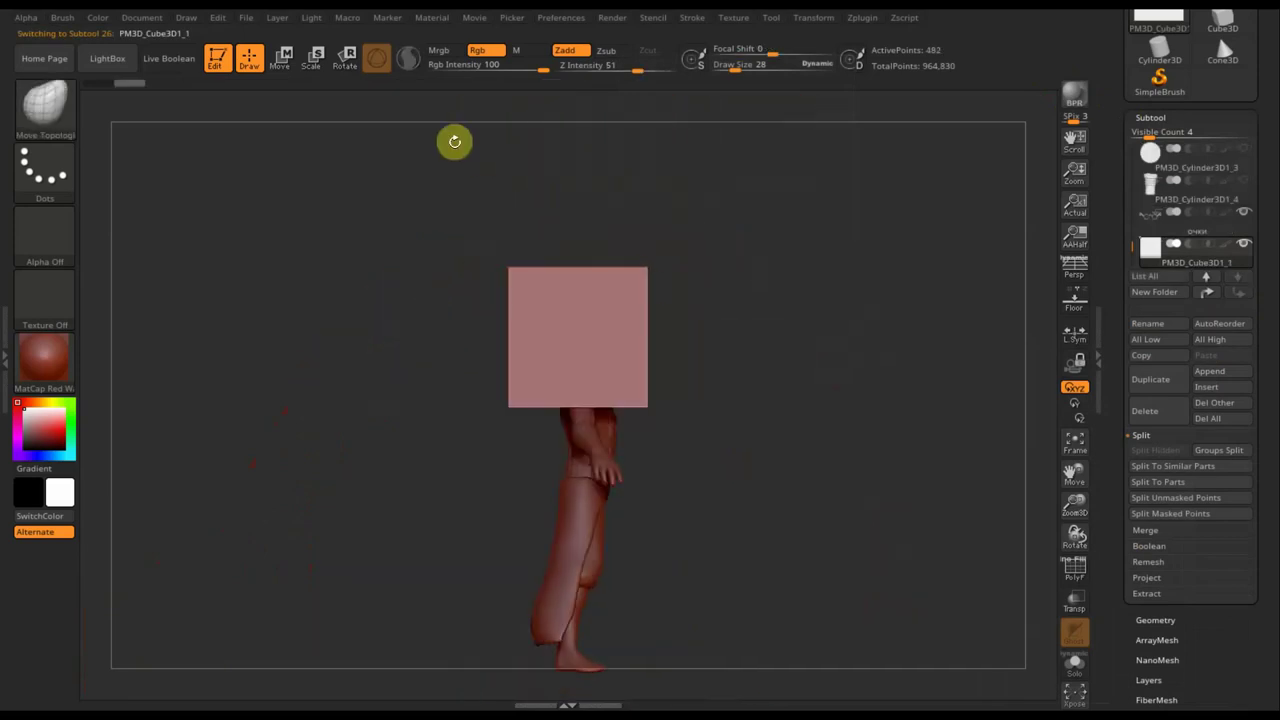
pyautogui.click(283, 60)
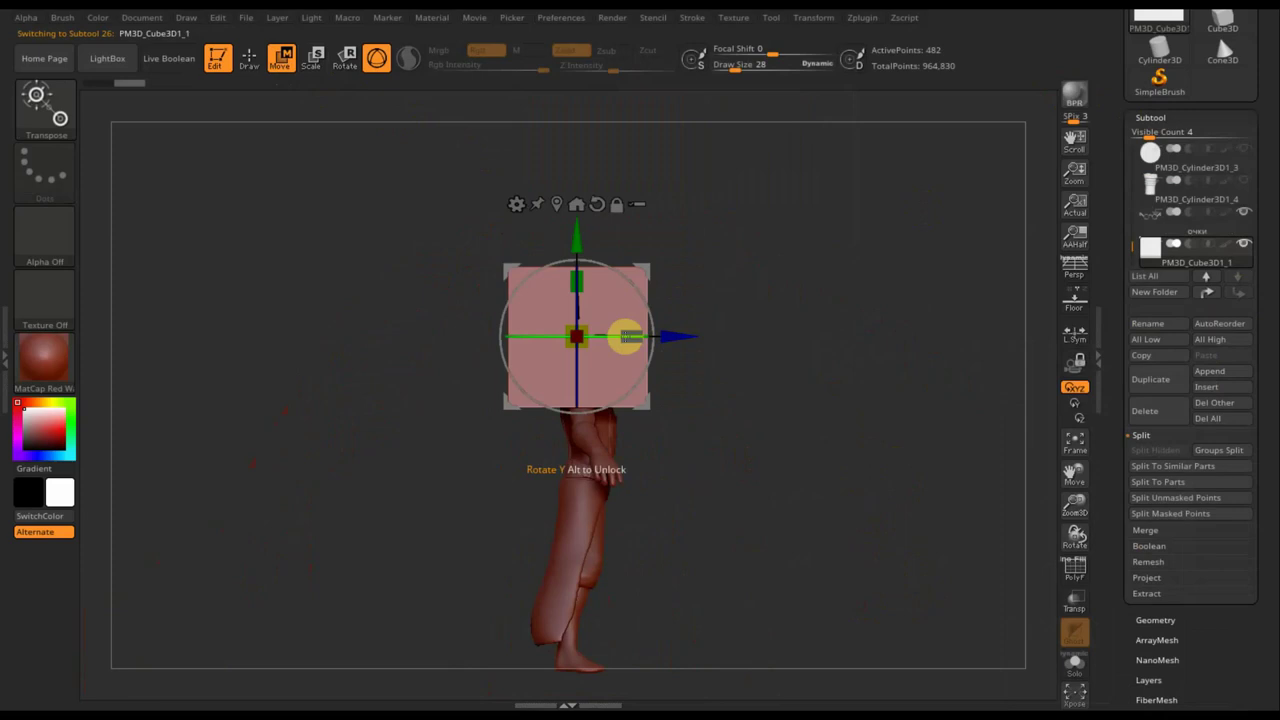
pyautogui.moveTo(631, 335); pyautogui.dragTo(551, 333)
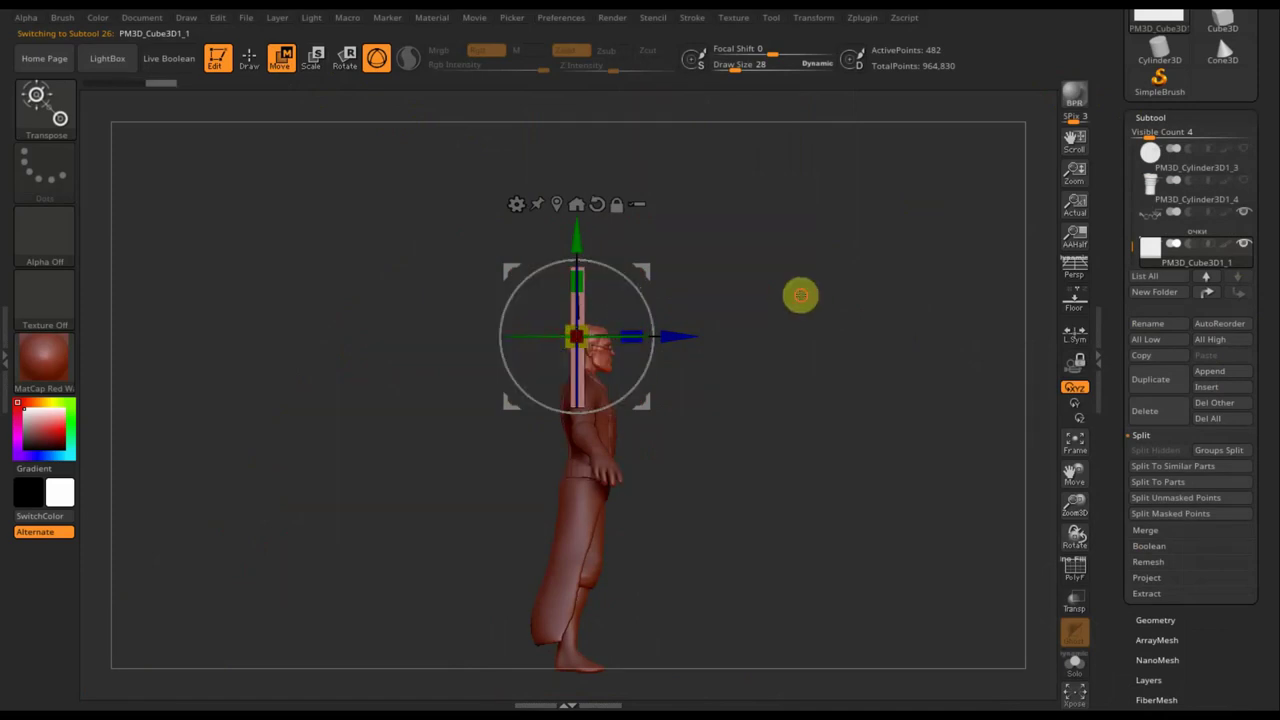
pyautogui.keyDown('shift'); pyautogui.moveTo(800, 294); pyautogui.dragTo(713, 295); pyautogui.keyUp('shift')
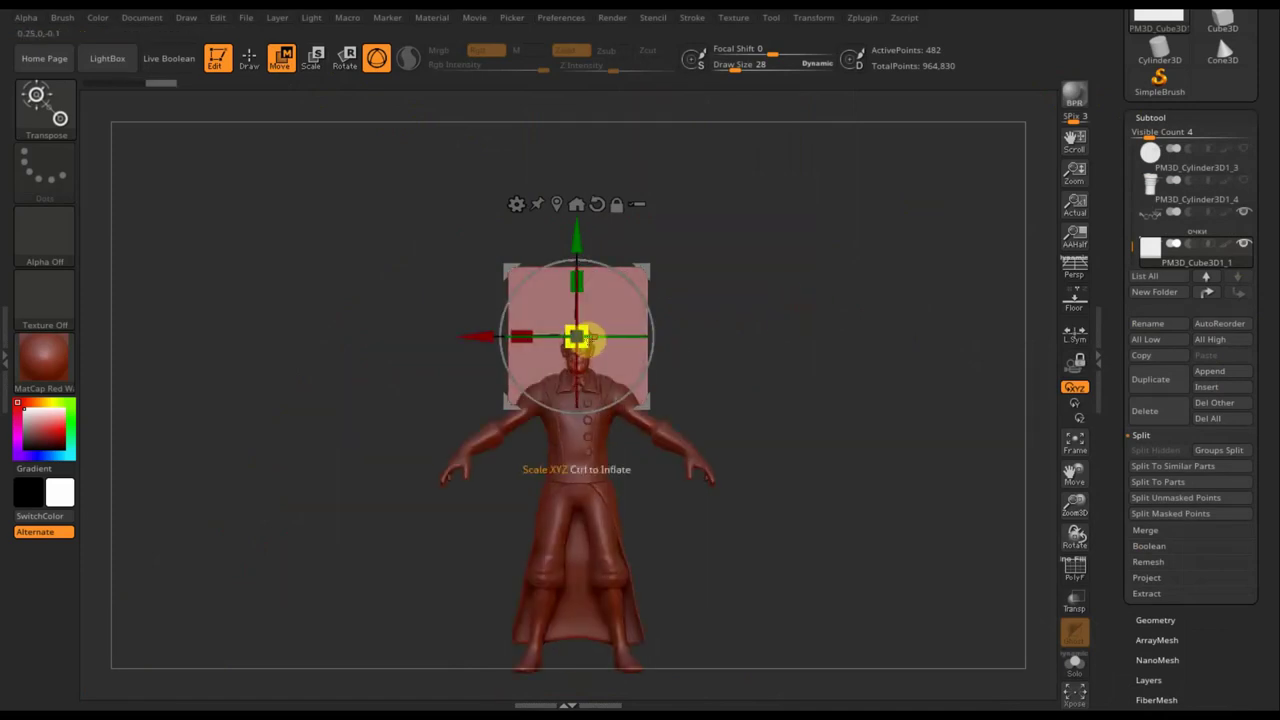
pyautogui.moveTo(579, 341)
pyautogui.mouseDown()
pyautogui.moveTo(550, 315)
pyautogui.moveTo(800, 368)
pyautogui.moveTo(880, 366)
pyautogui.moveTo(789, 334)
pyautogui.mouseUp()
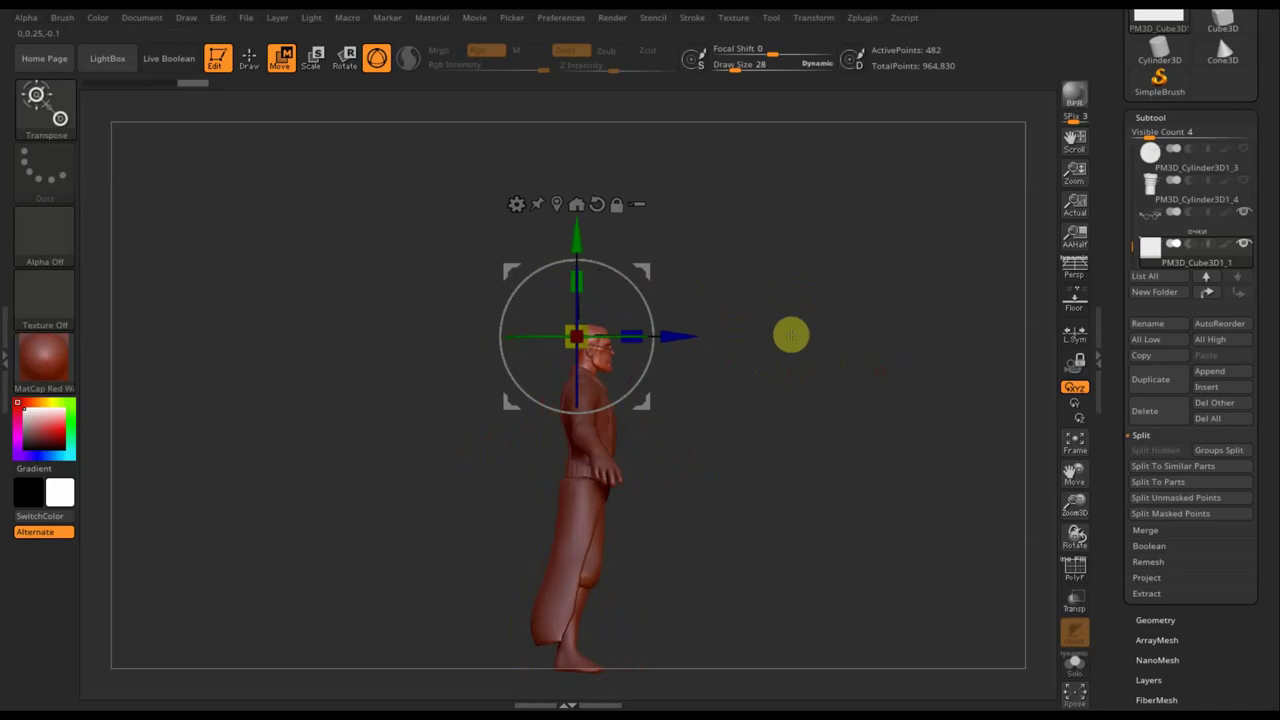
# - Position the cube at the front of the waist against the belt as a buckle
pyautogui.moveTo(688, 336)
pyautogui.mouseDown()
pyautogui.moveTo(760, 349)
pyautogui.moveTo(677, 240)
pyautogui.moveTo(643, 277)
pyautogui.moveTo(622, 368)
pyautogui.mouseUp()
pyautogui.moveTo(734, 474); pyautogui.dragTo(720, 475)
pyautogui.moveTo(851, 473)
pyautogui.keyDown('alt'); pyautogui.mouseDown()
pyautogui.moveTo(866, 620)
pyautogui.moveTo(971, 700)
pyautogui.mouseUp(); pyautogui.keyUp('alt')
pyautogui.moveTo(828, 507)
pyautogui.keyDown('shift'); pyautogui.mouseDown()
pyautogui.moveTo(886, 523)
pyautogui.moveTo(723, 460)
pyautogui.mouseUp(); pyautogui.keyUp('shift')
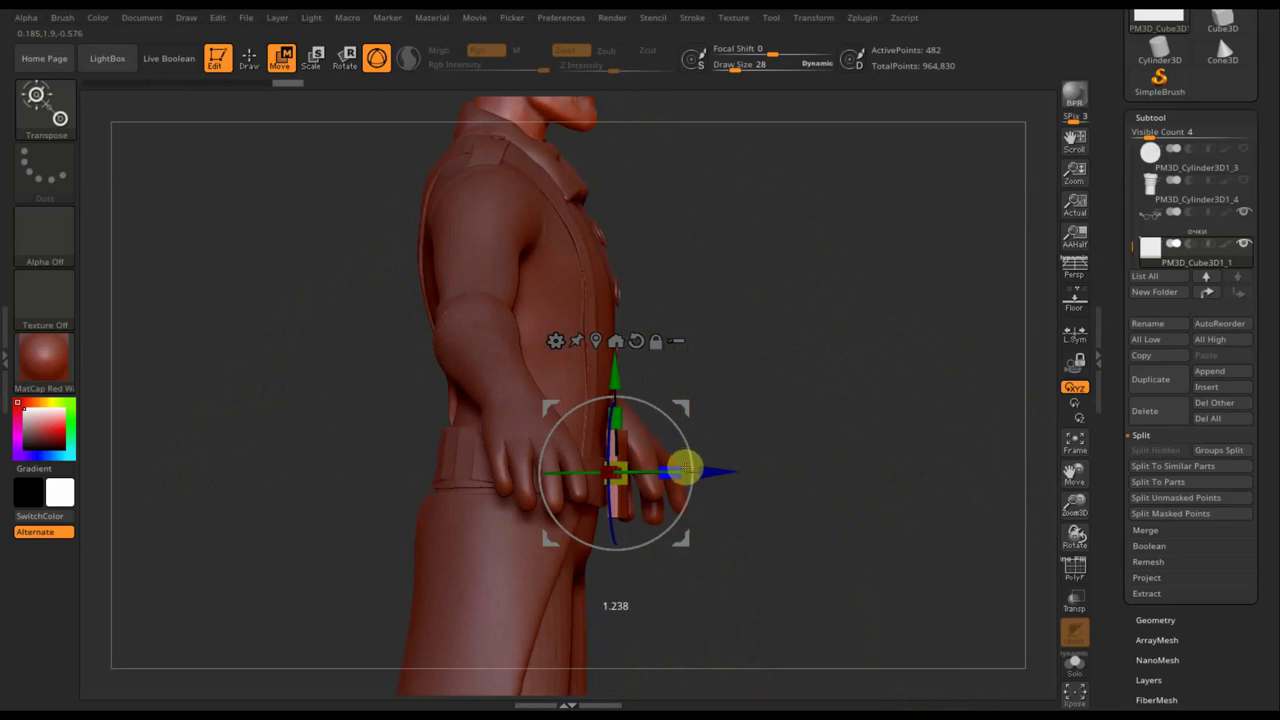
pyautogui.moveTo(721, 473)
pyautogui.mouseDown()
pyautogui.moveTo(686, 437)
pyautogui.moveTo(693, 455)
pyautogui.moveTo(674, 414)
pyautogui.mouseUp()
pyautogui.moveTo(710, 483); pyautogui.dragTo(698, 490)
pyautogui.moveTo(793, 500)
pyautogui.mouseDown()
pyautogui.moveTo(748, 494)
pyautogui.moveTo(771, 494)
pyautogui.mouseUp()
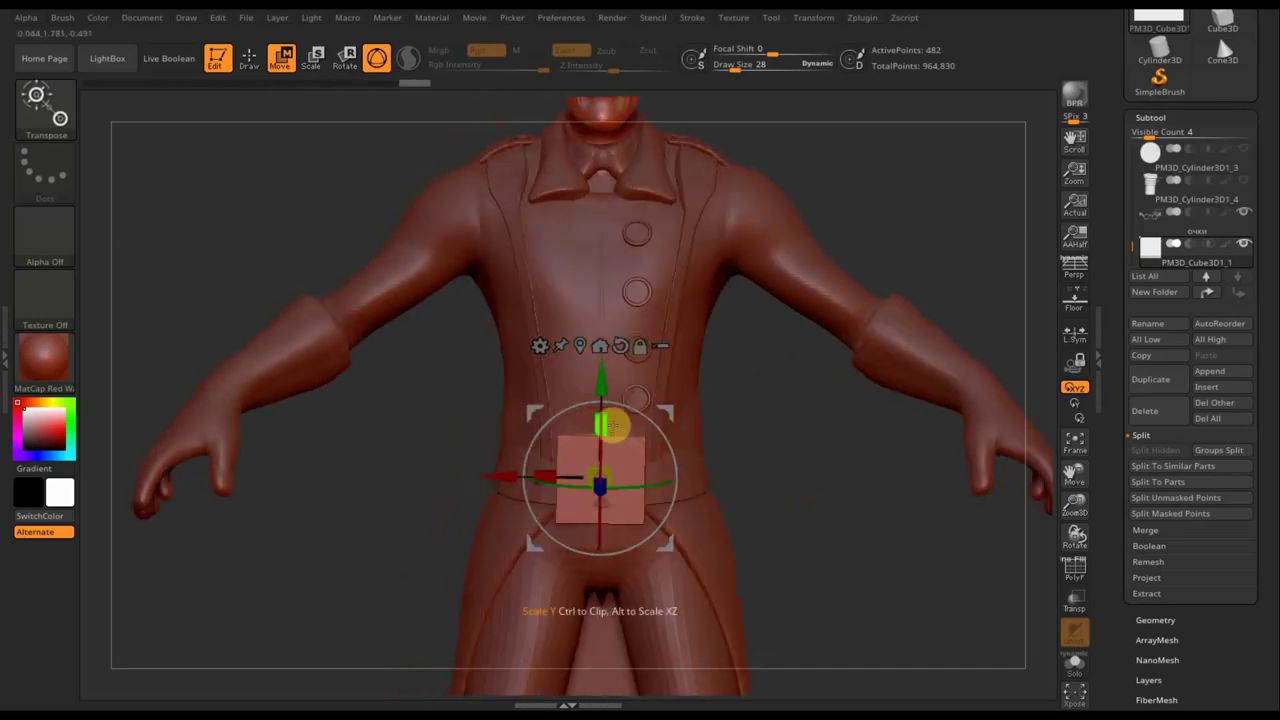
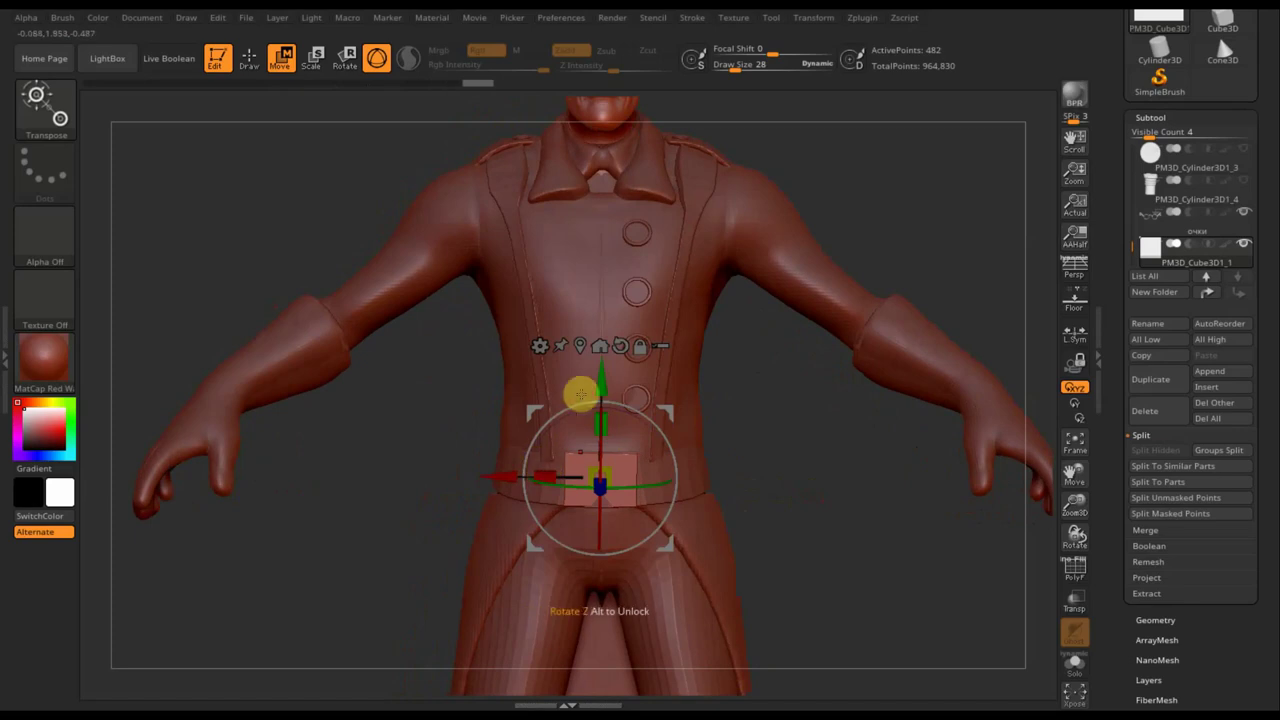
# - Lower the buckle block slightly on the belt and bring up Geometry > Crease options
pyautogui.moveTo(597, 378); pyautogui.dragTo(594, 383)
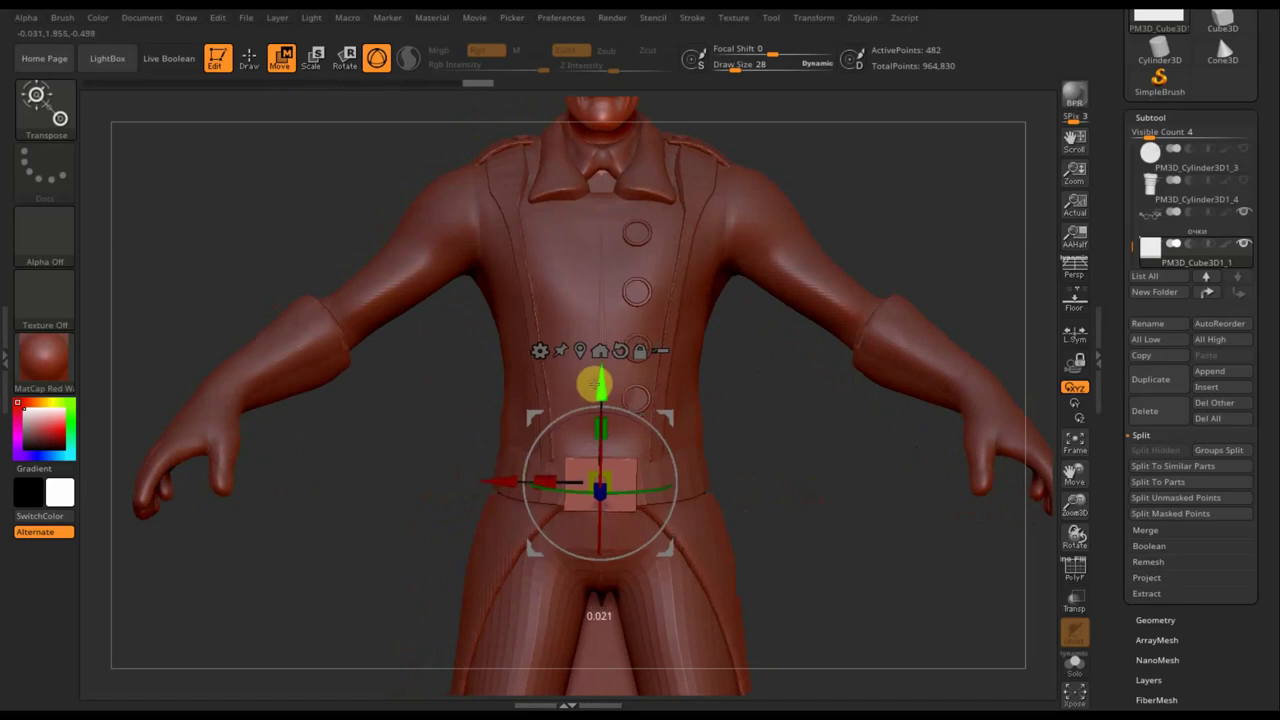
pyautogui.moveTo(734, 445)
pyautogui.mouseDown()
pyautogui.moveTo(838, 455)
pyautogui.moveTo(758, 459)
pyautogui.mouseUp()
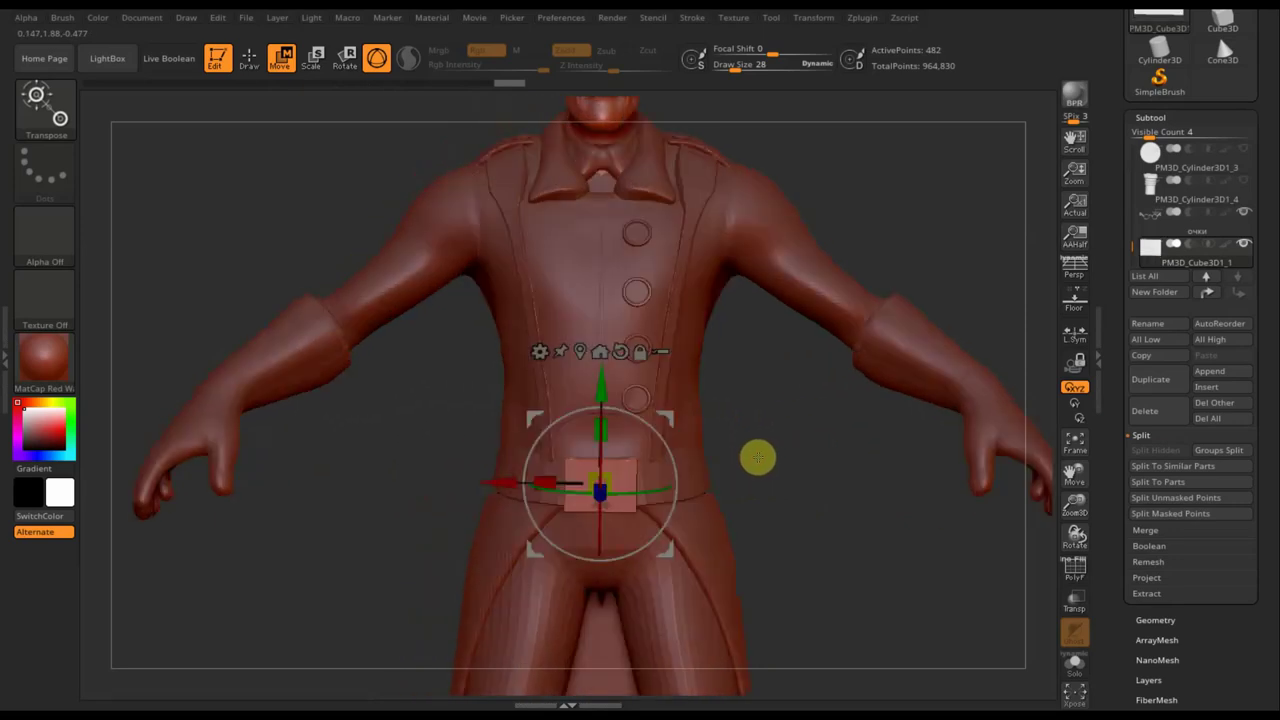
pyautogui.click(1154, 619)
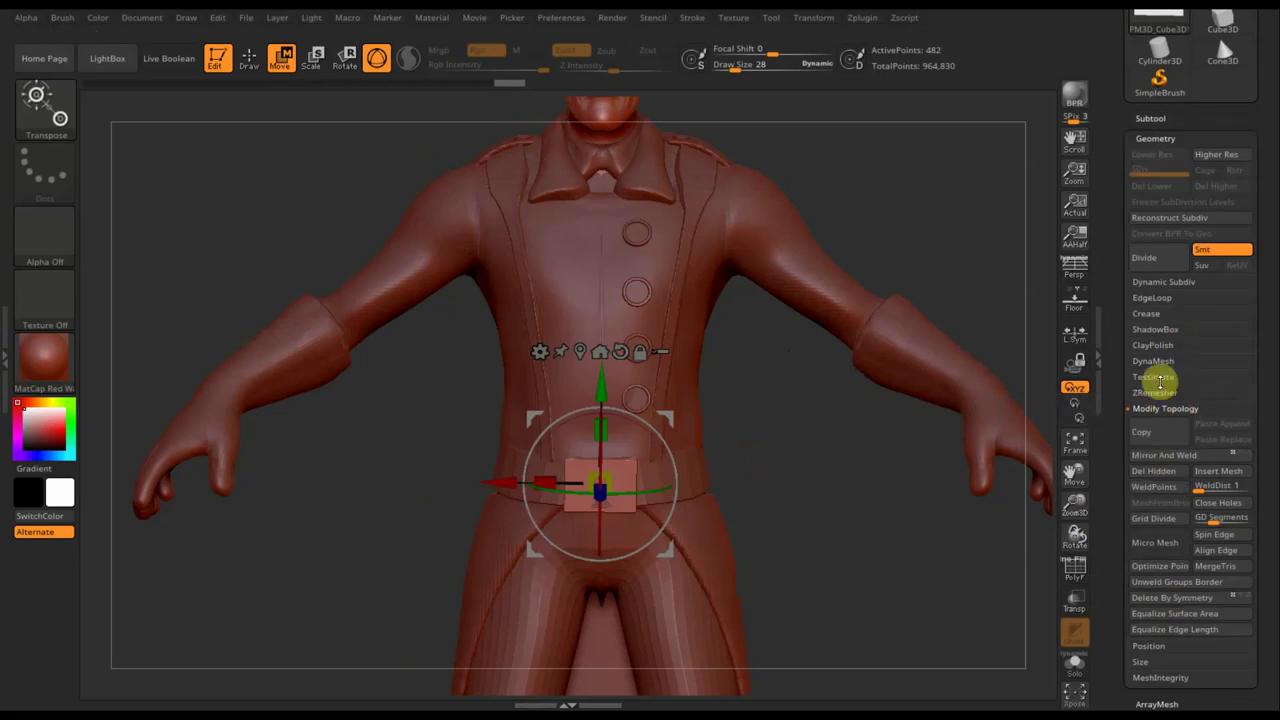
pyautogui.click(1153, 316)
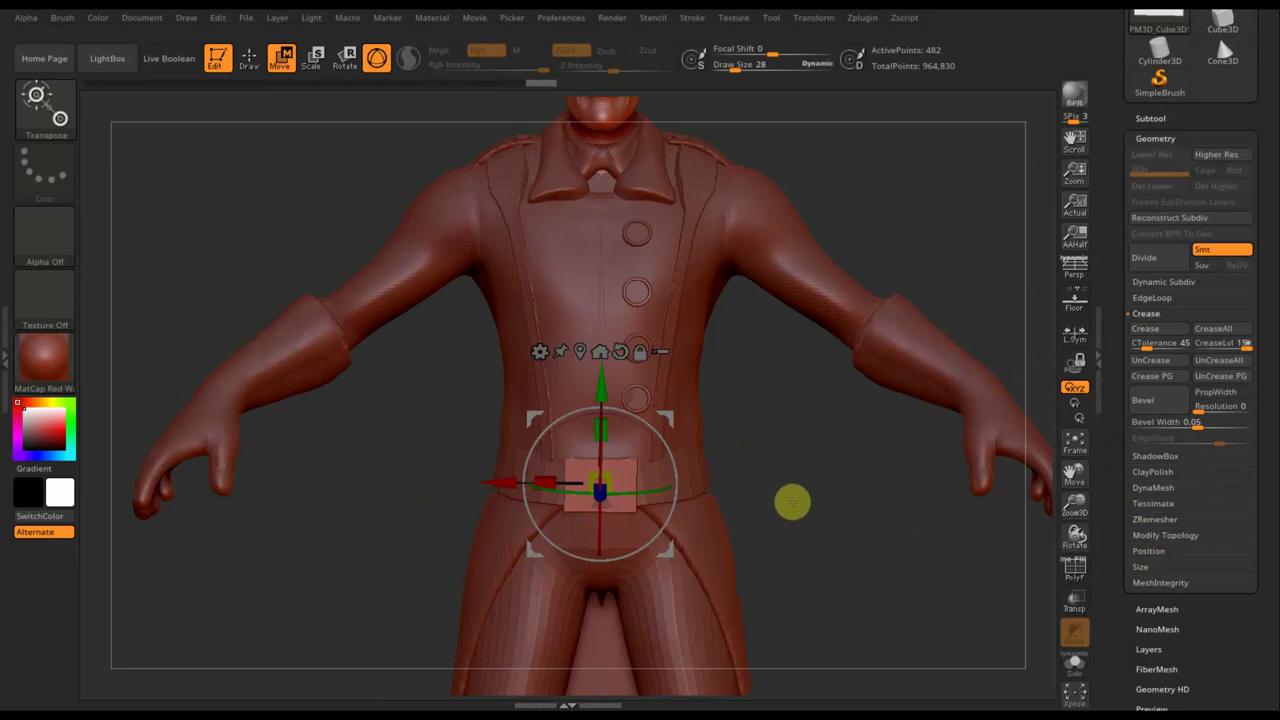
pyautogui.moveTo(795, 500); pyautogui.dragTo(1030, 550)
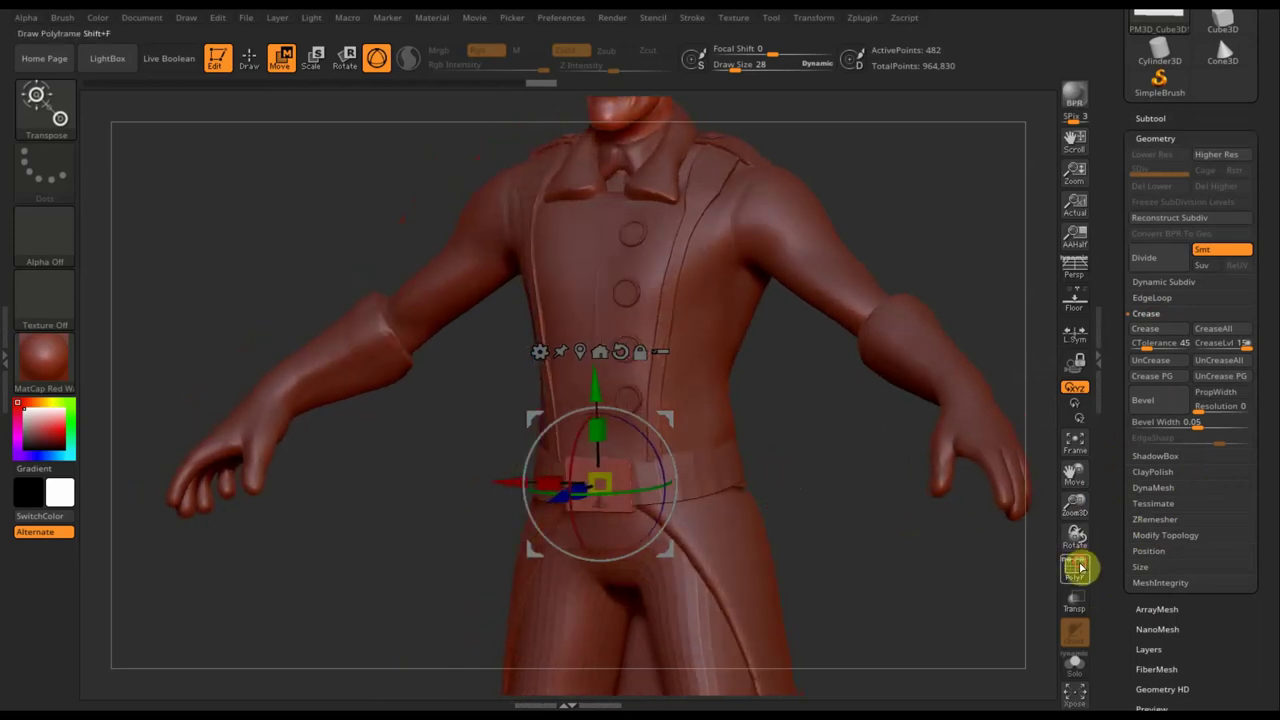
# - With PolyF on, apply CreaseAll to the buckle block's edges and snap to a front view
pyautogui.click(1074, 568)
pyautogui.moveTo(893, 520)
pyautogui.keyDown('alt'); pyautogui.mouseDown()
pyautogui.moveTo(931, 609)
pyautogui.moveTo(1043, 700)
pyautogui.mouseUp(); pyautogui.keyUp('alt')
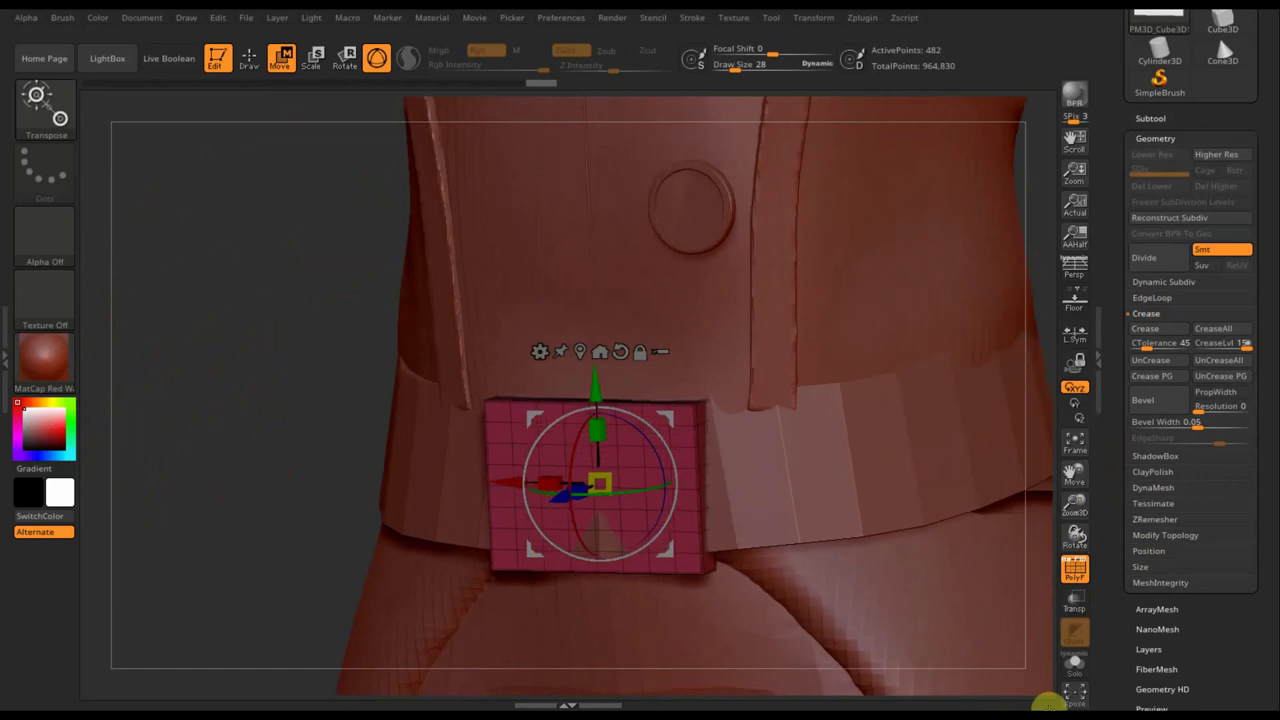
pyautogui.moveTo(244, 365); pyautogui.dragTo(240, 363)
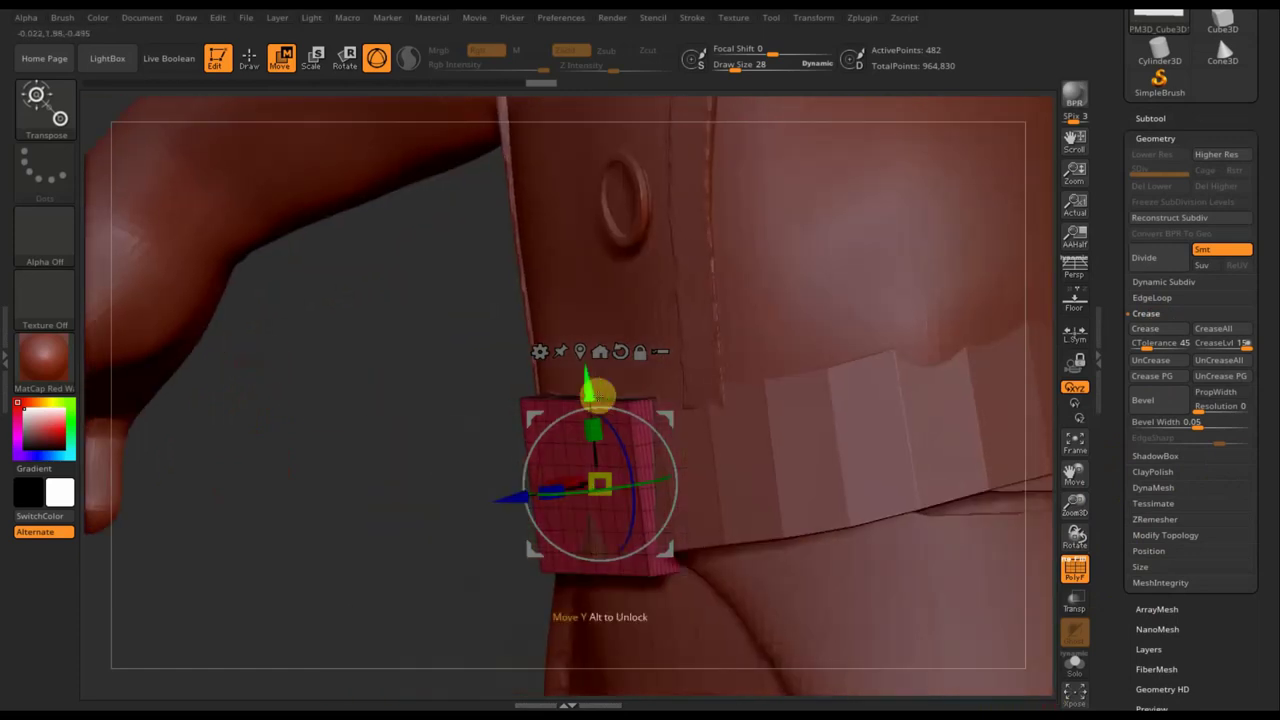
pyautogui.click(240, 64)
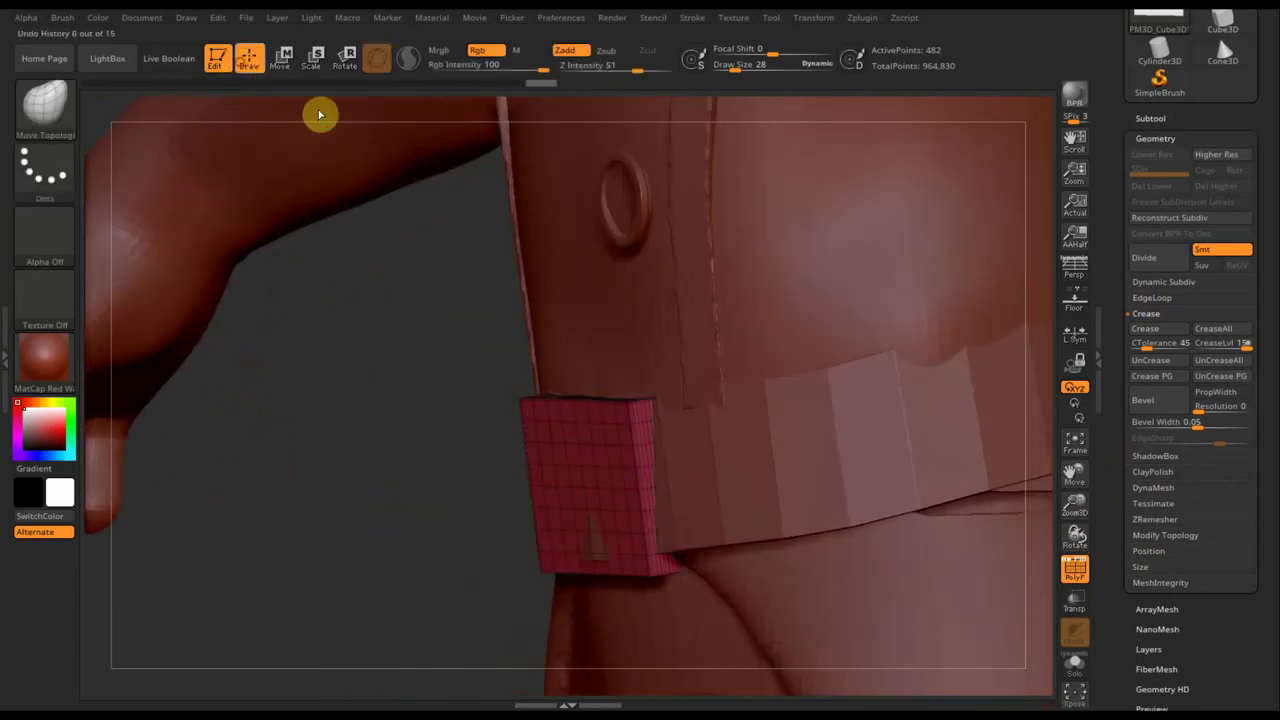
pyautogui.moveTo(450, 345); pyautogui.dragTo(466, 408)
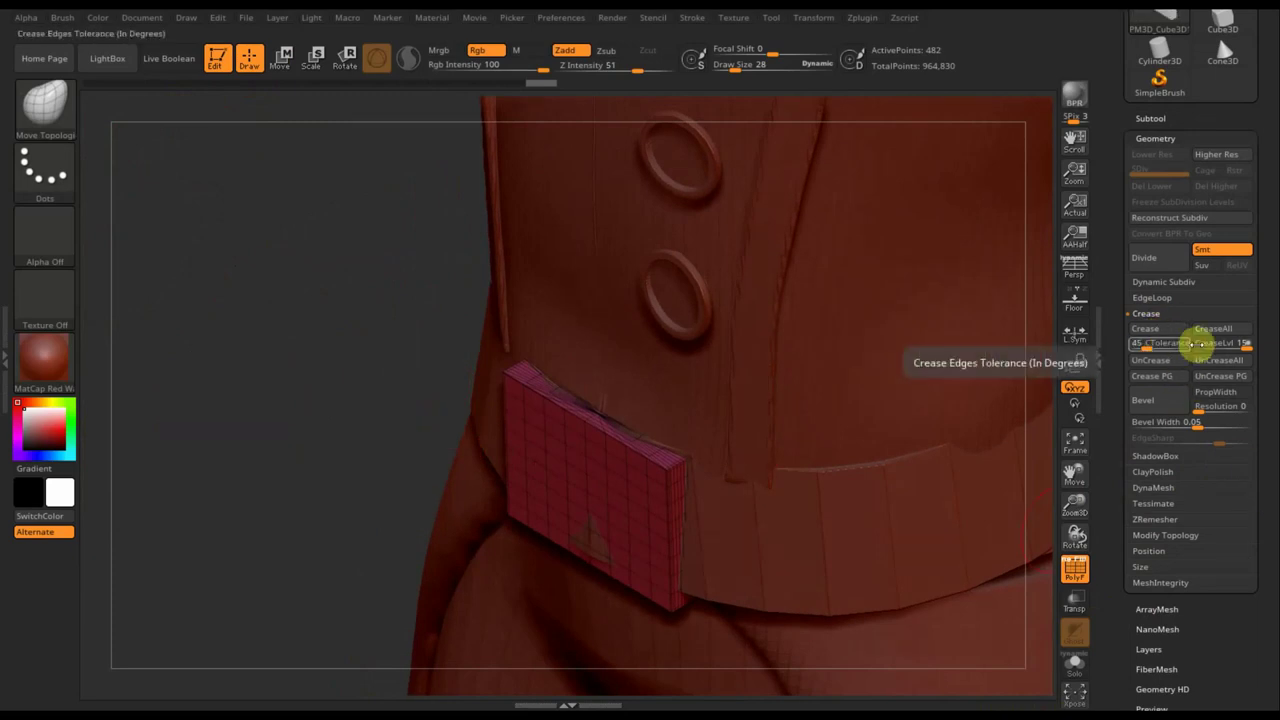
pyautogui.click(1216, 333)
pyautogui.moveTo(351, 474)
pyautogui.mouseDown()
pyautogui.moveTo(306, 403)
pyautogui.moveTo(312, 387)
pyautogui.moveTo(340, 395)
pyautogui.mouseUp()
pyautogui.press('shift')
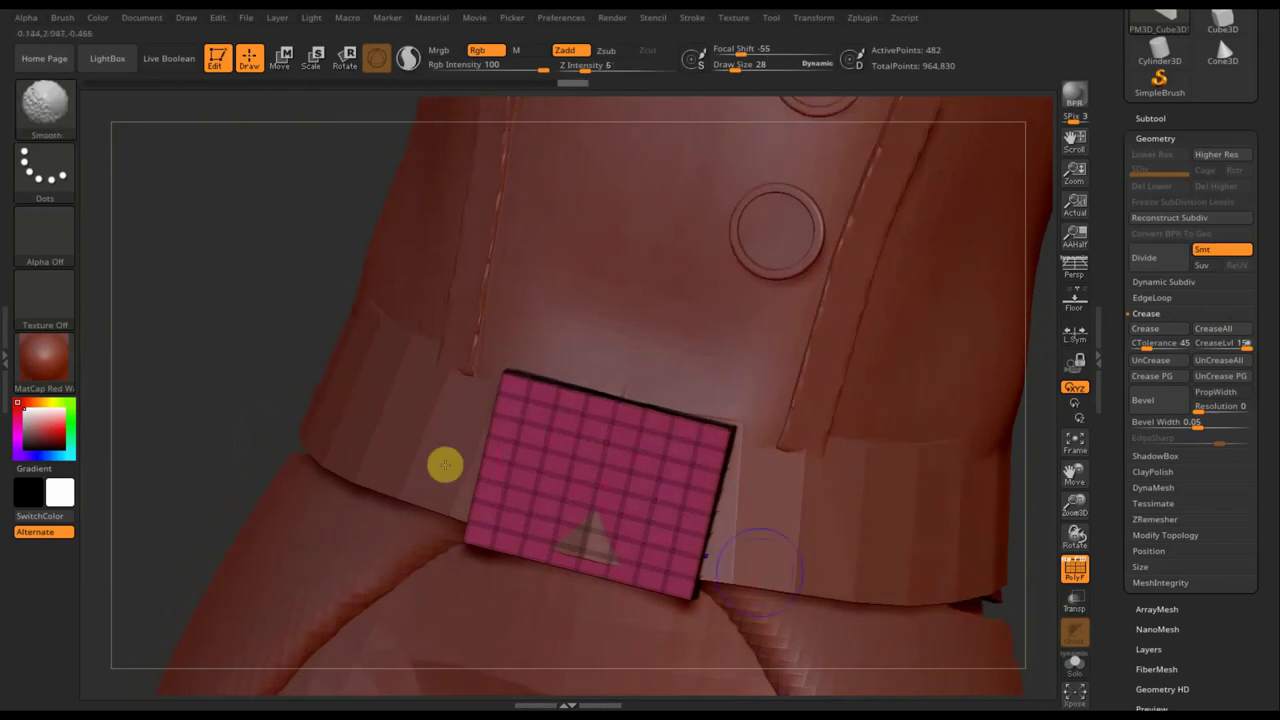
pyautogui.keyDown('shift'); pyautogui.moveTo(250, 289); pyautogui.dragTo(291, 266); pyautogui.keyUp('shift')
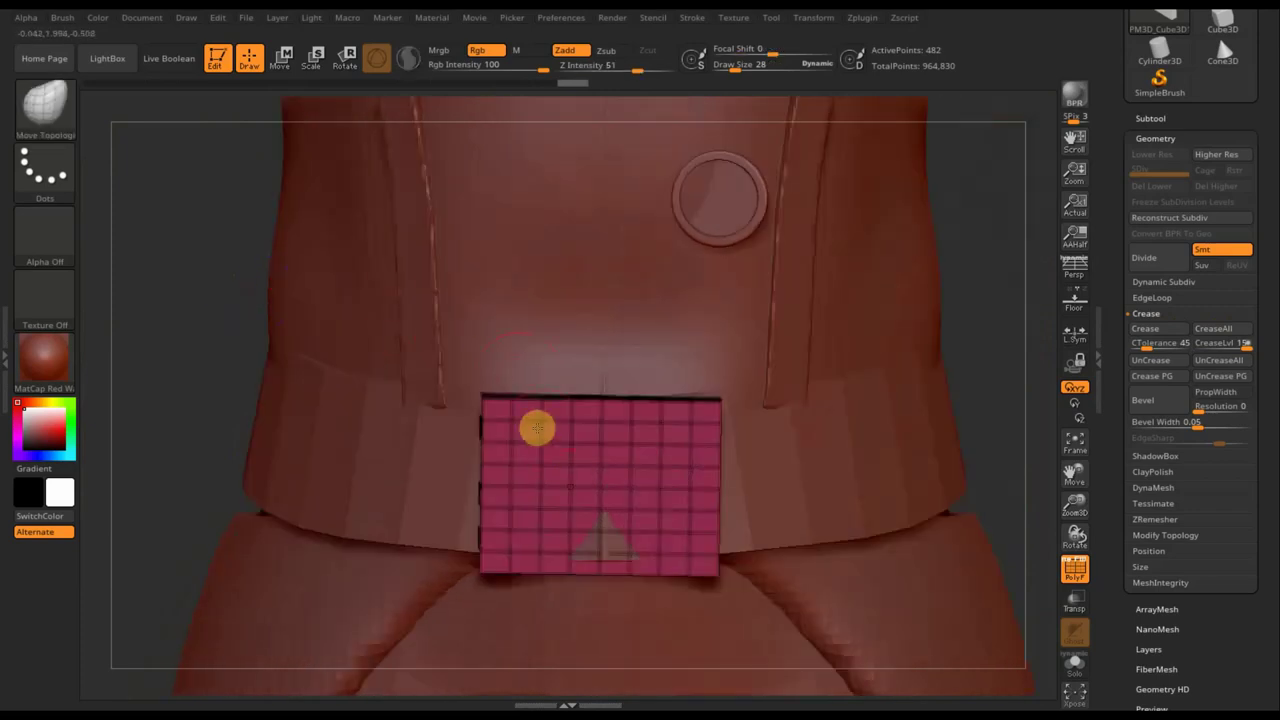
pyautogui.click(1157, 494)
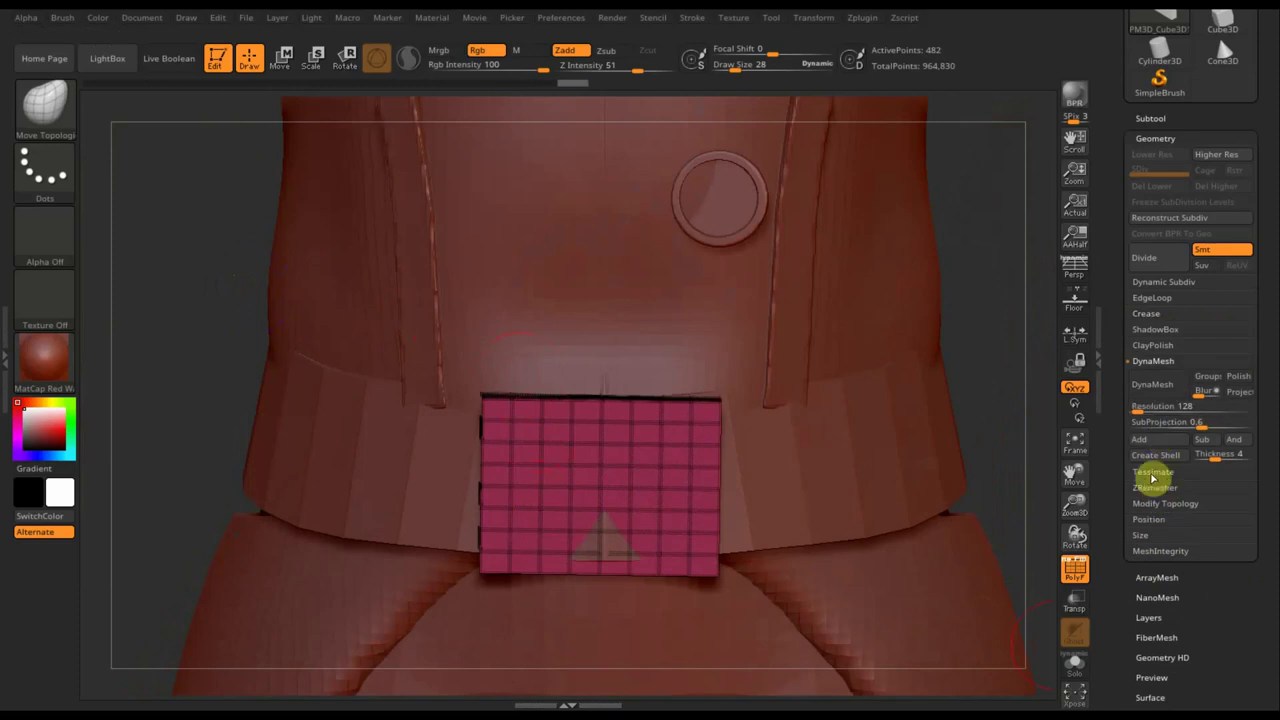
# - DynaMesh the buckle block at resolution 312 instead of 128, then hide the wireframe
pyautogui.click(1155, 387)
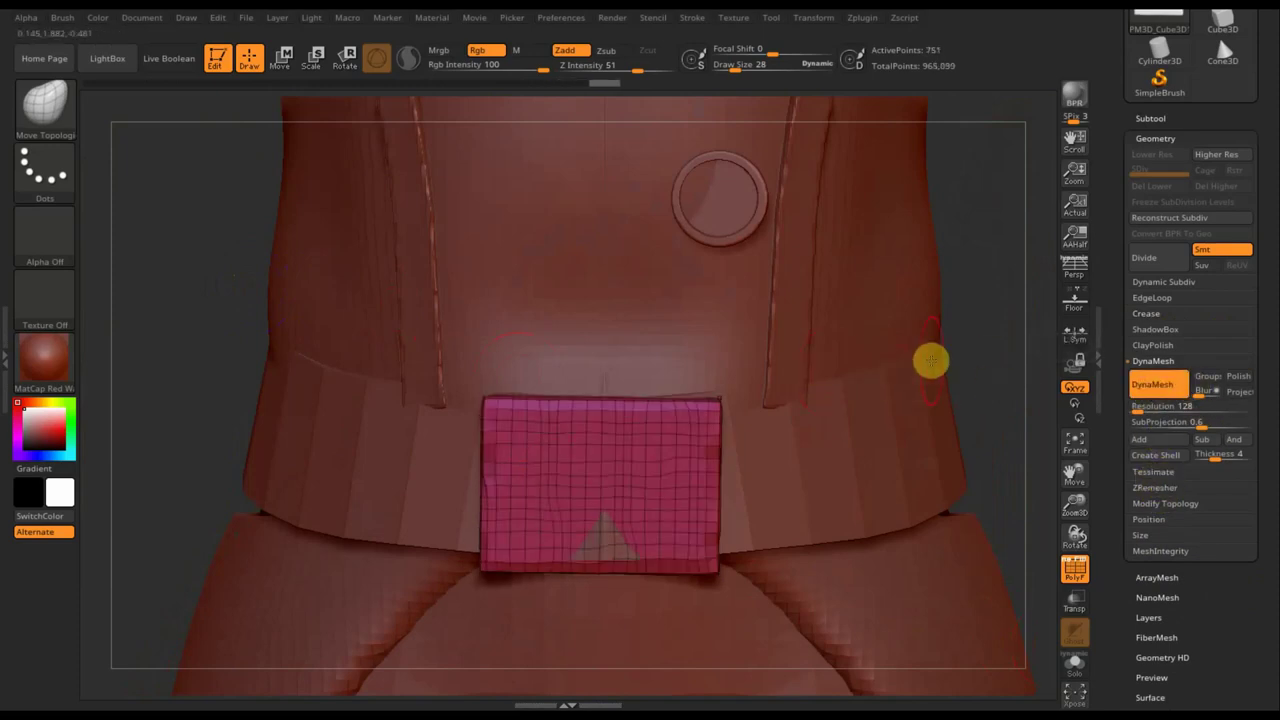
pyautogui.hotkey('ctrl', 'z')
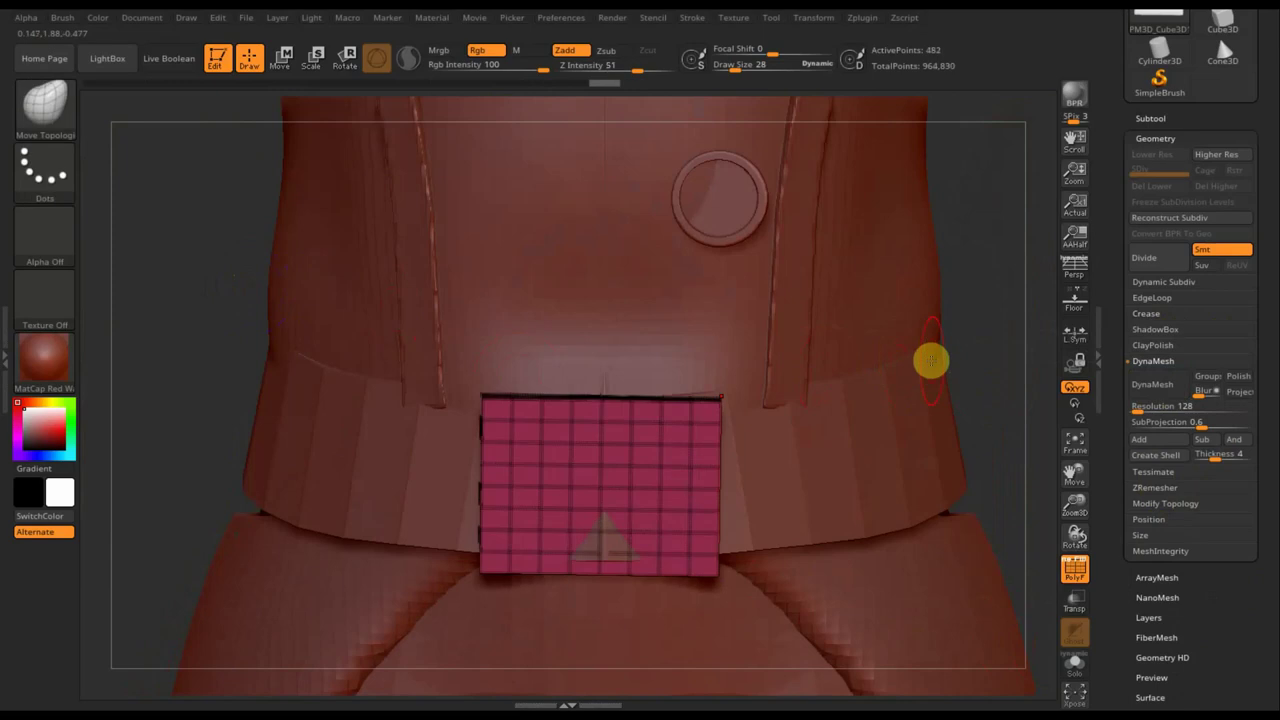
pyautogui.click(1137, 407)
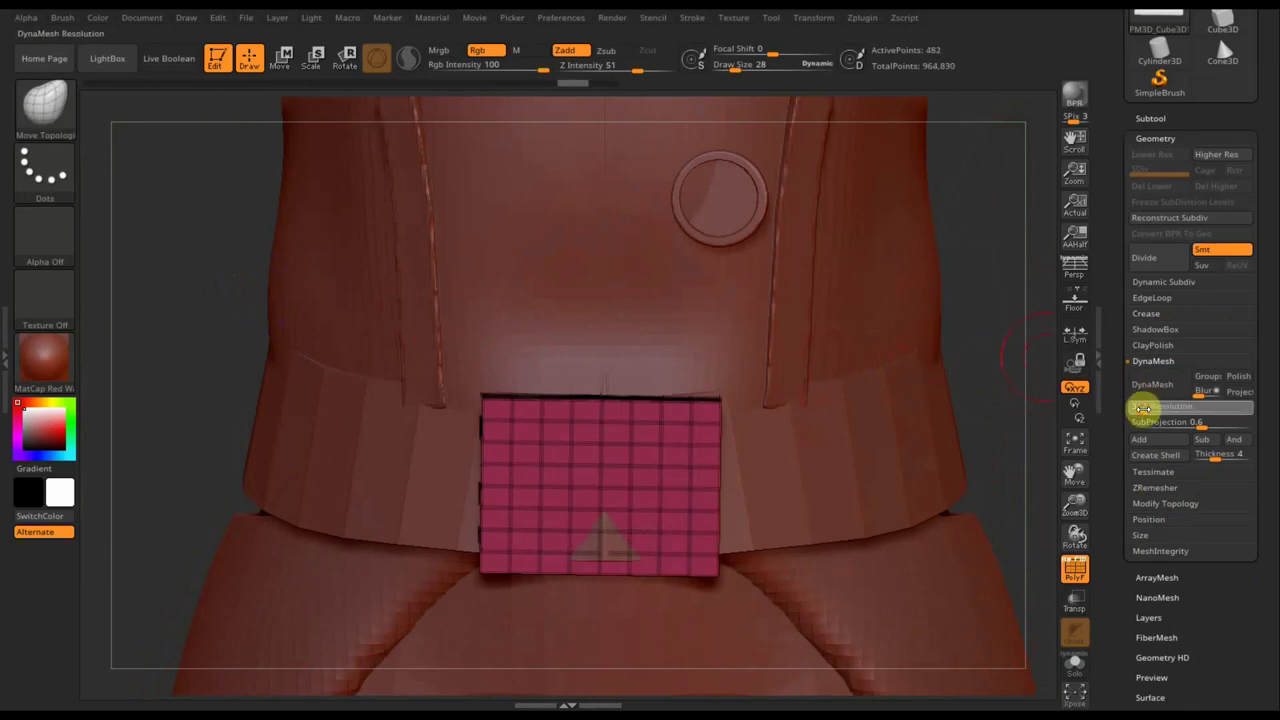
pyautogui.write('312')
pyautogui.press('Return')
pyautogui.click(1152, 386)
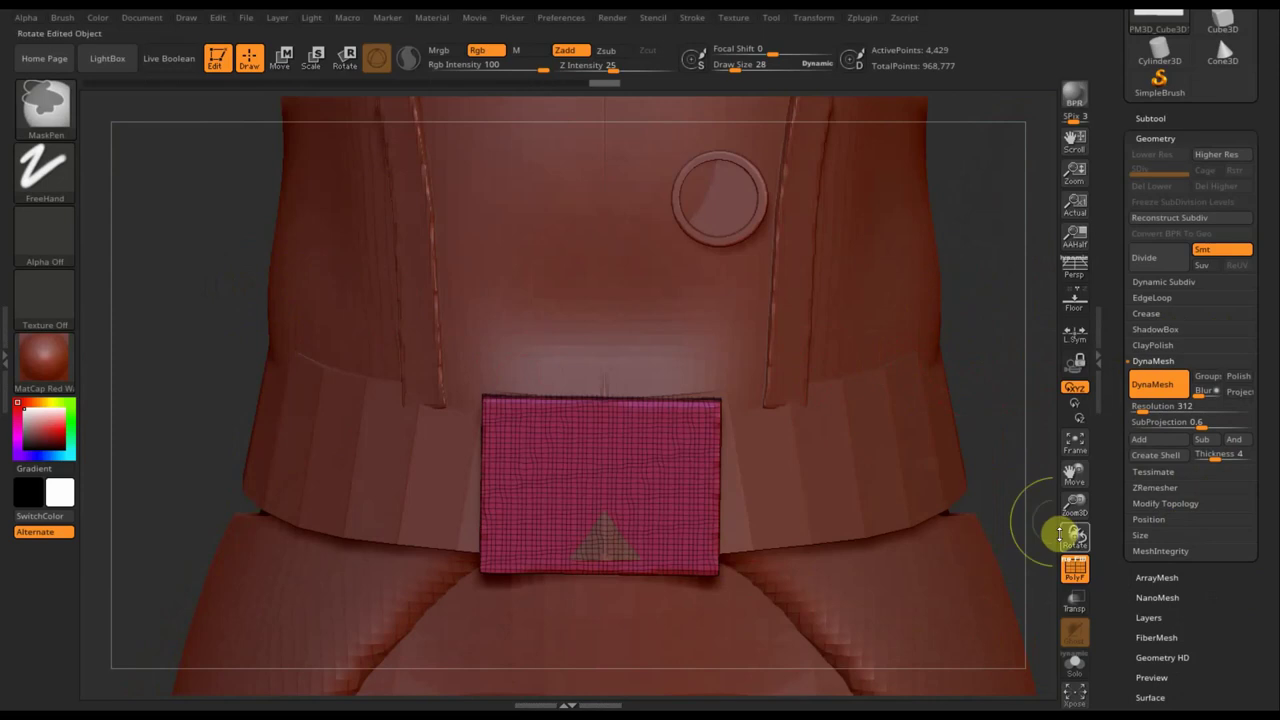
pyautogui.click(1078, 568)
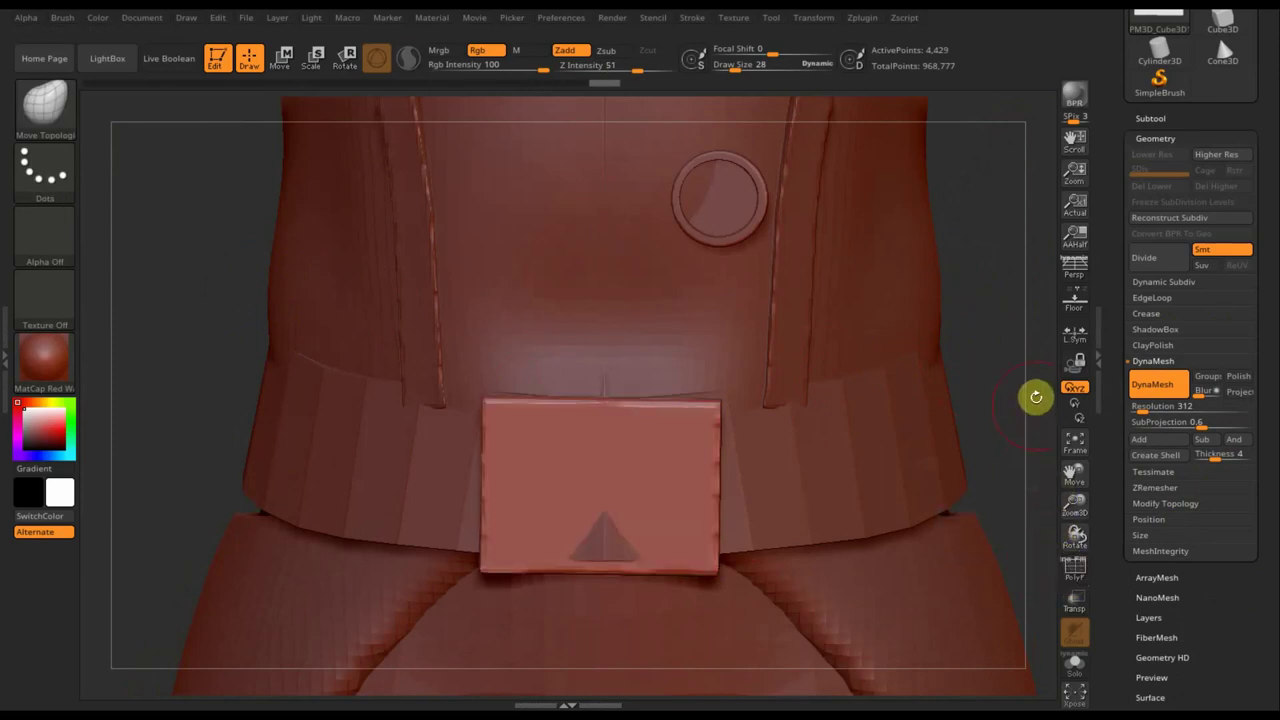
pyautogui.moveTo(986, 349)
pyautogui.mouseDown()
pyautogui.moveTo(934, 354)
pyautogui.moveTo(983, 344)
pyautogui.moveTo(994, 363)
pyautogui.mouseUp()
# - Select the Extract9_1 belt subtool and DynaMesh it into even geometry of 4,904 points
pyautogui.press('n')
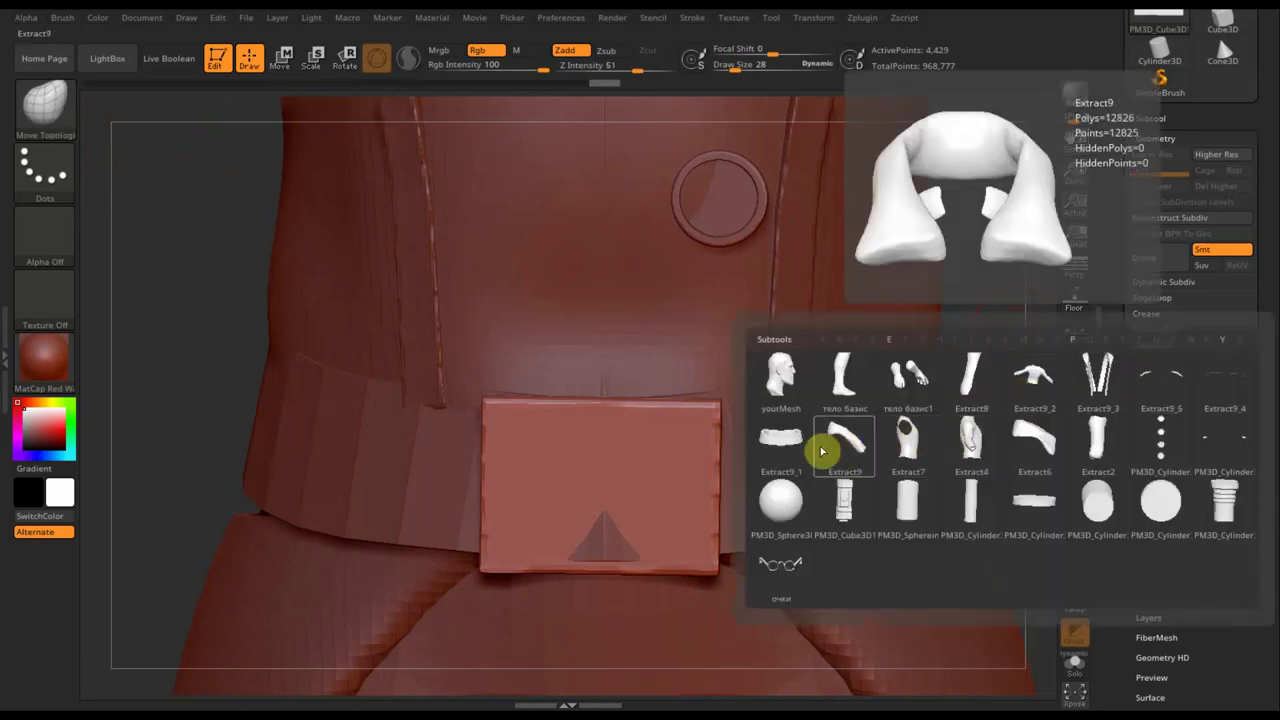
pyautogui.click(780, 445)
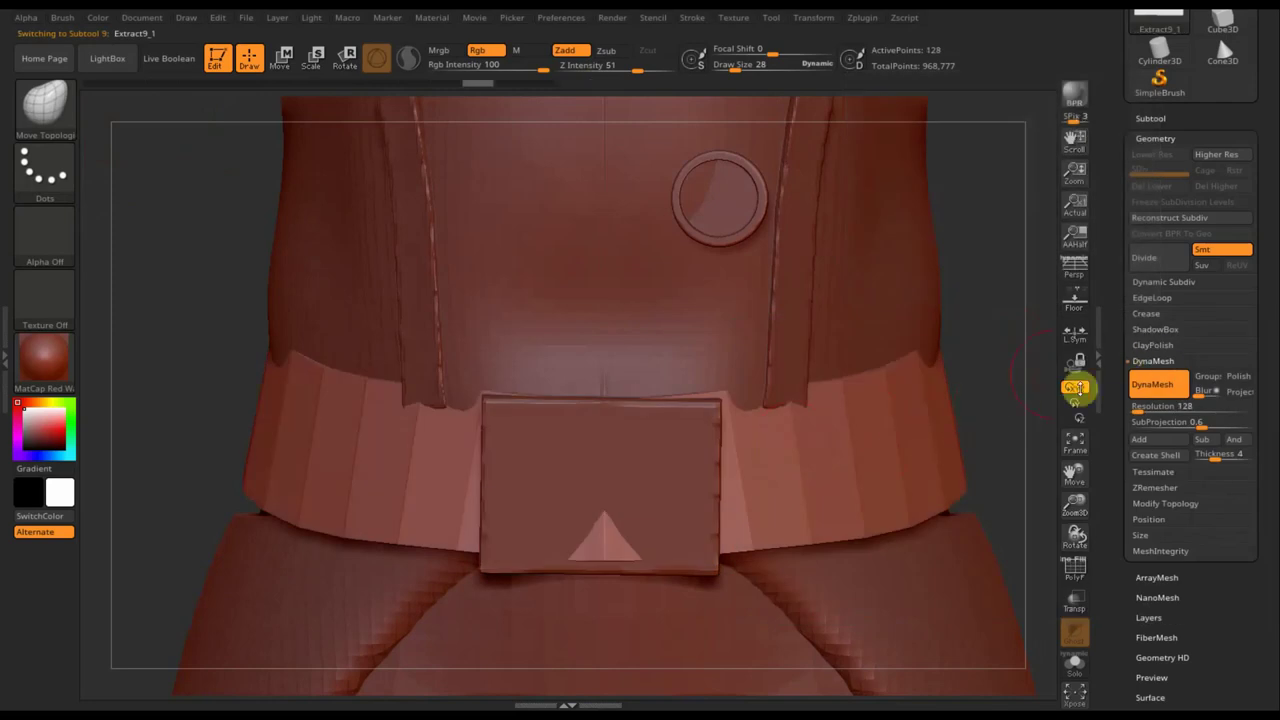
pyautogui.click(1076, 570)
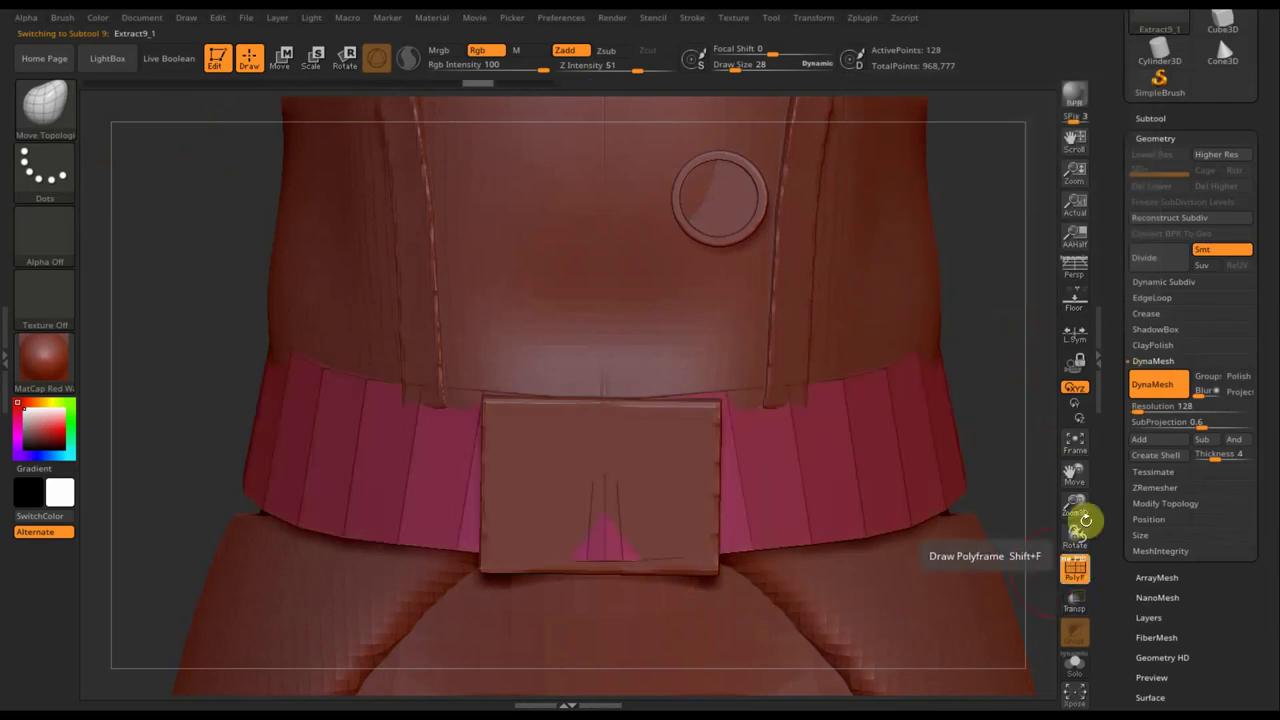
pyautogui.click(1148, 314)
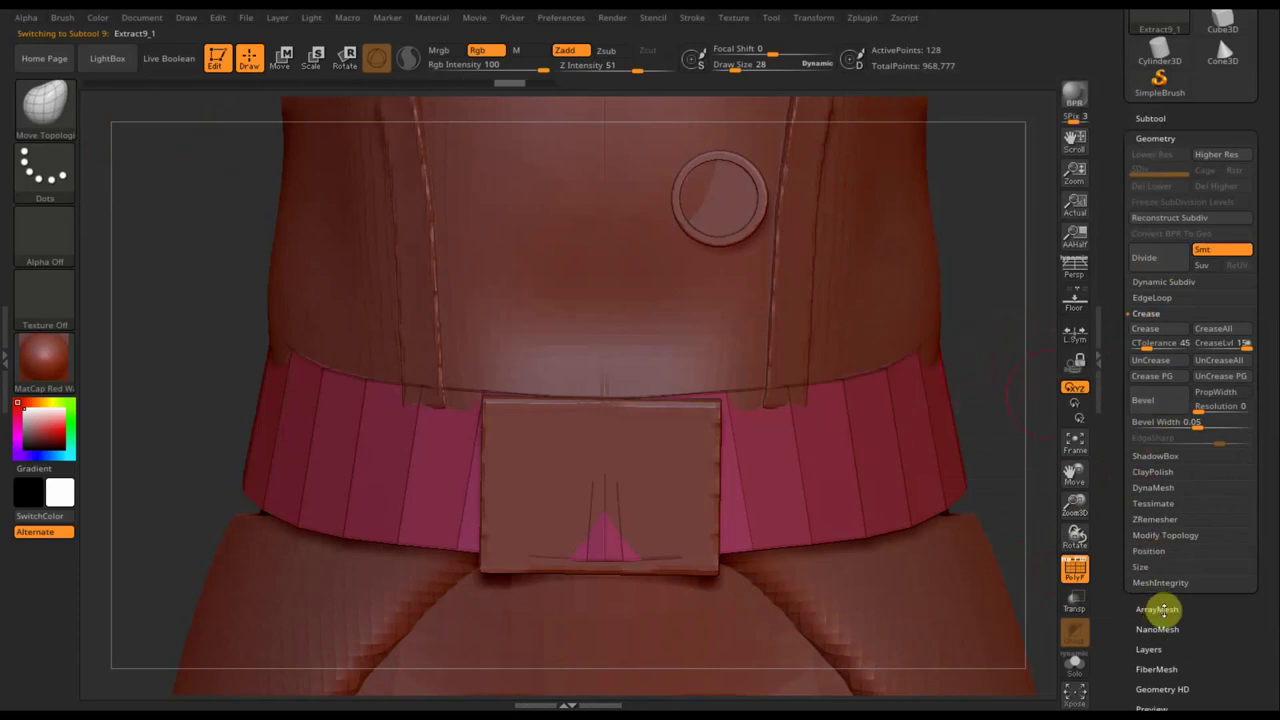
pyautogui.click(1157, 486)
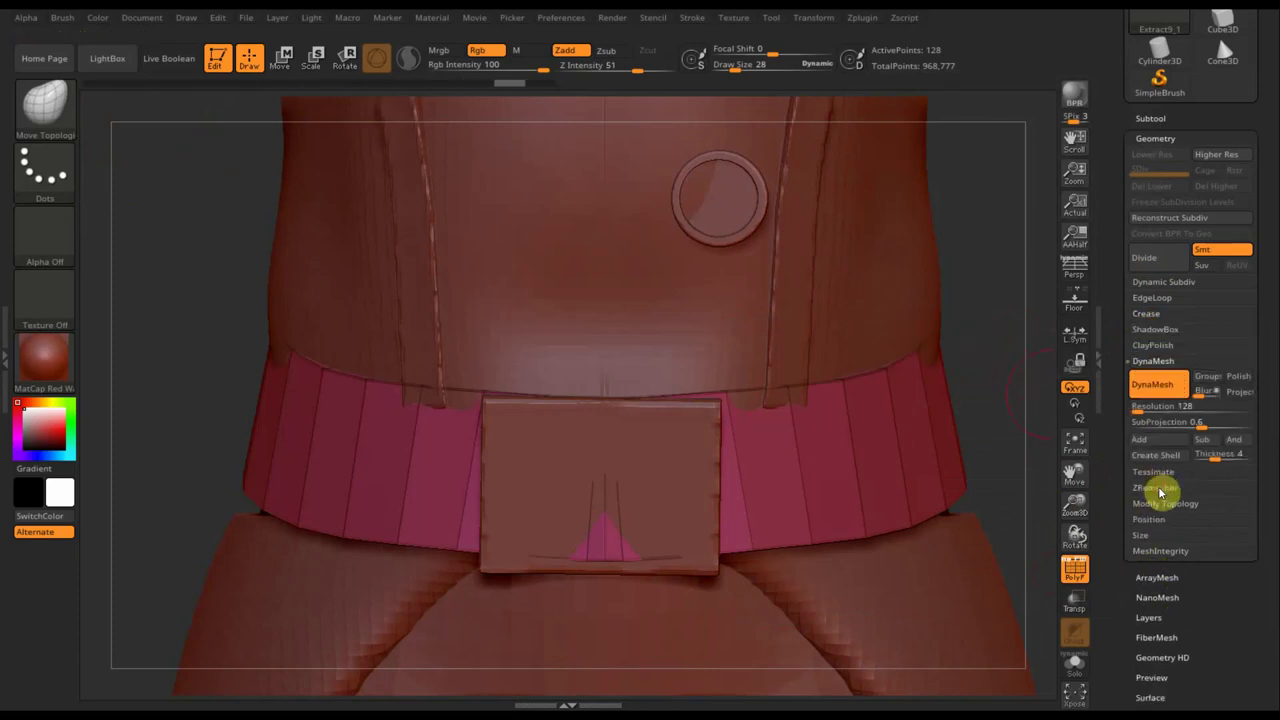
pyautogui.keyDown('ctrl'); pyautogui.moveTo(183, 251); pyautogui.dragTo(195, 266); pyautogui.keyUp('ctrl')
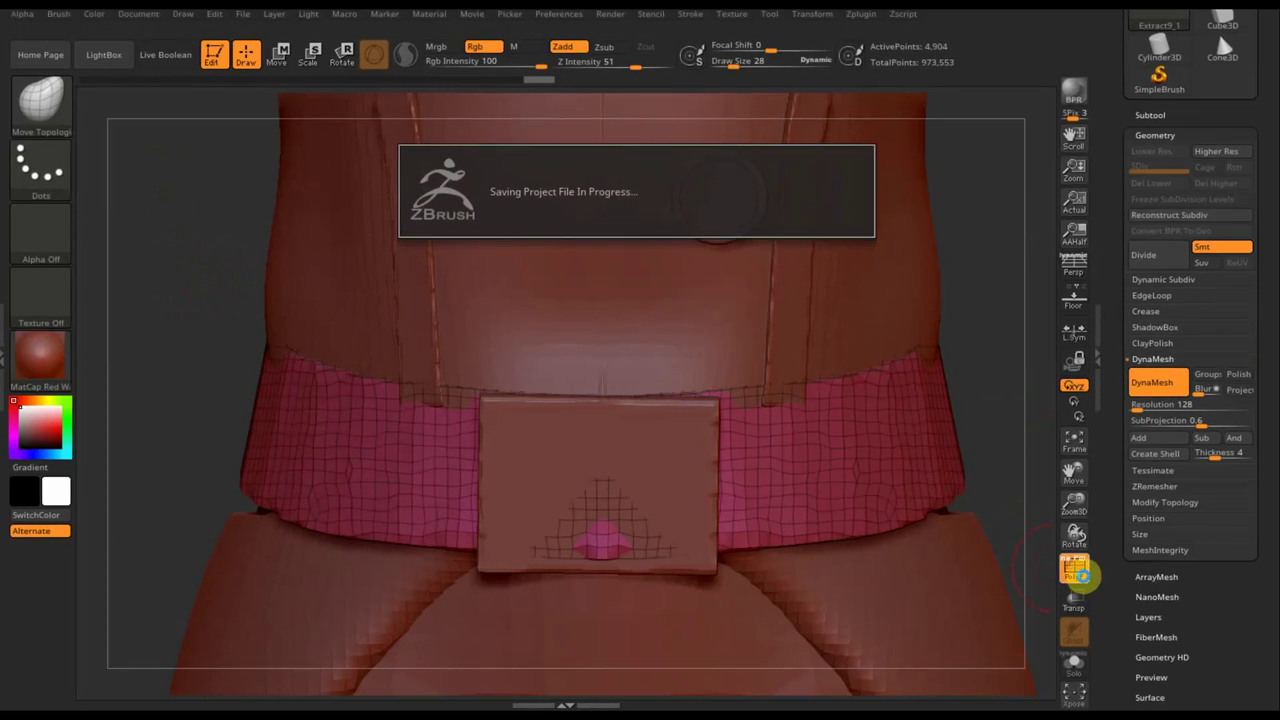
pyautogui.click(1076, 571)
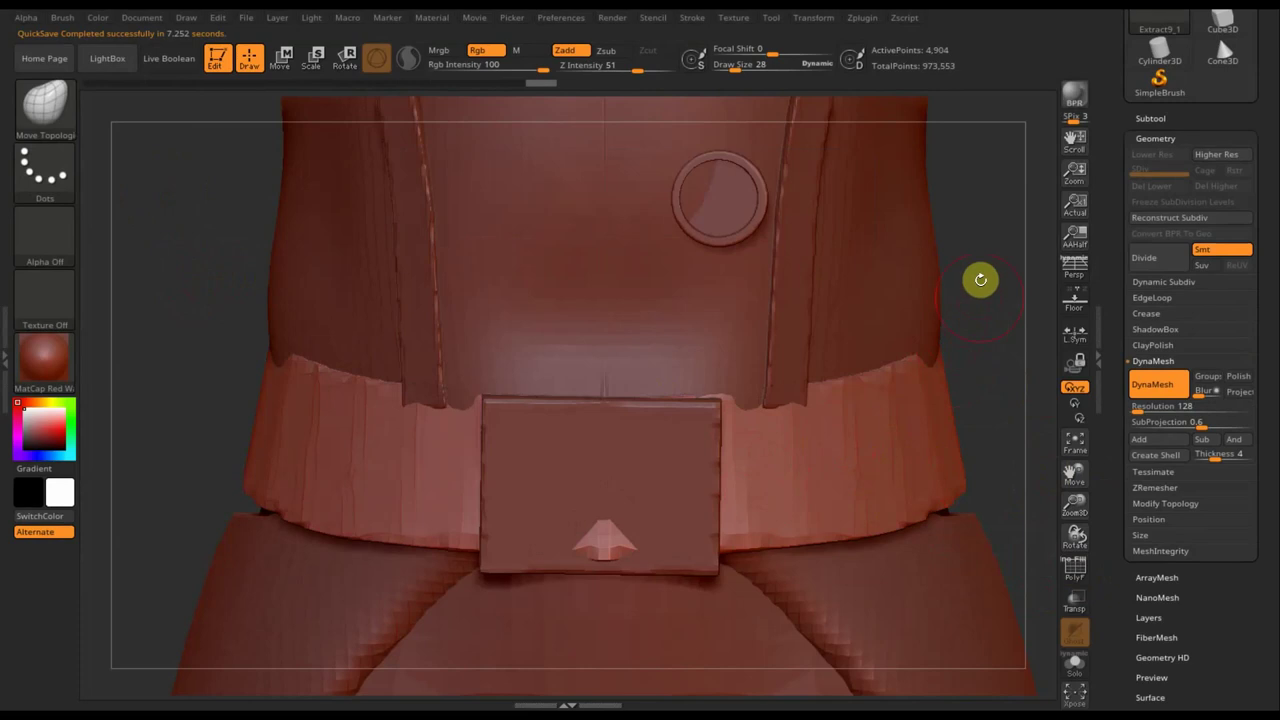
# - Try a resolution-376 remesh and a subdivision on the belt, then revert both
pyautogui.hotkey('ctrl', 'z')
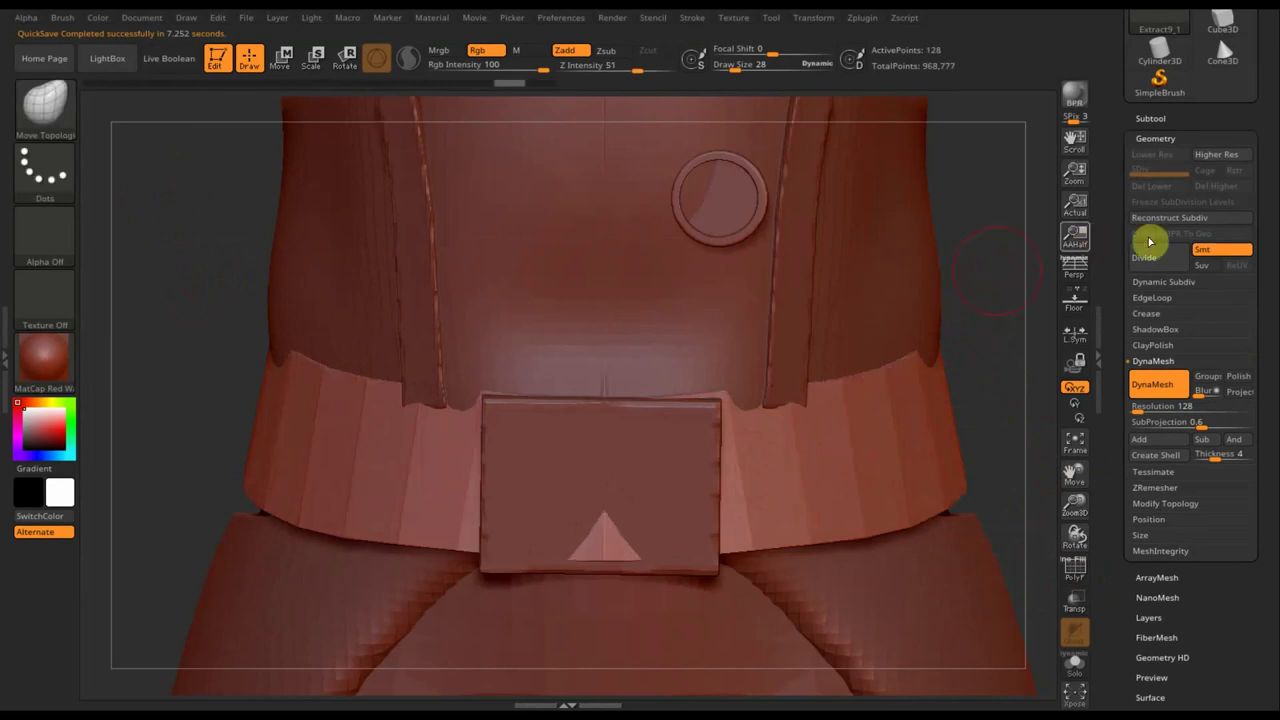
pyautogui.click(1143, 408)
pyautogui.write('376')
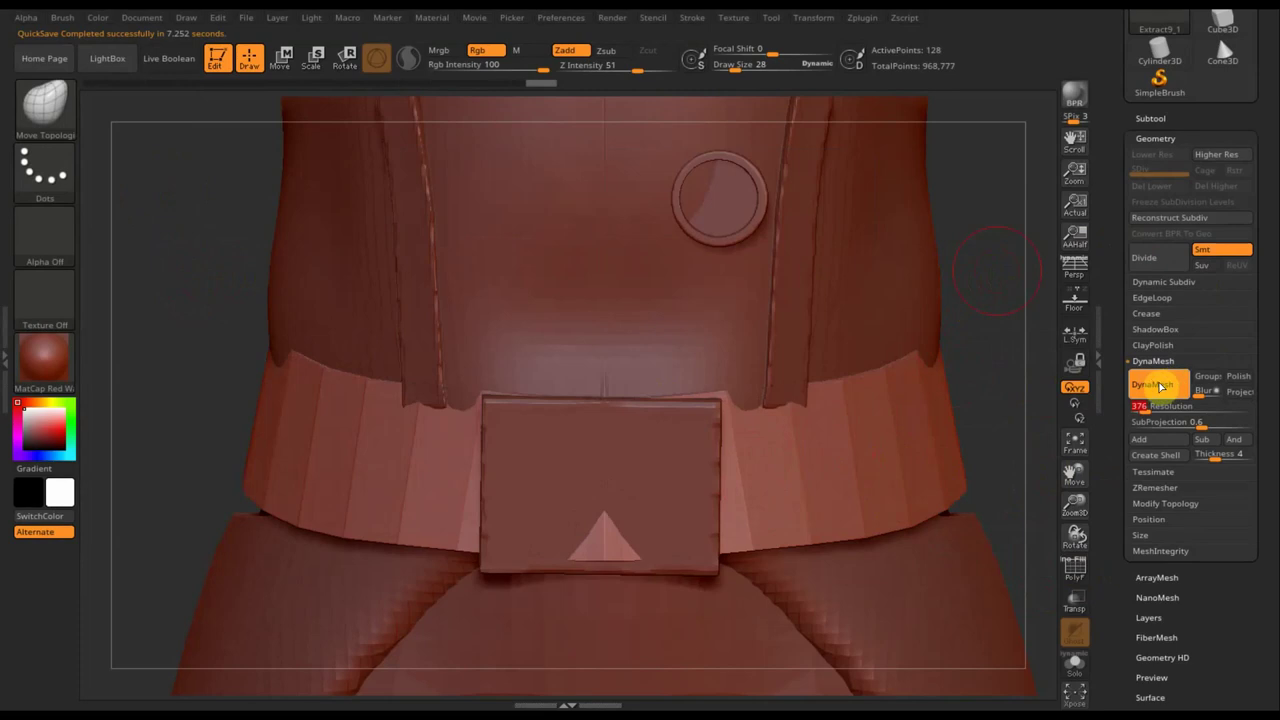
pyautogui.click(1152, 386)
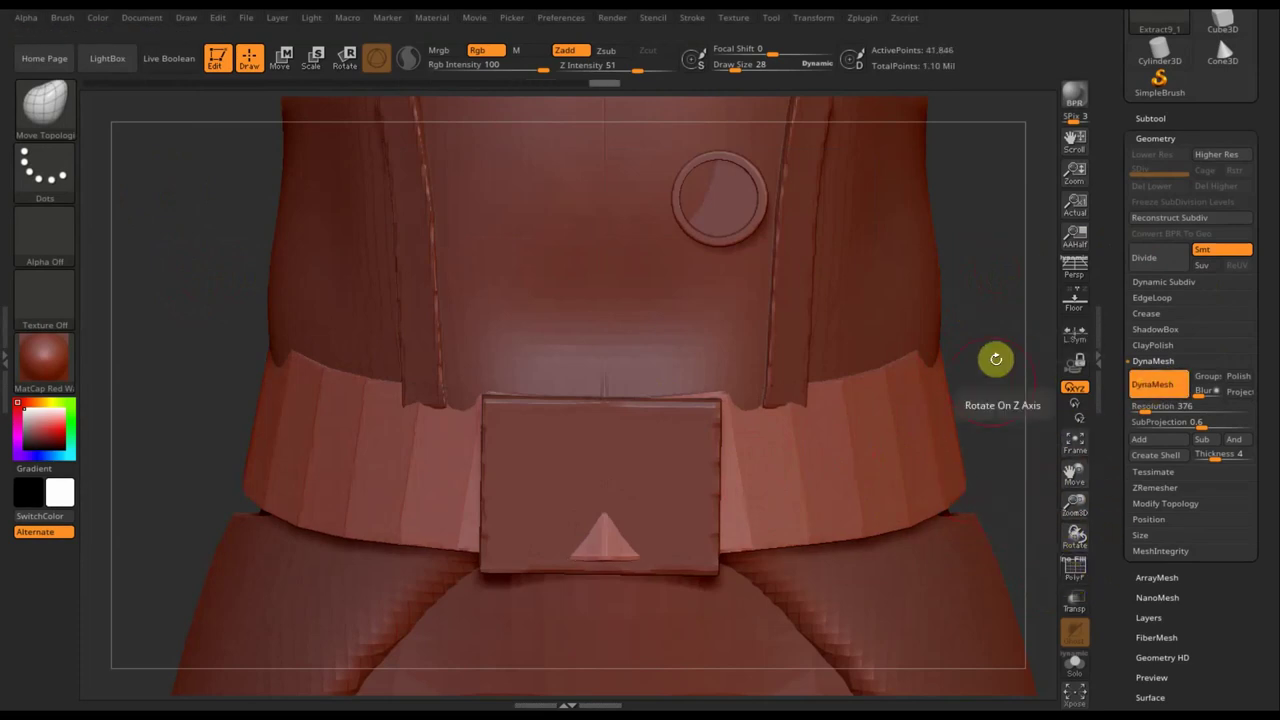
pyautogui.keyDown('ctrl'); pyautogui.click(995, 340); pyautogui.keyUp('ctrl')
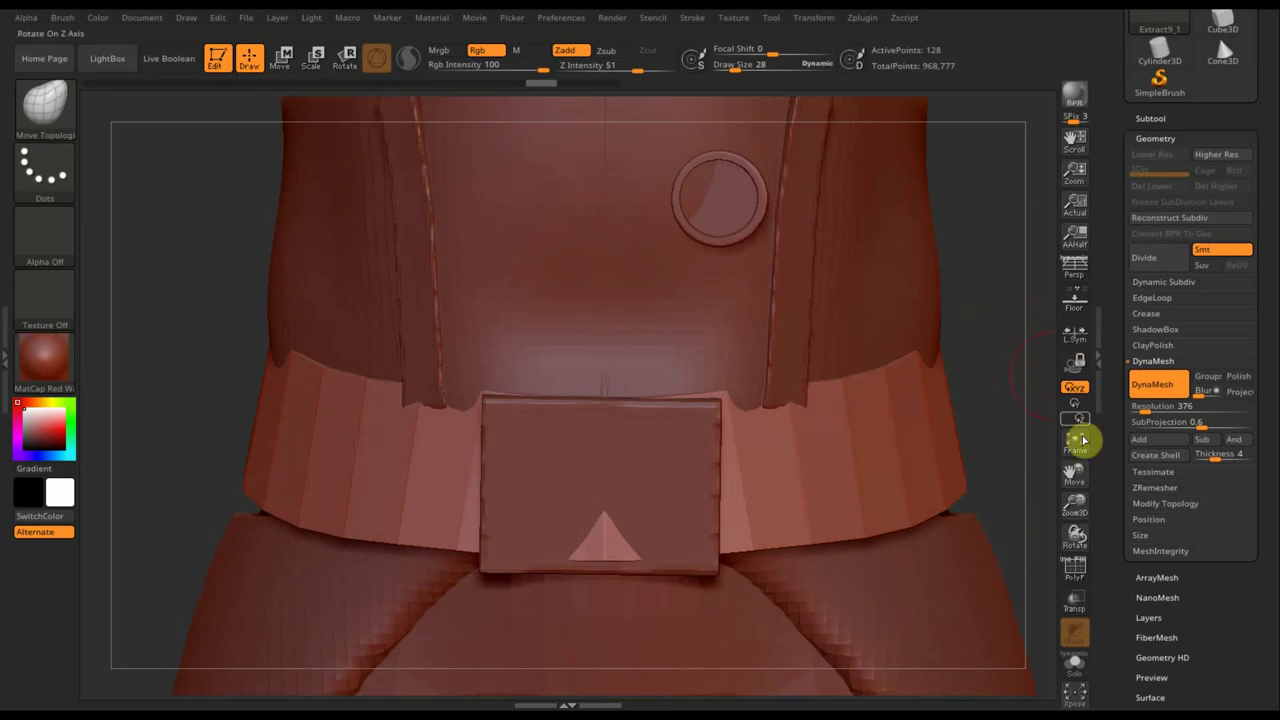
pyautogui.click(1078, 572)
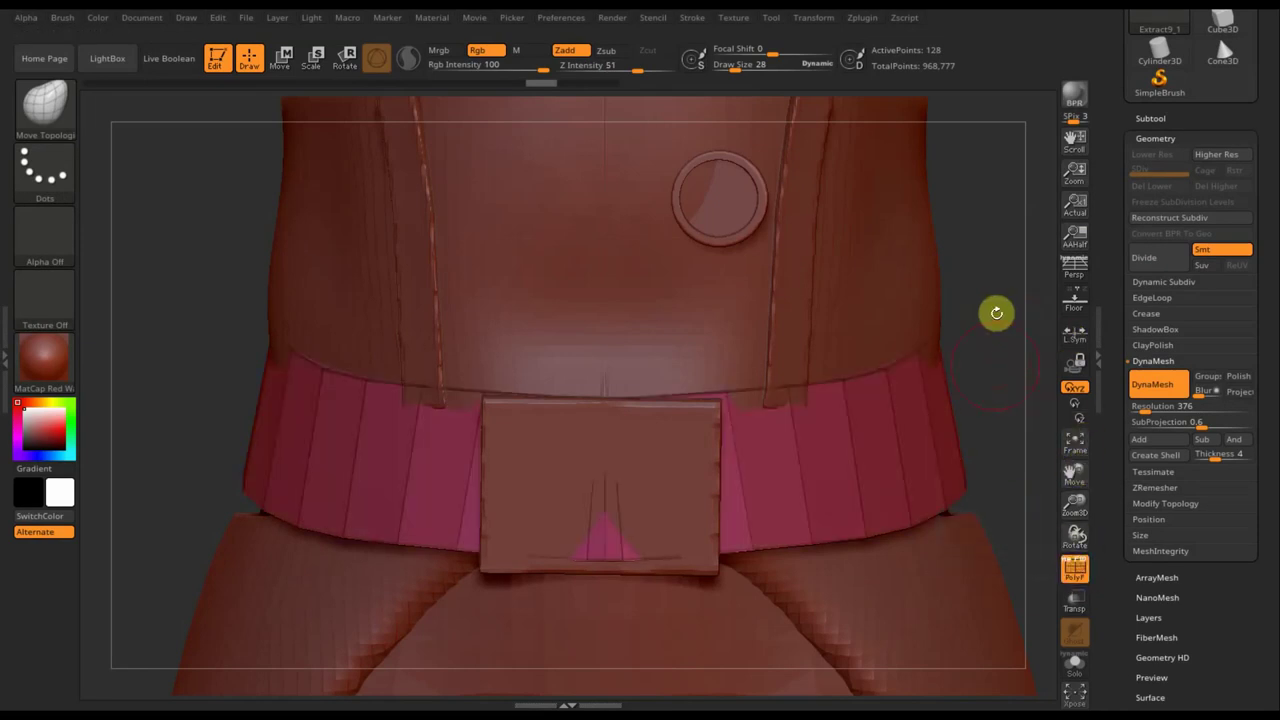
pyautogui.hotkey('ctrl', 'z')
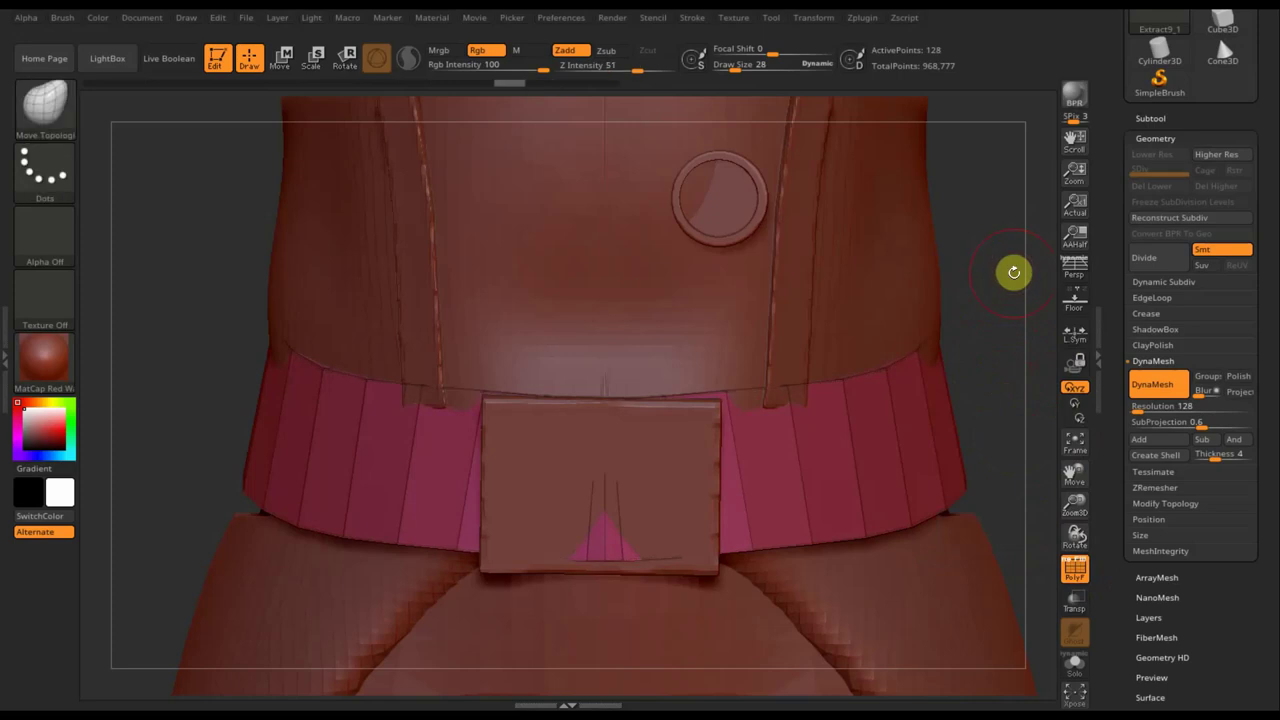
pyautogui.press('ctrl')
pyautogui.hotkey('ctrl', 'd')
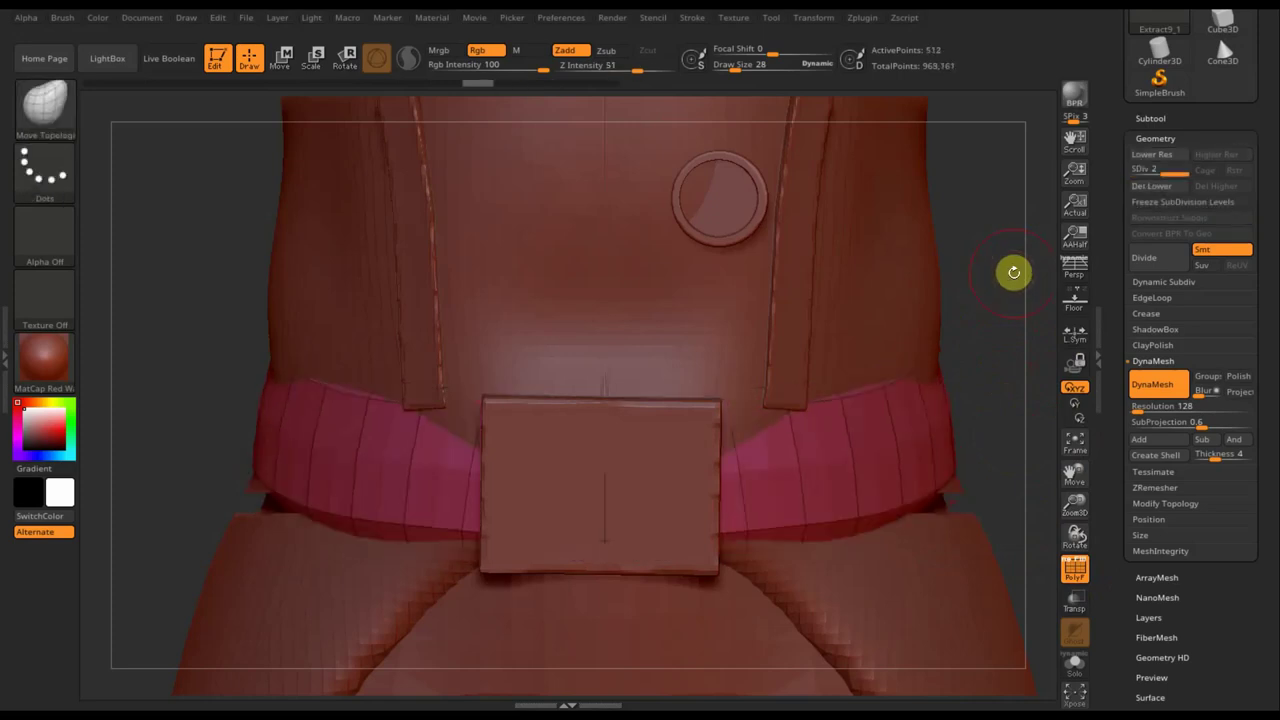
pyautogui.keyDown('shift'); pyautogui.moveTo(1043, 327); pyautogui.dragTo(997, 360); pyautogui.keyUp('shift')
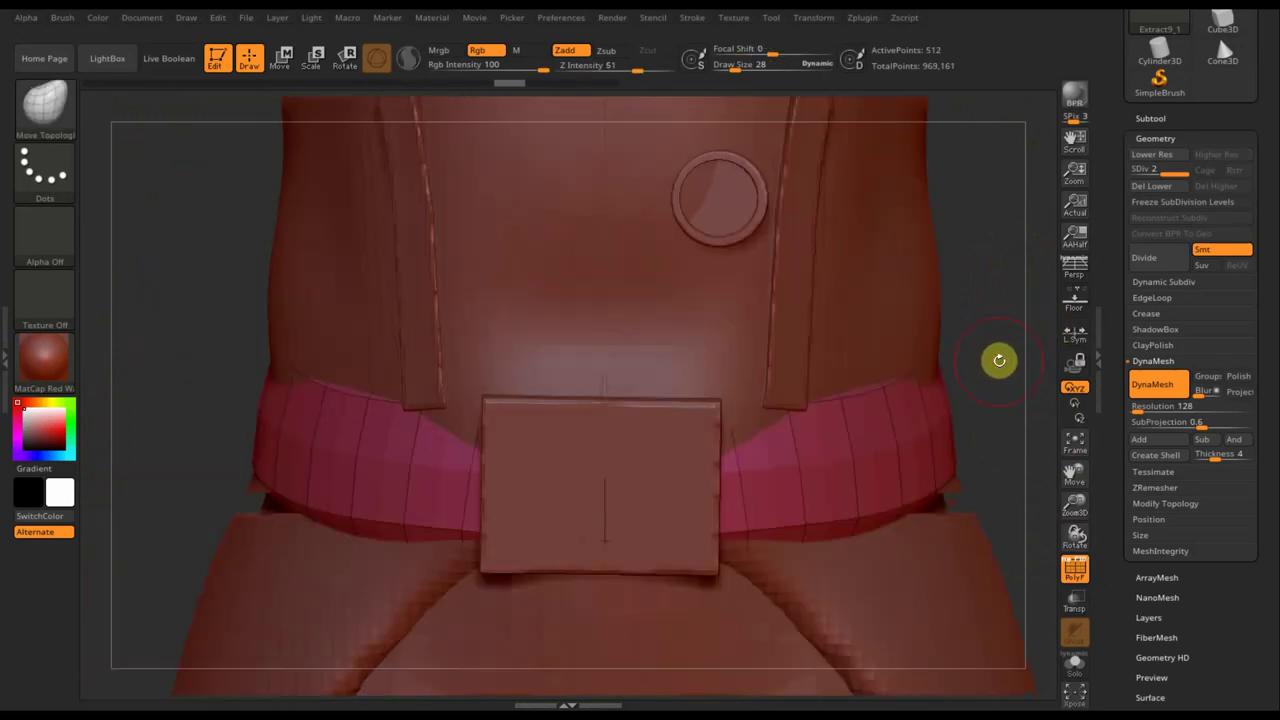
pyautogui.hotkey('shift', 'd')
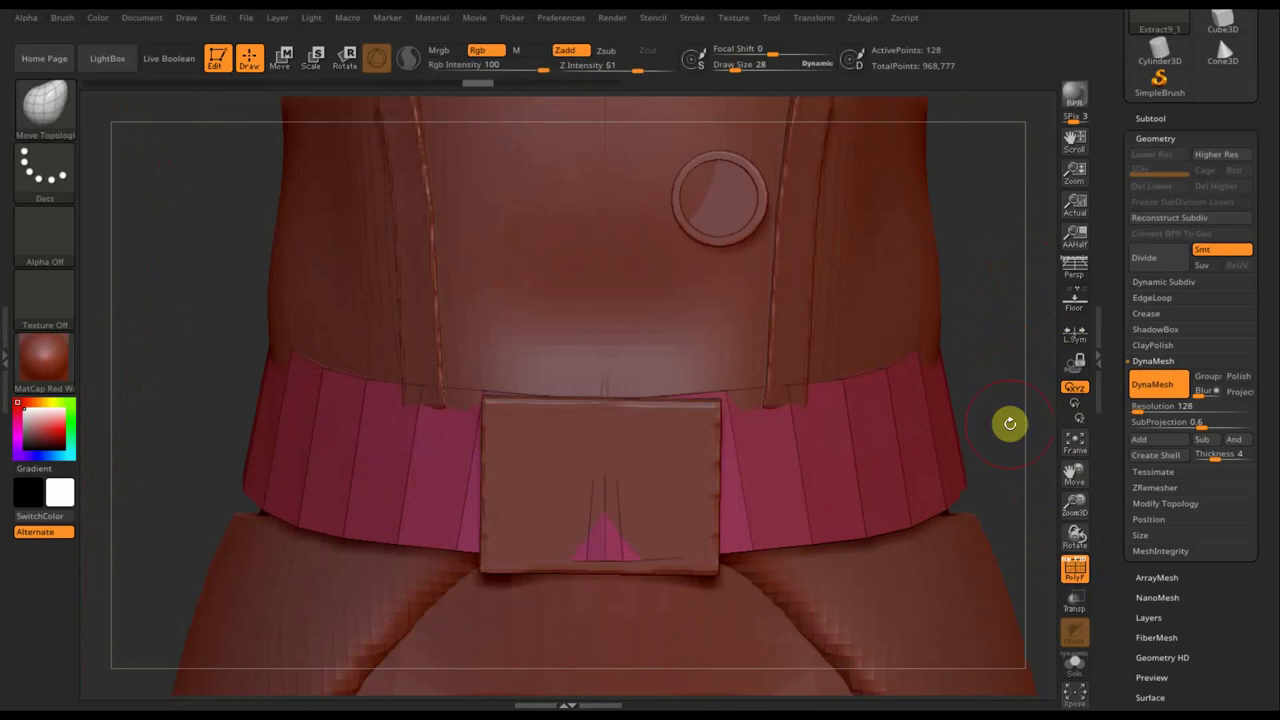
# - Crease the belt's polygroup borders, subdivide once, and delete the lower subdivision levels
pyautogui.click(1148, 314)
pyautogui.click(1160, 332)
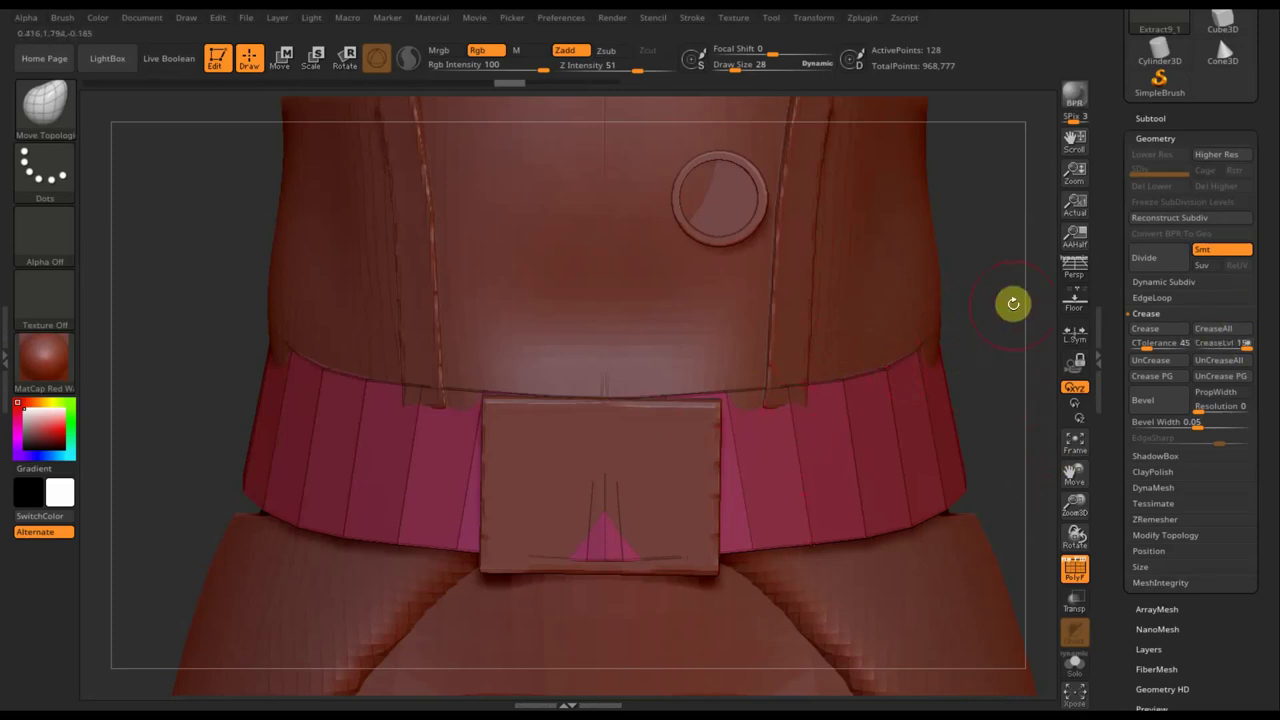
pyautogui.press('ctrl')
pyautogui.hotkey('ctrl', 'd')
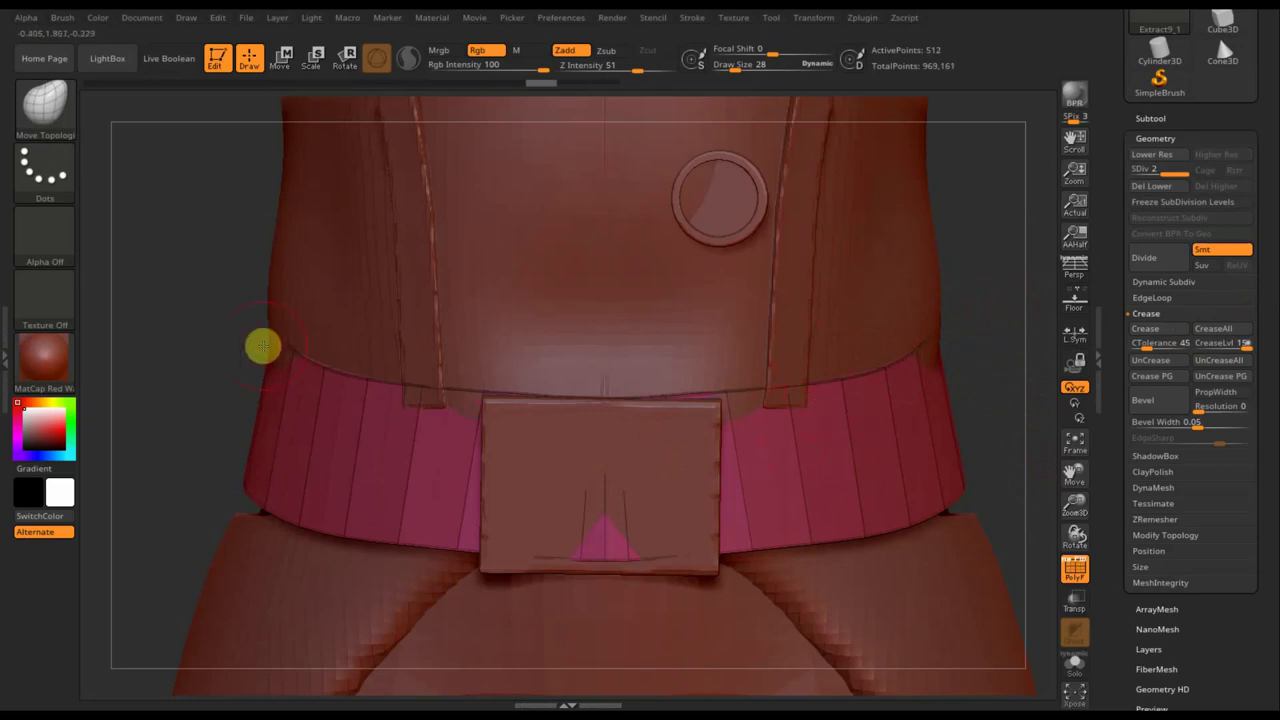
pyautogui.click(1151, 186)
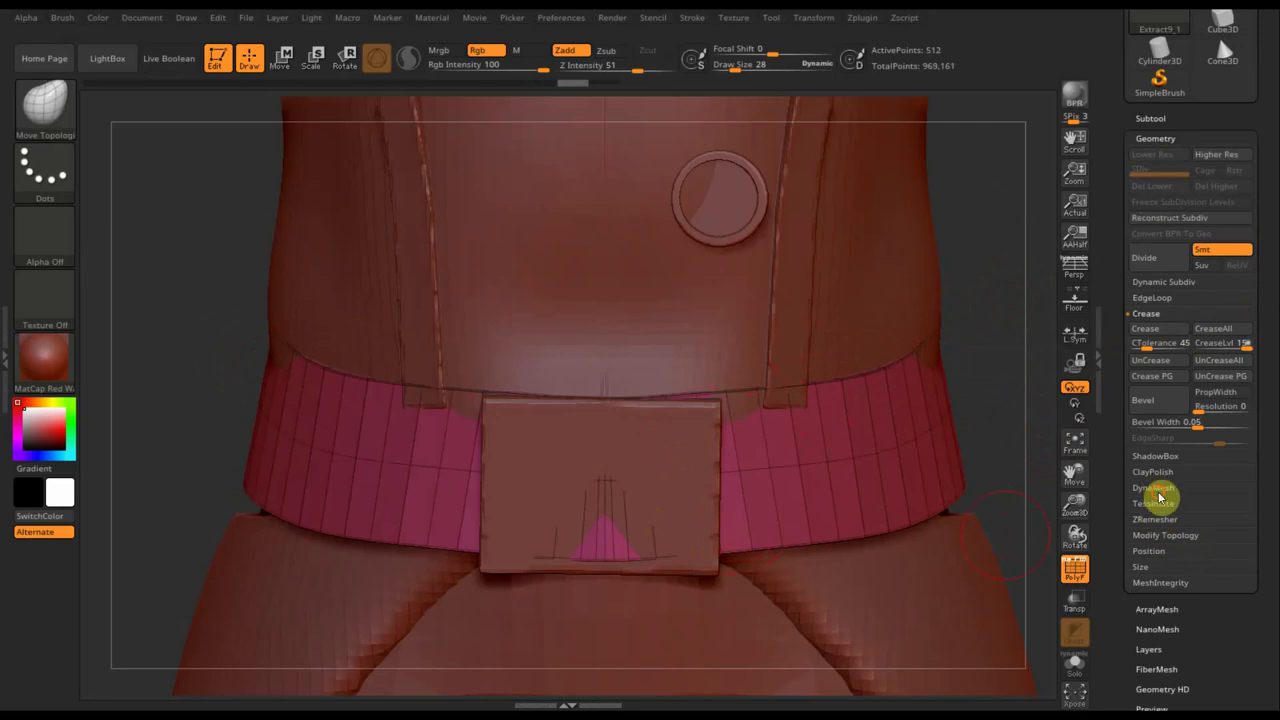
# - DynaMesh the belt at resolution 464 into a dense mesh of 63,348 points
pyautogui.click(1157, 489)
pyautogui.click(1165, 398)
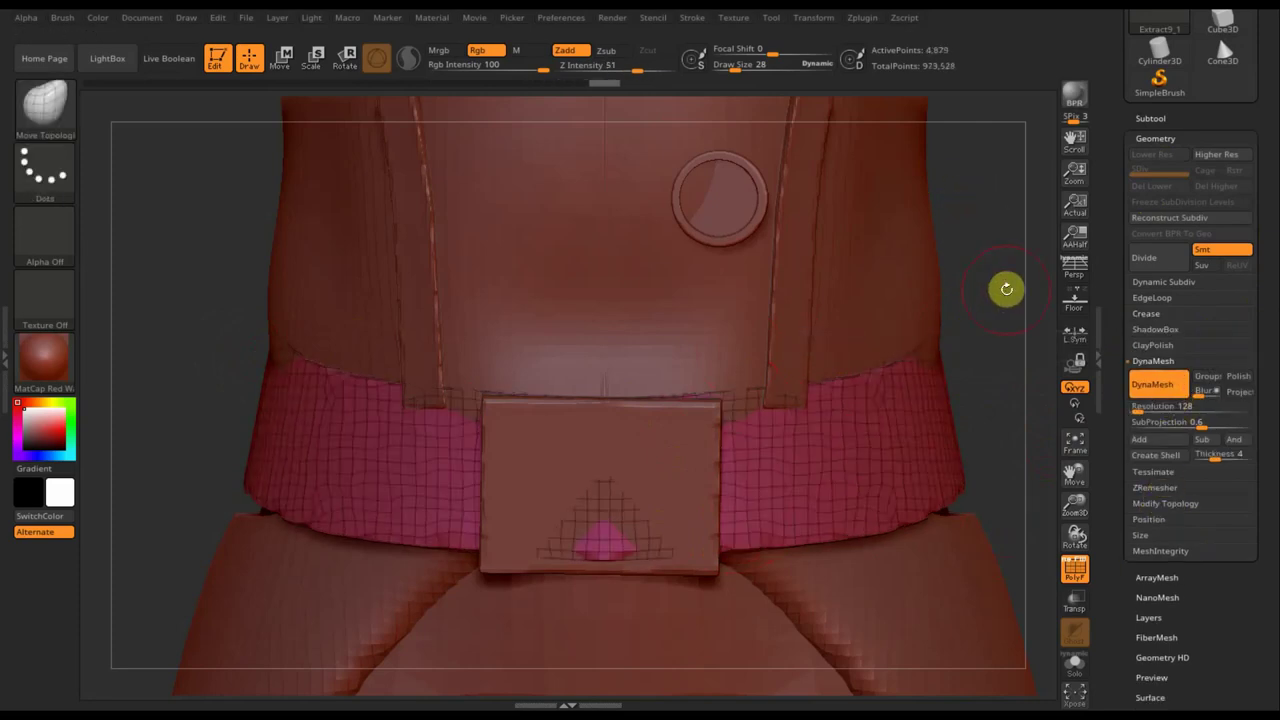
pyautogui.hotkey('ctrl', 'z')
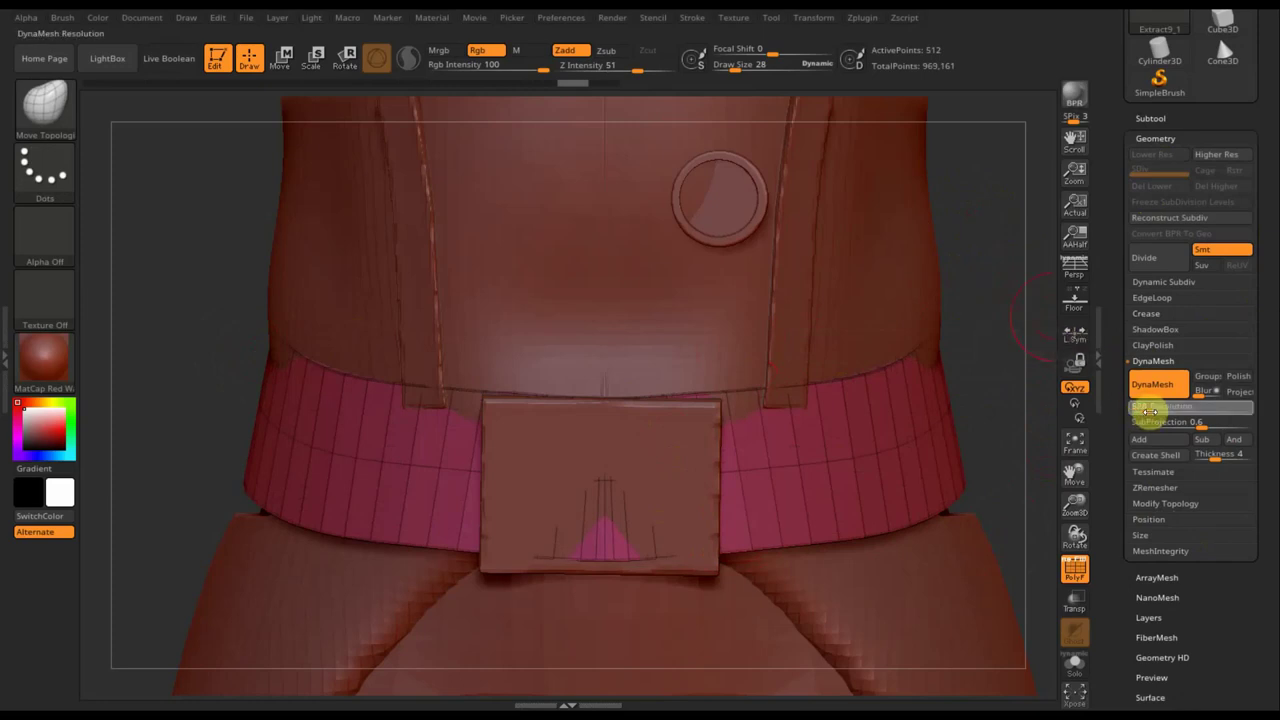
pyautogui.press('ctrl')
pyautogui.keyDown('ctrl'); pyautogui.moveTo(987, 261); pyautogui.dragTo(994, 289); pyautogui.keyUp('ctrl')
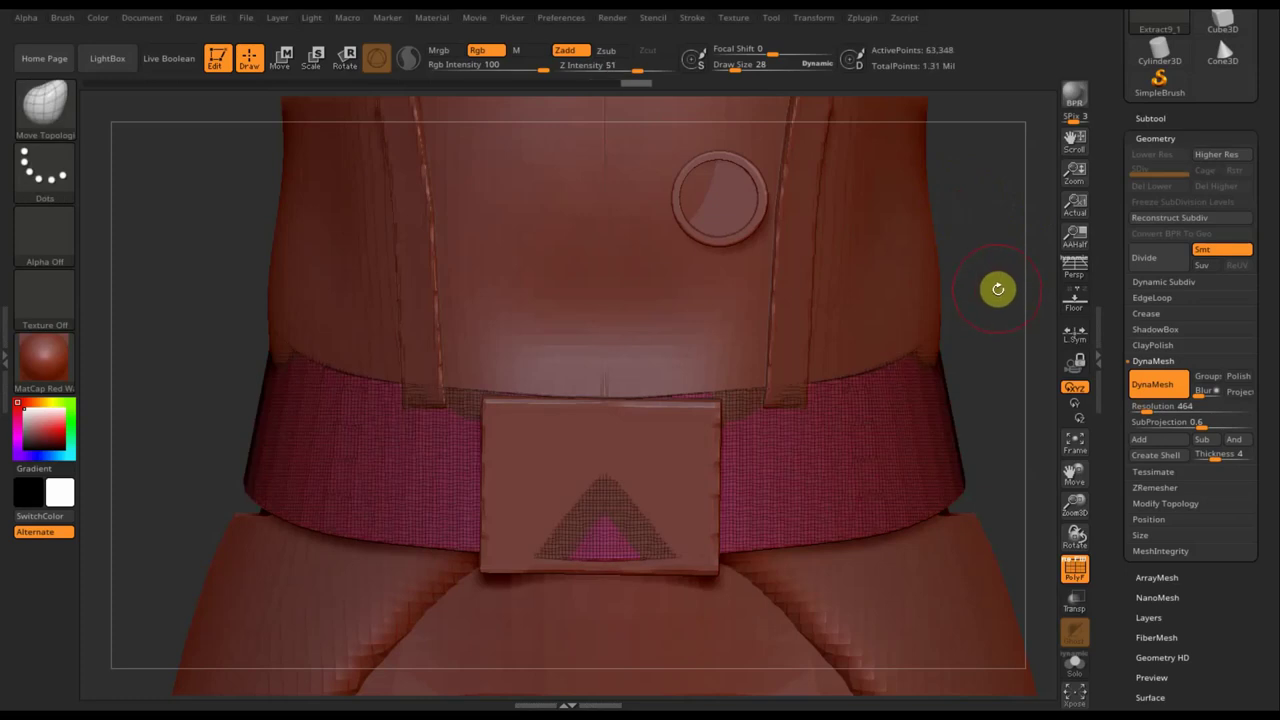
pyautogui.click(1079, 567)
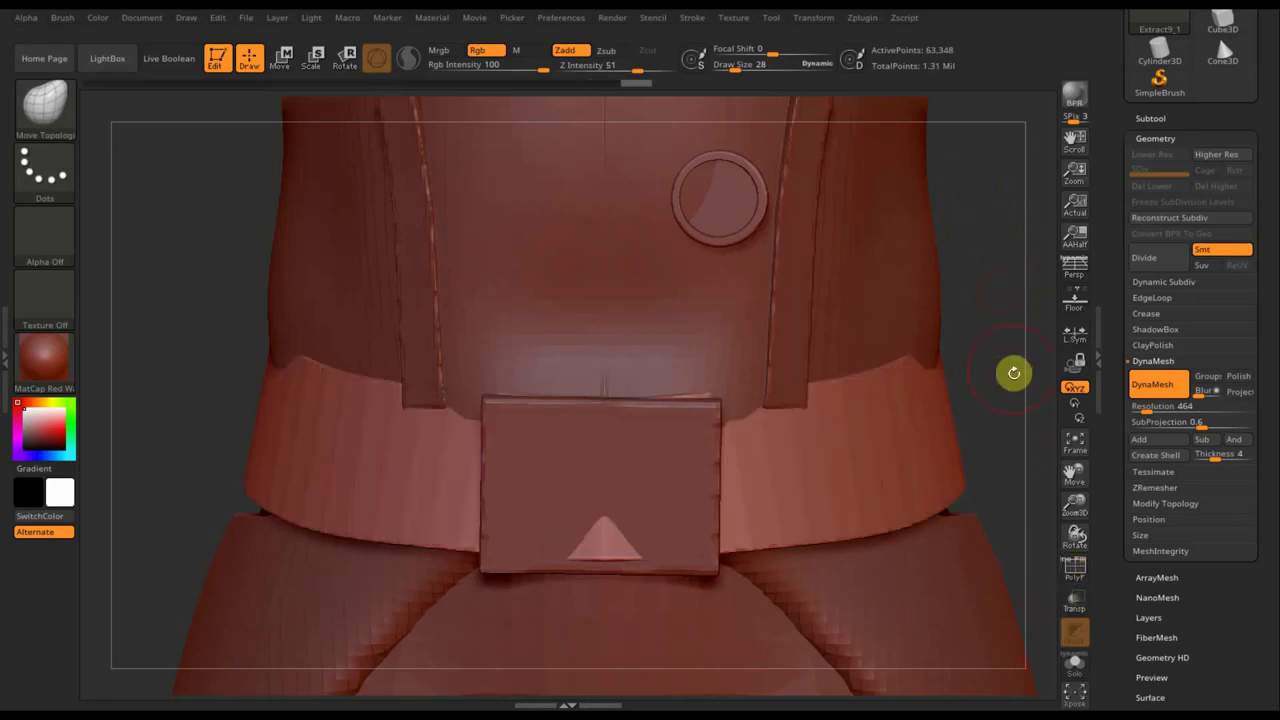
pyautogui.keyDown('alt'); pyautogui.moveTo(1016, 380); pyautogui.dragTo(960, 229); pyautogui.keyUp('alt')
# - Zoom out to the whole torso and make Extract9_2 the active subtool
pyautogui.moveTo(911, 397)
pyautogui.mouseDown()
pyautogui.moveTo(962, 395)
pyautogui.moveTo(929, 391)
pyautogui.moveTo(805, 500)
pyautogui.moveTo(852, 486)
pyautogui.moveTo(986, 517)
pyautogui.moveTo(900, 514)
pyautogui.moveTo(870, 424)
pyautogui.moveTo(820, 497)
pyautogui.moveTo(857, 426)
pyautogui.moveTo(836, 459)
pyautogui.moveTo(849, 491)
pyautogui.moveTo(866, 511)
pyautogui.moveTo(891, 514)
pyautogui.moveTo(893, 497)
pyautogui.mouseUp()
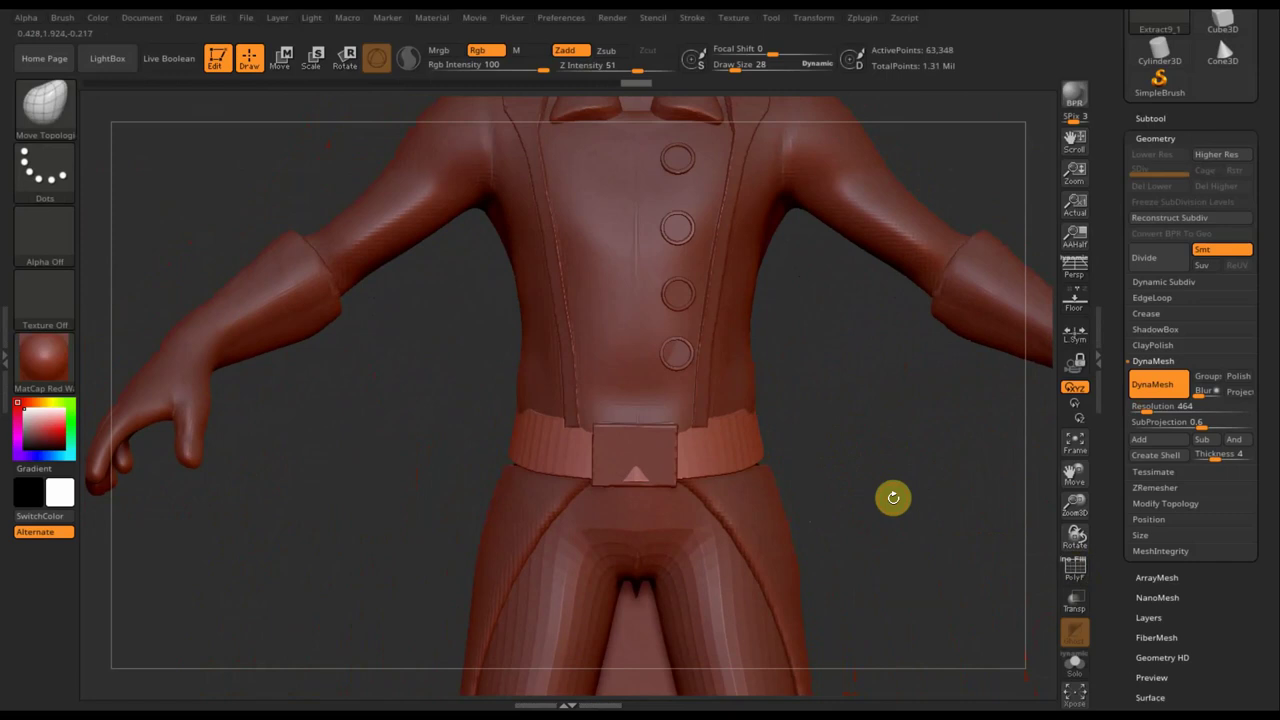
pyautogui.press('n')
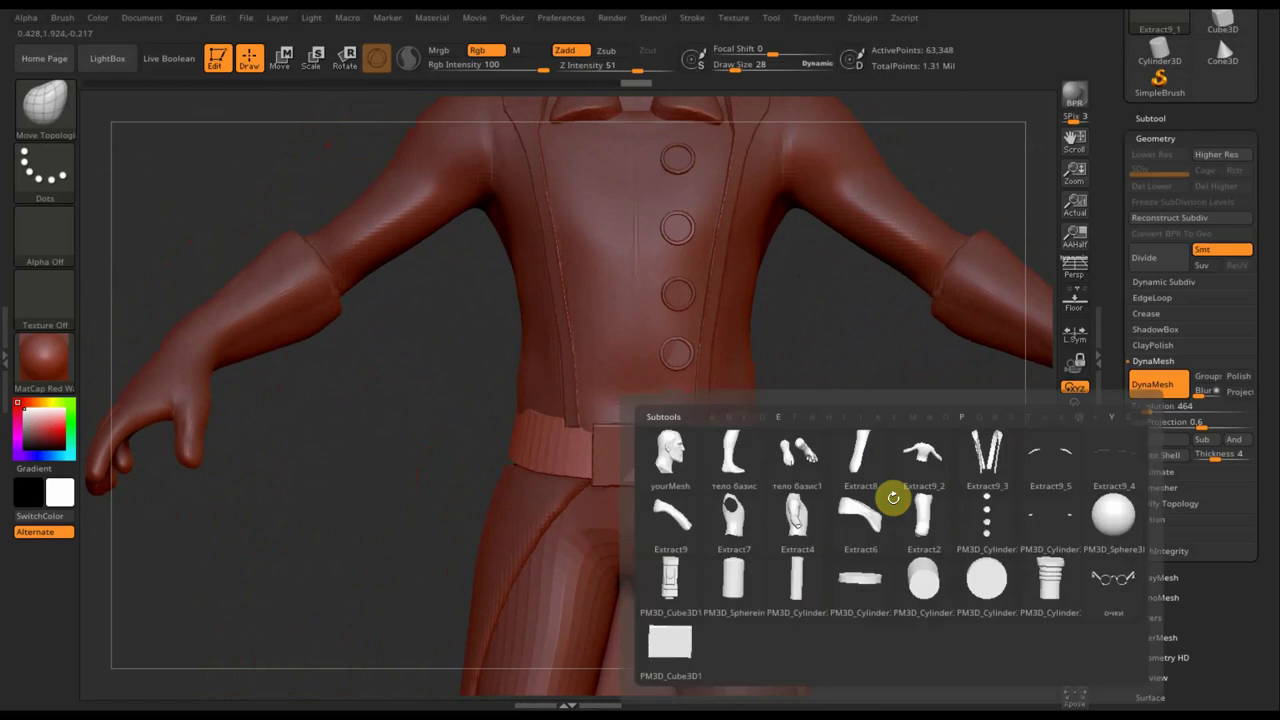
pyautogui.click(928, 478)
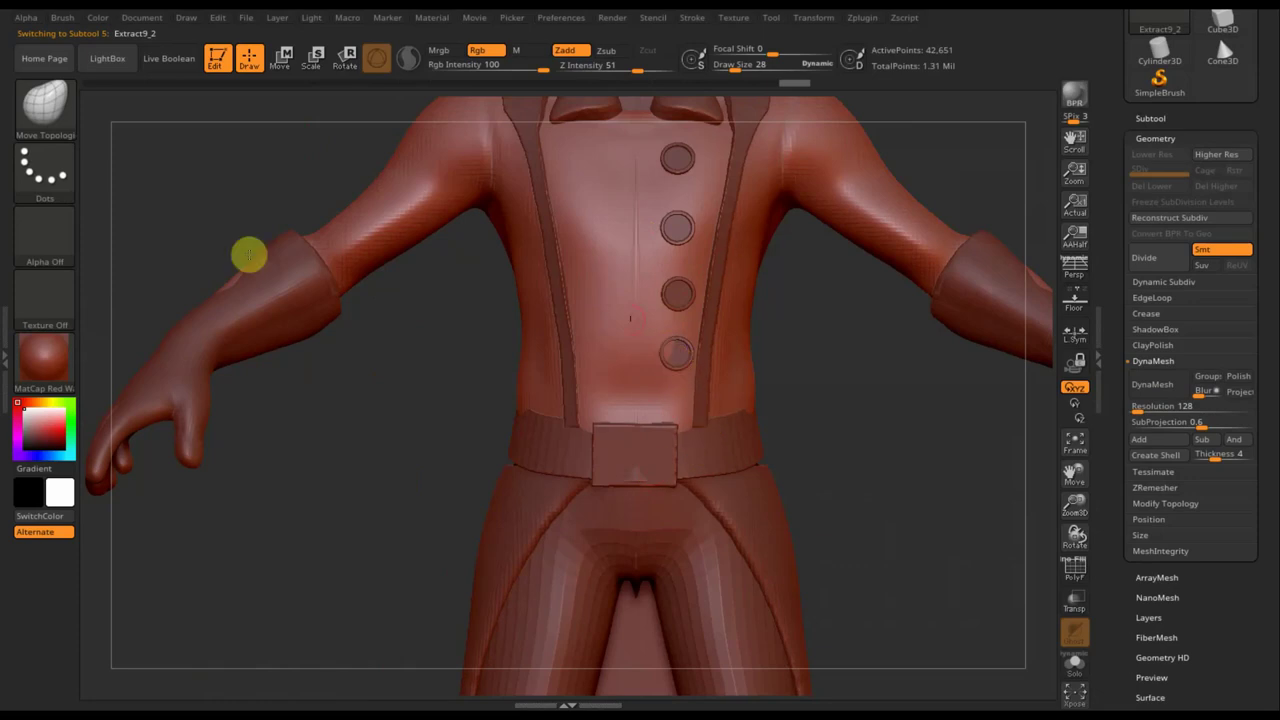
pyautogui.click(52, 103)
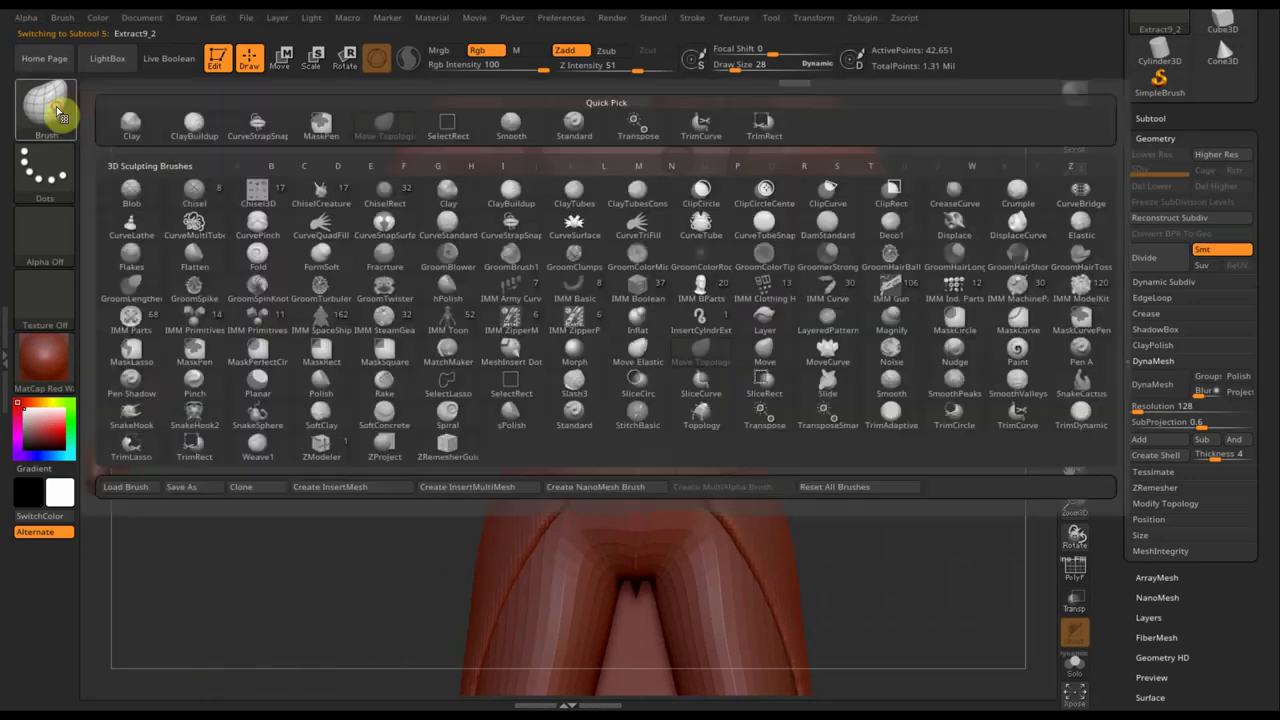
# - Build up and smooth the coat front with the Standard brush, then shrink Draw Size to about 17
pyautogui.click(574, 124)
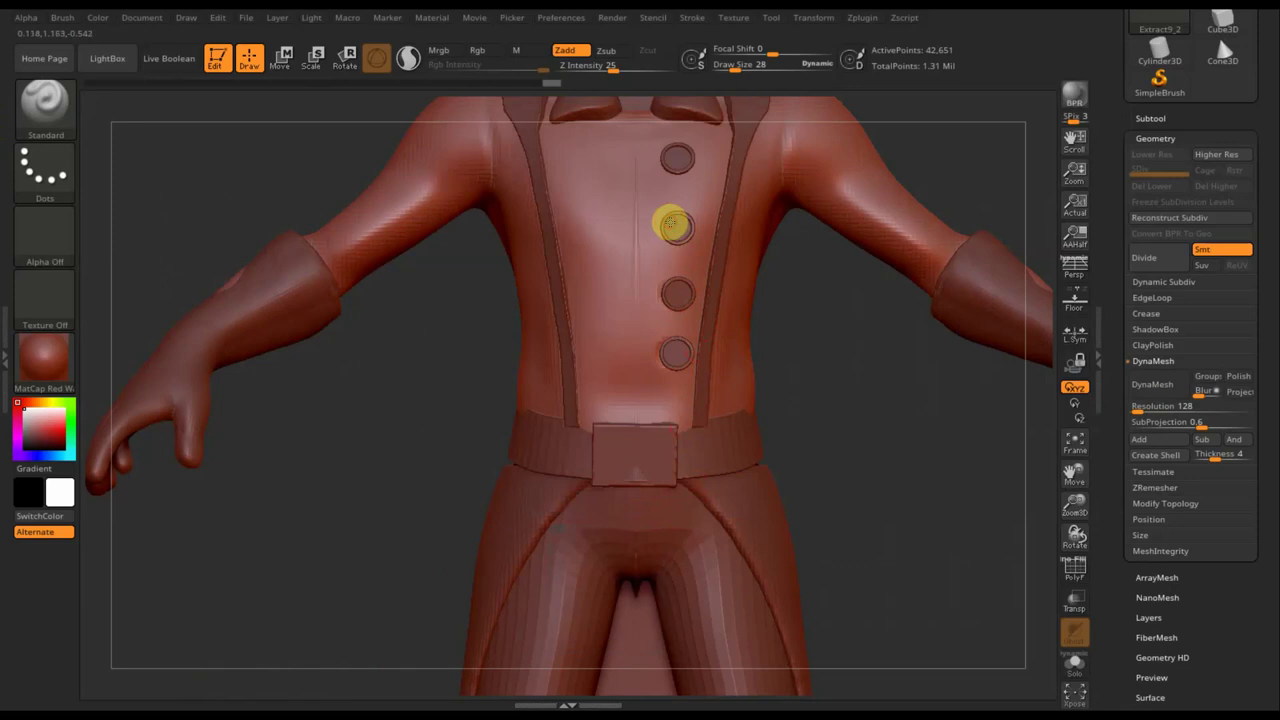
pyautogui.press('shift')
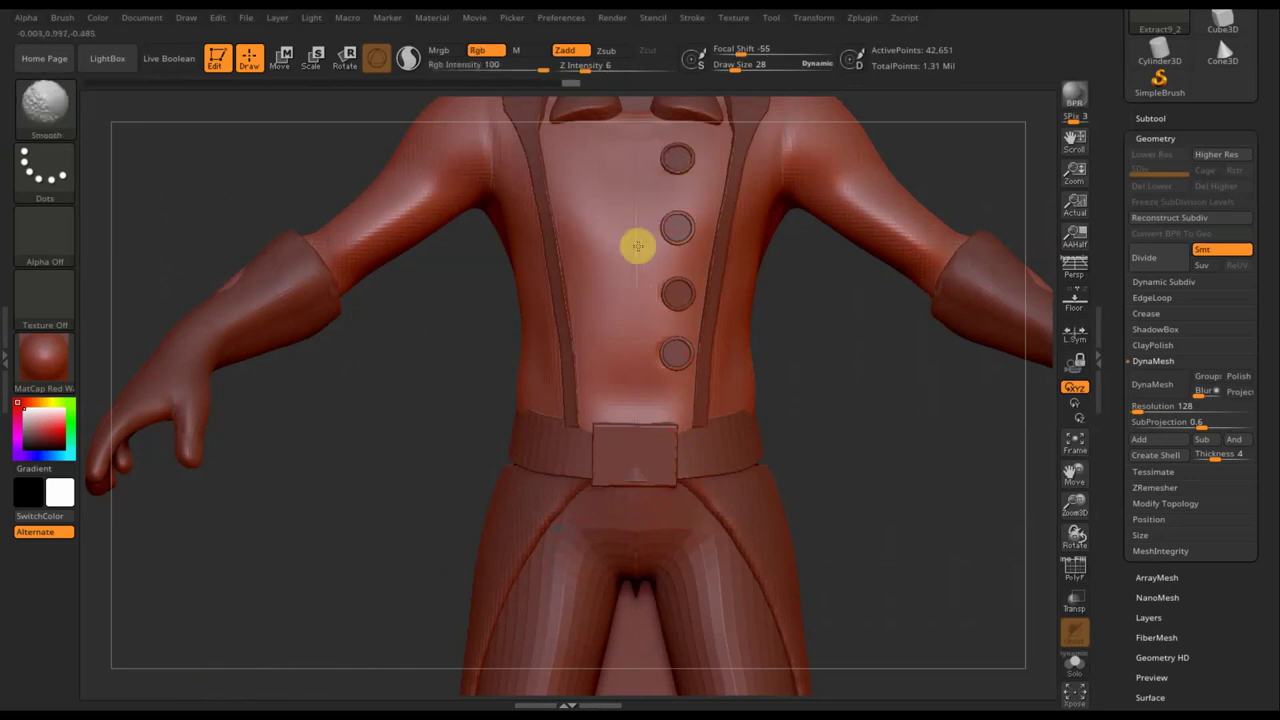
pyautogui.press('shift')
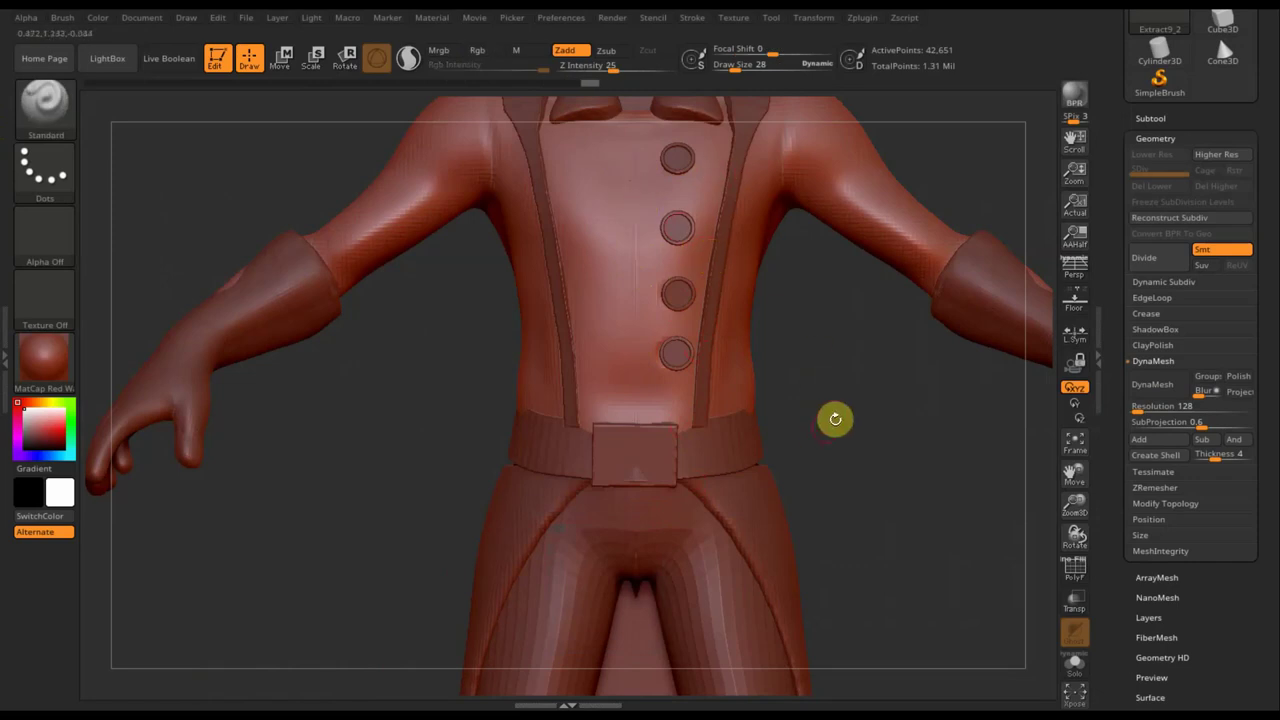
pyautogui.keyDown('alt'); pyautogui.moveTo(823, 429); pyautogui.dragTo(774, 523); pyautogui.keyUp('alt')
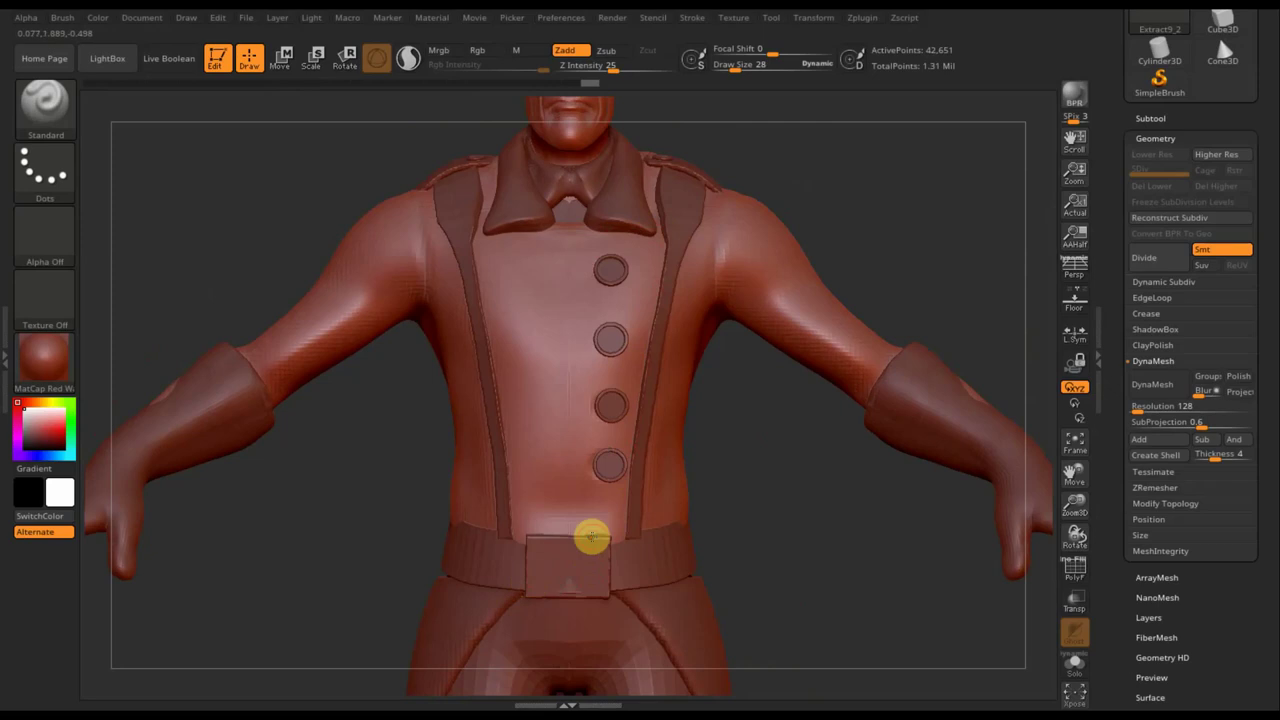
pyautogui.moveTo(735, 67); pyautogui.dragTo(730, 71)
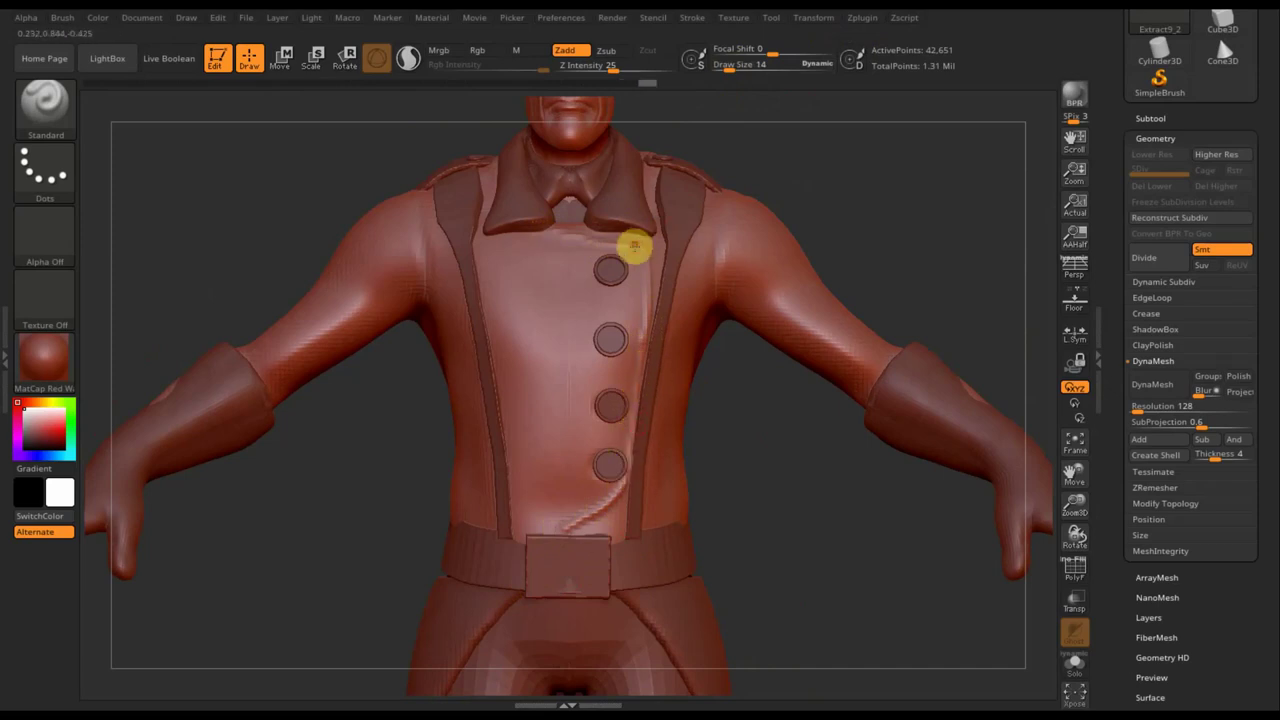
pyautogui.click(732, 68)
pyautogui.write('36')
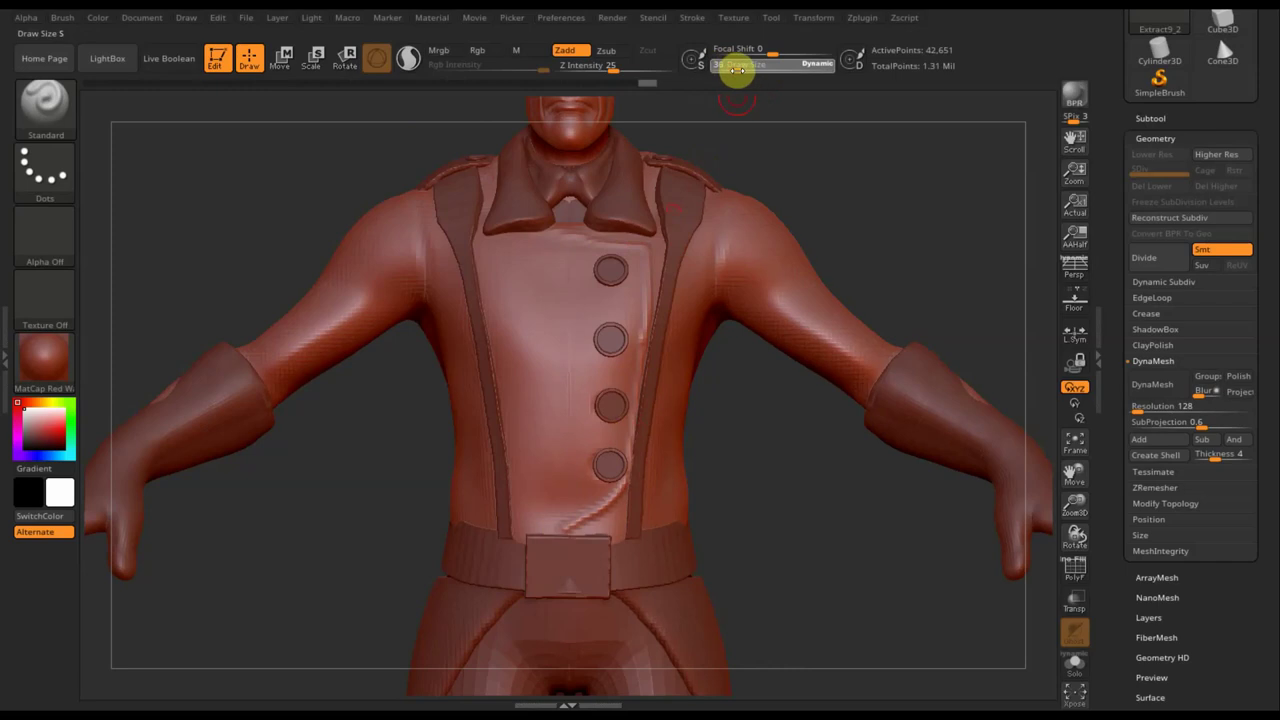
# - Smooth the chest creases around the buttons, raising Draw Size to 129
pyautogui.press('shift')
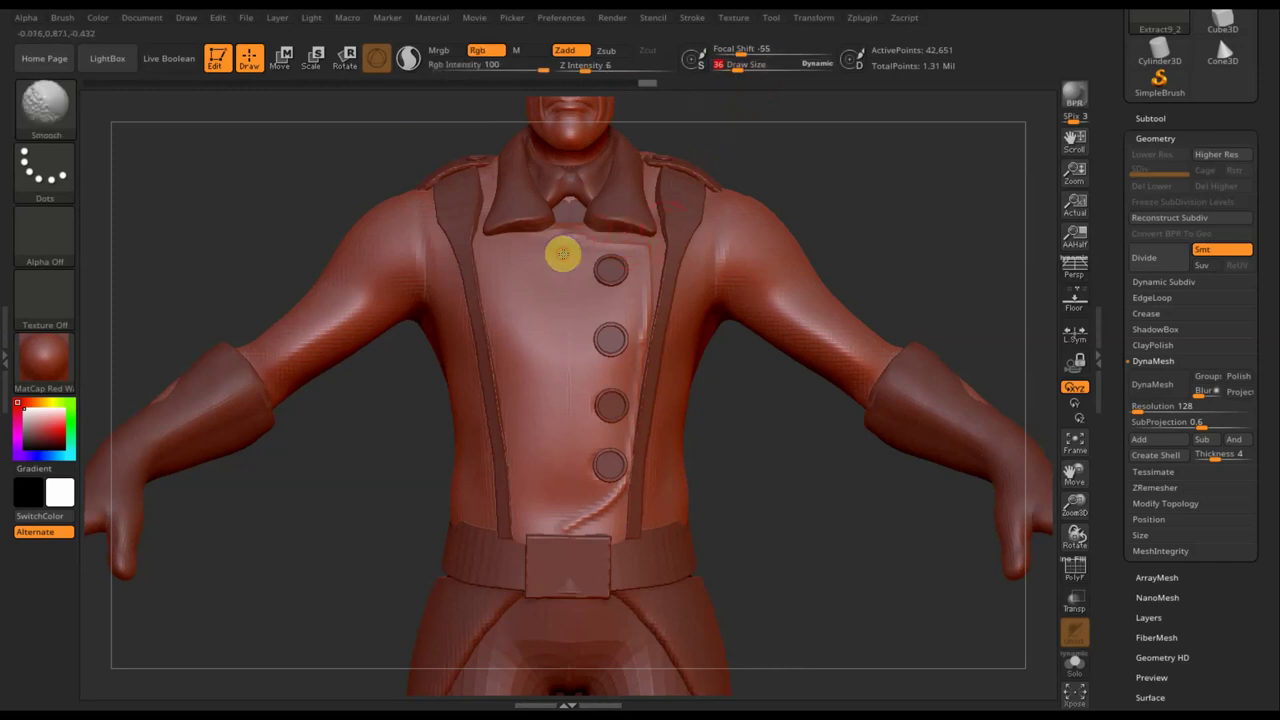
pyautogui.press('shift')
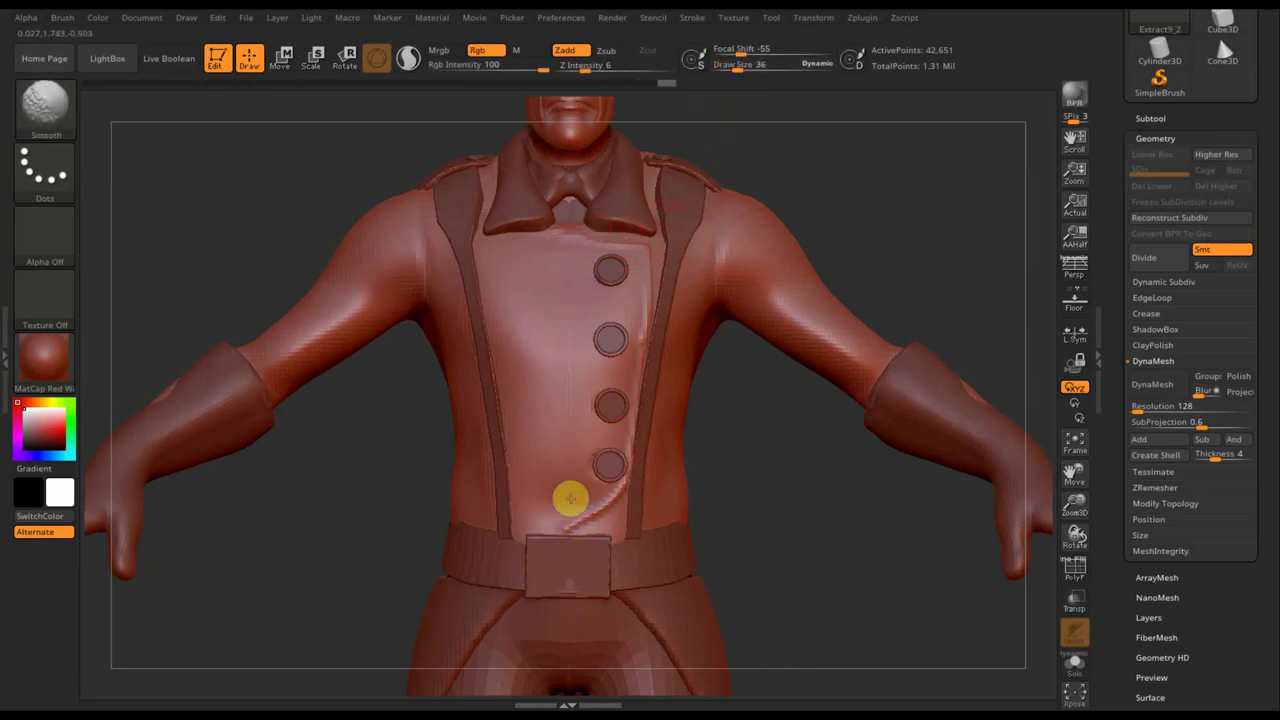
pyautogui.moveTo(549, 507)
pyautogui.keyDown('shift'); pyautogui.mouseDown()
pyautogui.moveTo(614, 414)
pyautogui.moveTo(626, 265)
pyautogui.moveTo(558, 253)
pyautogui.moveTo(645, 251)
pyautogui.mouseUp(); pyautogui.keyUp('shift')
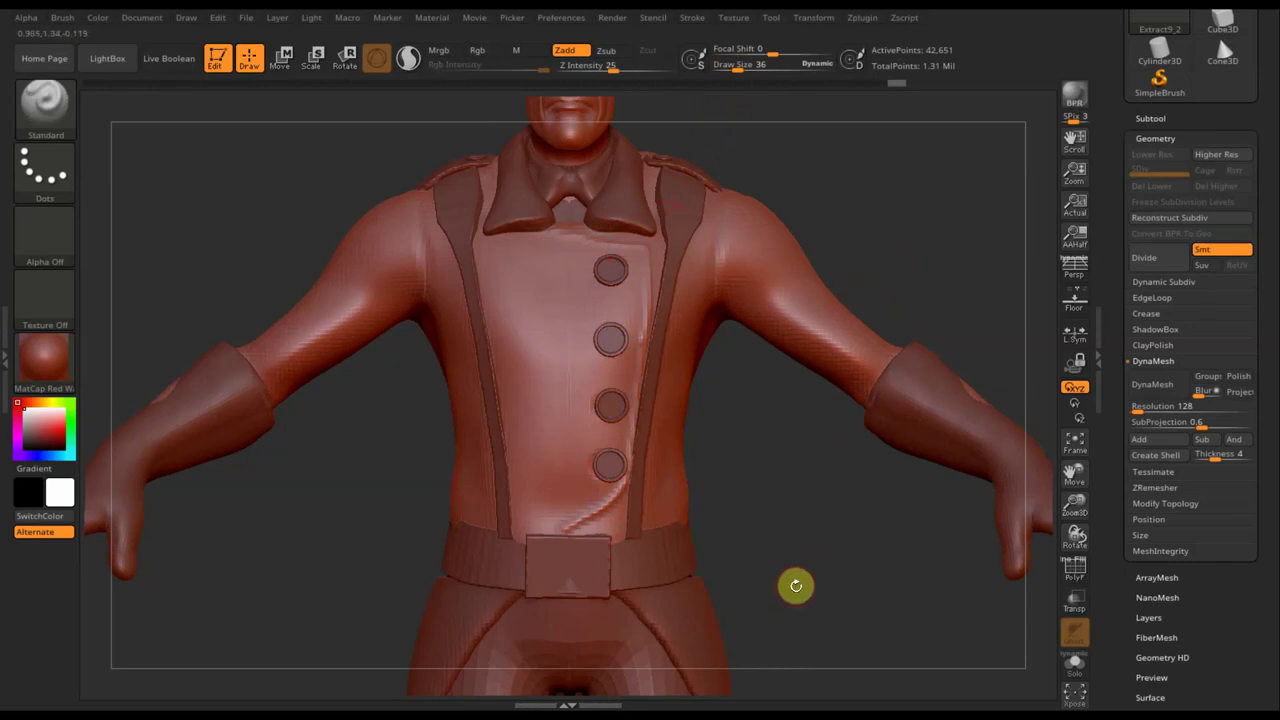
pyautogui.moveTo(801, 587); pyautogui.dragTo(770, 452)
pyautogui.moveTo(711, 411)
pyautogui.mouseDown()
pyautogui.moveTo(726, 514)
pyautogui.moveTo(670, 425)
pyautogui.mouseUp()
pyautogui.moveTo(752, 64); pyautogui.dragTo(751, 99)
pyautogui.press('shift')
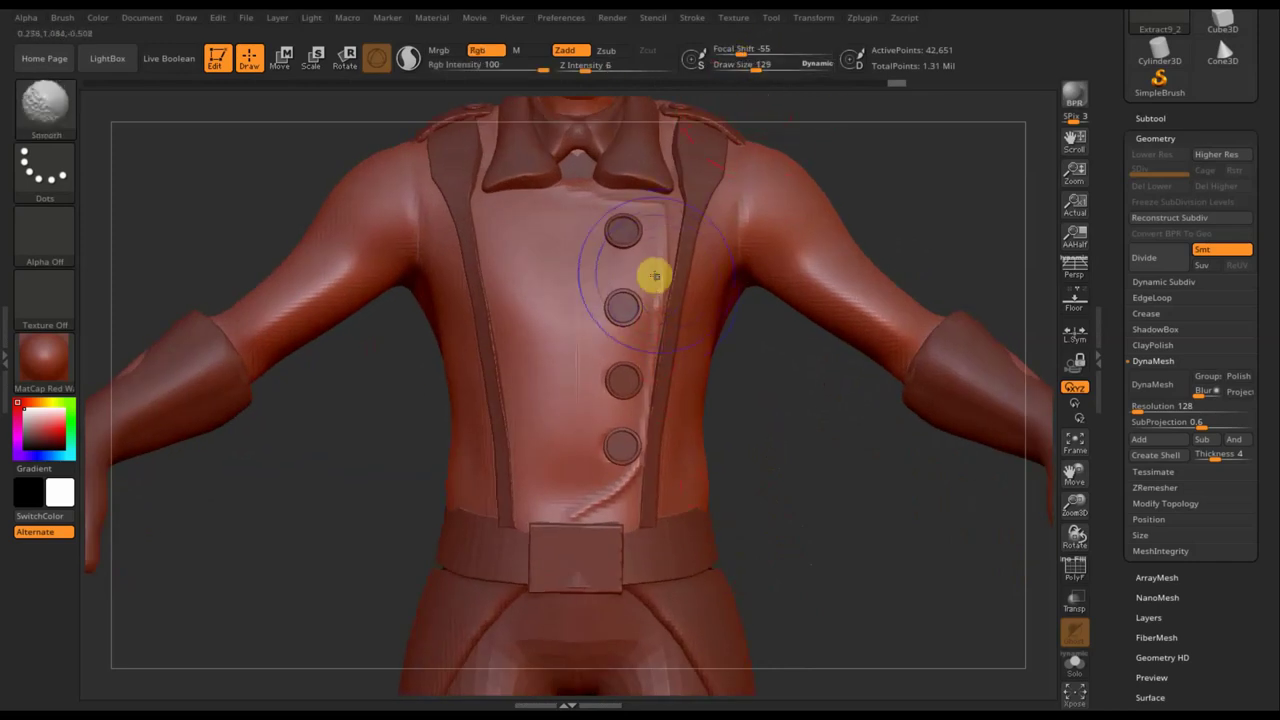
pyautogui.moveTo(645, 336)
pyautogui.keyDown('shift'); pyautogui.mouseDown()
pyautogui.moveTo(642, 309)
pyautogui.moveTo(623, 443)
pyautogui.moveTo(574, 514)
pyautogui.moveTo(603, 243)
pyautogui.moveTo(574, 238)
pyautogui.mouseUp(); pyautogui.keyUp('shift')
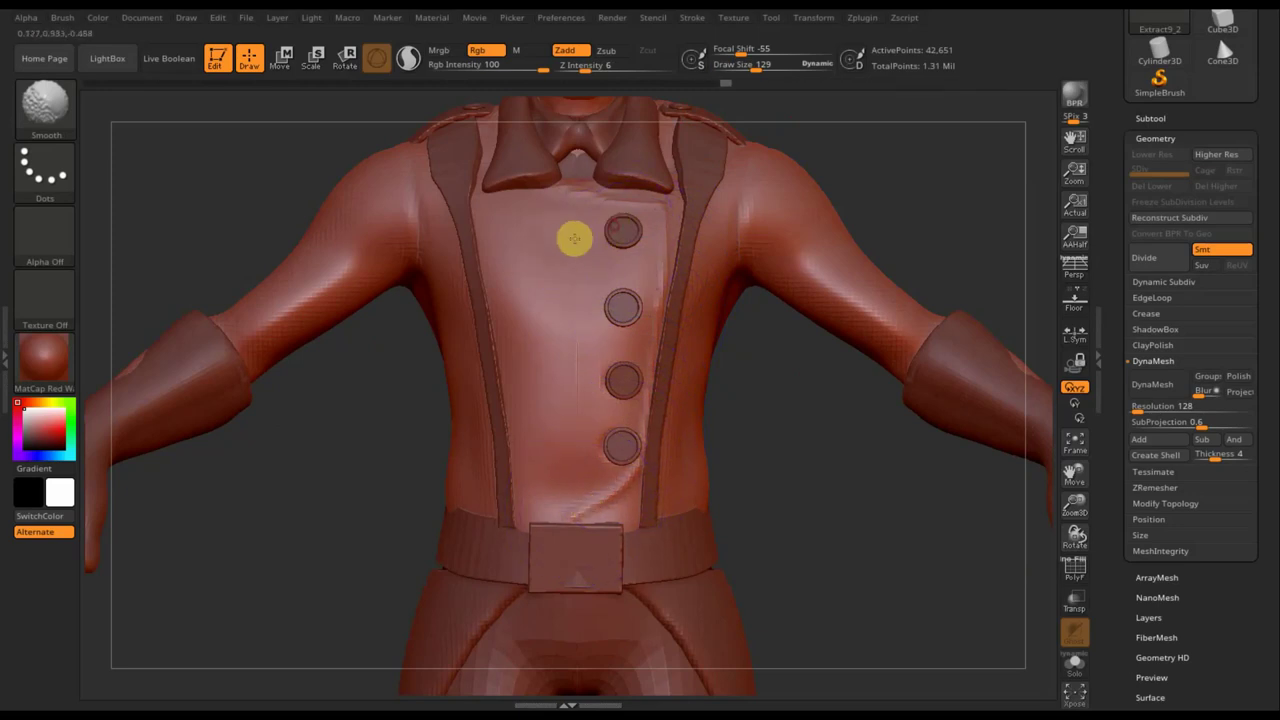
pyautogui.moveTo(609, 426)
pyautogui.keyDown('shift'); pyautogui.mouseDown()
pyautogui.moveTo(565, 448)
pyautogui.moveTo(523, 314)
pyautogui.moveTo(620, 429)
pyautogui.mouseUp(); pyautogui.keyUp('shift')
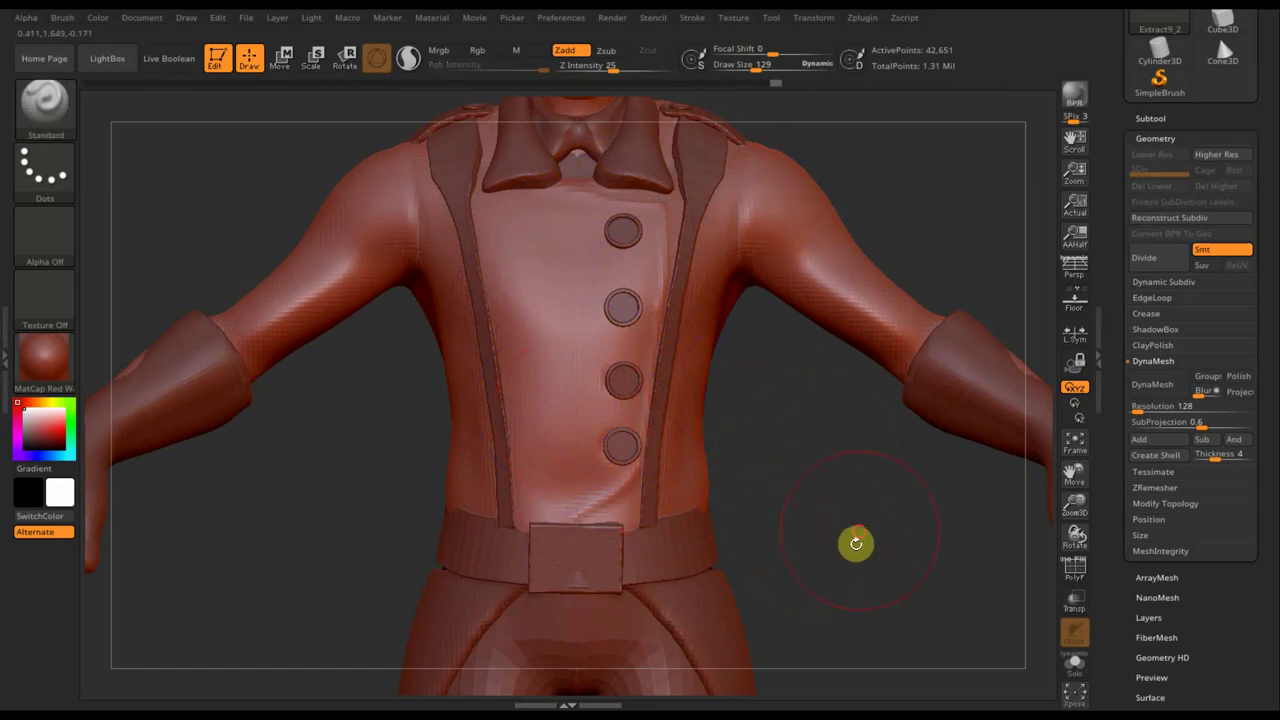
pyautogui.keyDown('alt'); pyautogui.moveTo(856, 543); pyautogui.dragTo(815, 441); pyautogui.keyUp('alt')
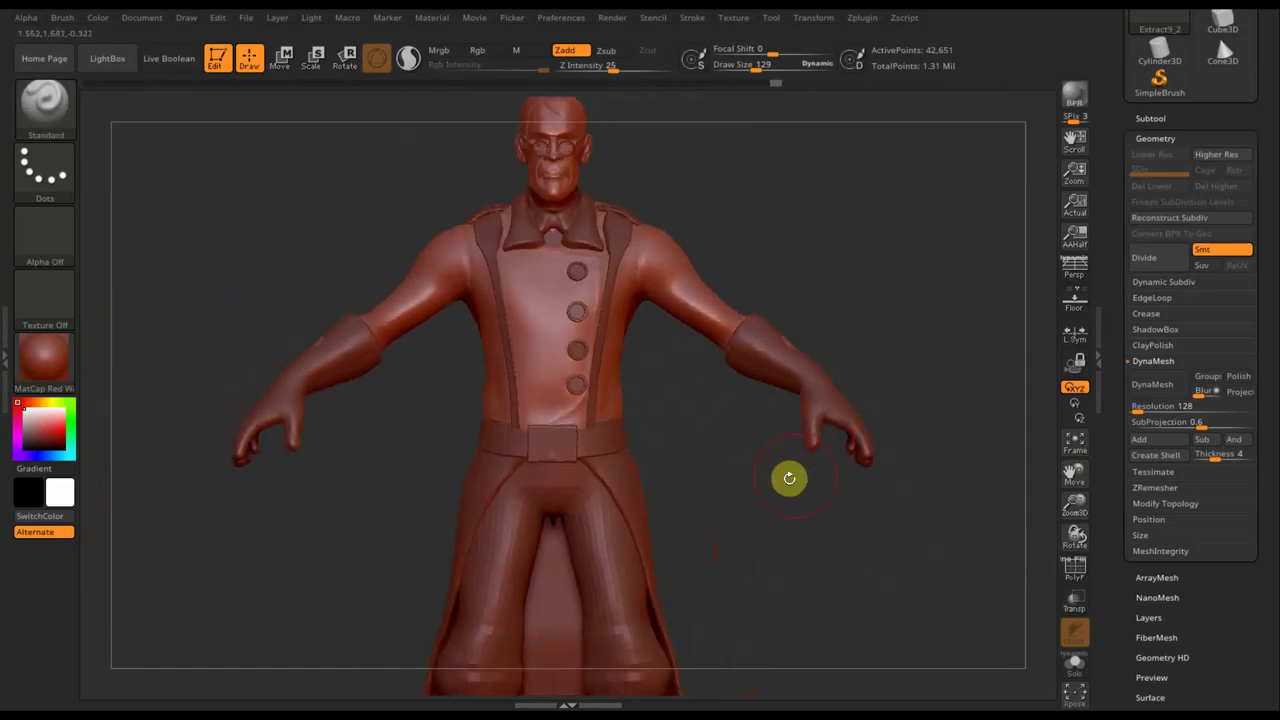
# - Orbit to a side view and set Draw Size to about 124
pyautogui.moveTo(752, 472); pyautogui.dragTo(743, 446)
pyautogui.moveTo(757, 540)
pyautogui.mouseDown()
pyautogui.moveTo(749, 503)
pyautogui.moveTo(812, 530)
pyautogui.moveTo(754, 531)
pyautogui.moveTo(760, 543)
pyautogui.moveTo(769, 494)
pyautogui.moveTo(769, 538)
pyautogui.moveTo(751, 491)
pyautogui.moveTo(620, 503)
pyautogui.moveTo(685, 493)
pyautogui.moveTo(723, 600)
pyautogui.moveTo(722, 583)
pyautogui.moveTo(640, 591)
pyautogui.moveTo(632, 580)
pyautogui.mouseUp()
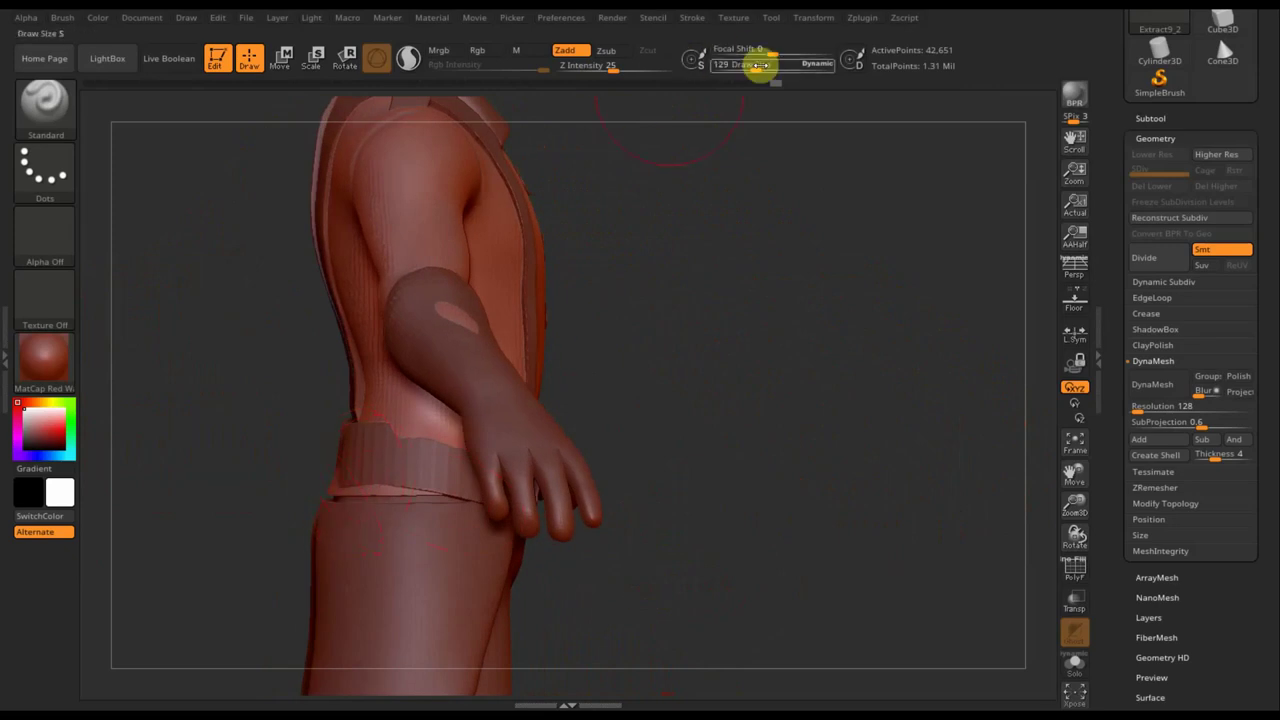
pyautogui.moveTo(762, 70); pyautogui.dragTo(723, 103)
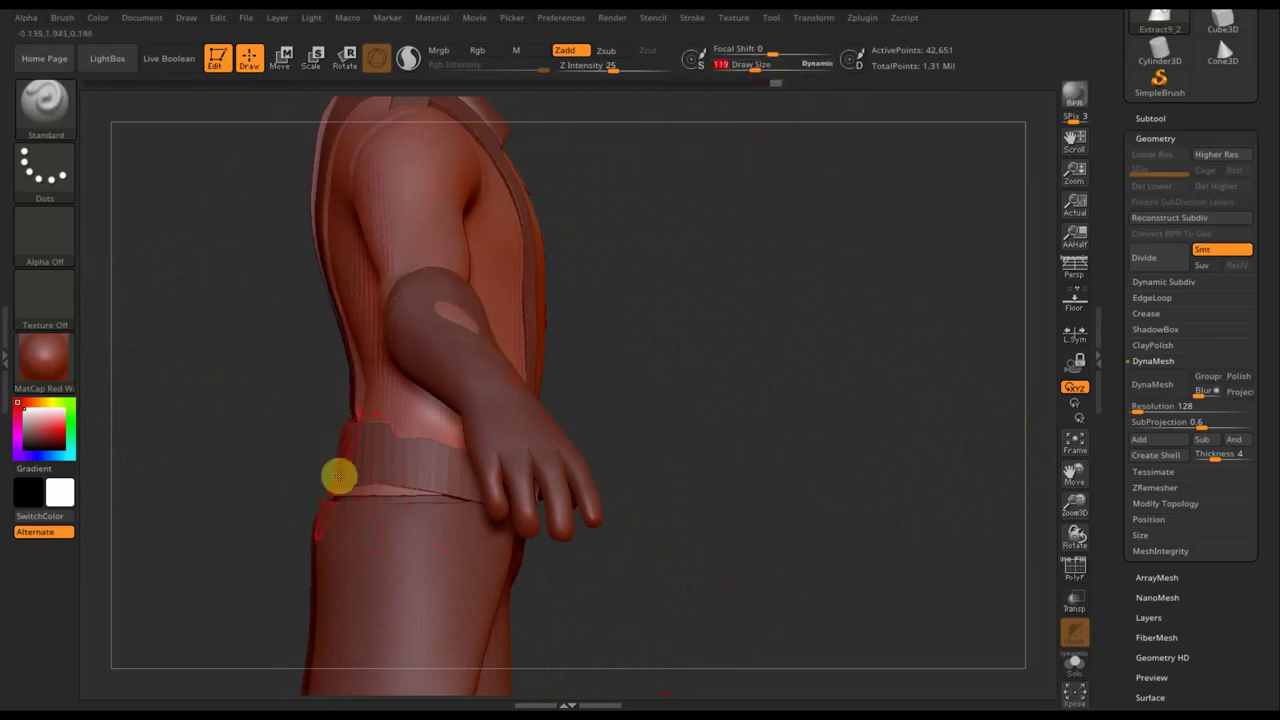
pyautogui.moveTo(770, 64)
pyautogui.mouseDown()
pyautogui.moveTo(755, 66)
pyautogui.moveTo(775, 72)
pyautogui.mouseUp()
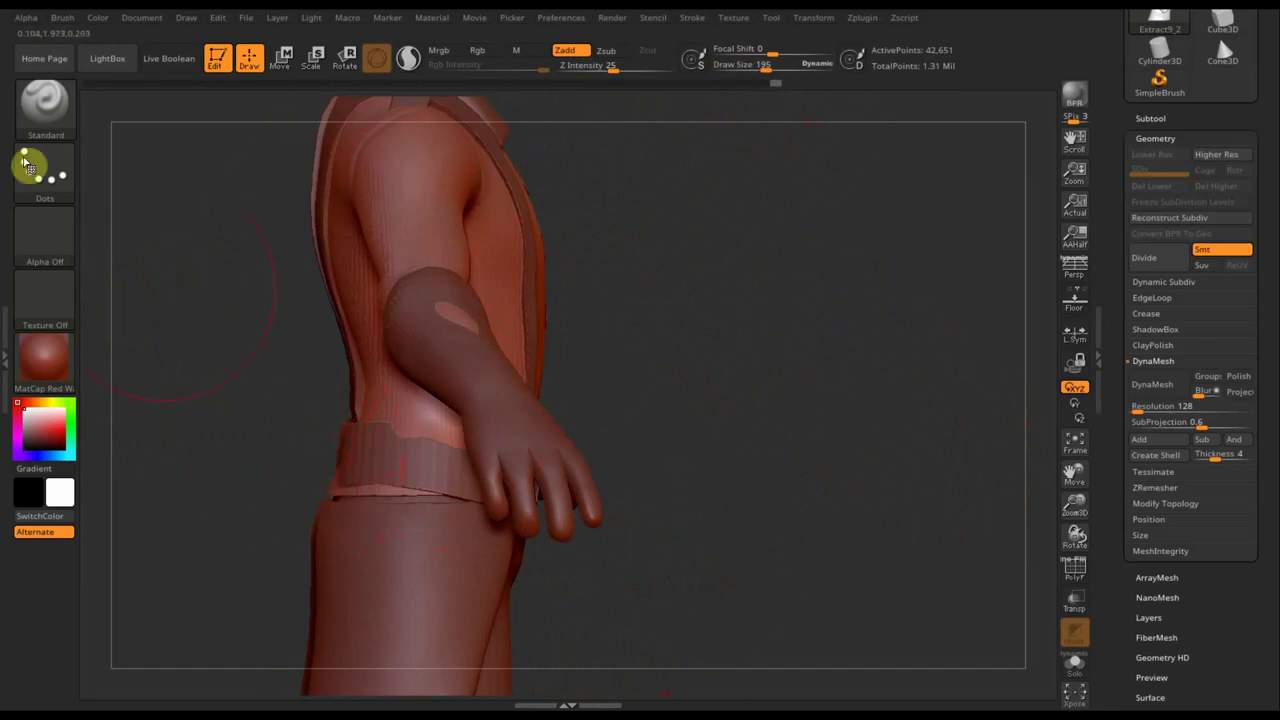
# - Select the Move Topological brush, lower Draw Size to 86 and return to a front view
pyautogui.click(43, 101)
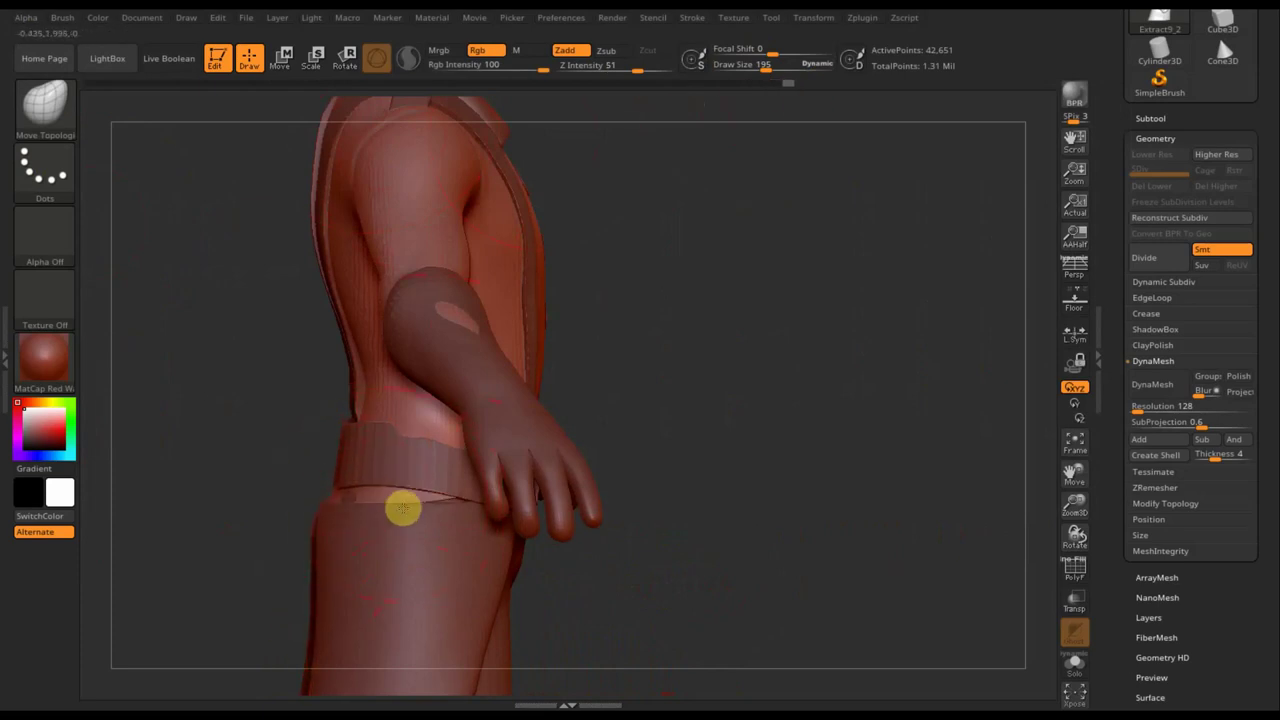
pyautogui.moveTo(683, 477)
pyautogui.mouseDown()
pyautogui.moveTo(834, 460)
pyautogui.moveTo(774, 471)
pyautogui.mouseUp()
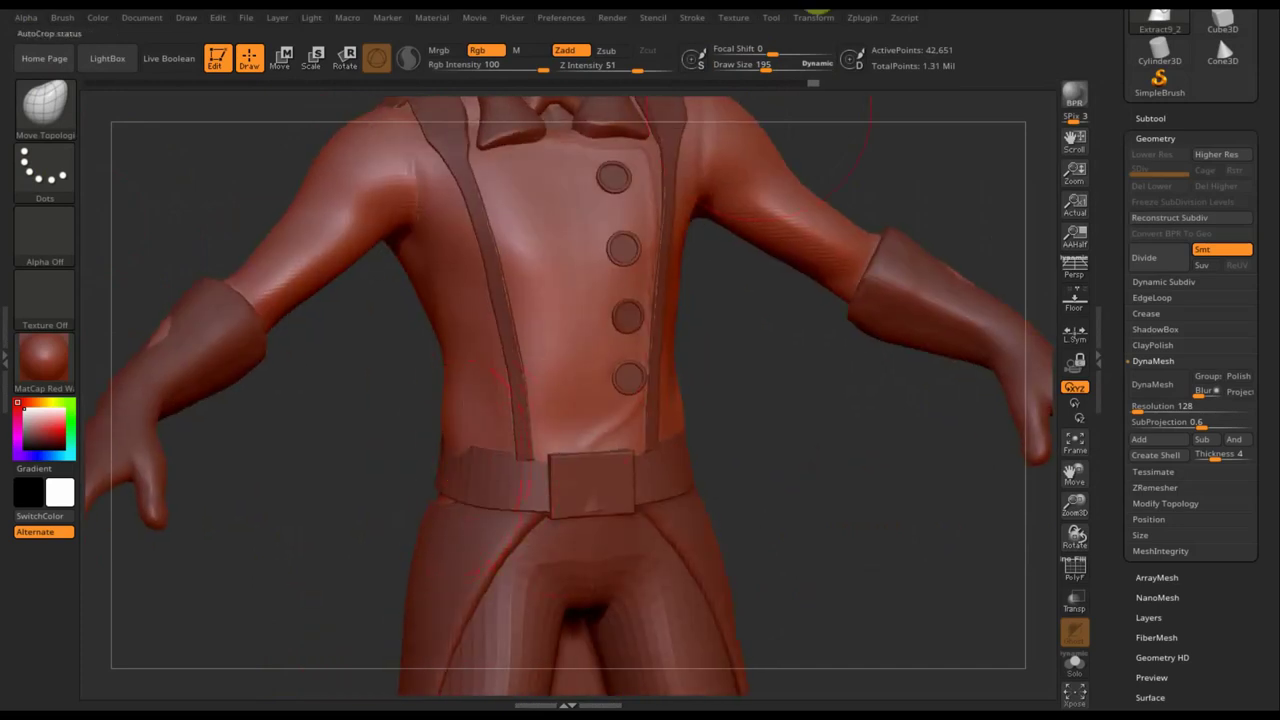
pyautogui.moveTo(768, 67); pyautogui.dragTo(750, 67)
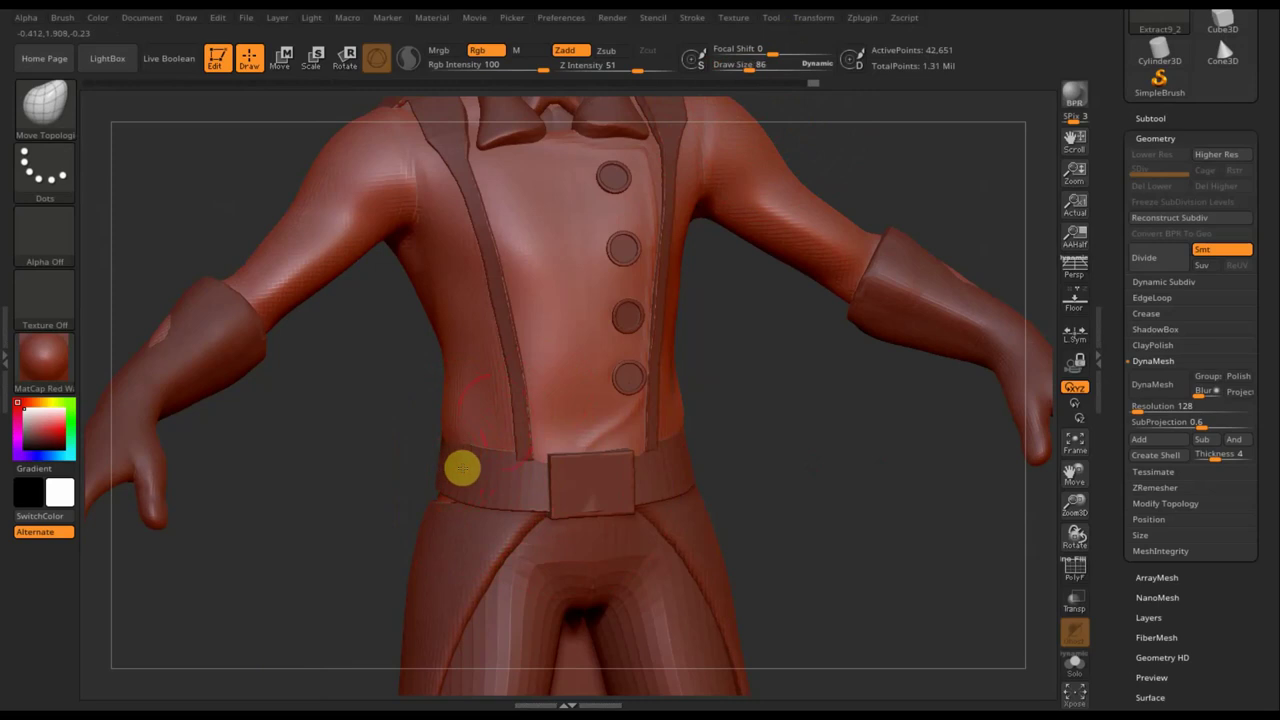
pyautogui.moveTo(800, 431); pyautogui.dragTo(680, 354)
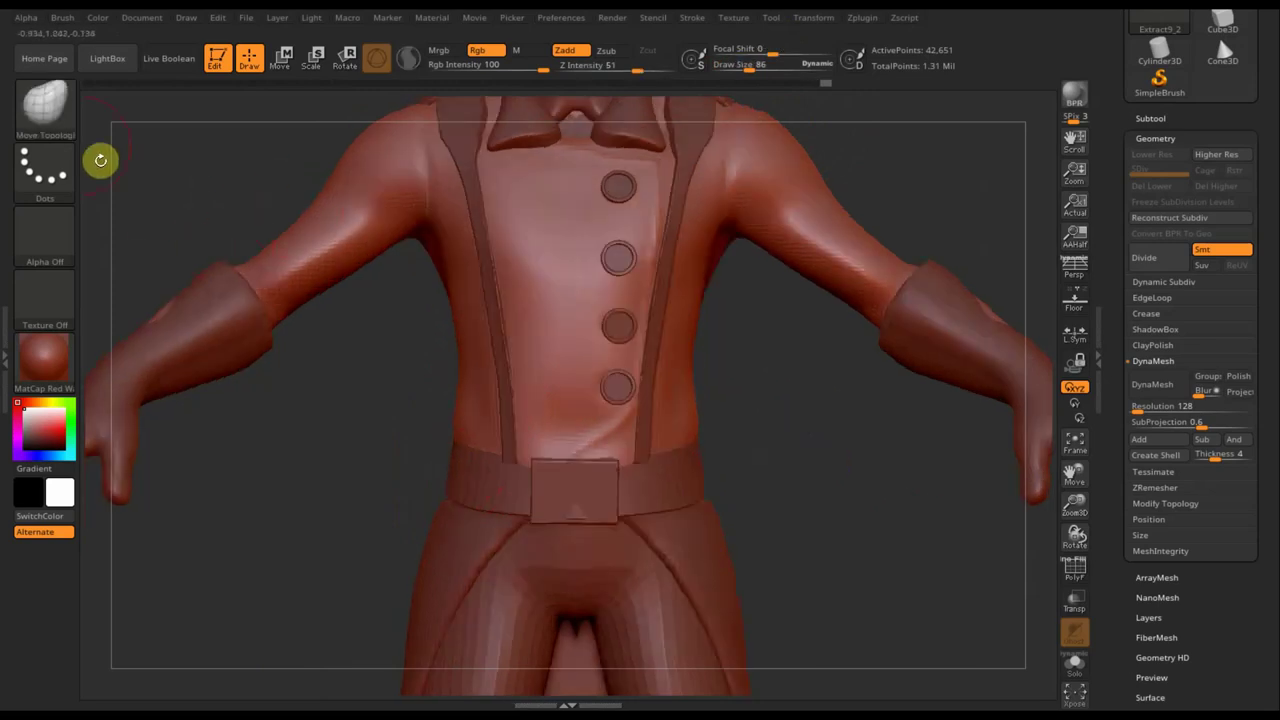
pyautogui.click(57, 126)
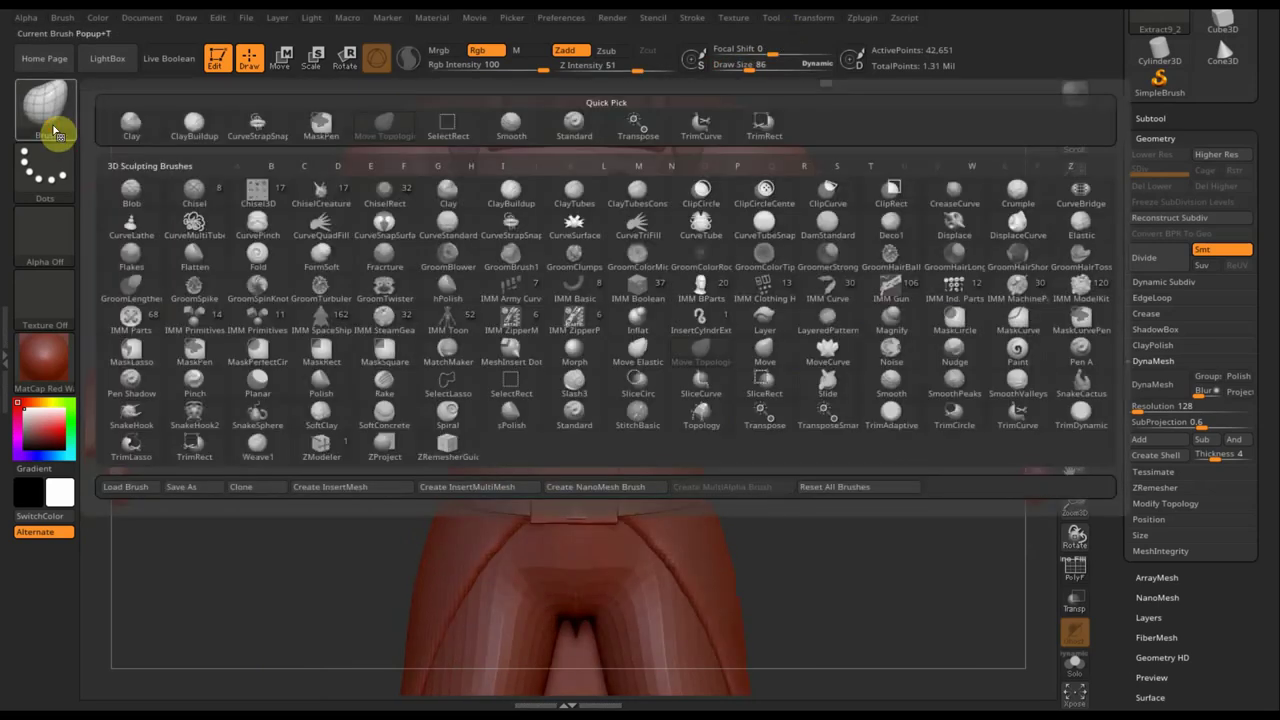
# - Choose the ClayBuildup brush with Draw Size 62 and Z Intensity 2
pyautogui.click(205, 118)
pyautogui.moveTo(743, 62); pyautogui.dragTo(753, 70)
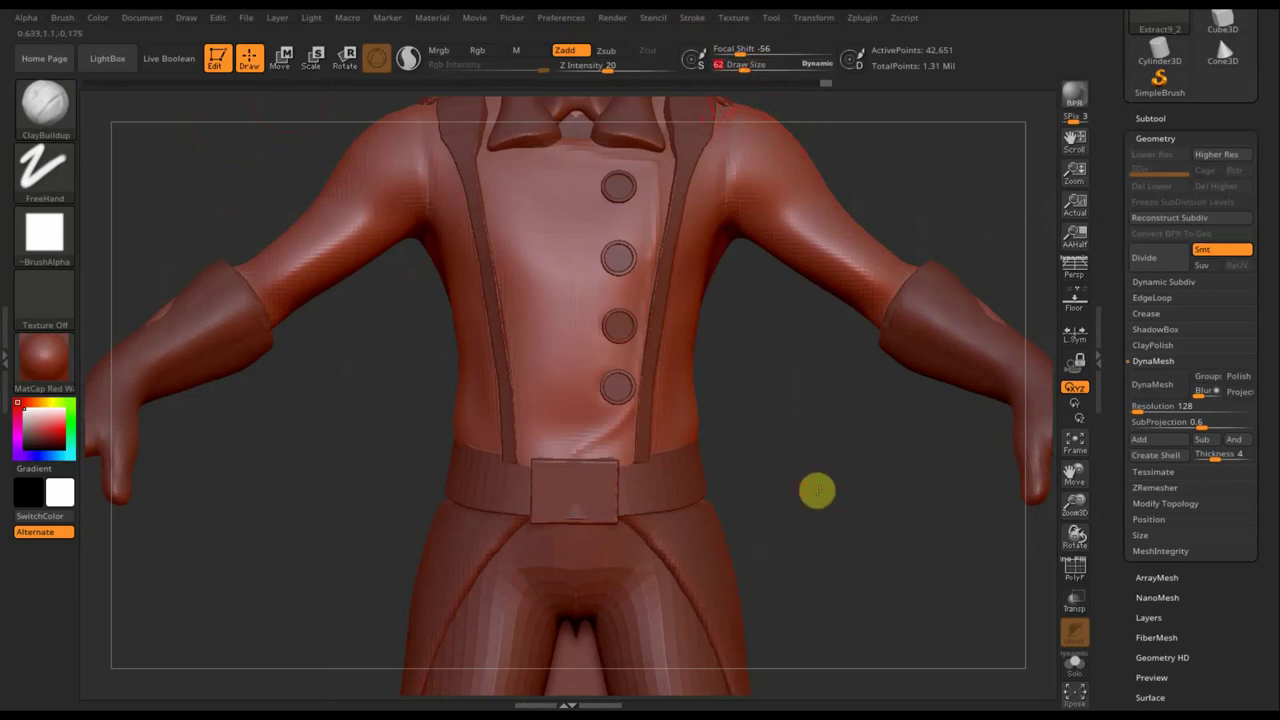
pyautogui.moveTo(817, 491); pyautogui.dragTo(590, 10)
pyautogui.click(589, 67)
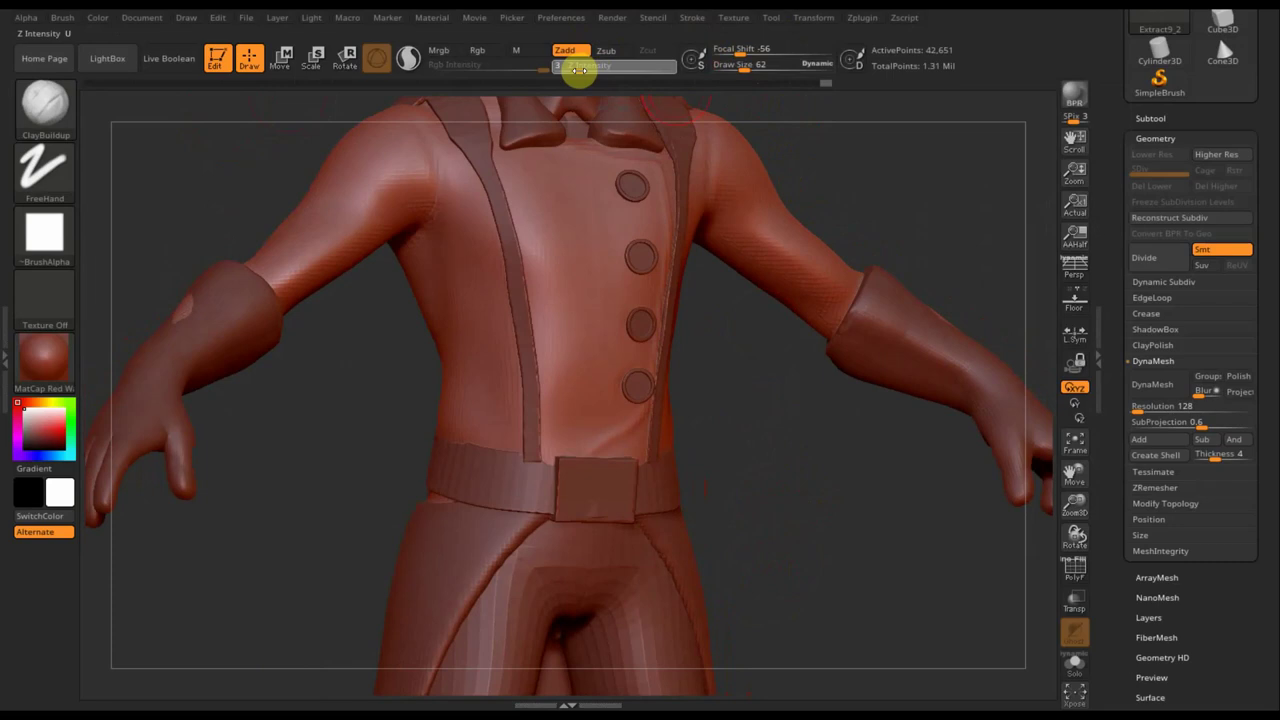
pyautogui.press('Return')
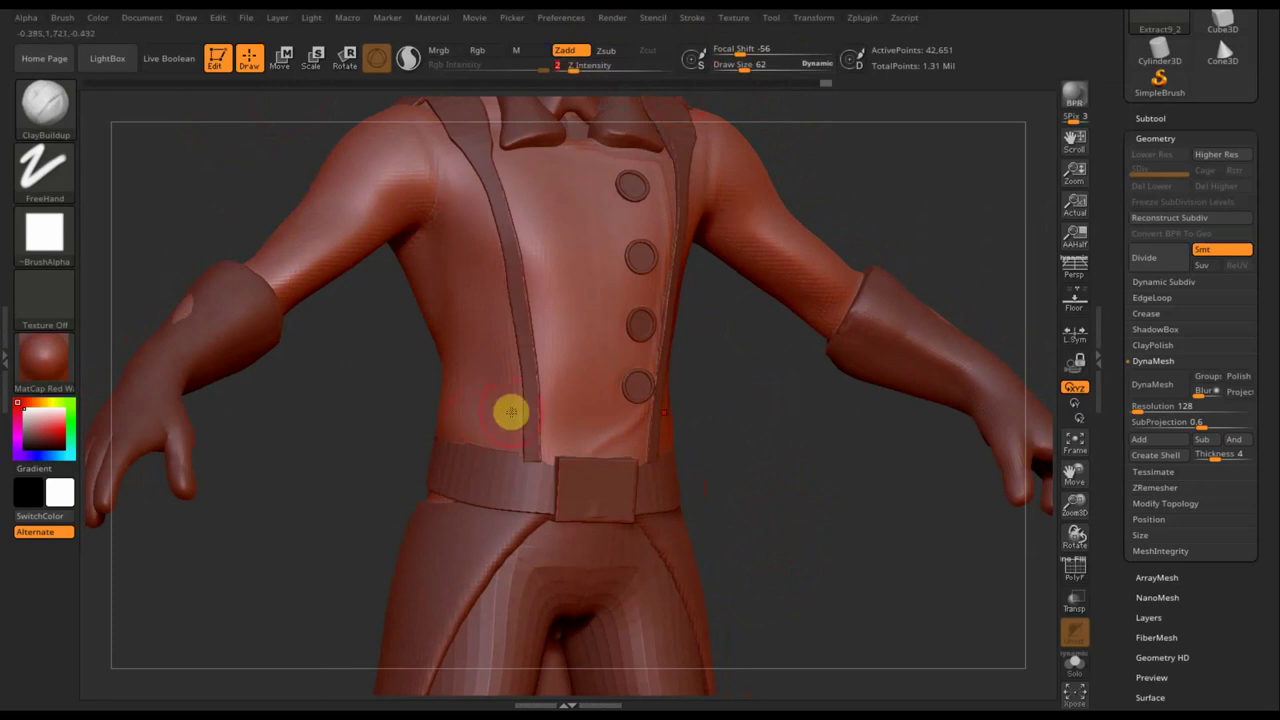
# - Build up clay on the lower back above the belt and smooth it lightly
pyautogui.moveTo(725, 453); pyautogui.dragTo(660, 460)
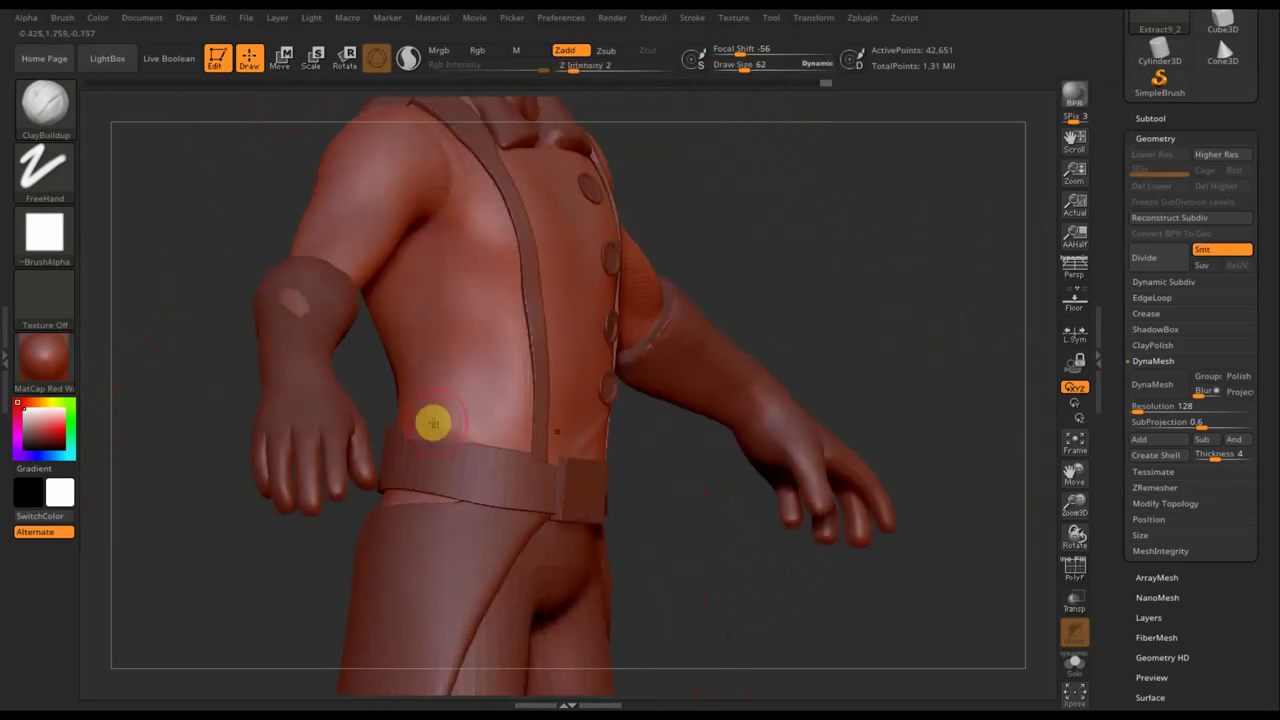
pyautogui.moveTo(451, 426); pyautogui.dragTo(425, 412, button='right')
pyautogui.moveTo(455, 420); pyautogui.dragTo(514, 414)
pyautogui.moveTo(431, 402); pyautogui.dragTo(500, 420)
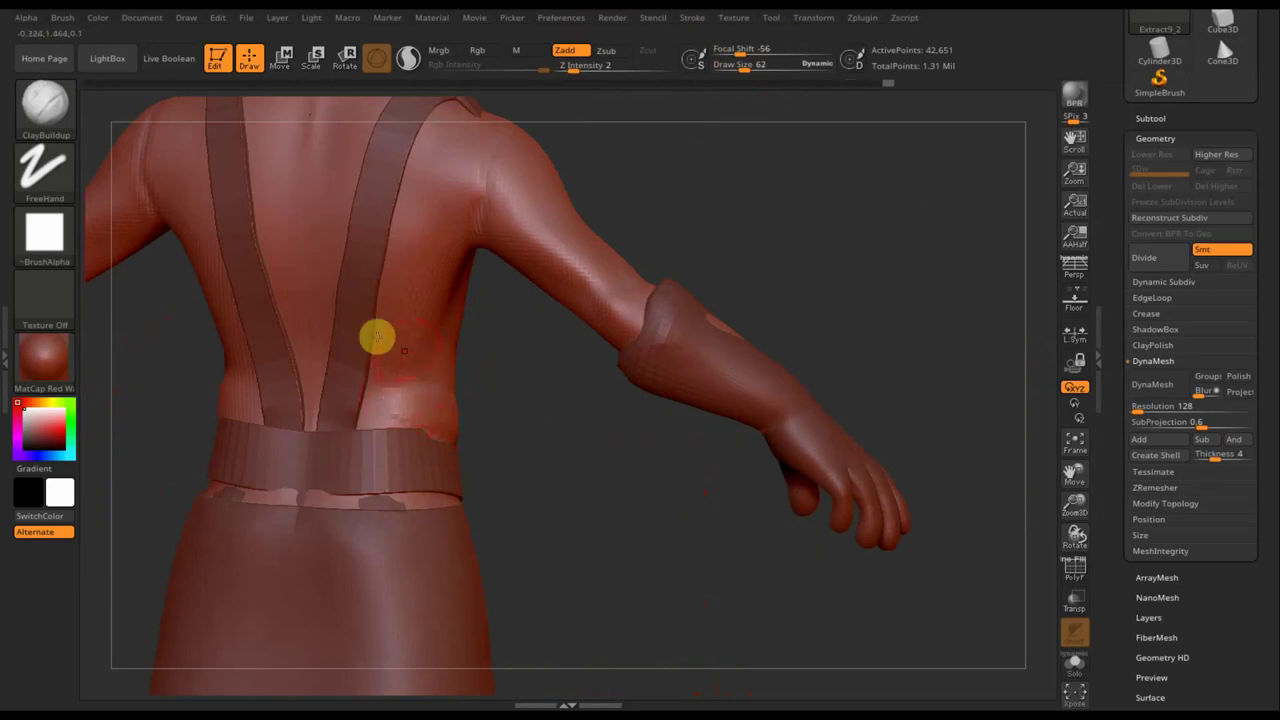
pyautogui.moveTo(405, 352)
pyautogui.mouseDown()
pyautogui.moveTo(491, 374)
pyautogui.moveTo(456, 415)
pyautogui.moveTo(509, 426)
pyautogui.moveTo(385, 415)
pyautogui.moveTo(428, 403)
pyautogui.mouseUp()
pyautogui.moveTo(337, 374)
pyautogui.keyDown('shift'); pyautogui.mouseDown()
pyautogui.moveTo(337, 414)
pyautogui.moveTo(387, 431)
pyautogui.mouseUp(); pyautogui.keyUp('shift')
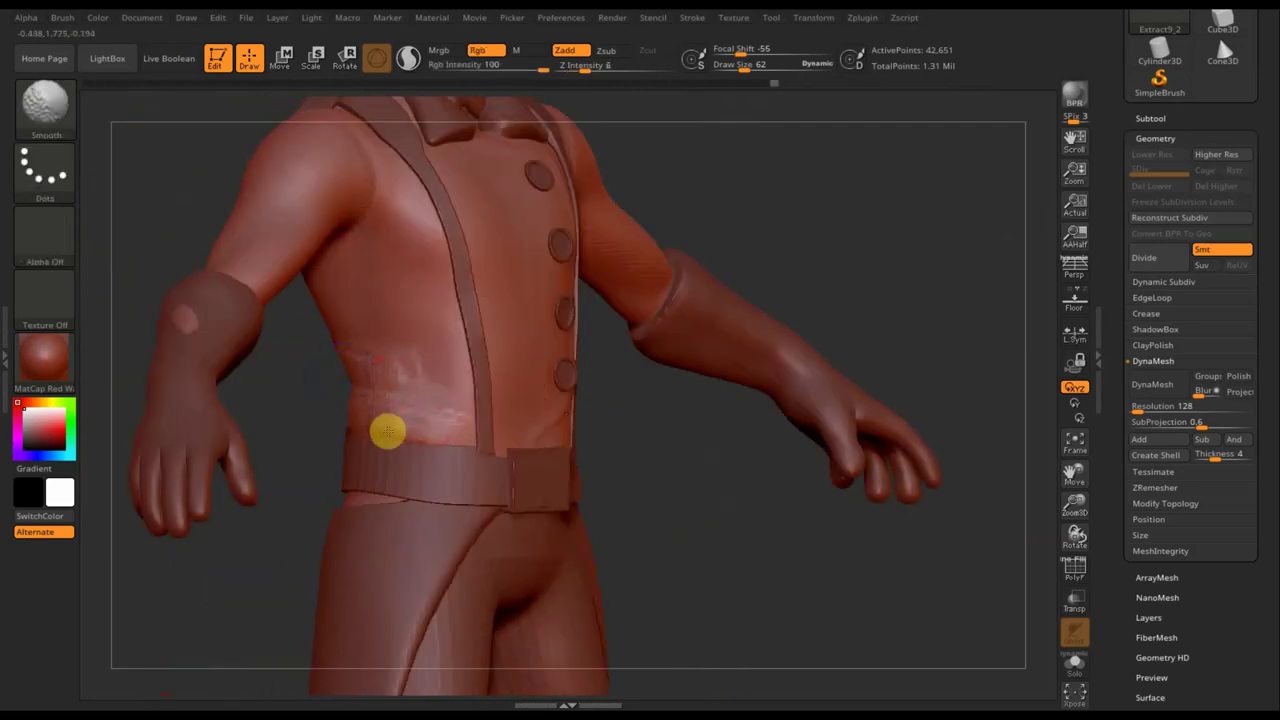
# - Smooth the waist above the belt at Z Intensity 23, checking it from several angles
pyautogui.click(588, 68)
pyautogui.moveTo(588, 70); pyautogui.dragTo(608, 72)
pyautogui.moveTo(423, 385)
pyautogui.mouseDown()
pyautogui.moveTo(440, 388)
pyautogui.moveTo(373, 428)
pyautogui.mouseUp()
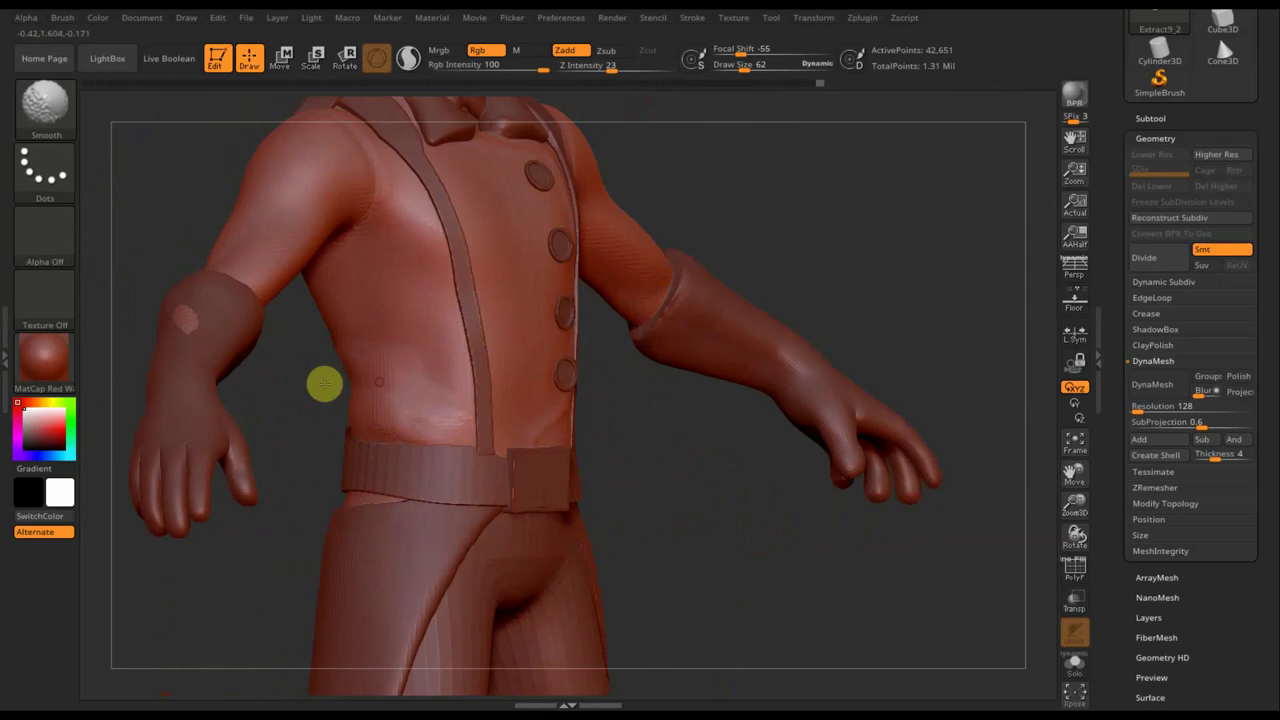
pyautogui.moveTo(783, 451); pyautogui.dragTo(731, 451)
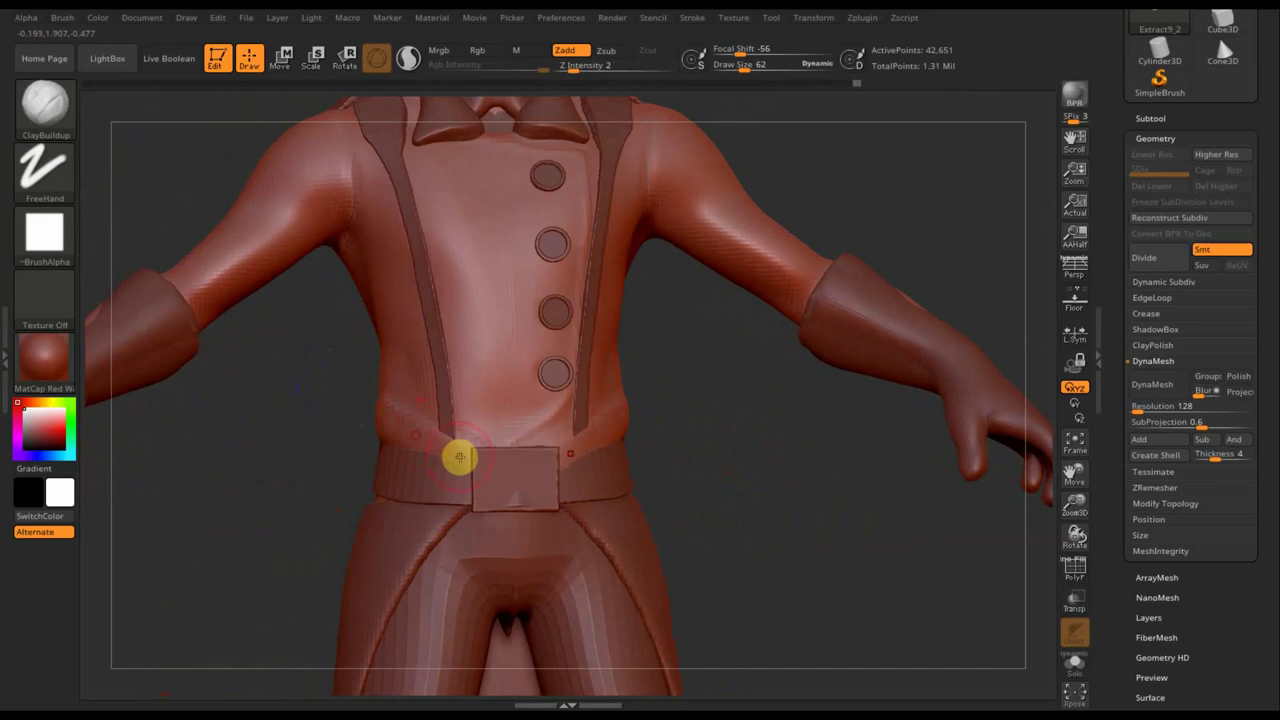
pyautogui.keyDown('shift'); pyautogui.moveTo(454, 457); pyautogui.dragTo(392, 402); pyautogui.keyUp('shift')
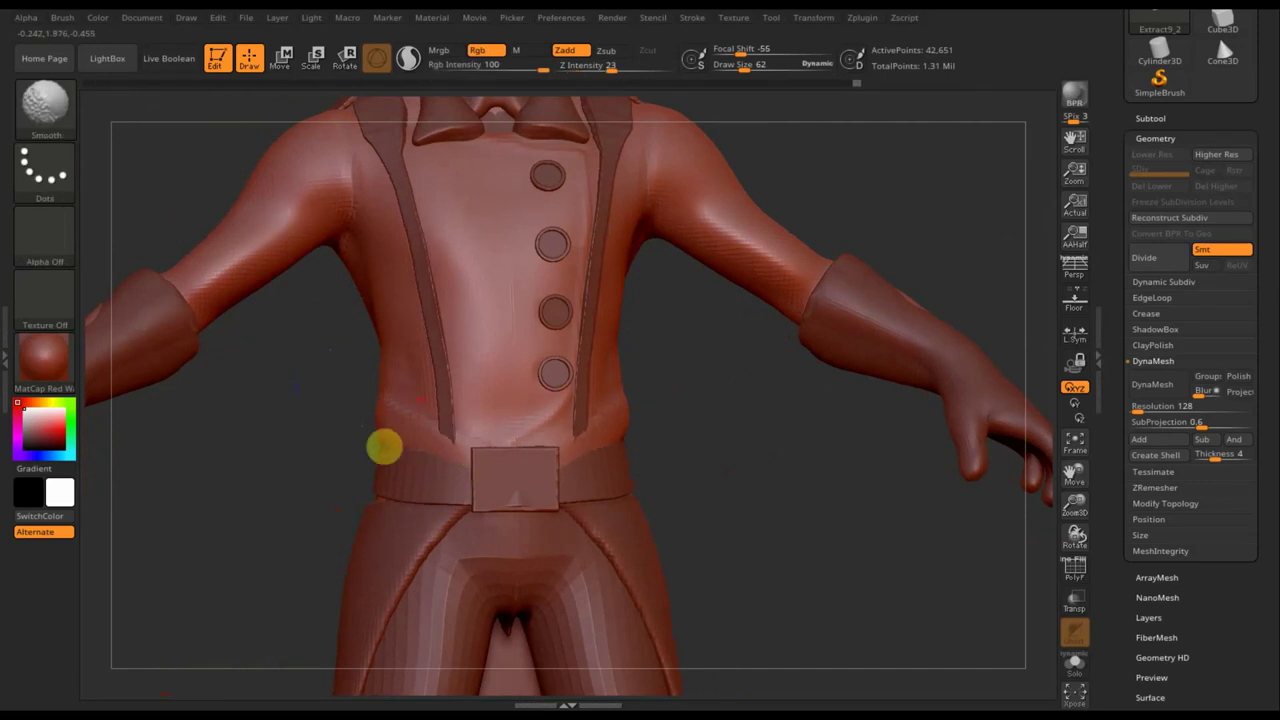
pyautogui.moveTo(729, 463); pyautogui.dragTo(450, 478)
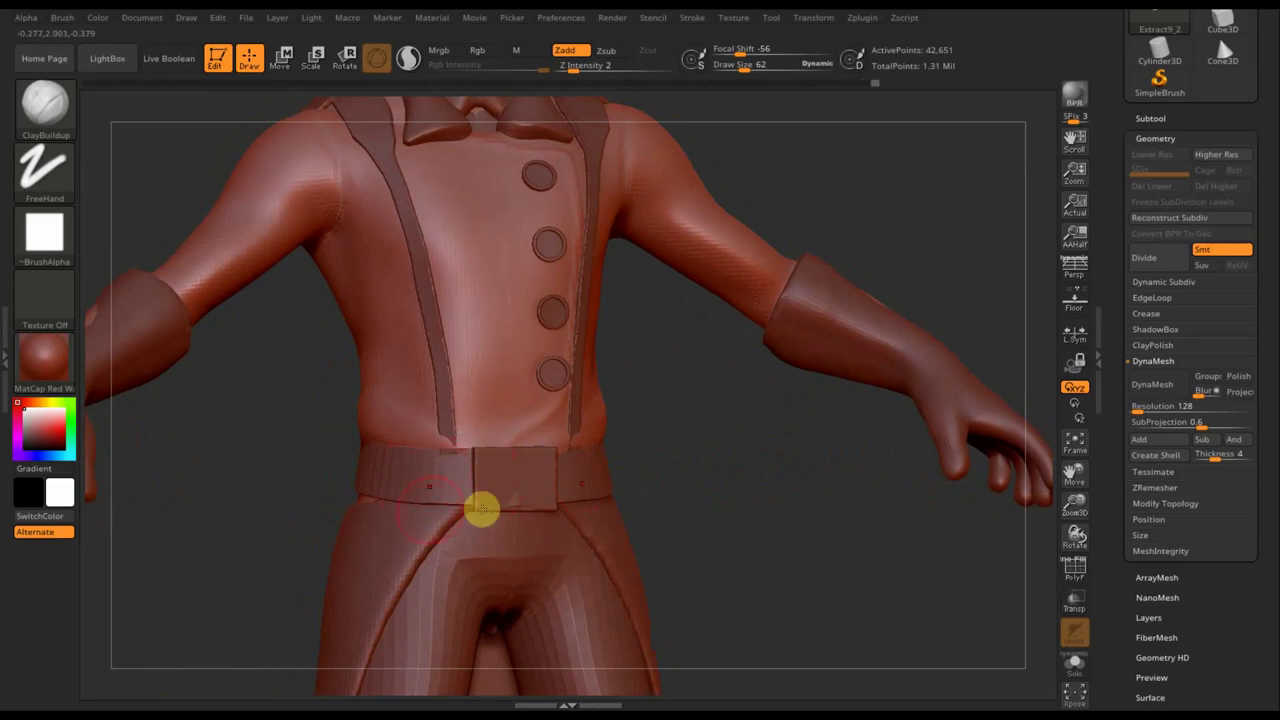
pyautogui.moveTo(720, 514)
pyautogui.mouseDown()
pyautogui.moveTo(830, 513)
pyautogui.moveTo(592, 515)
pyautogui.moveTo(614, 506)
pyautogui.mouseUp()
pyautogui.moveTo(614, 395)
pyautogui.mouseDown()
pyautogui.moveTo(669, 600)
pyautogui.moveTo(651, 583)
pyautogui.moveTo(606, 589)
pyautogui.moveTo(716, 363)
pyautogui.moveTo(748, 351)
pyautogui.moveTo(522, 393)
pyautogui.mouseUp()
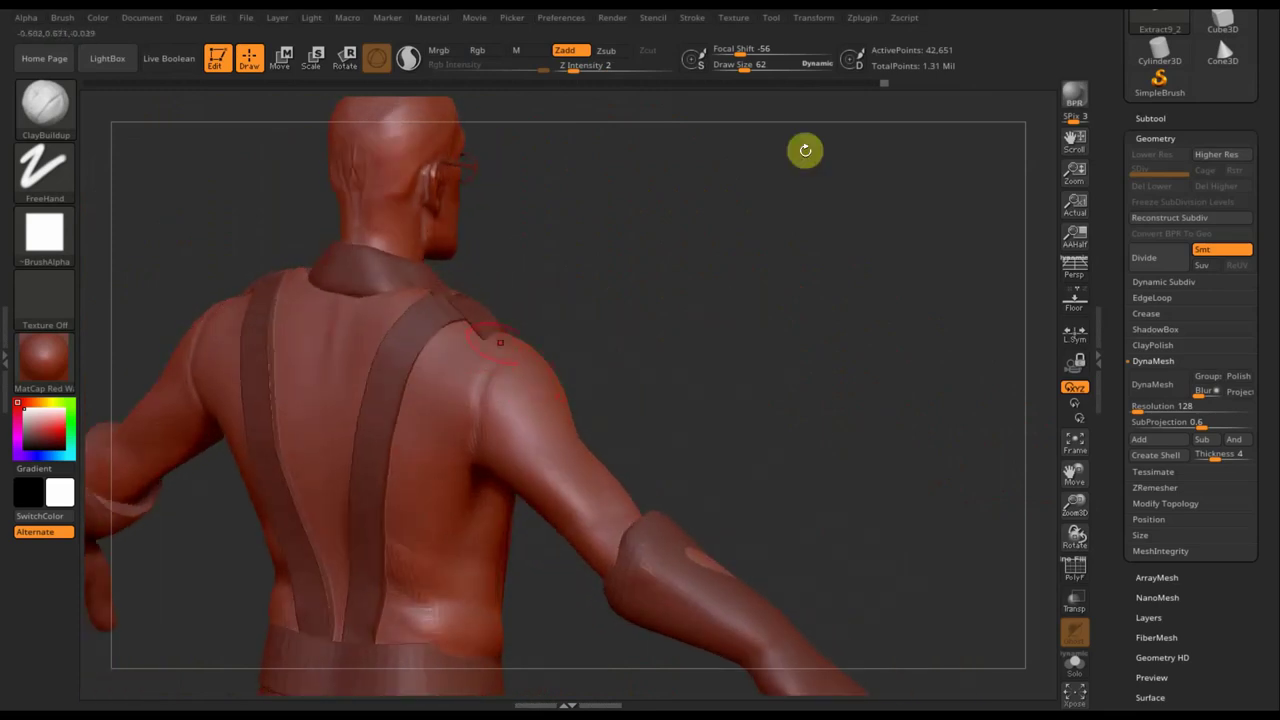
# - Turn to the back and smooth the coat over the back shoulder
pyautogui.moveTo(737, 98)
pyautogui.mouseDown()
pyautogui.moveTo(680, 386)
pyautogui.moveTo(610, 395)
pyautogui.mouseUp()
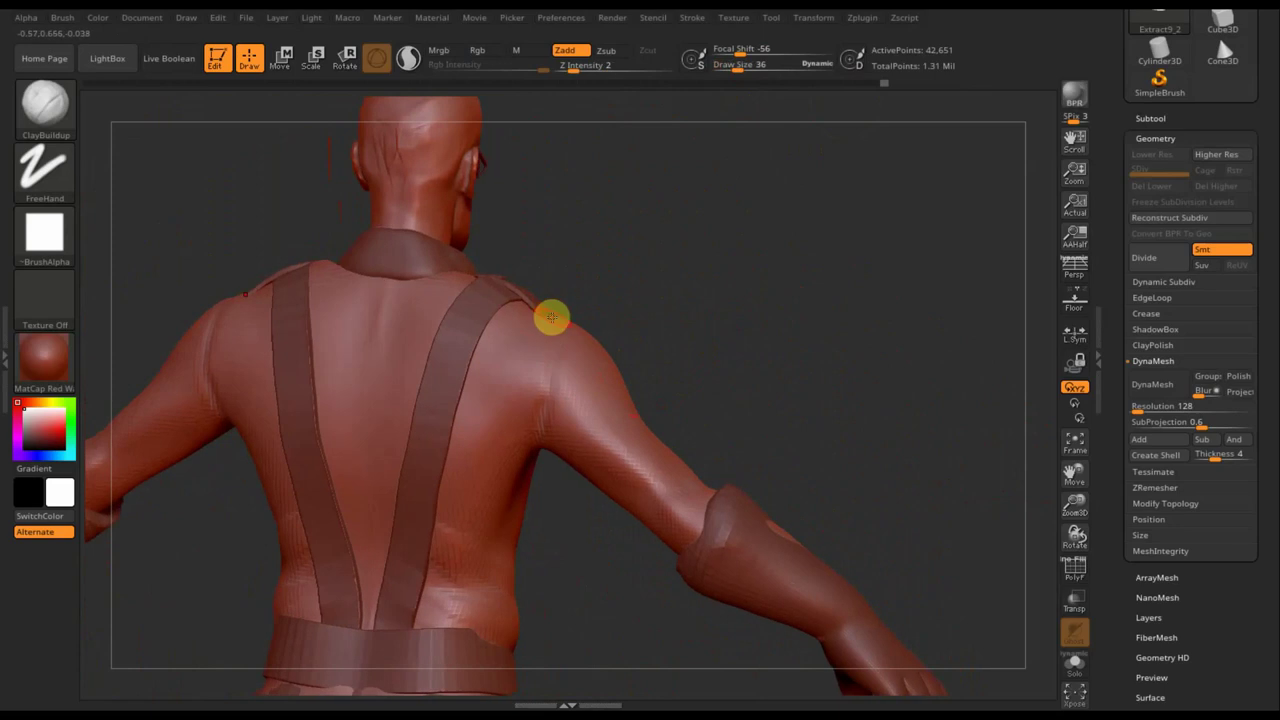
pyautogui.press('shift')
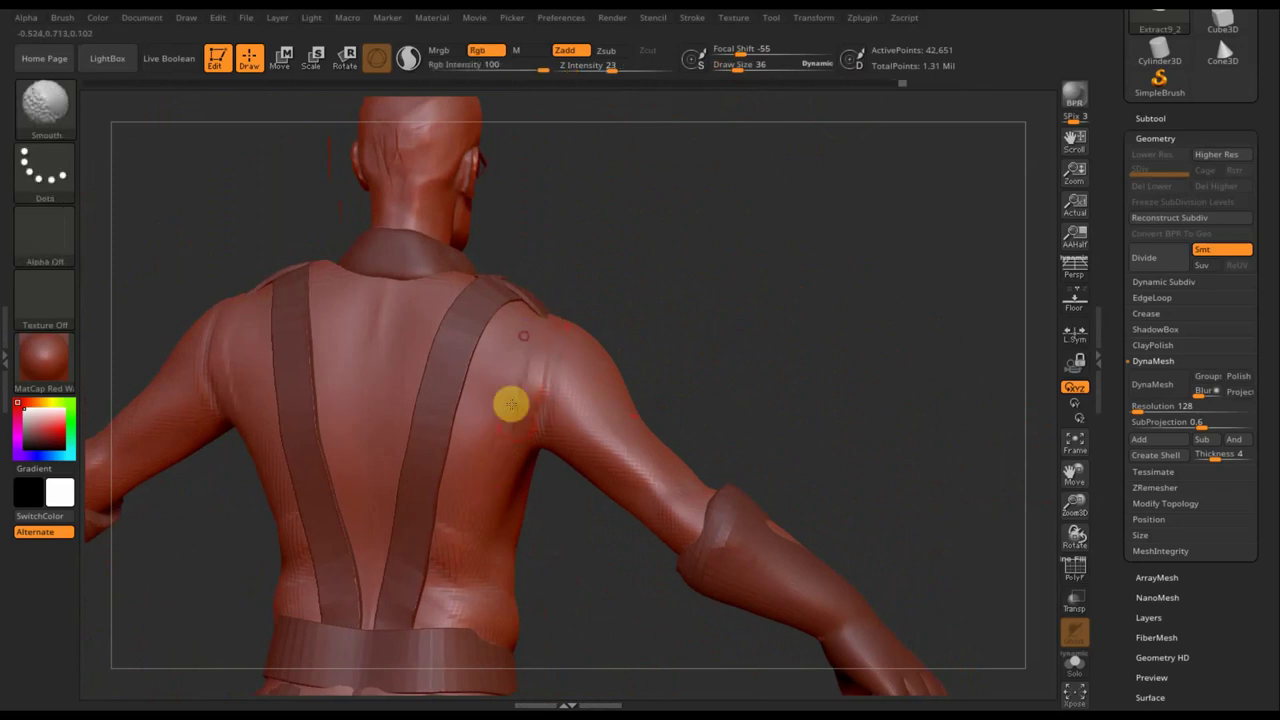
pyautogui.keyDown('shift'); pyautogui.moveTo(526, 414); pyautogui.dragTo(537, 458); pyautogui.keyUp('shift')
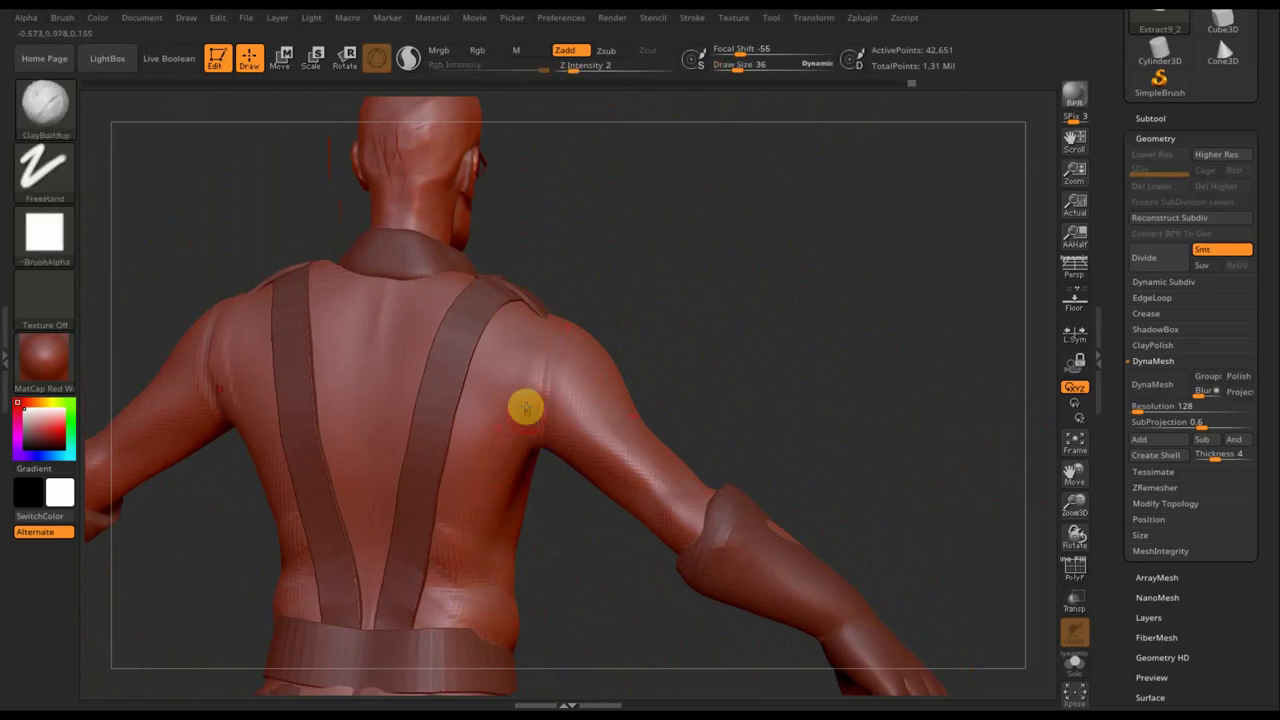
# - Rotate to a three-quarter view and make the Extract9_5 shoulder tab the active subtool
pyautogui.moveTo(737, 337)
pyautogui.mouseDown()
pyautogui.moveTo(629, 314)
pyautogui.moveTo(572, 350)
pyautogui.mouseUp()
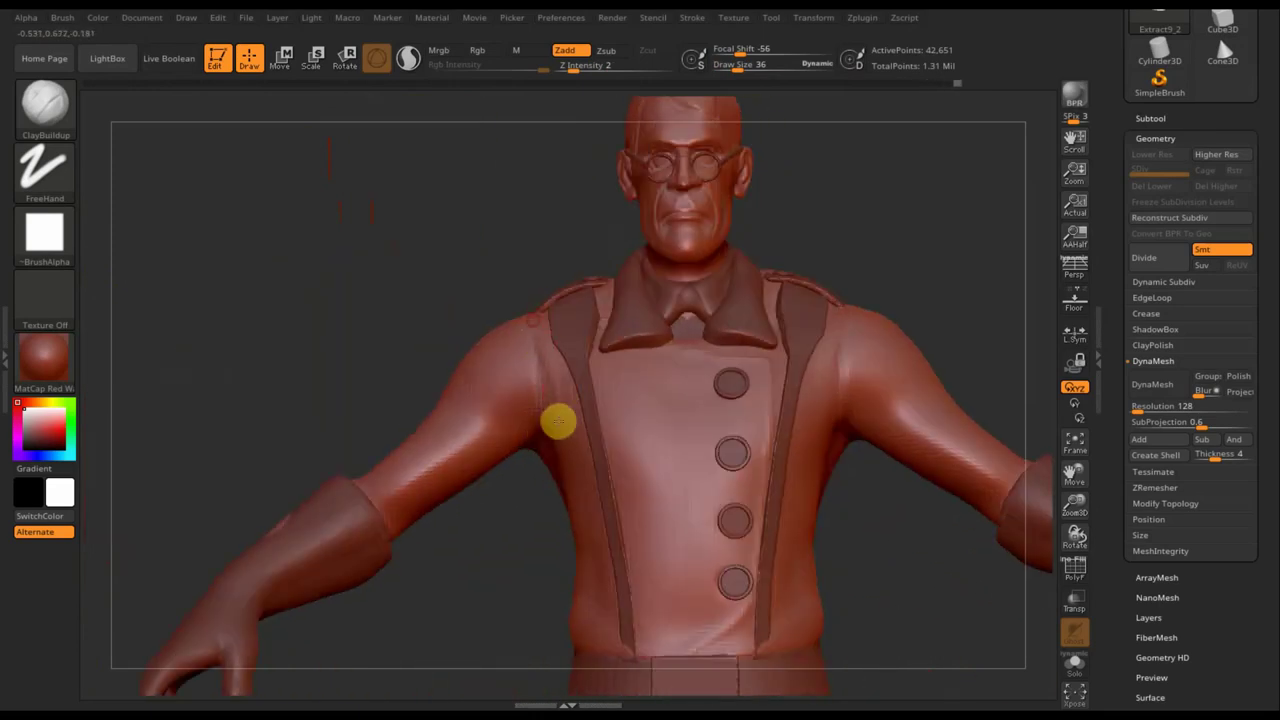
pyautogui.press('shift')
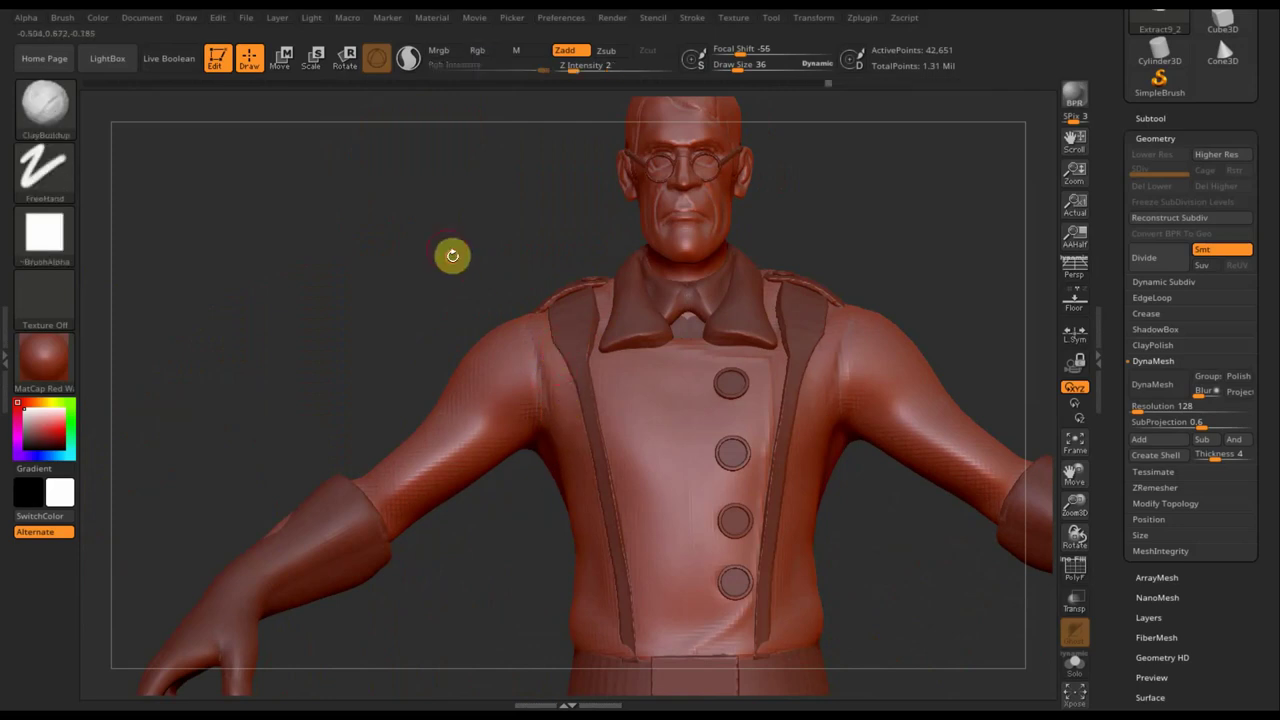
pyautogui.moveTo(446, 249); pyautogui.dragTo(528, 315)
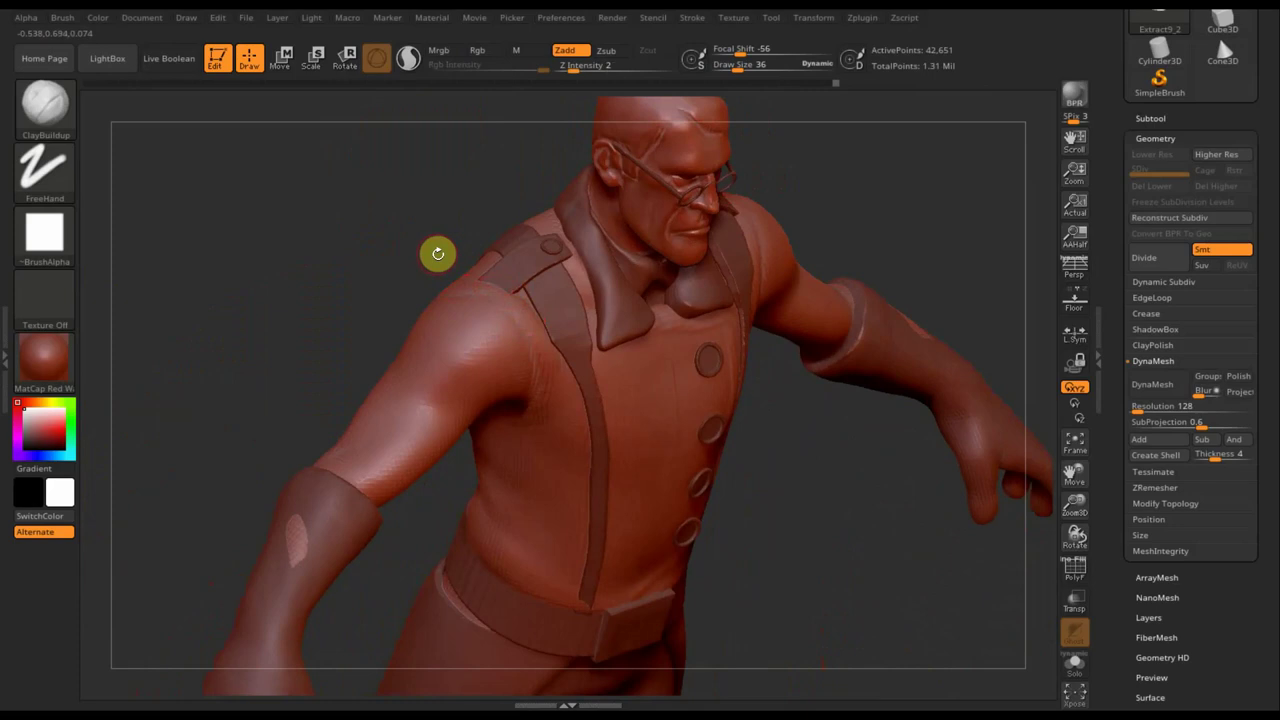
pyautogui.click(555, 322)
pyautogui.moveTo(1160, 20)
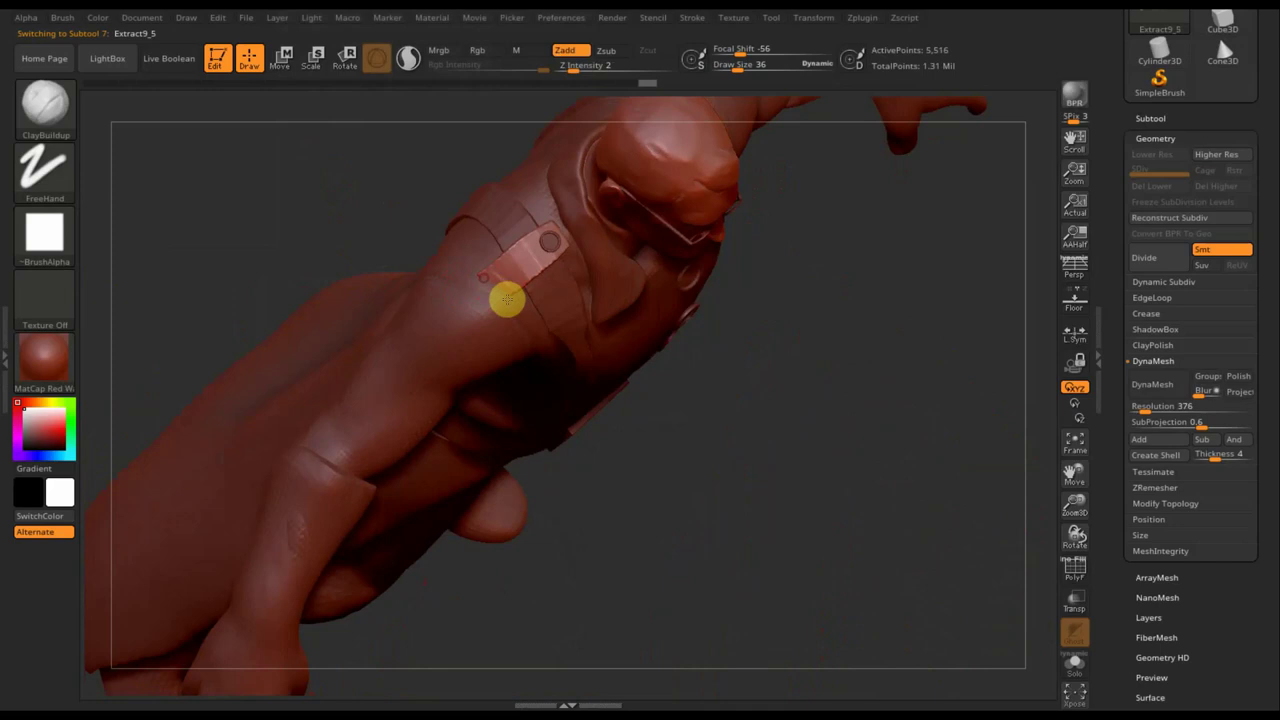
# - Smooth away the small circular bump on the shoulder tab
pyautogui.press('shift')
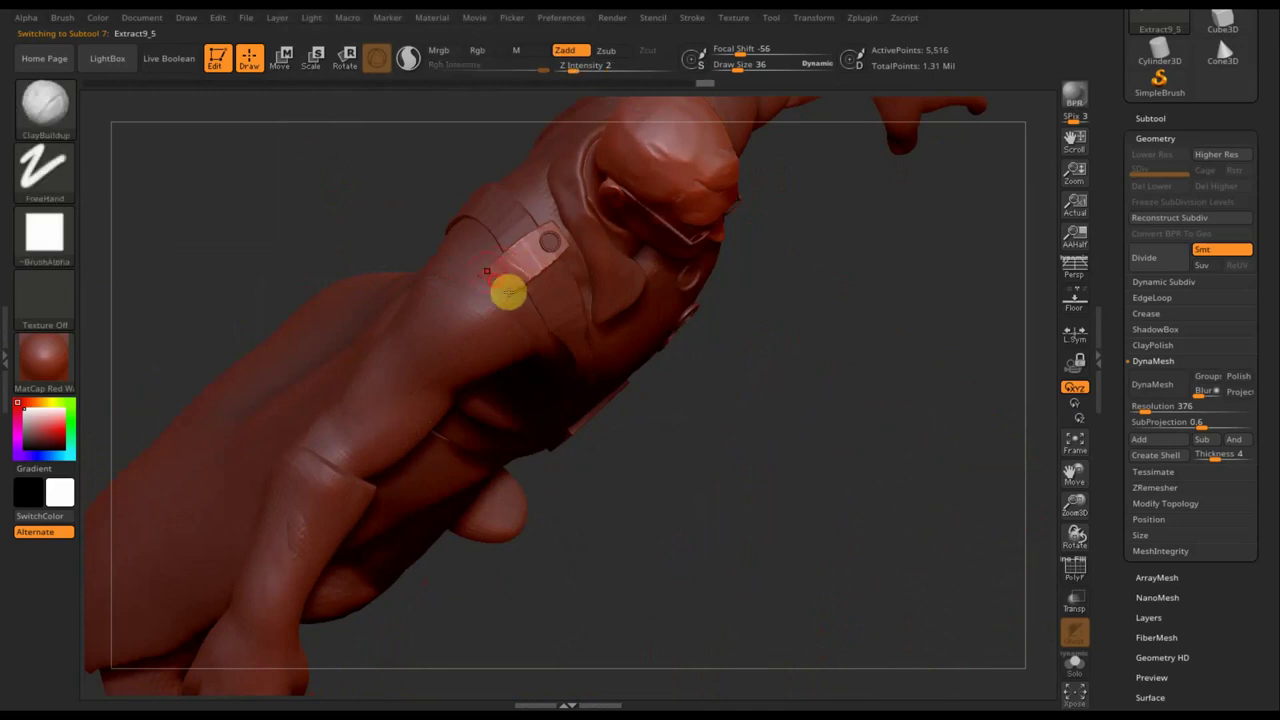
pyautogui.press('shift')
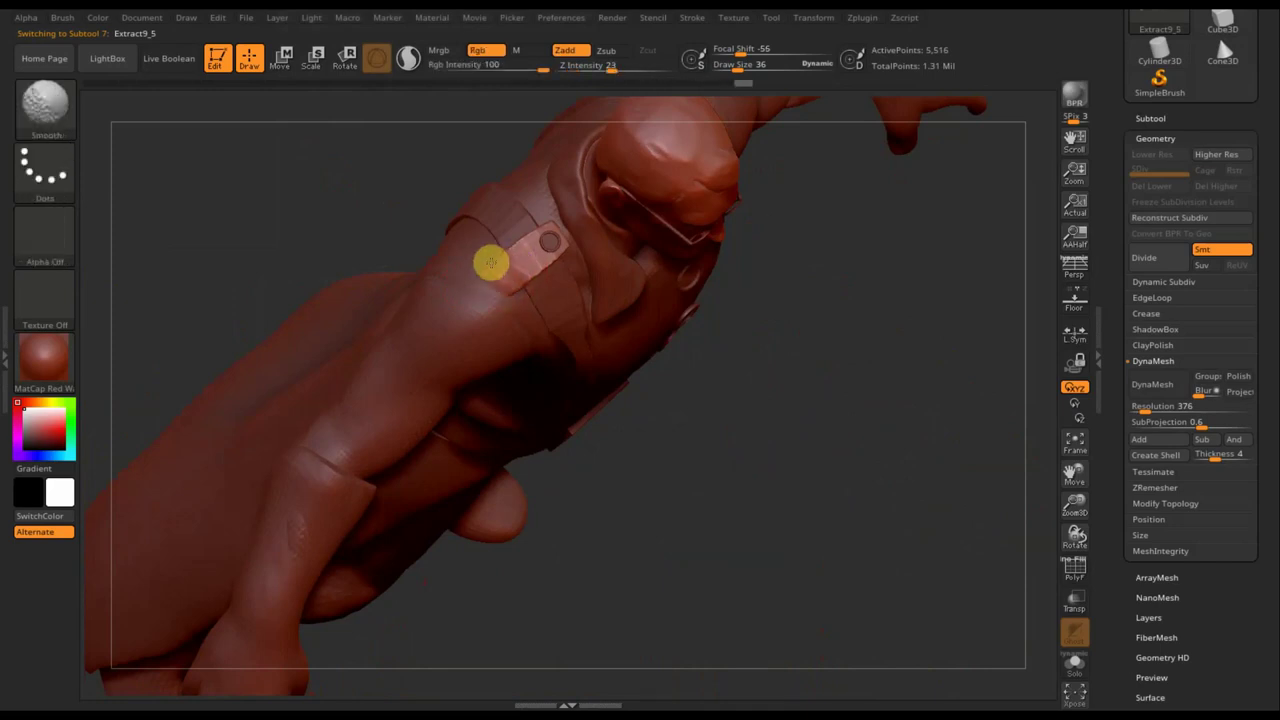
pyautogui.keyDown('shift'); pyautogui.moveTo(449, 268); pyautogui.dragTo(413, 236); pyautogui.keyUp('shift')
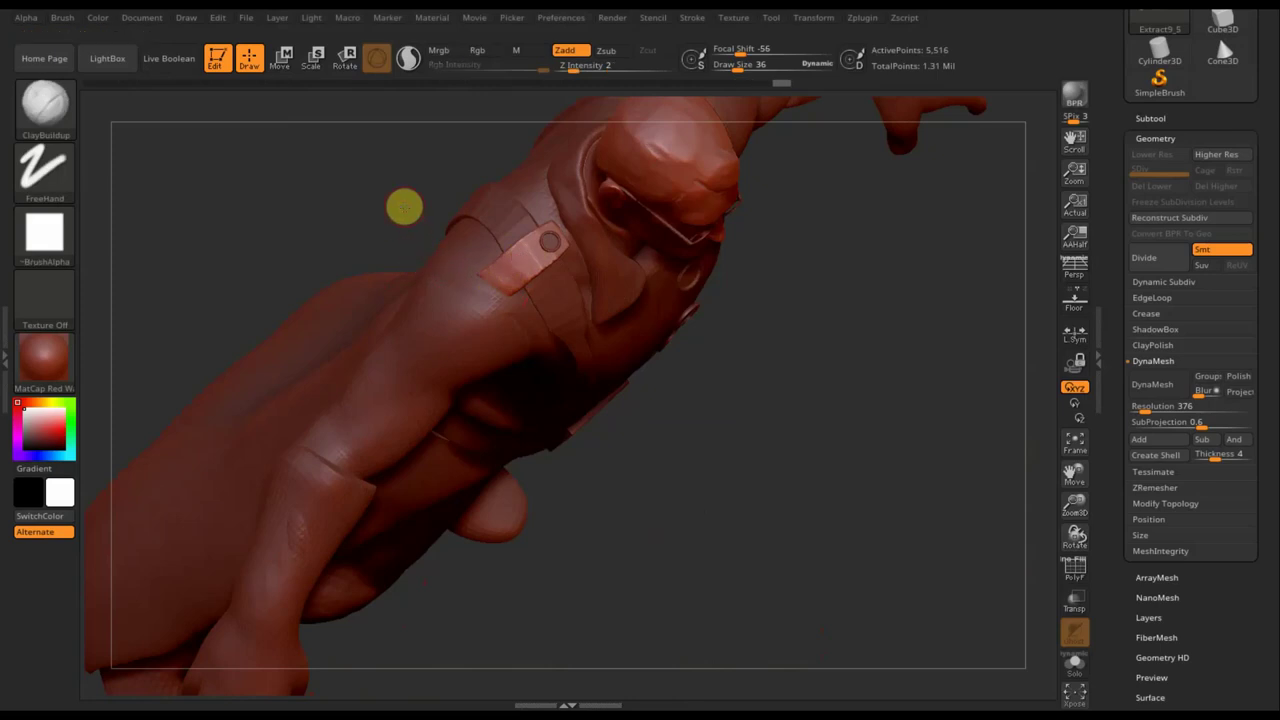
# - With a smaller brush, sculpt and smooth the tab edges around the button, then select Extract9_3
pyautogui.moveTo(711, 369)
pyautogui.keyDown('alt'); pyautogui.mouseDown()
pyautogui.moveTo(805, 562)
pyautogui.moveTo(514, 297)
pyautogui.mouseUp(); pyautogui.keyUp('alt')
pyautogui.moveTo(733, 70); pyautogui.dragTo(729, 69)
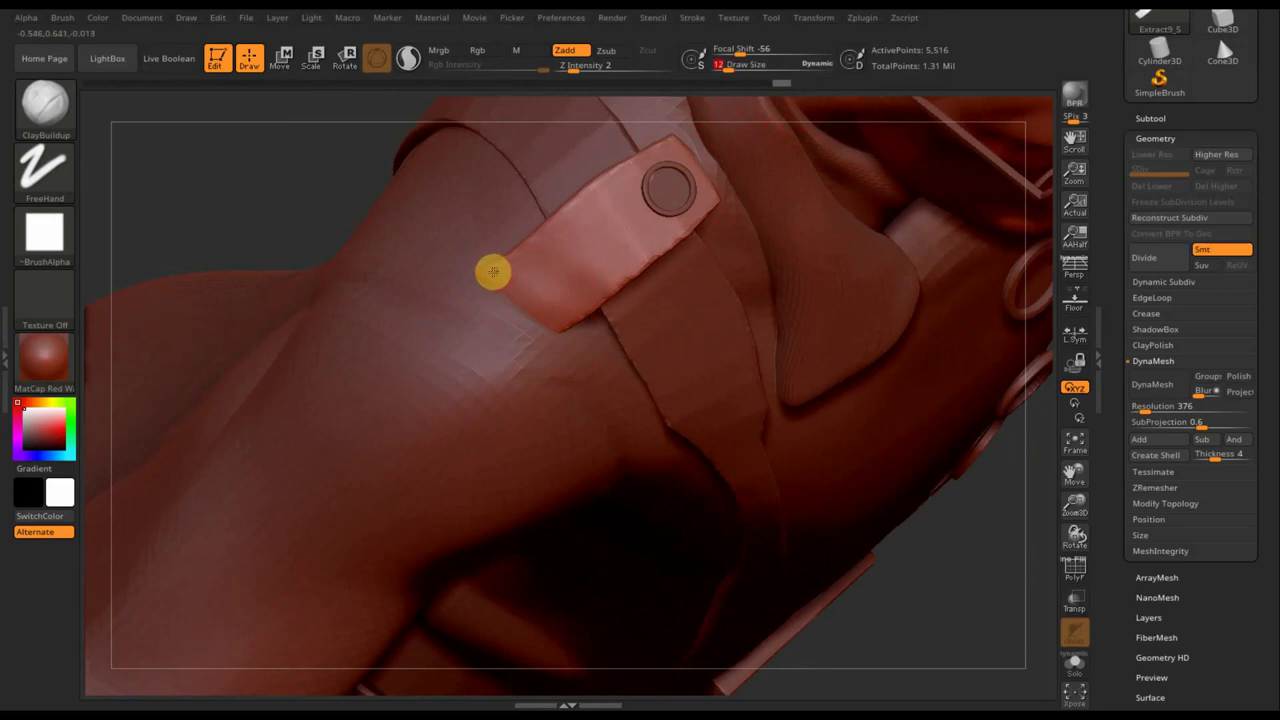
pyautogui.moveTo(506, 297)
pyautogui.mouseDown()
pyautogui.moveTo(577, 334)
pyautogui.moveTo(514, 286)
pyautogui.moveTo(555, 288)
pyautogui.moveTo(494, 257)
pyautogui.moveTo(557, 323)
pyautogui.moveTo(491, 271)
pyautogui.moveTo(503, 251)
pyautogui.moveTo(543, 280)
pyautogui.moveTo(509, 271)
pyautogui.moveTo(587, 307)
pyautogui.moveTo(676, 155)
pyautogui.mouseUp()
pyautogui.press('shift')
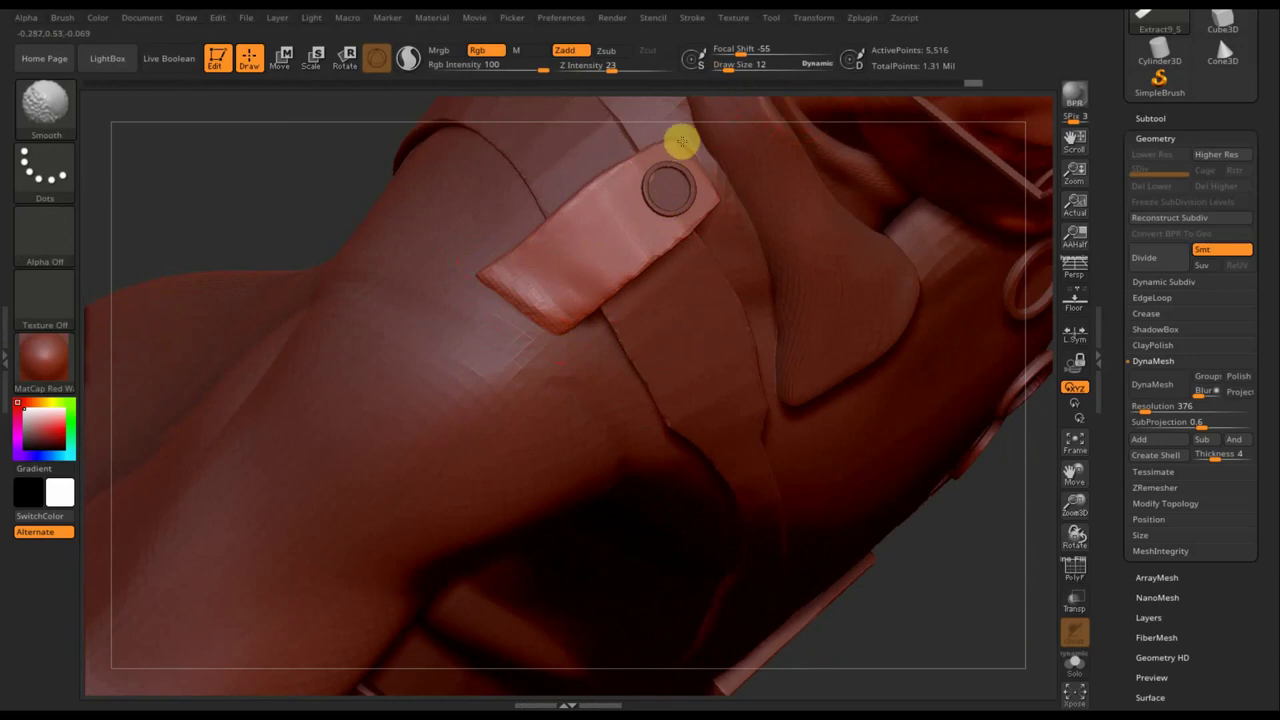
pyautogui.keyDown('shift'); pyautogui.moveTo(703, 131); pyautogui.dragTo(674, 163); pyautogui.keyUp('shift')
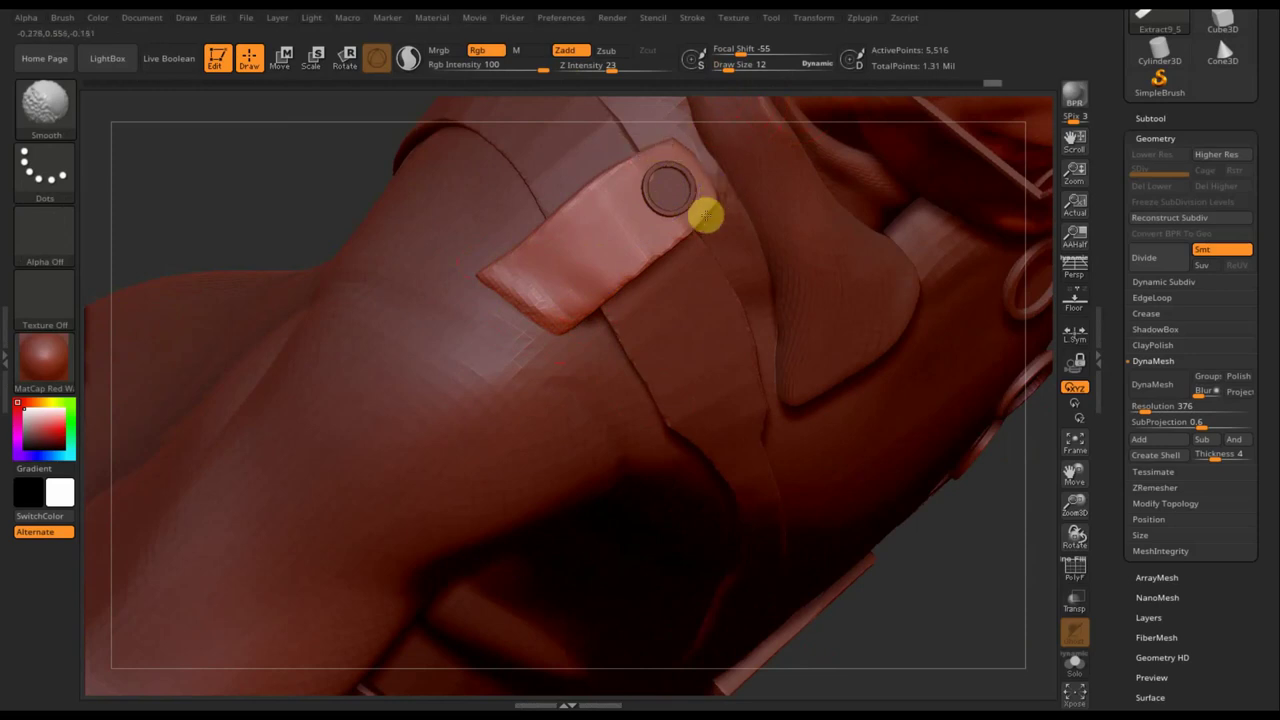
pyautogui.moveTo(708, 210)
pyautogui.keyDown('shift'); pyautogui.mouseDown()
pyautogui.moveTo(680, 269)
pyautogui.moveTo(666, 251)
pyautogui.moveTo(582, 279)
pyautogui.mouseUp(); pyautogui.keyUp('shift')
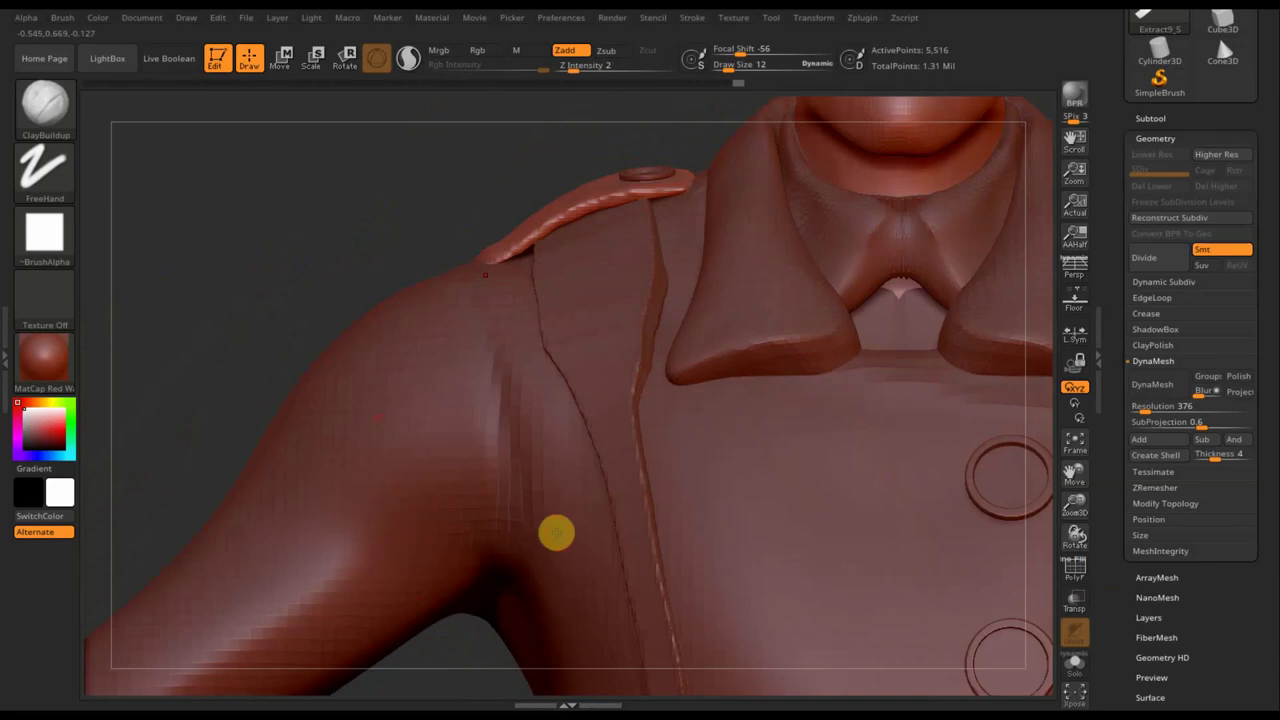
pyautogui.press('n')
pyautogui.click(654, 450)
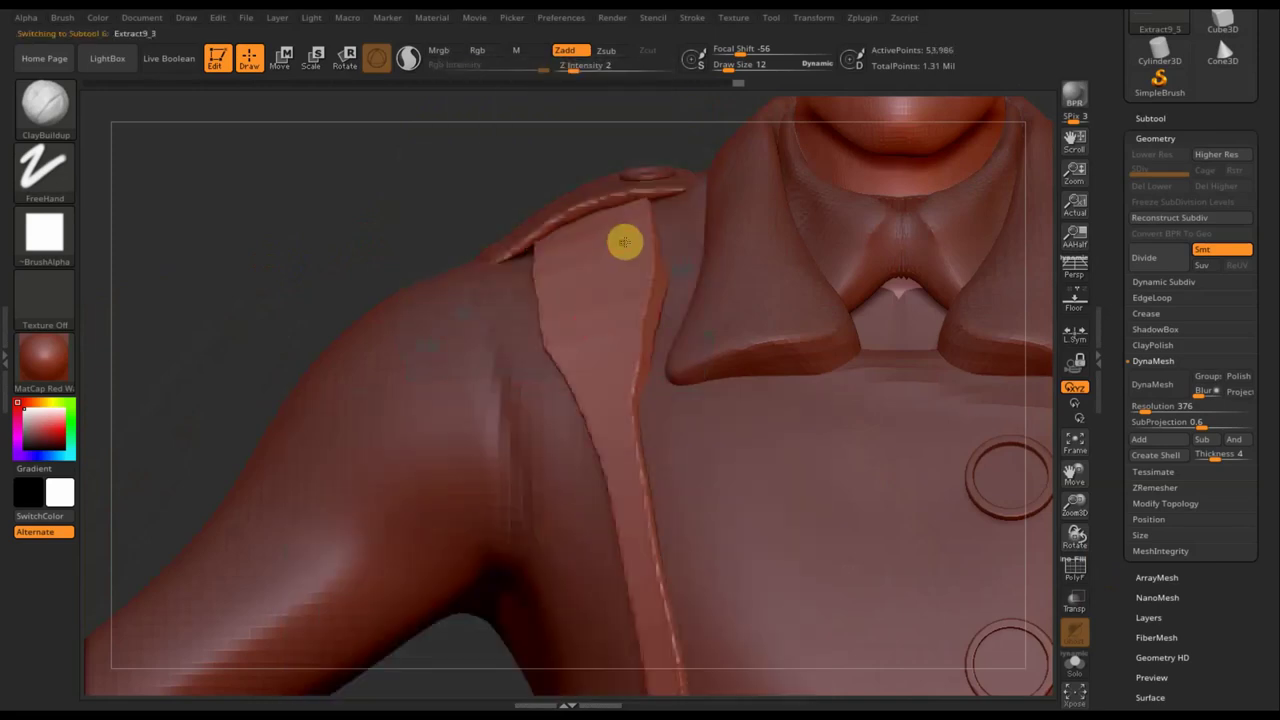
# - At Draw Size 33, smooth the front strap's edge along the lapel
pyautogui.moveTo(363, 231); pyautogui.dragTo(451, 181)
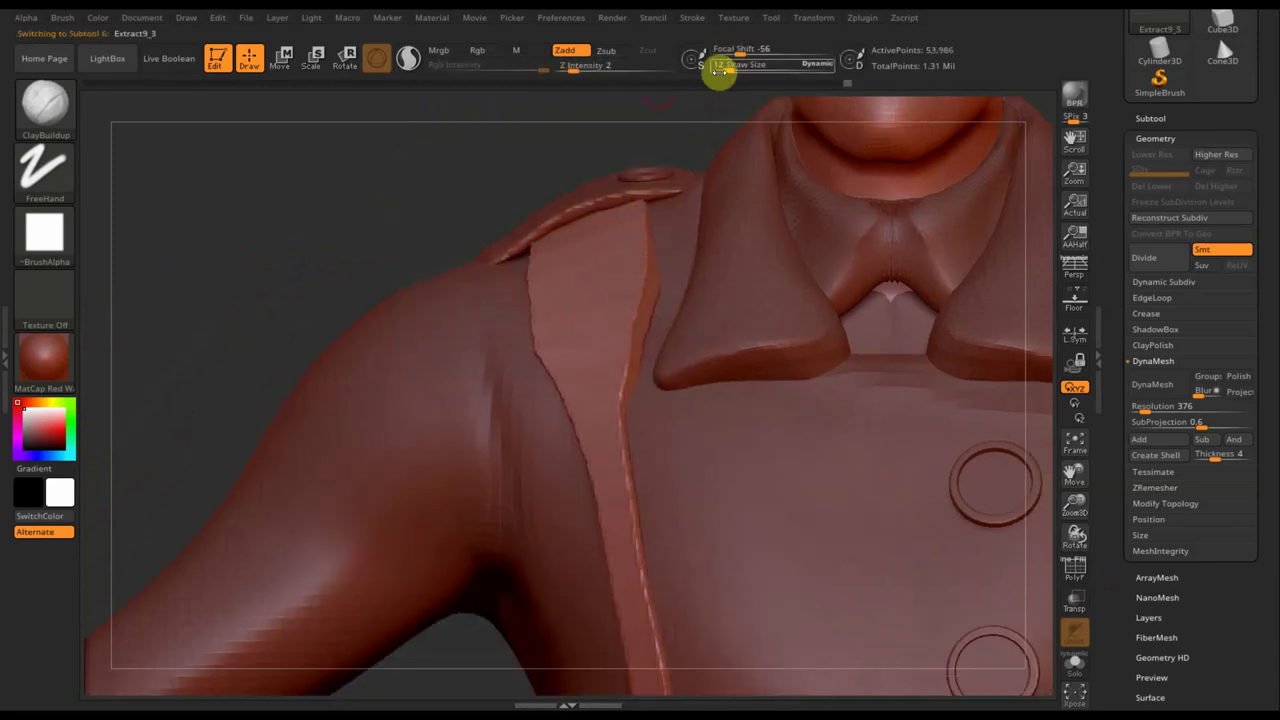
pyautogui.moveTo(729, 60); pyautogui.dragTo(739, 66)
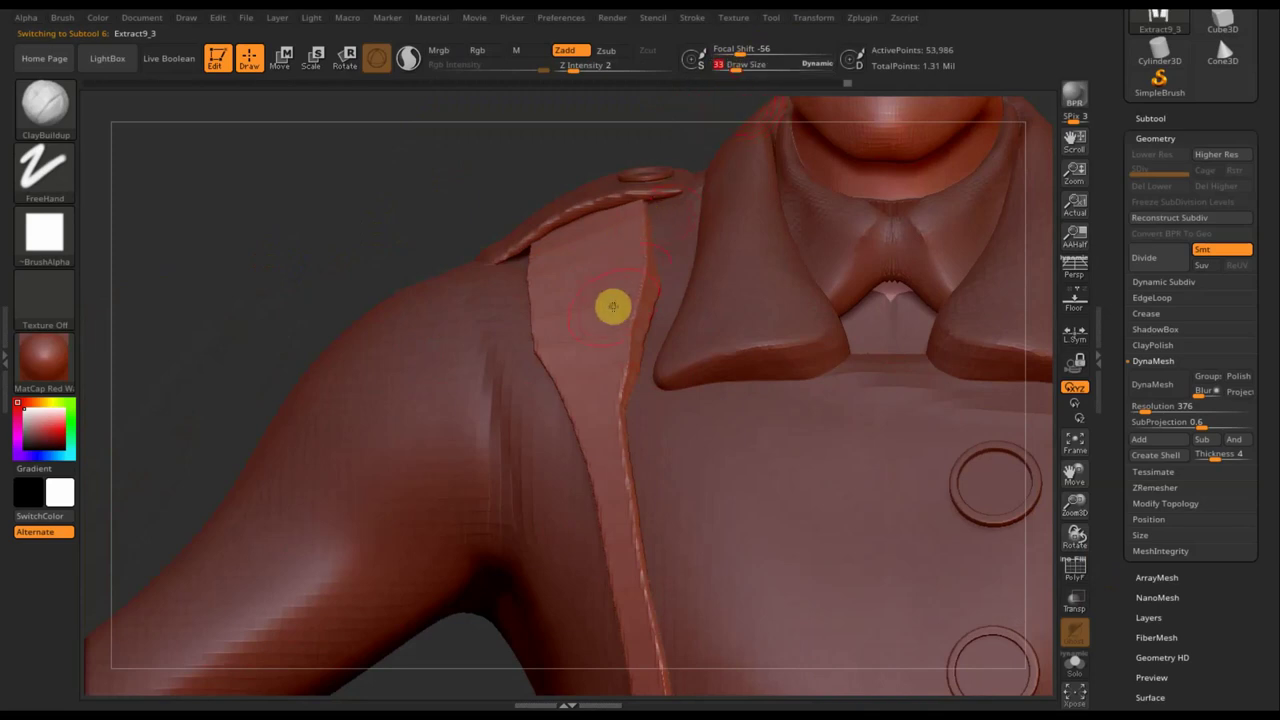
pyautogui.moveTo(613, 306)
pyautogui.keyDown('shift'); pyautogui.mouseDown()
pyautogui.moveTo(633, 338)
pyautogui.moveTo(609, 386)
pyautogui.moveTo(629, 343)
pyautogui.mouseUp(); pyautogui.keyUp('shift')
pyautogui.keyDown('shift'); pyautogui.moveTo(535, 310); pyautogui.dragTo(600, 437); pyautogui.keyUp('shift')
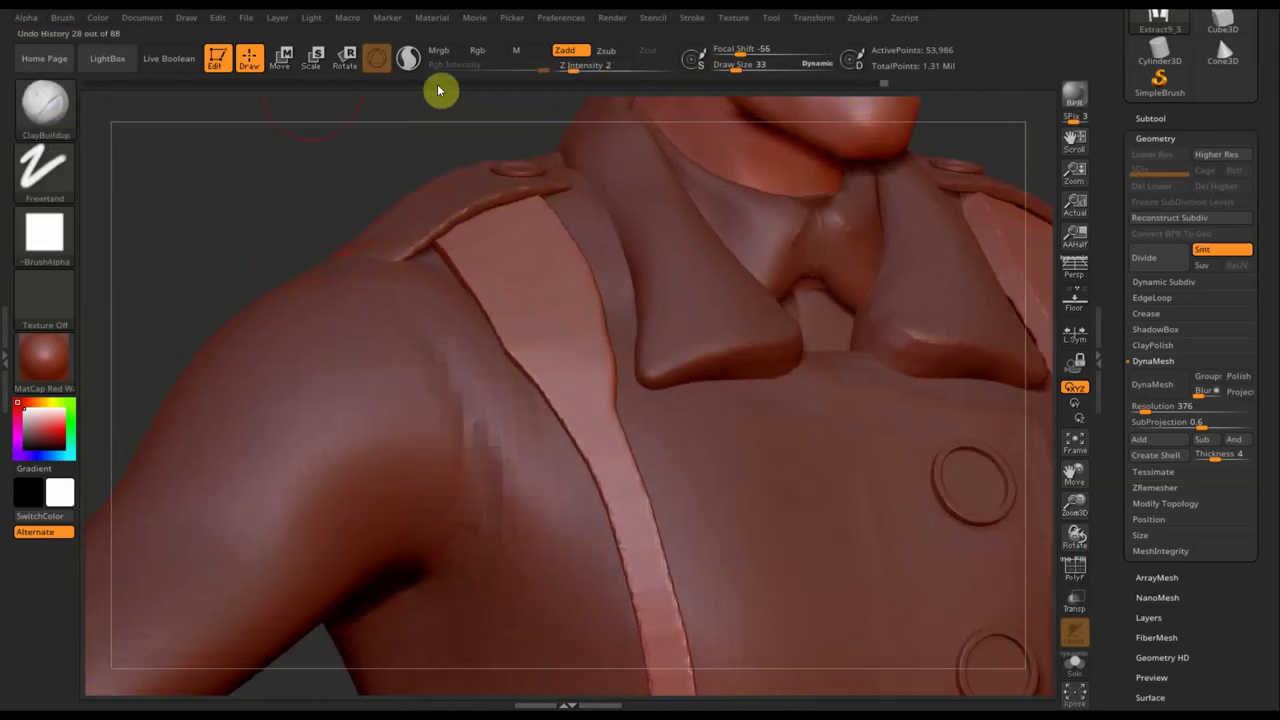
# - At Draw Size 17, build a raised ridge along the strap's right edge and smooth it
pyautogui.moveTo(737, 64); pyautogui.dragTo(733, 66)
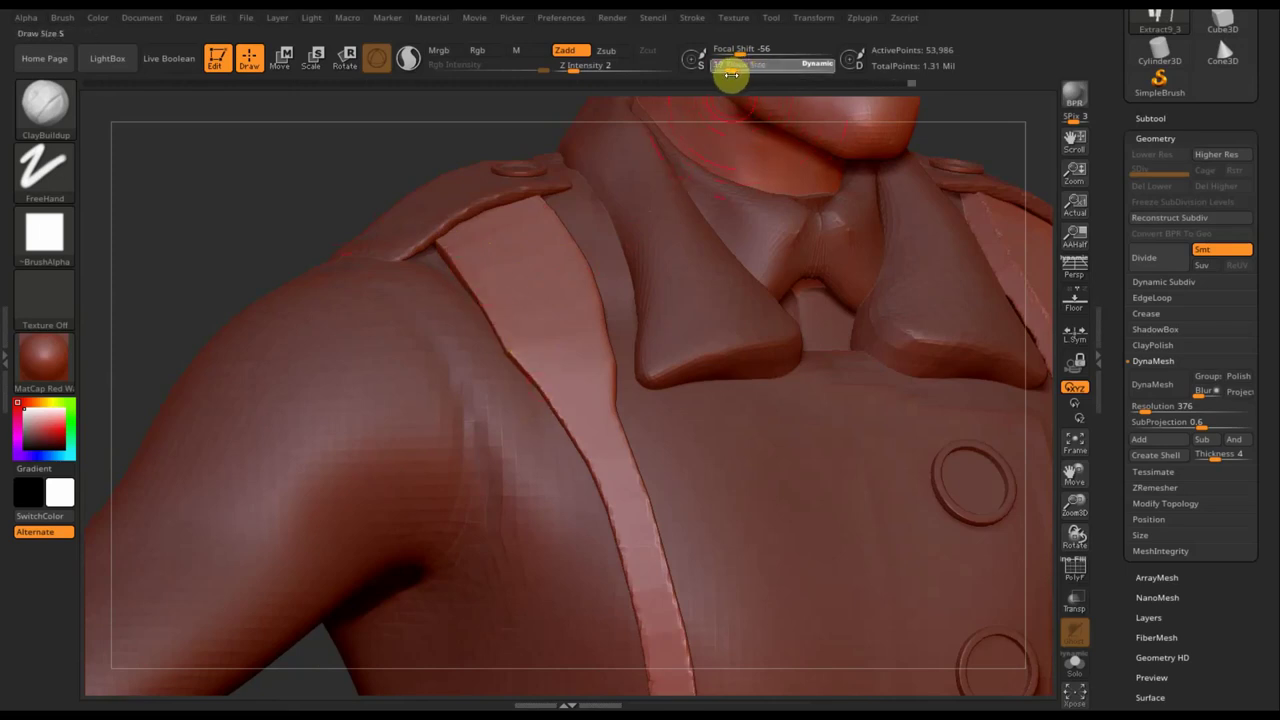
pyautogui.moveTo(731, 75); pyautogui.dragTo(736, 70)
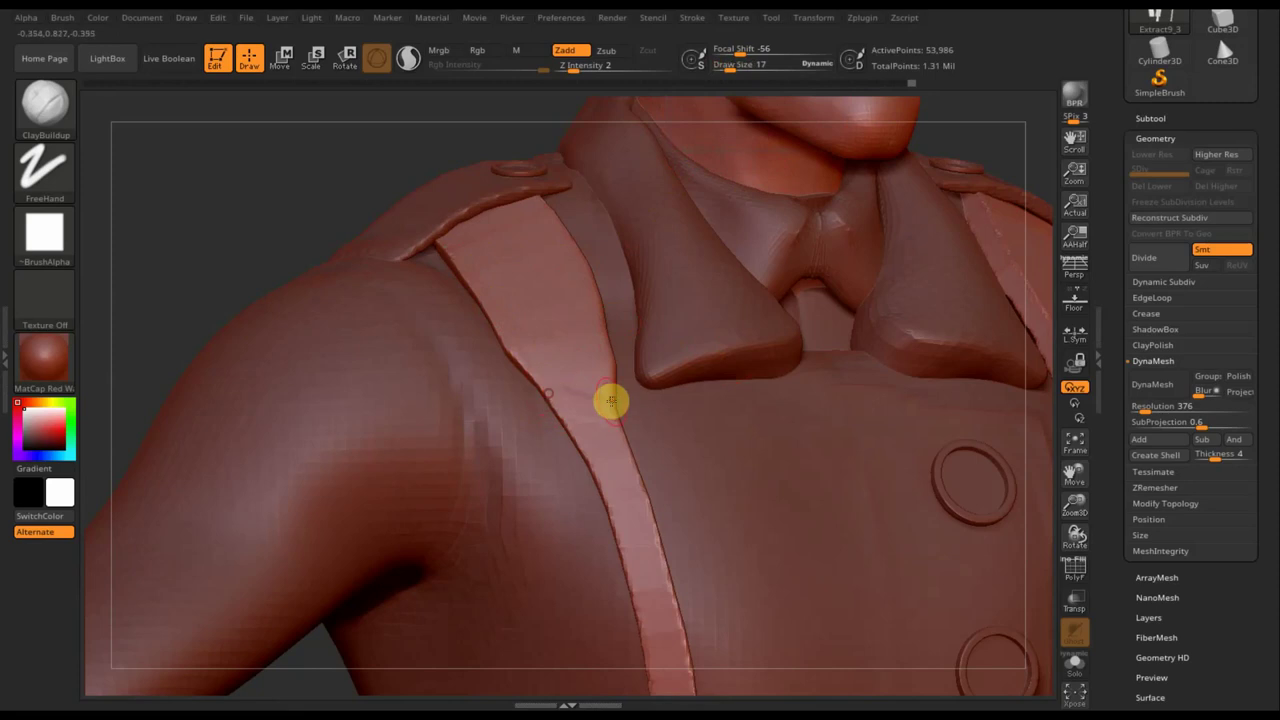
pyautogui.moveTo(572, 404); pyautogui.dragTo(574, 389)
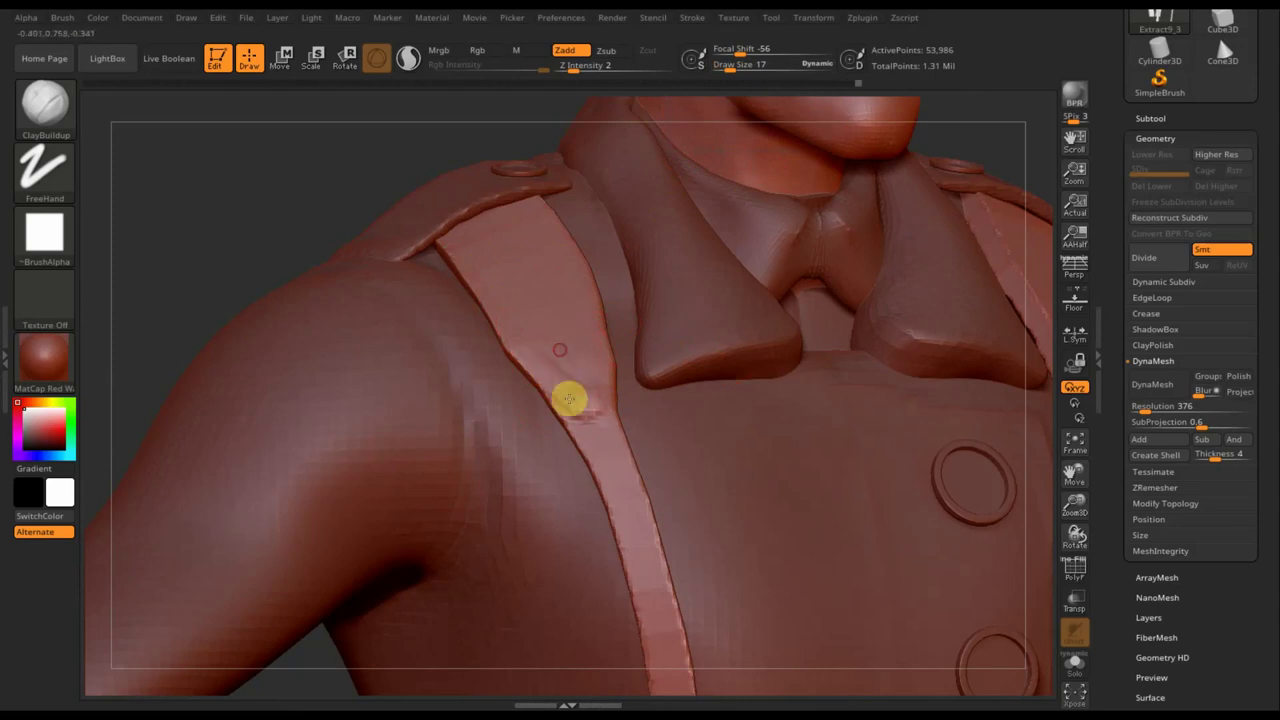
pyautogui.press('shift')
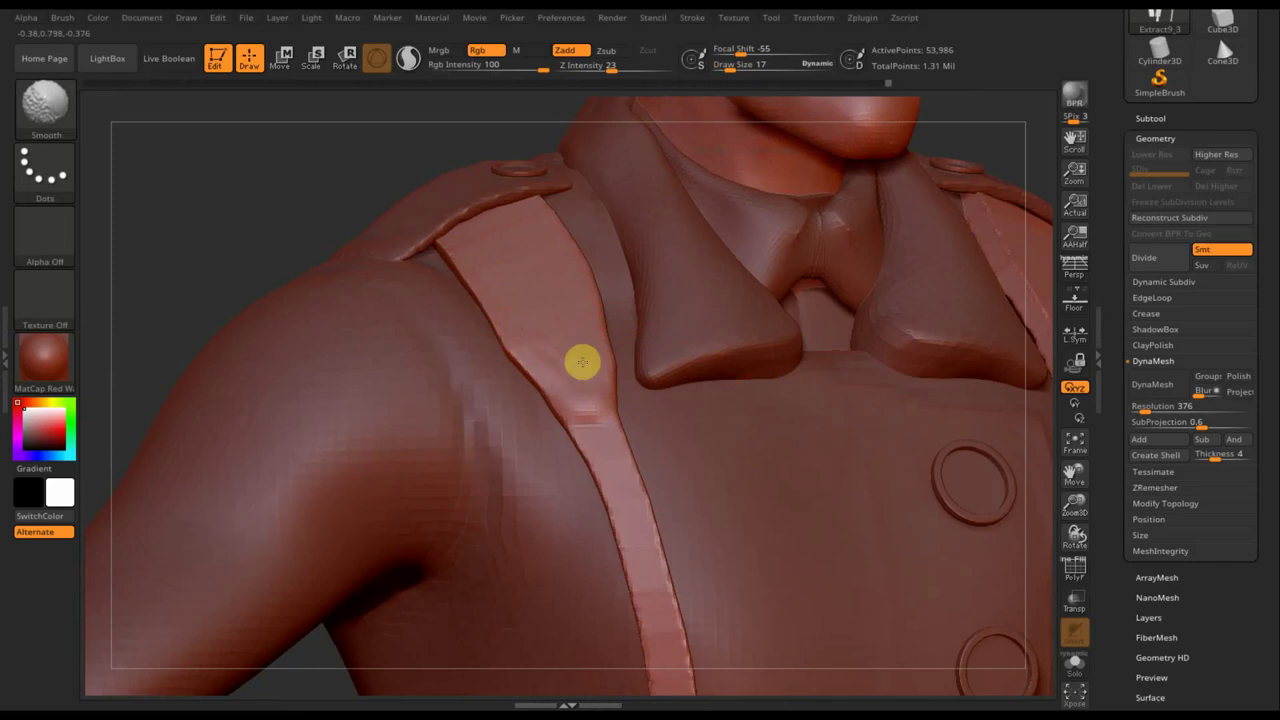
pyautogui.moveTo(292, 146); pyautogui.dragTo(571, 280)
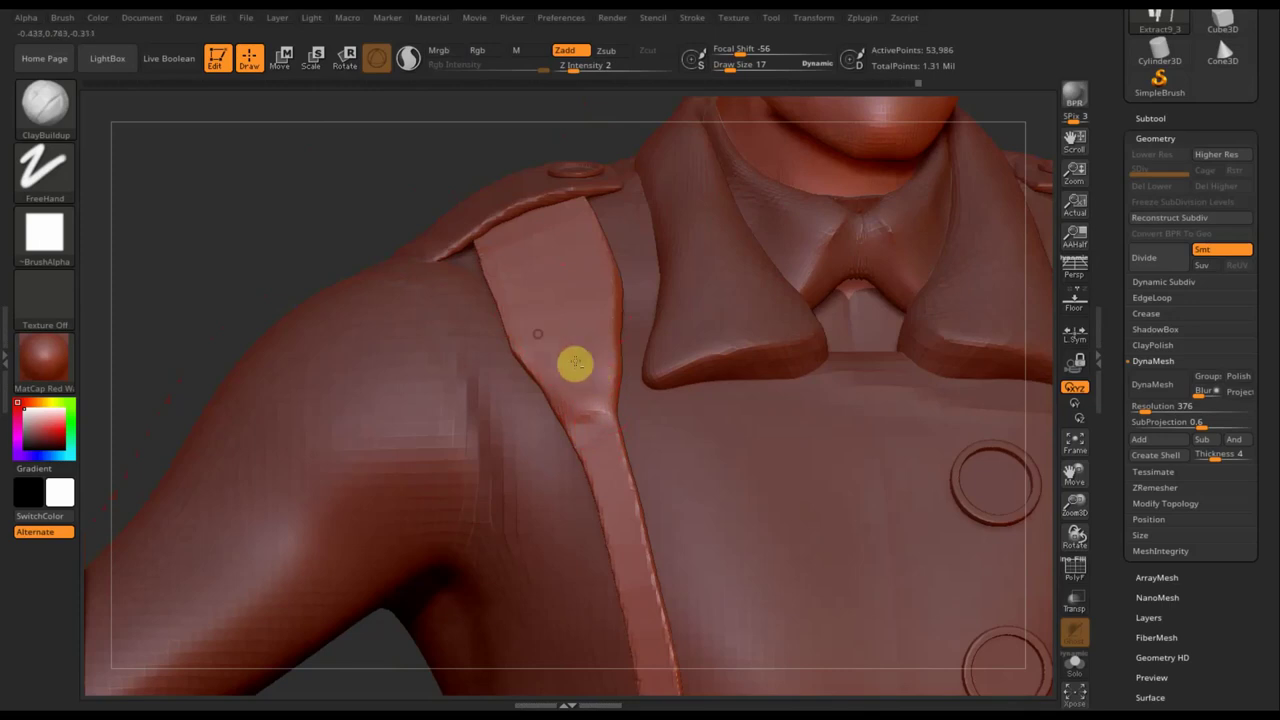
pyautogui.moveTo(607, 401); pyautogui.dragTo(610, 237)
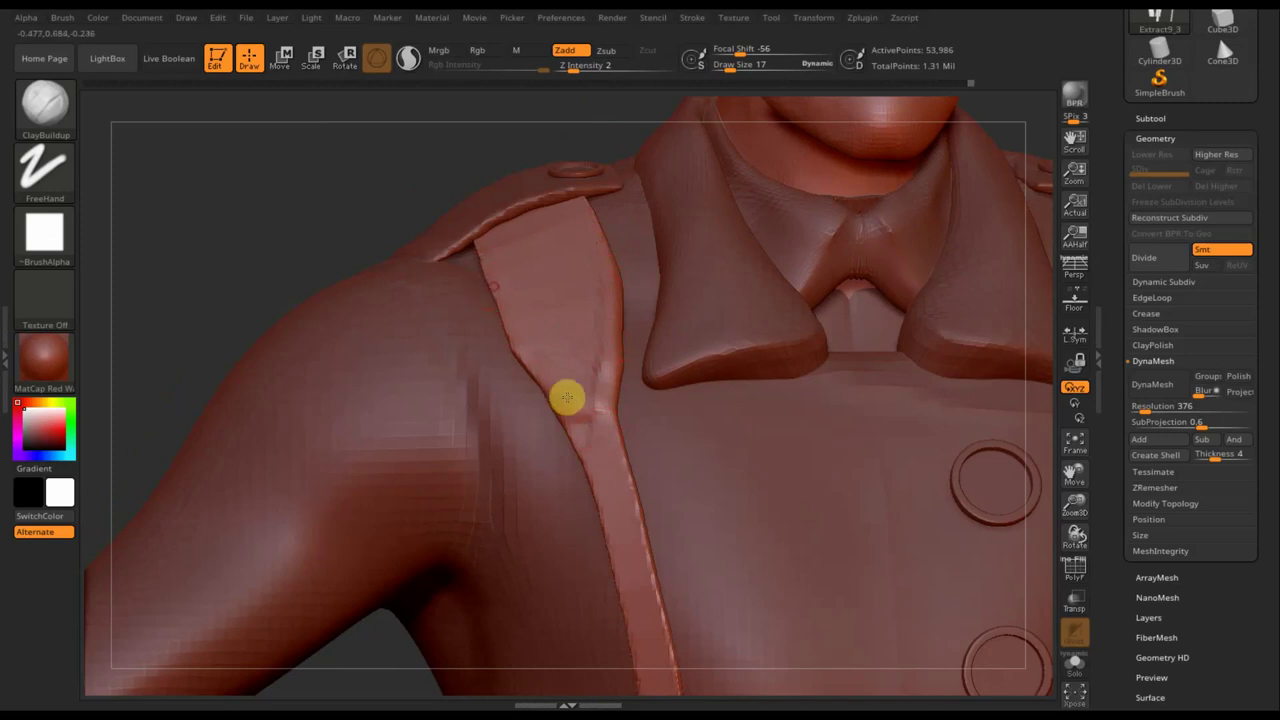
pyautogui.press('shift')
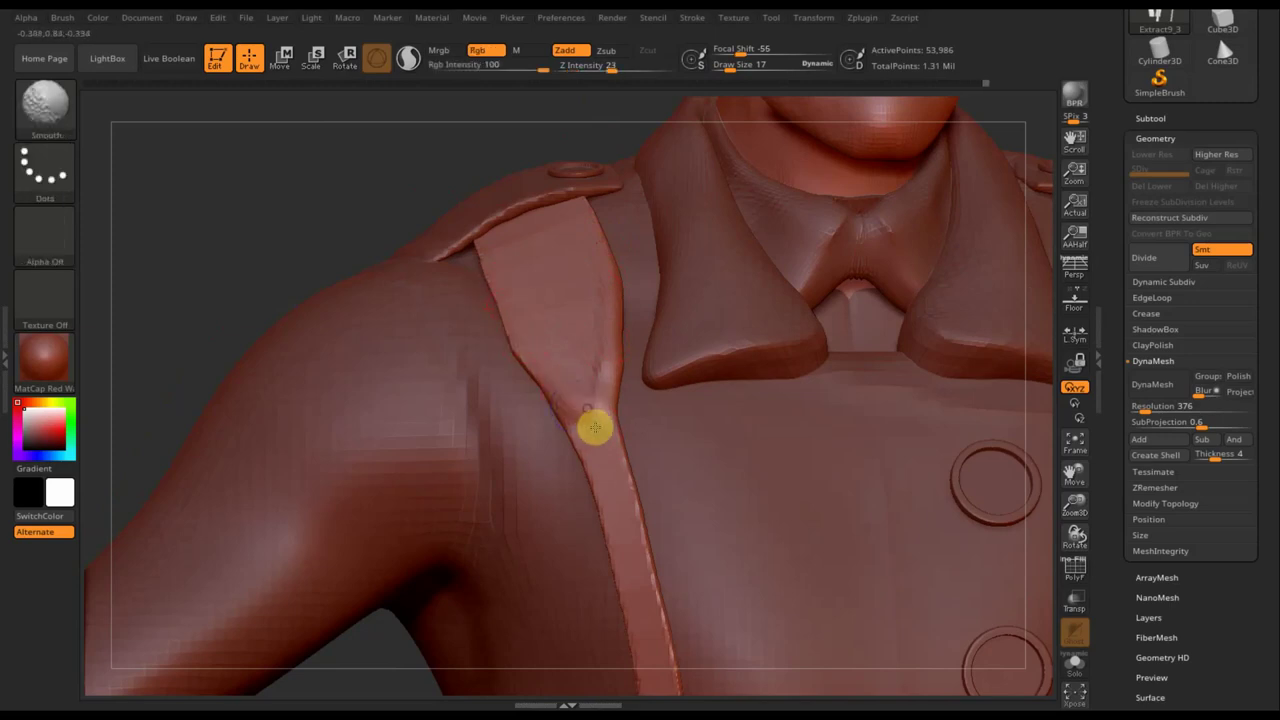